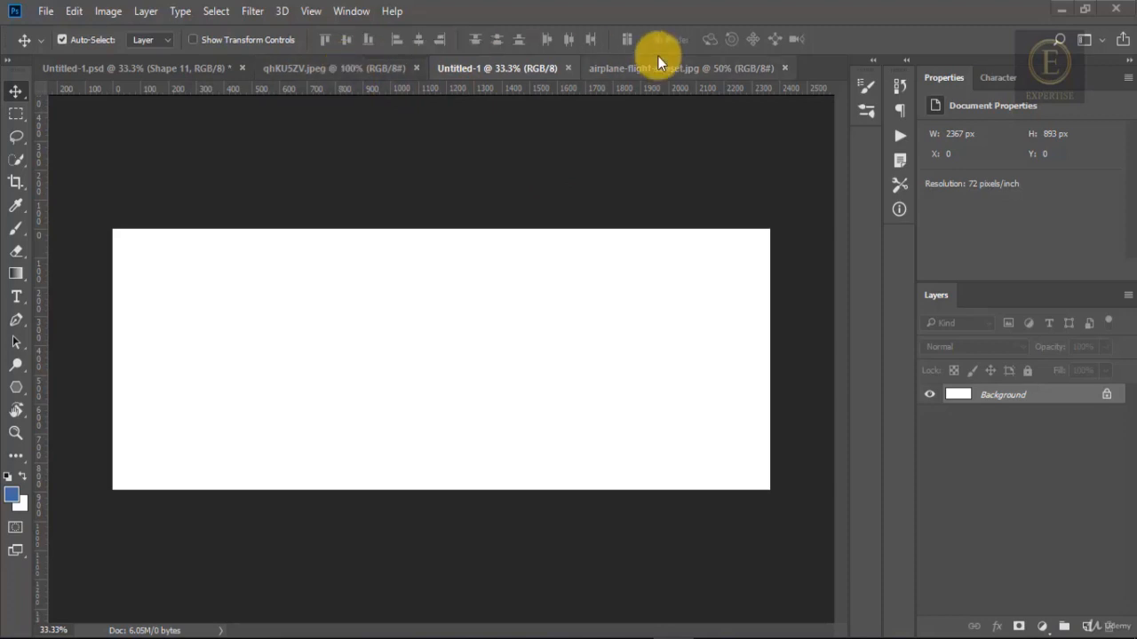
With the Pen tool, draw a filled blue triangle from the blank canvas's upper-left corner along the top edge and down to the lower-left corner
left_click(364, 66)
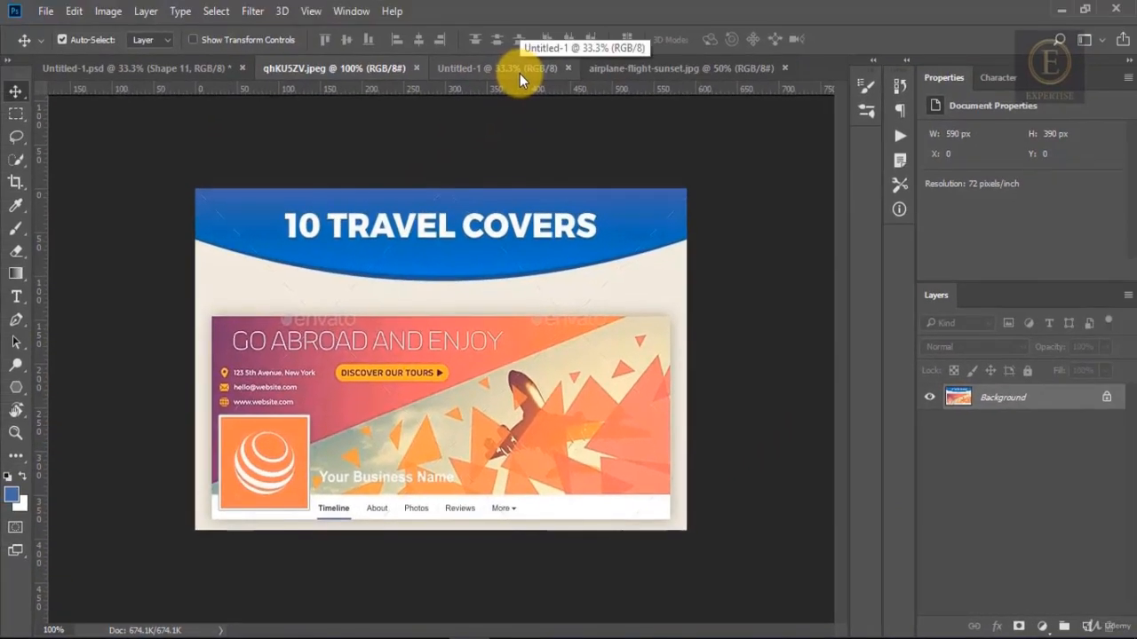
left_click(520, 74)
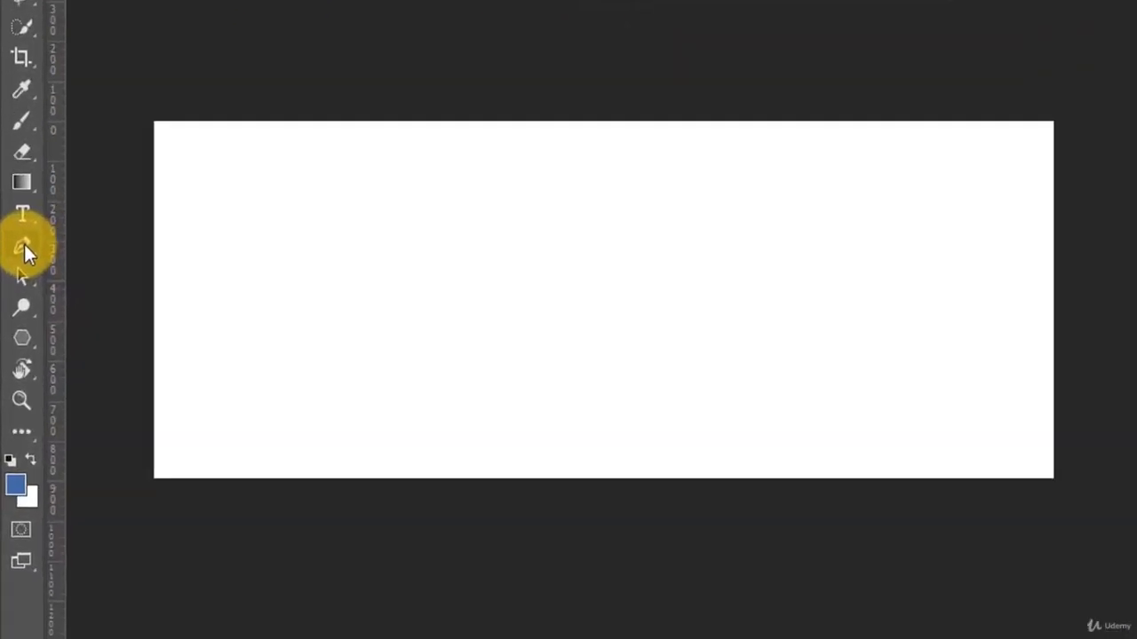
right_click(20, 324)
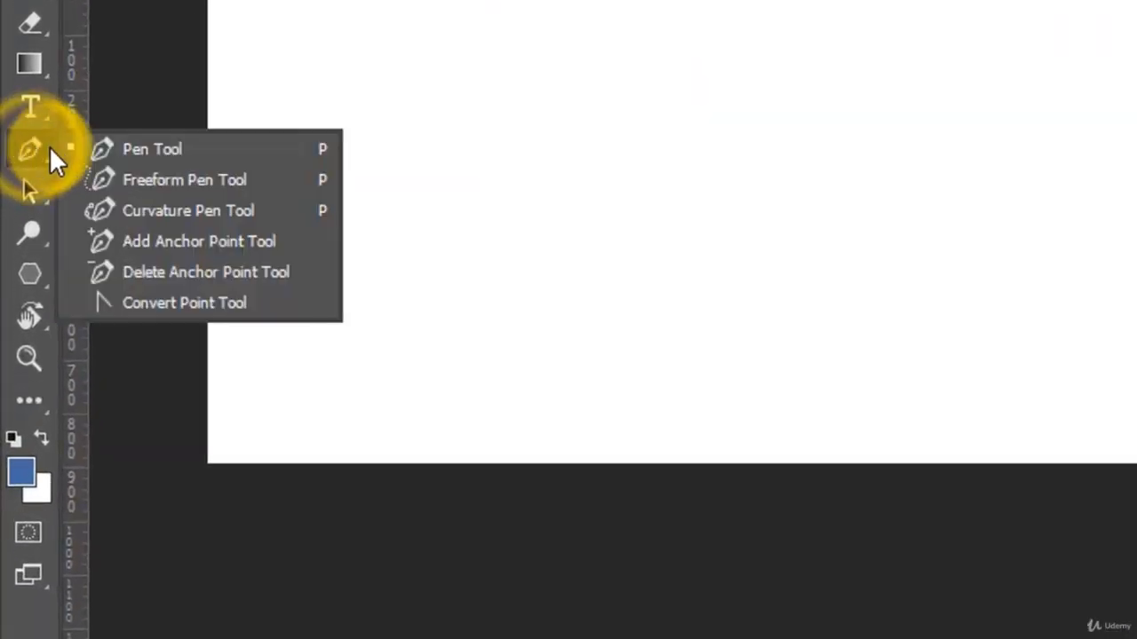
left_click(137, 153)
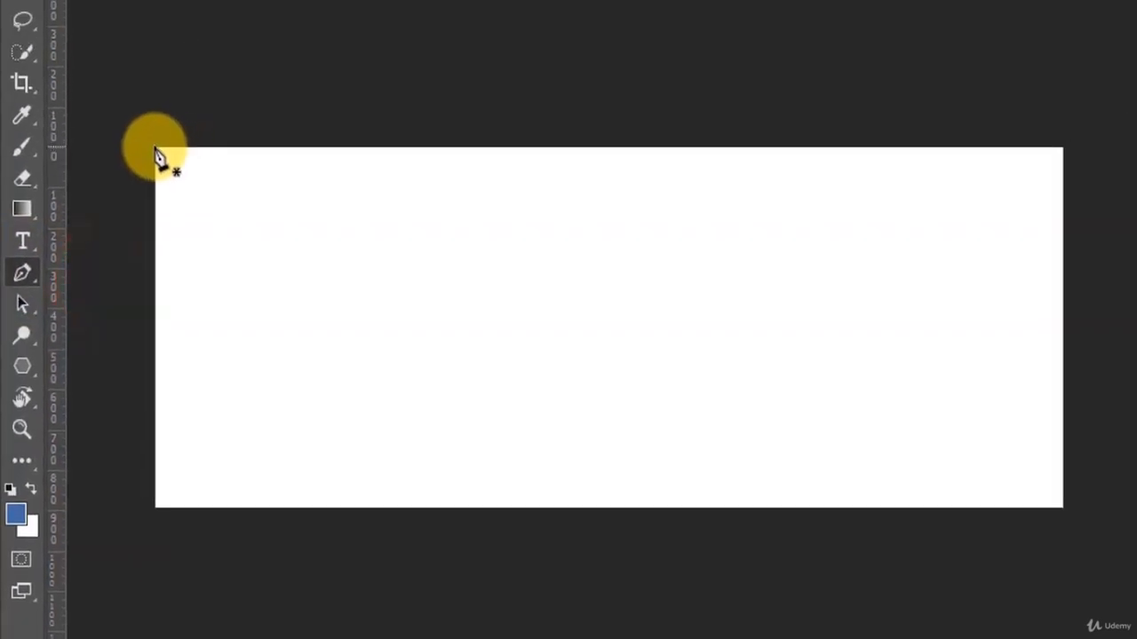
left_click(154, 148)
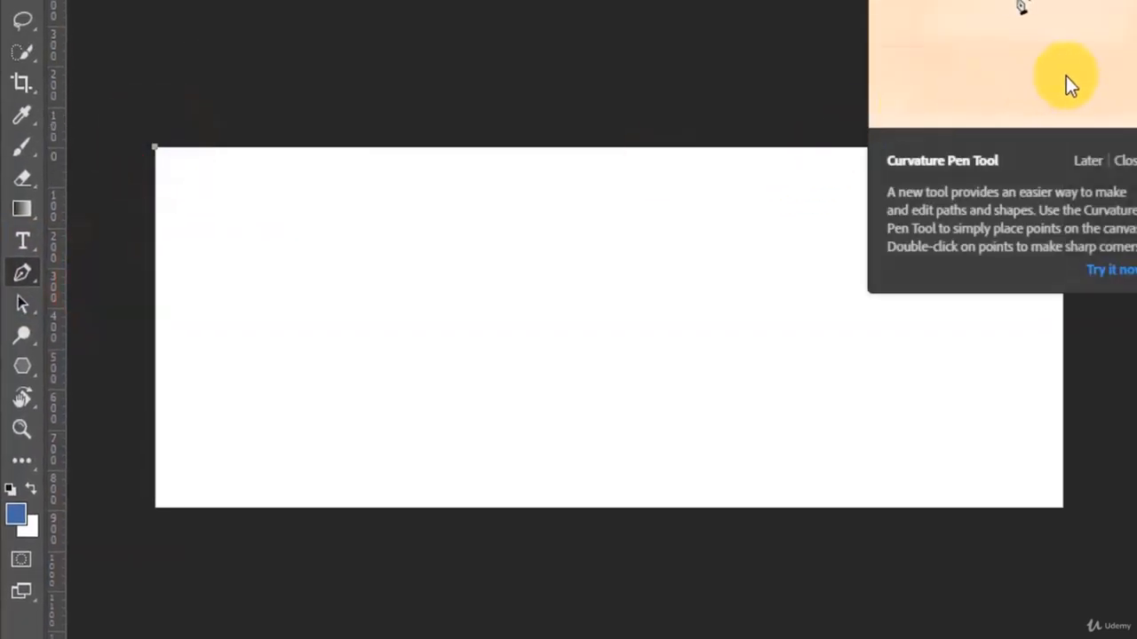
left_click(1126, 160)
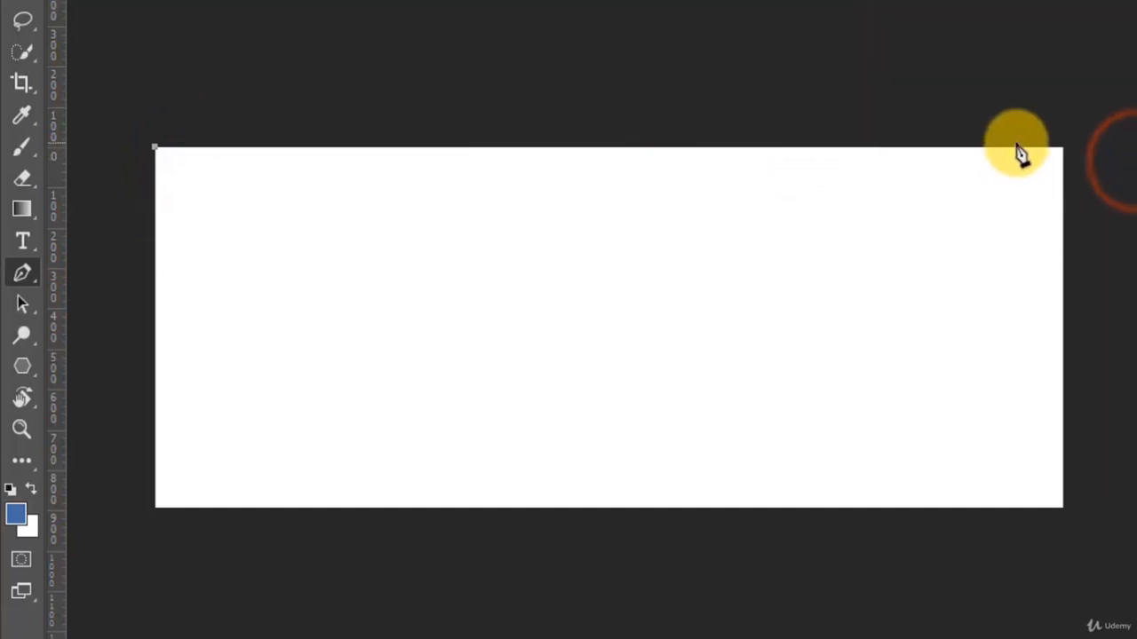
left_click(990, 150)
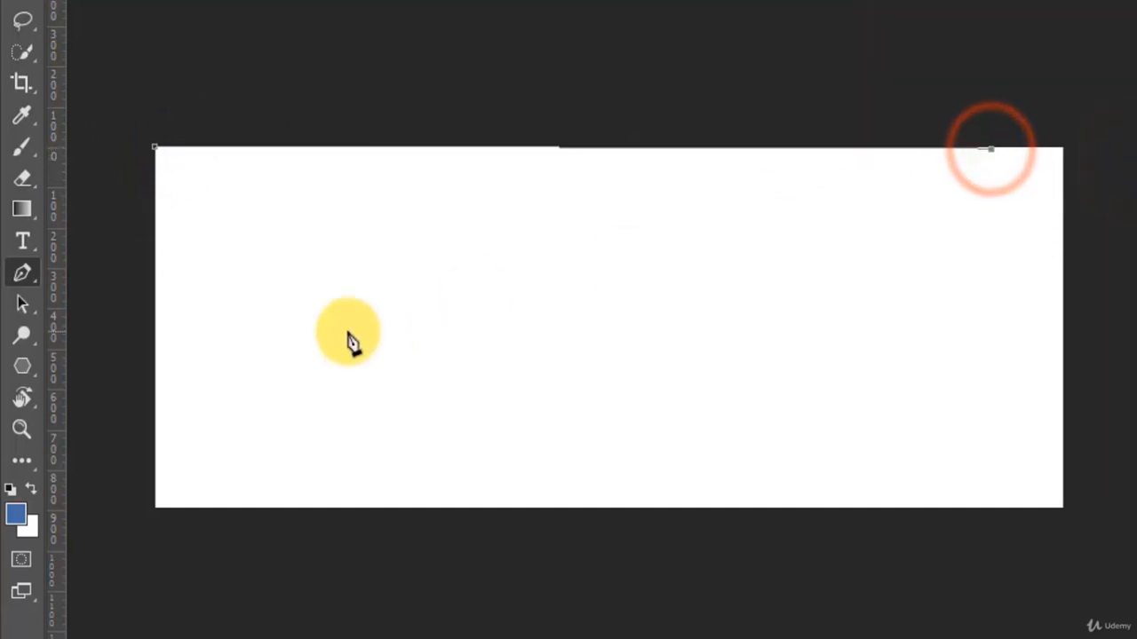
left_click(156, 511)
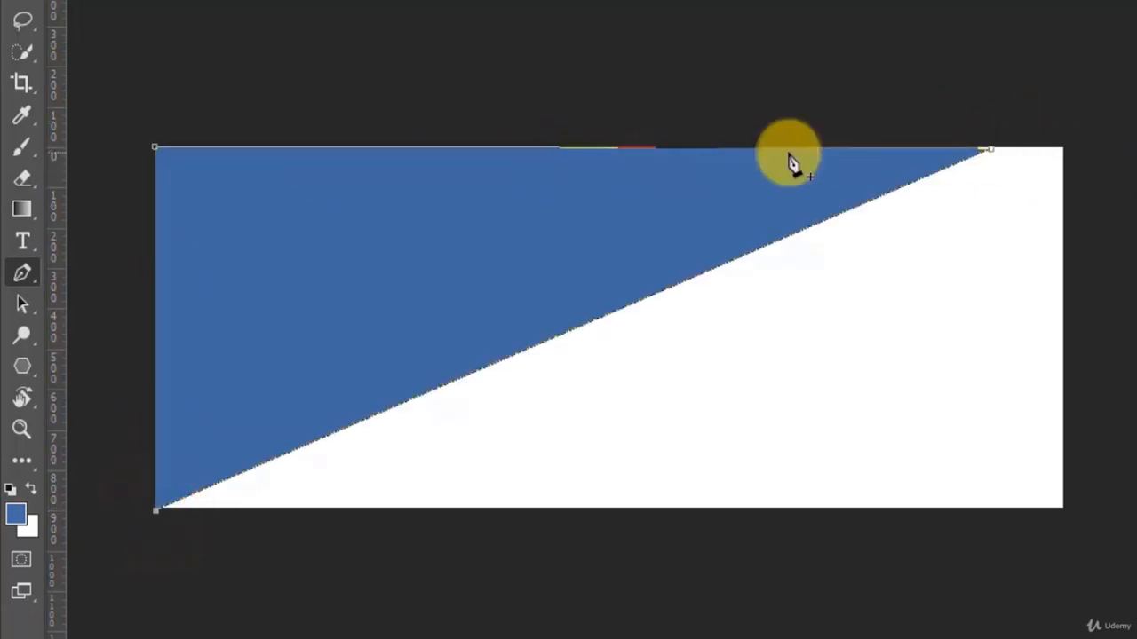
Align the triangle's right anchor point with the canvas's top edge and deselect the shape
left_click(993, 155)
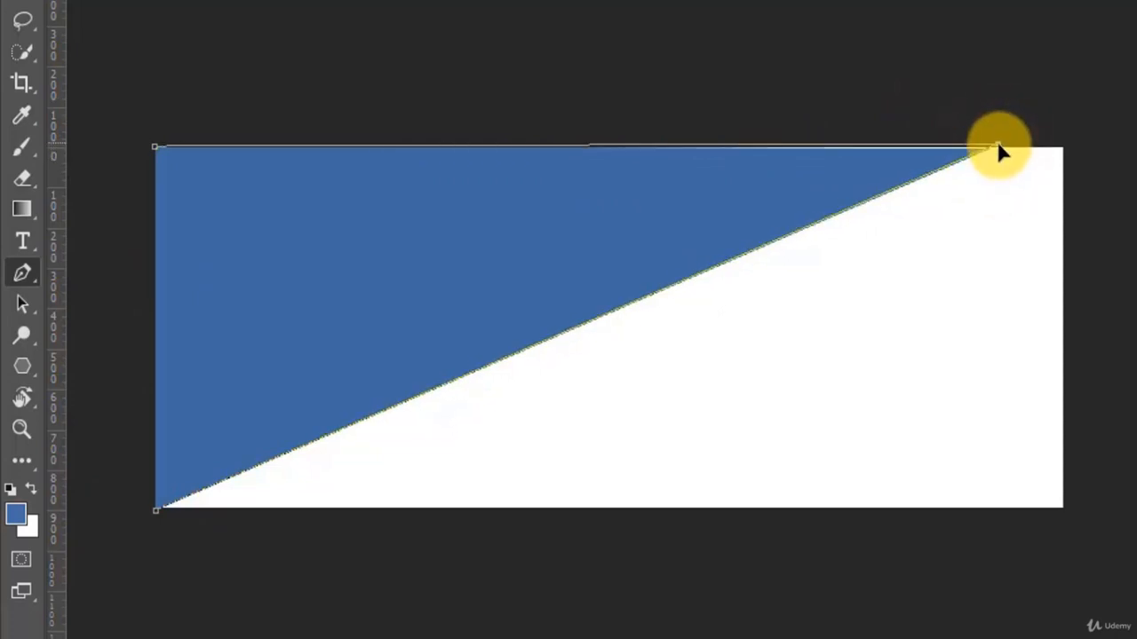
left_click_drag(999, 144, 999, 148)
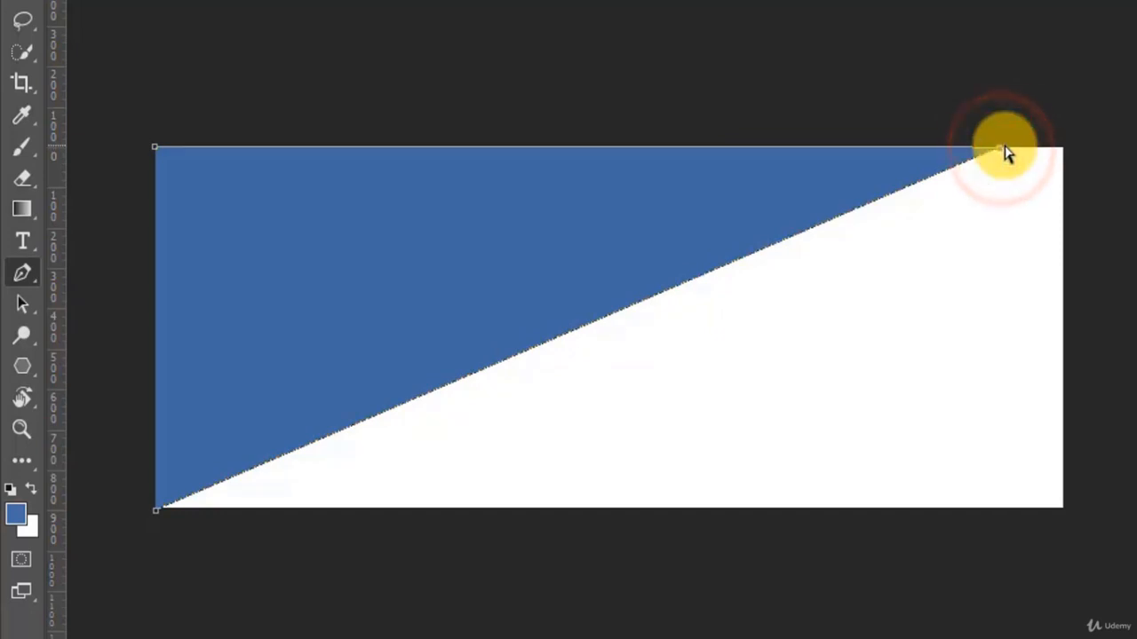
left_click_drag(1000, 148, 1004, 145)
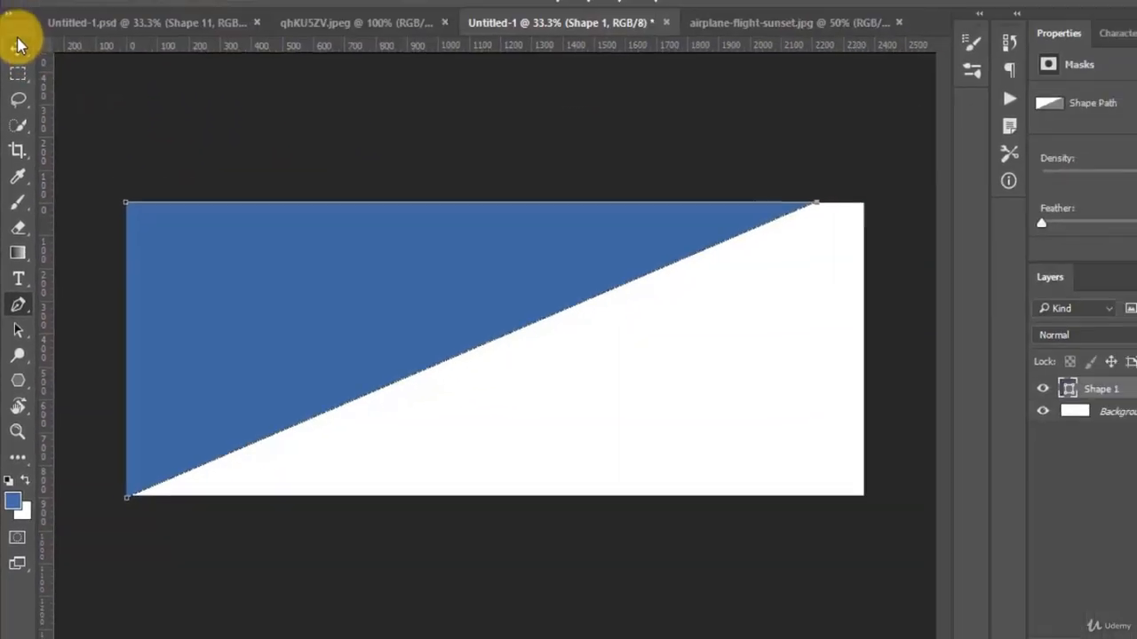
left_click(15, 90)
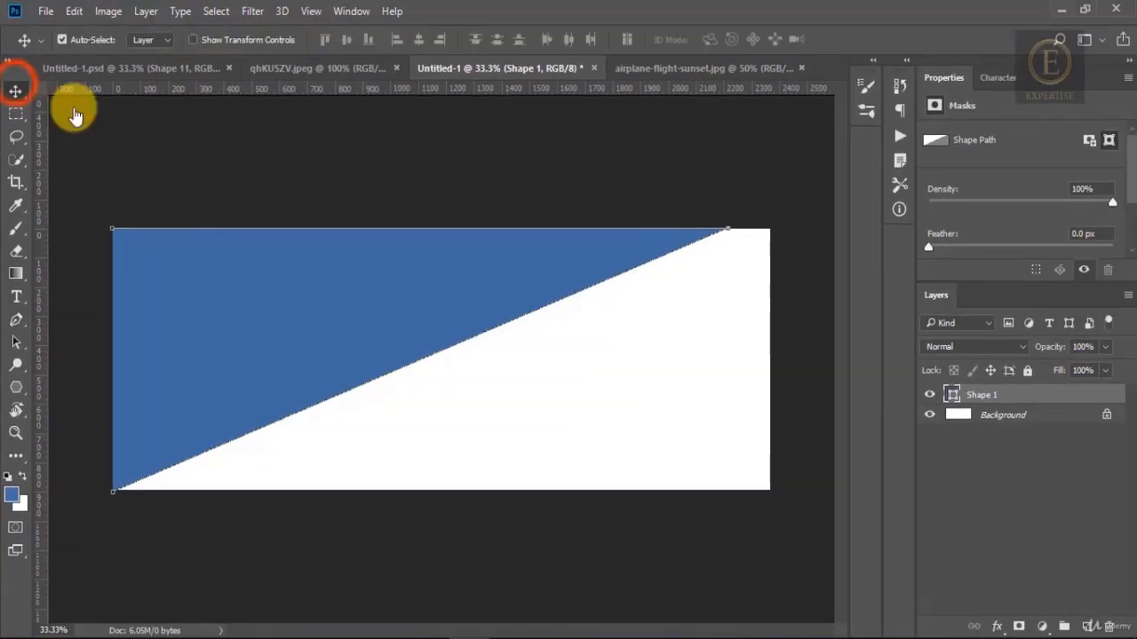
left_click(373, 192)
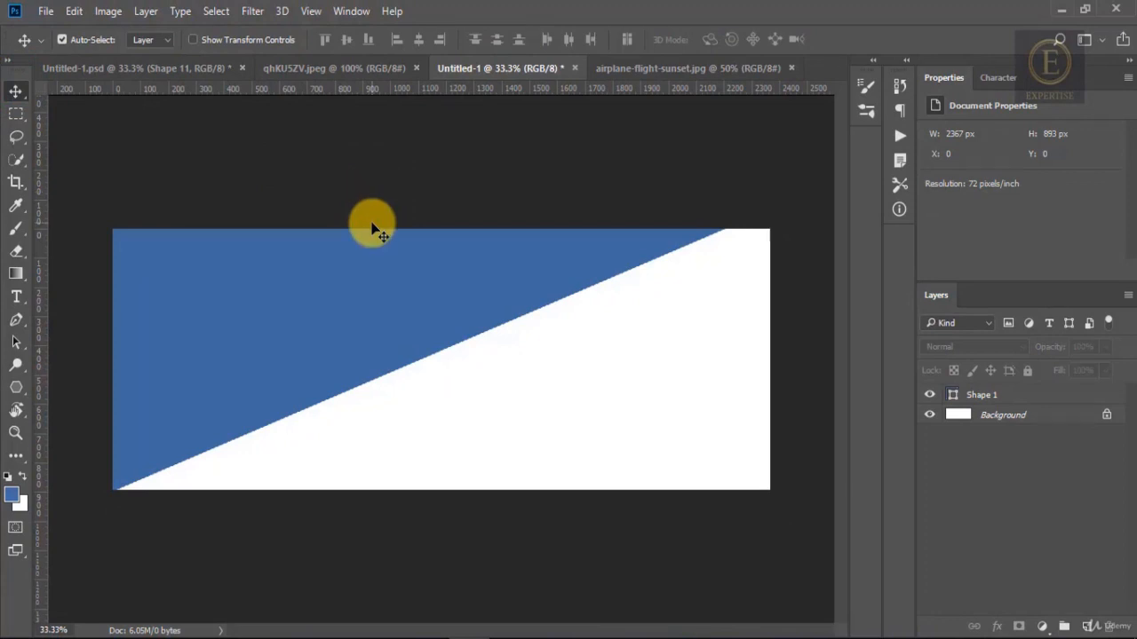
Sample the orange at the tip of the gradient triangle in the travel cover reference image, and return to the Untitled-1 document
left_click(312, 69)
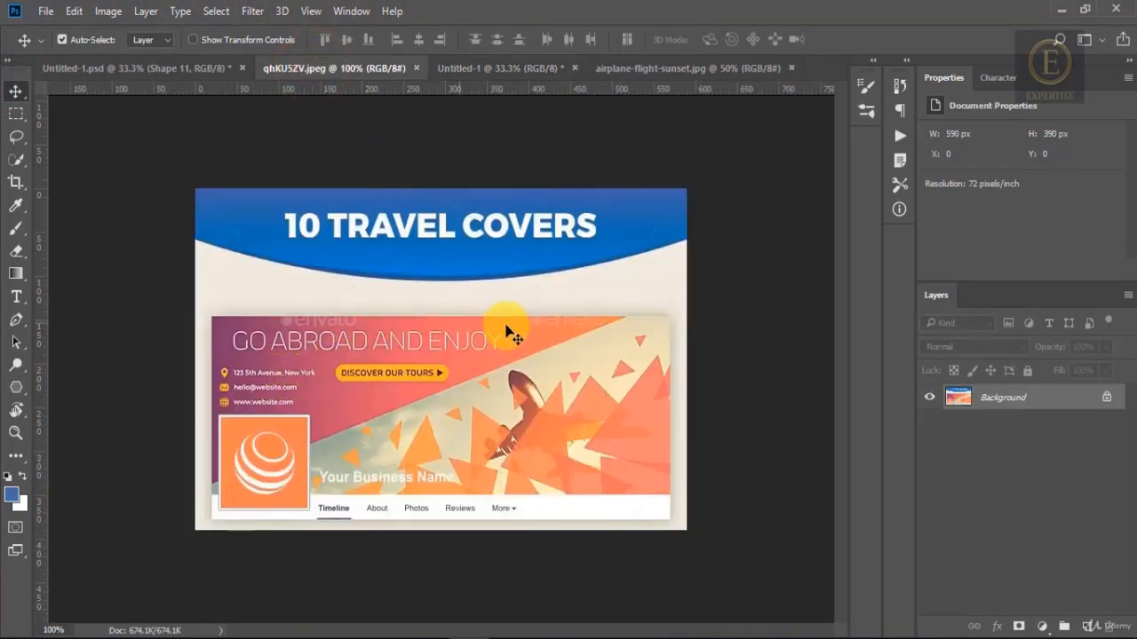
key("i")
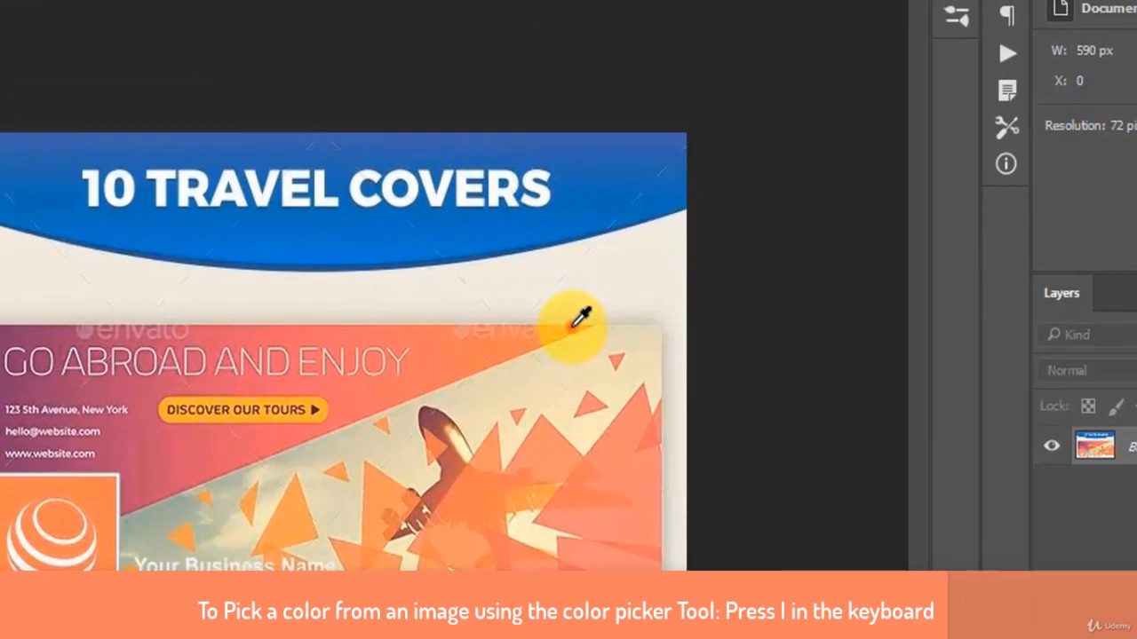
left_click(615, 316)
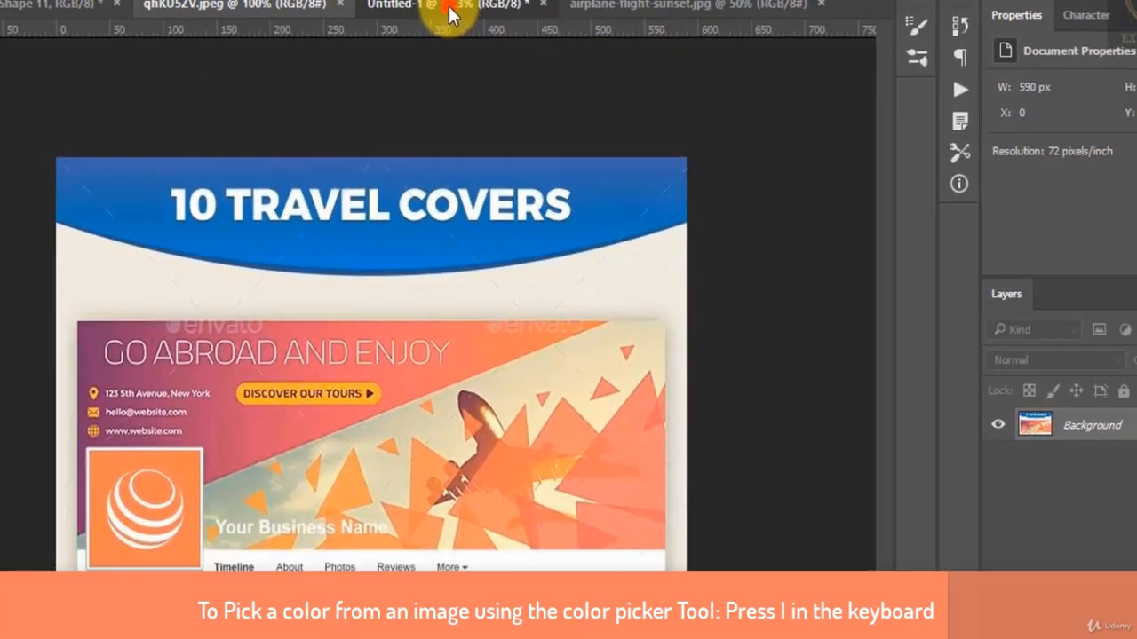
left_click(500, 69)
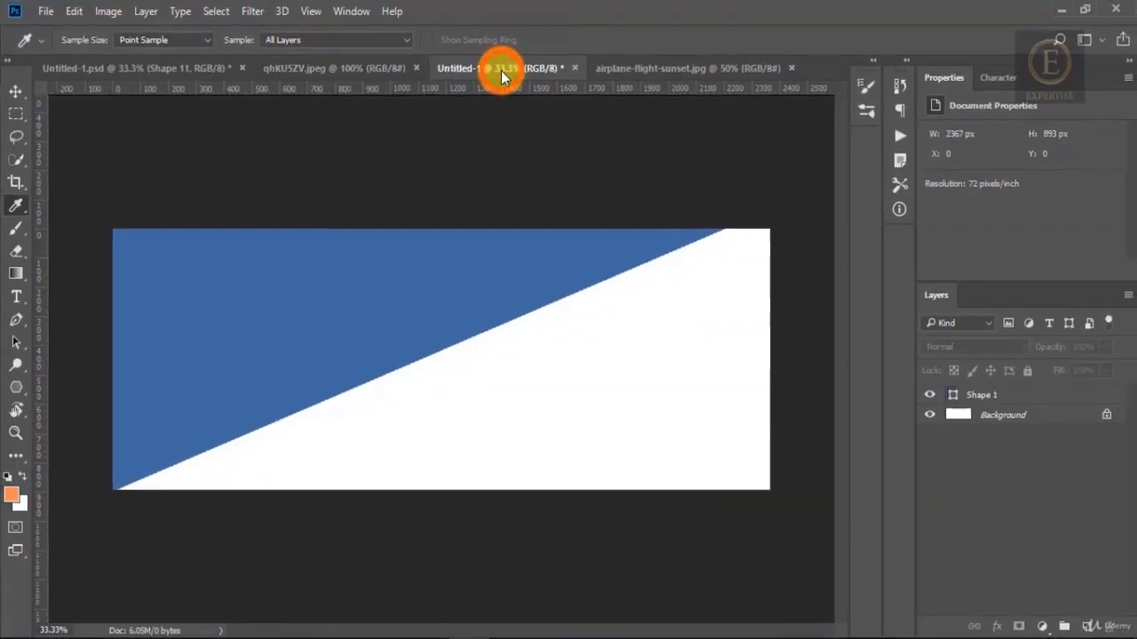
Add a Gradient Overlay to the Shape 1 layer with 100% opacity and Normal blend mode
left_click(1063, 400)
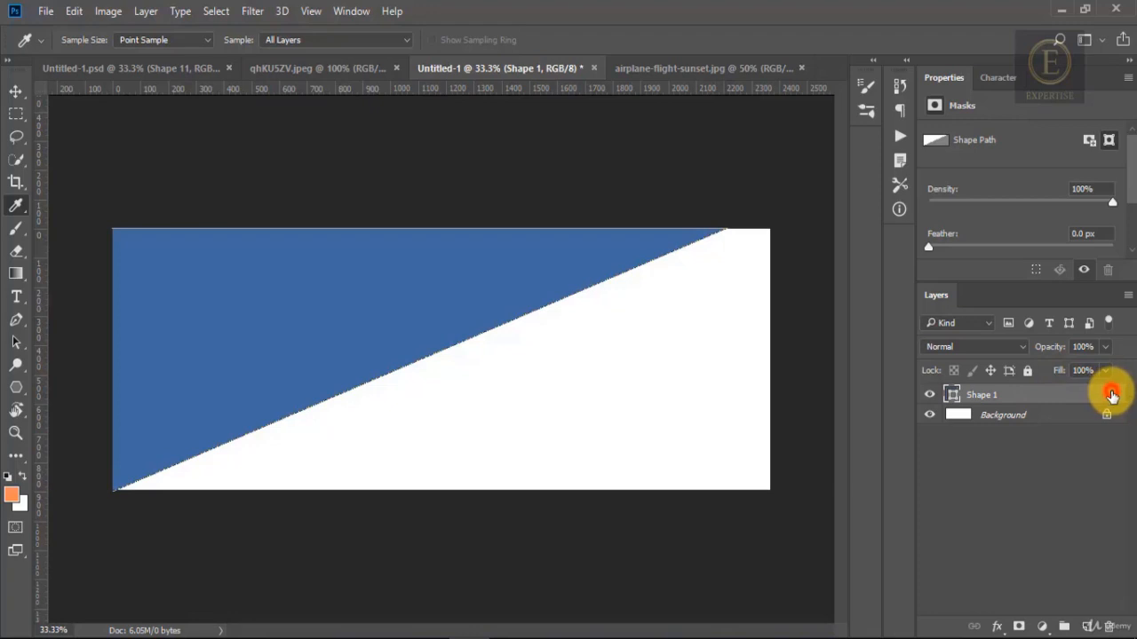
double_click(1111, 394)
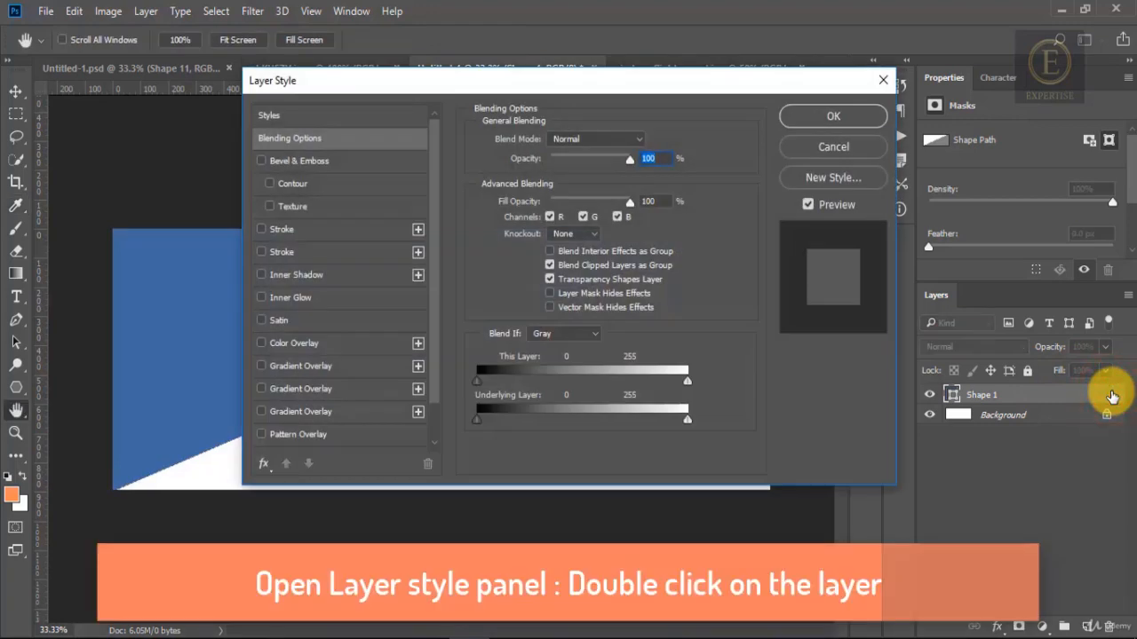
left_click_drag(428, 80, 685, 98)
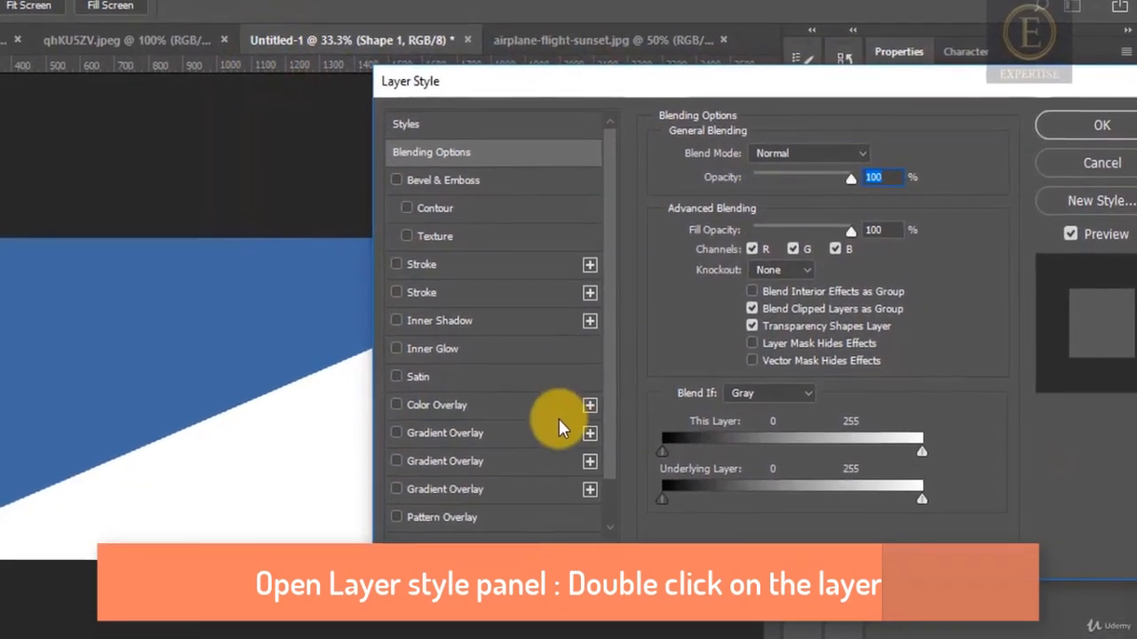
left_click(534, 433)
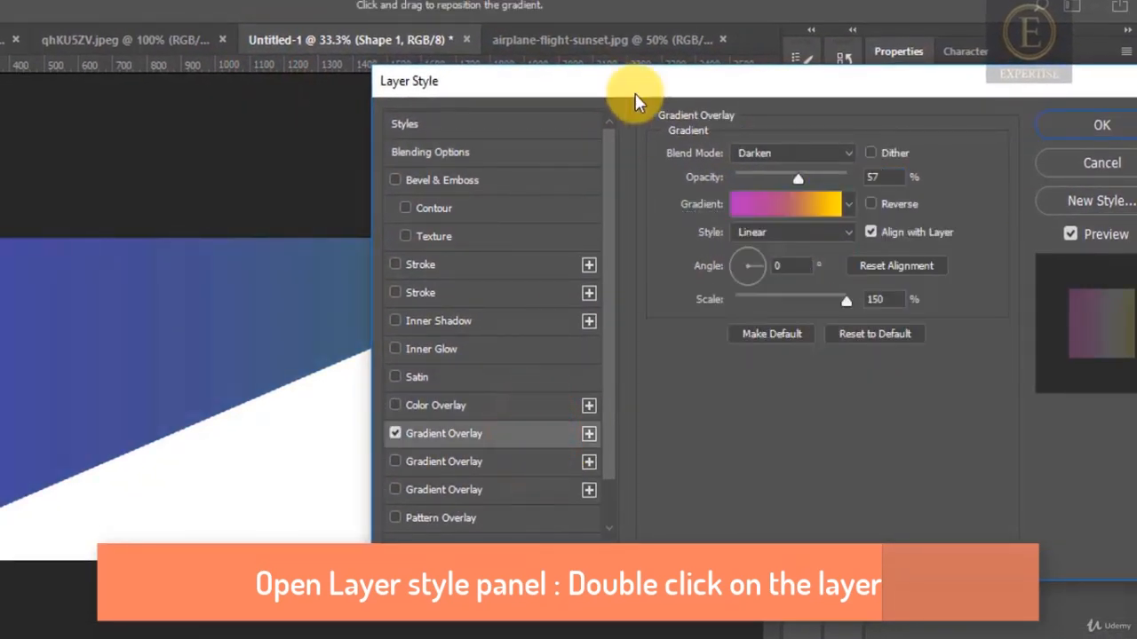
left_click_drag(635, 99, 750, 60)
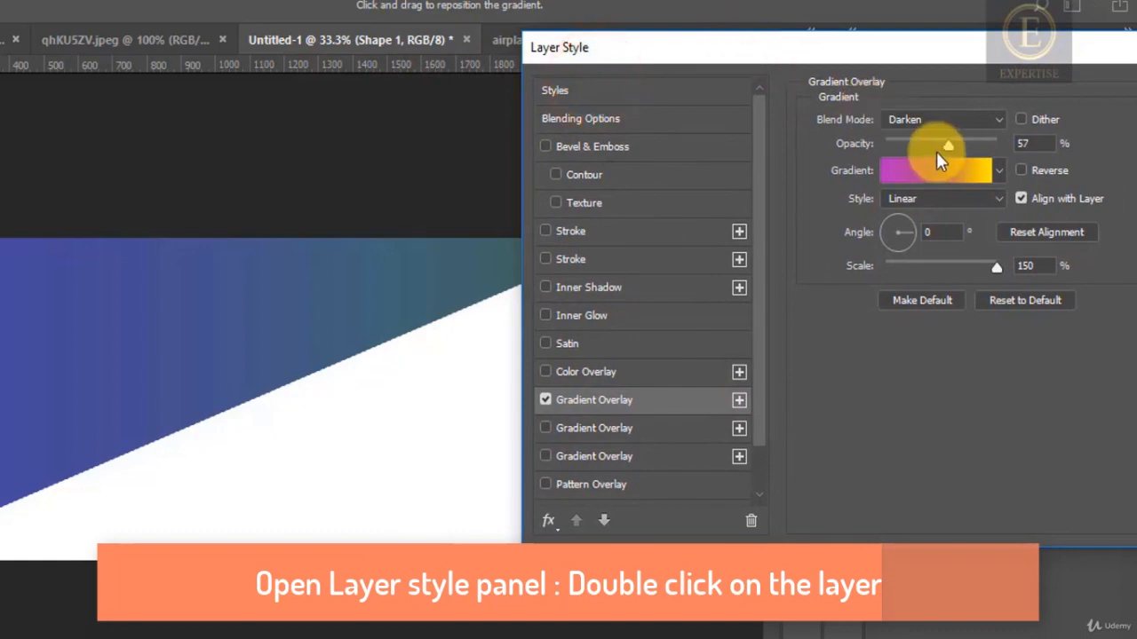
left_click_drag(950, 142, 995, 142)
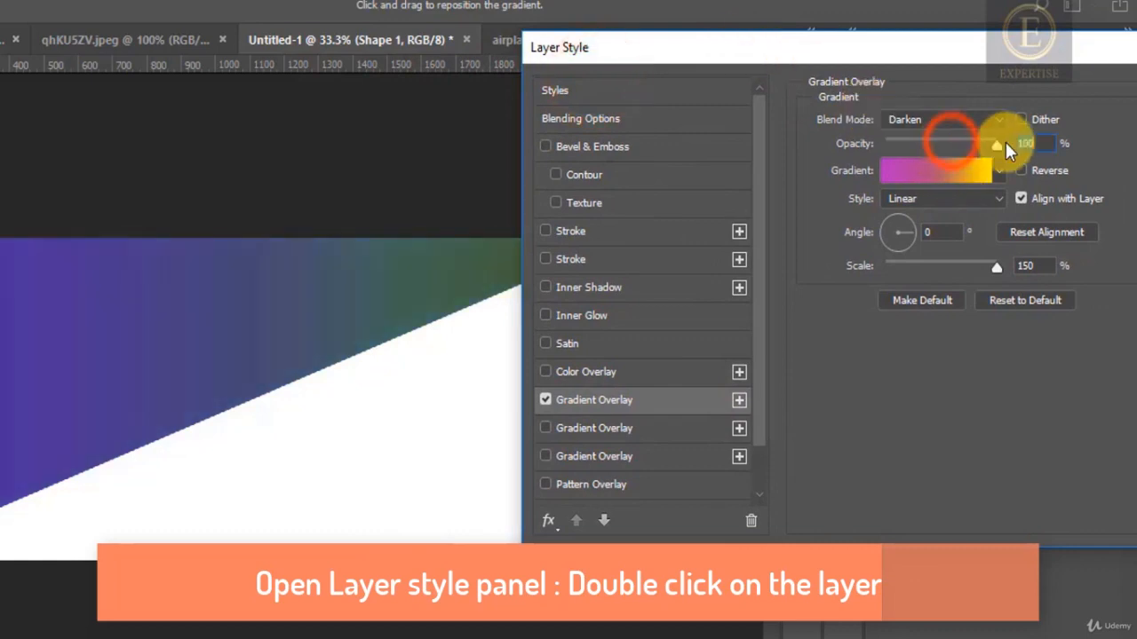
left_click(960, 119)
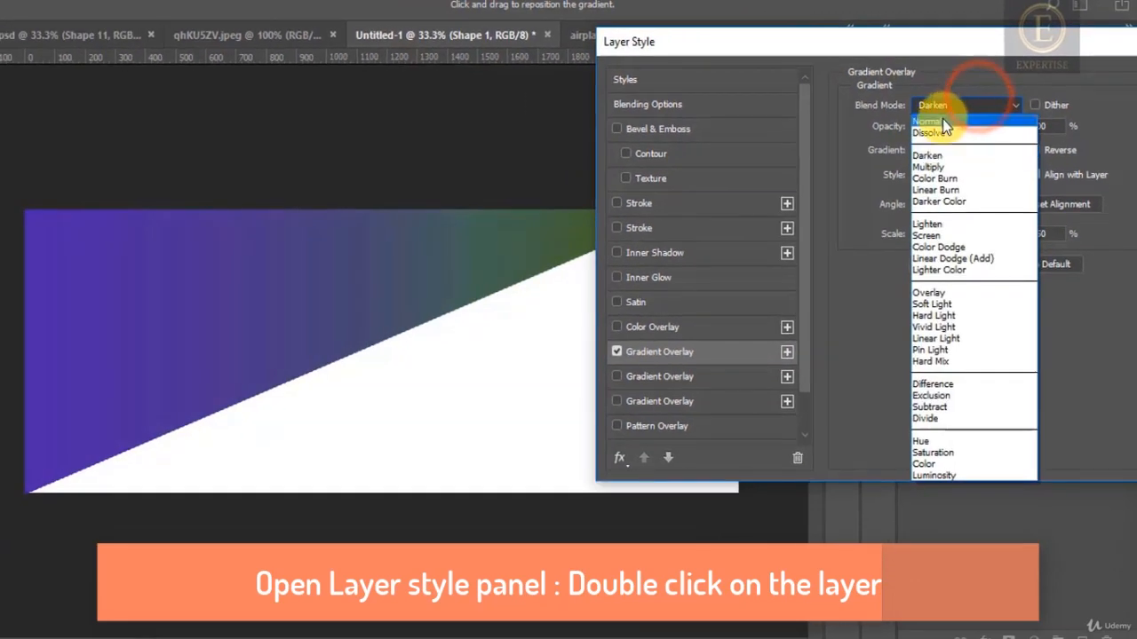
left_click(944, 121)
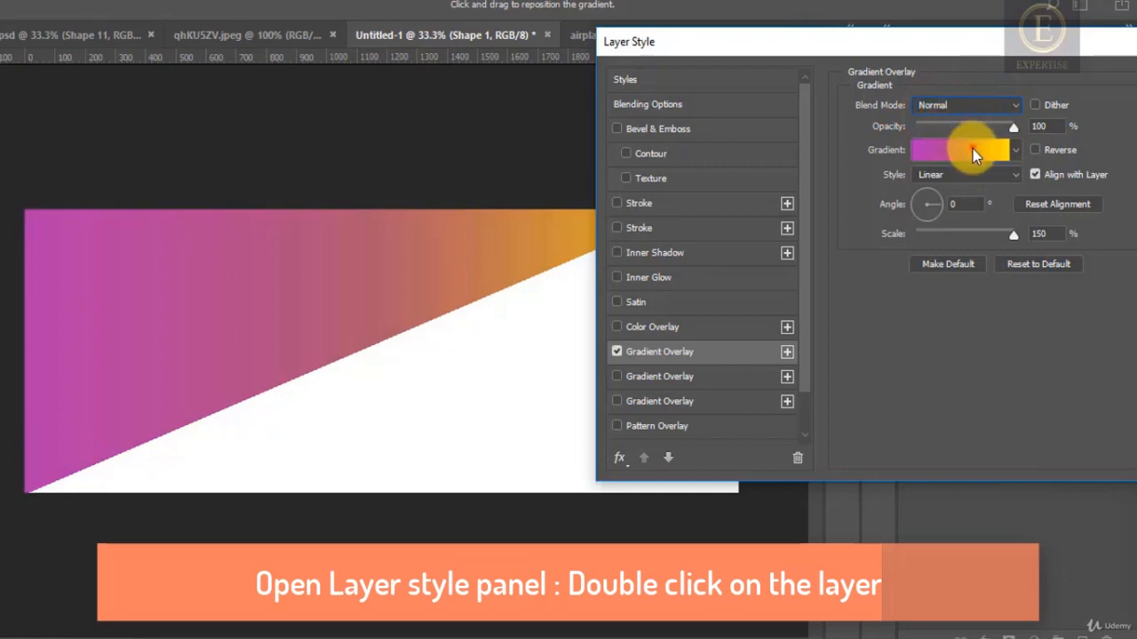
Change the overlay gradient's yellow end stop to the sampled orange foreground colour and apply the layer style
left_click(972, 149)
left_click(773, 532)
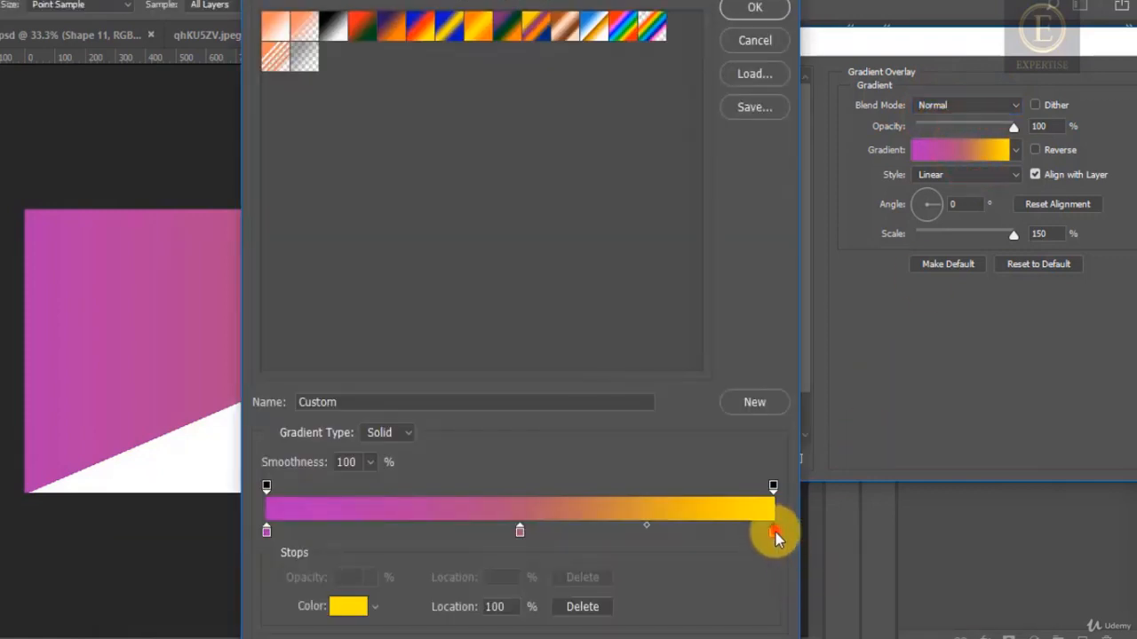
left_click(355, 607)
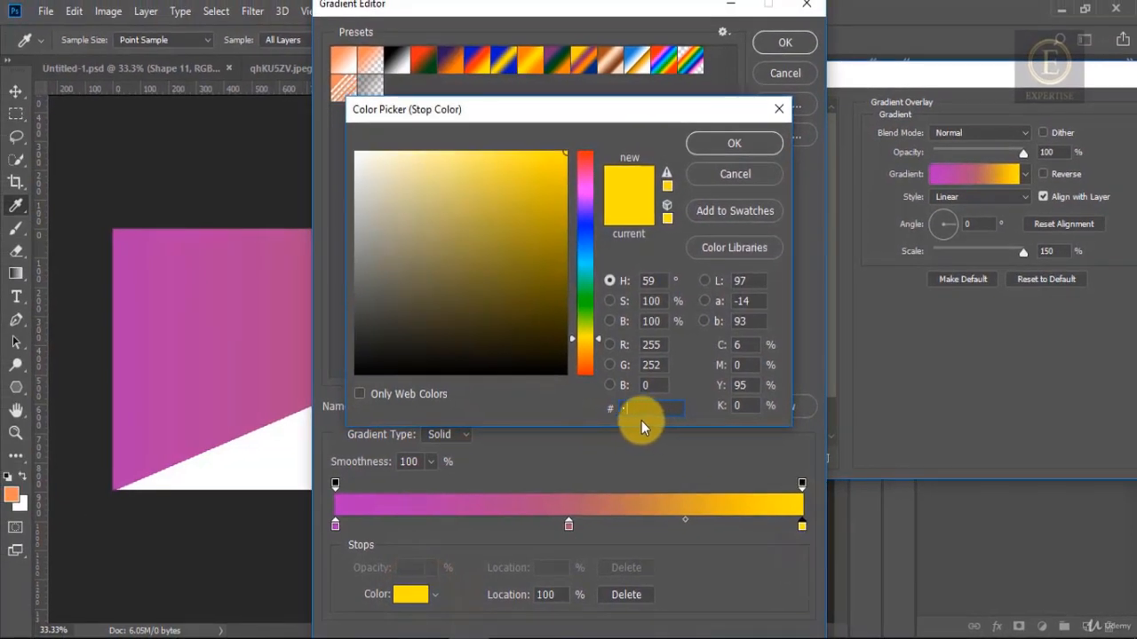
key("BackSpace")
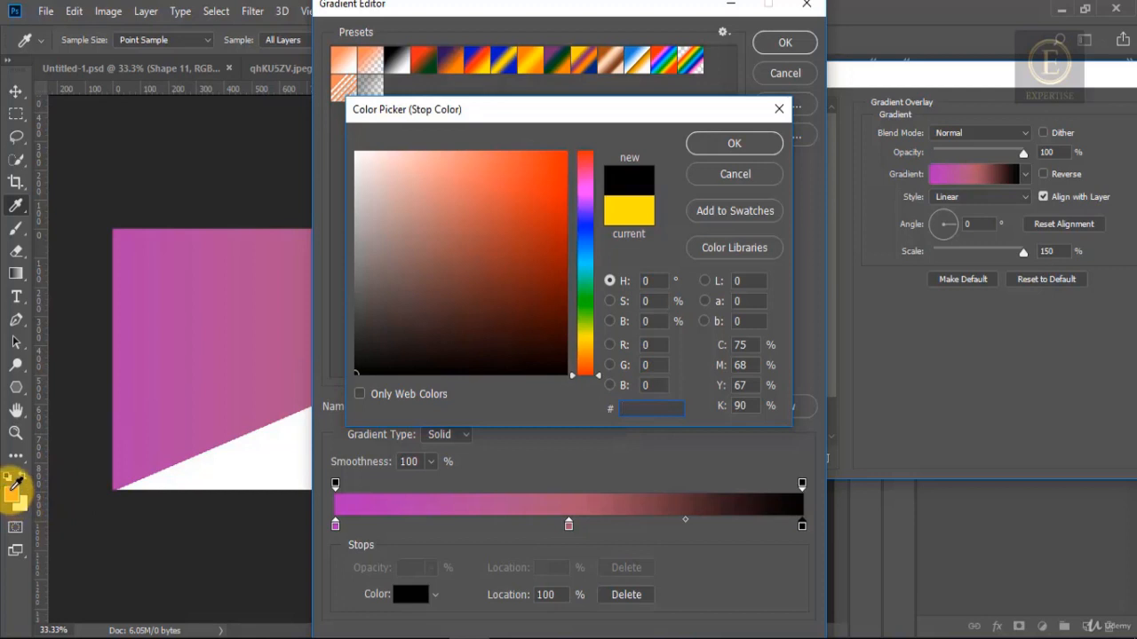
left_click(15, 484)
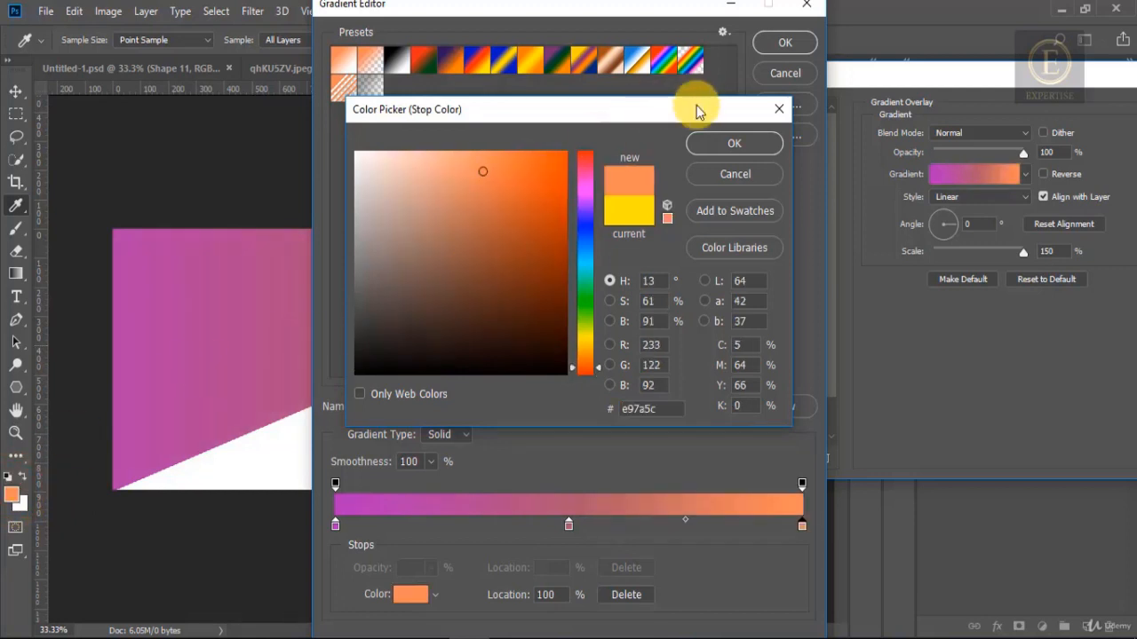
left_click(726, 149)
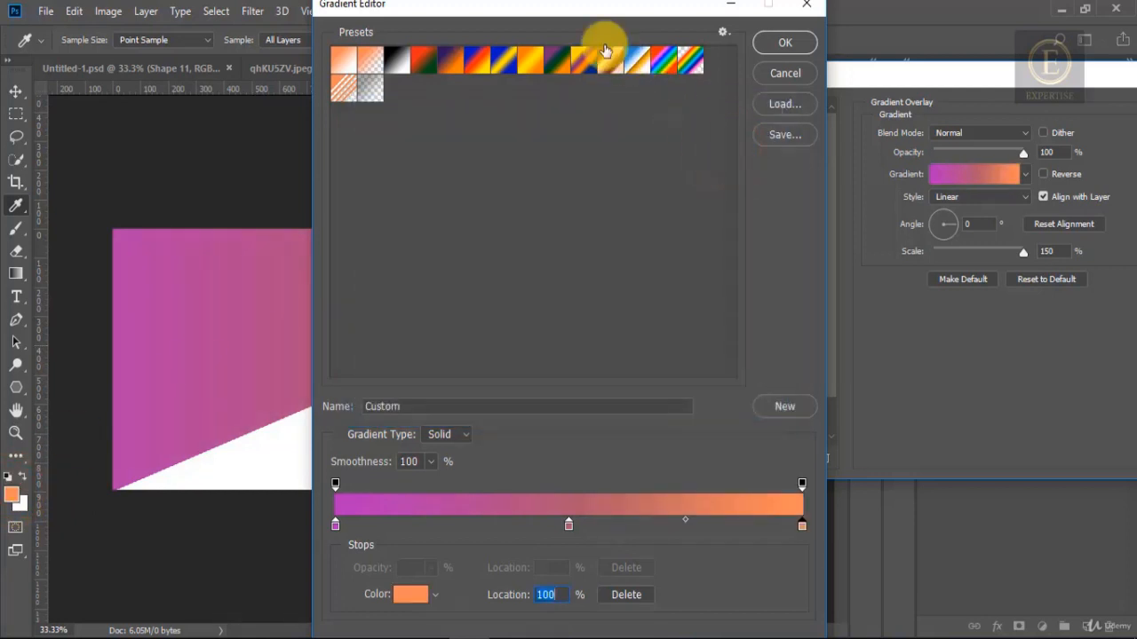
left_click_drag(545, 12, 745, 31)
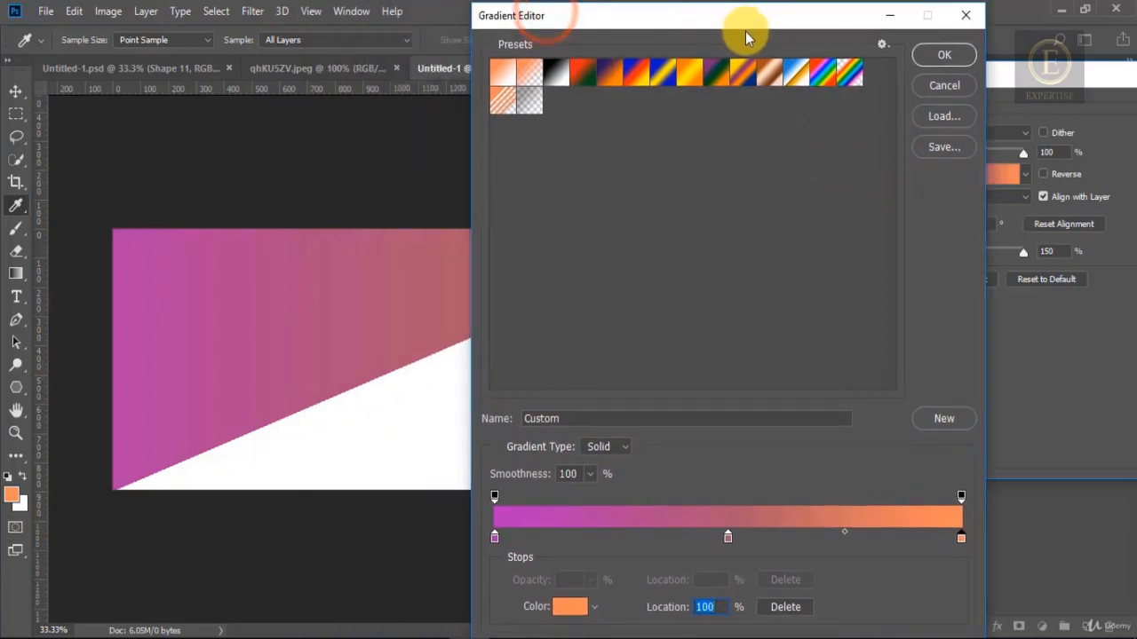
left_click(923, 58)
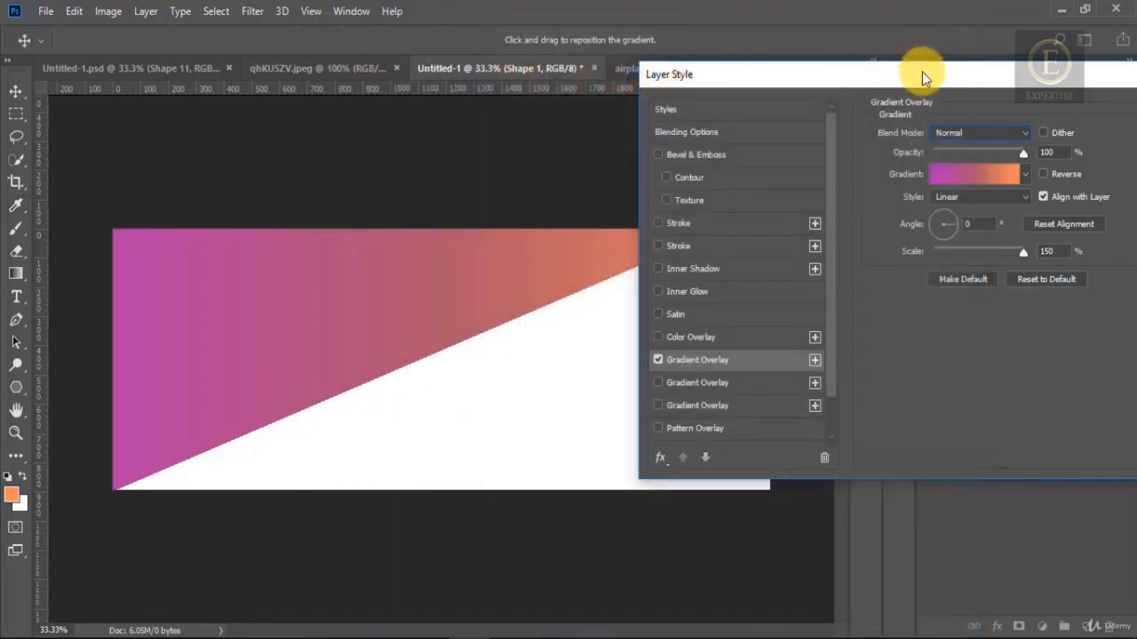
left_click_drag(922, 75, 578, 71)
left_click(892, 102)
Sample a coral red from the travel cover reference image as the foreground colour, and return to the Untitled-1 document
key("i")
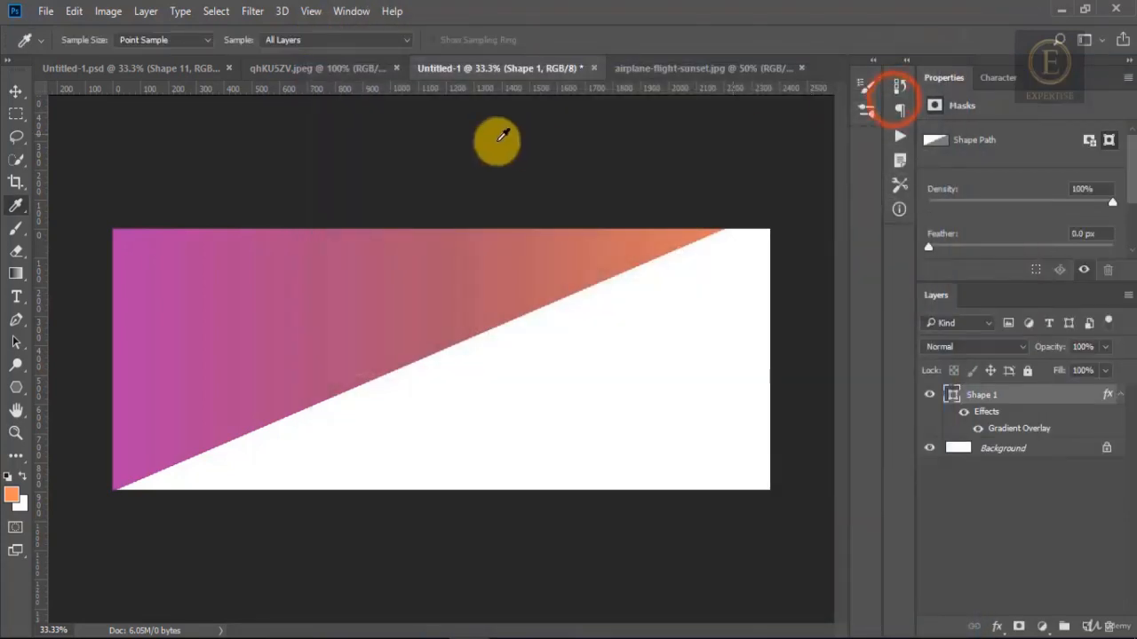
left_click(298, 67)
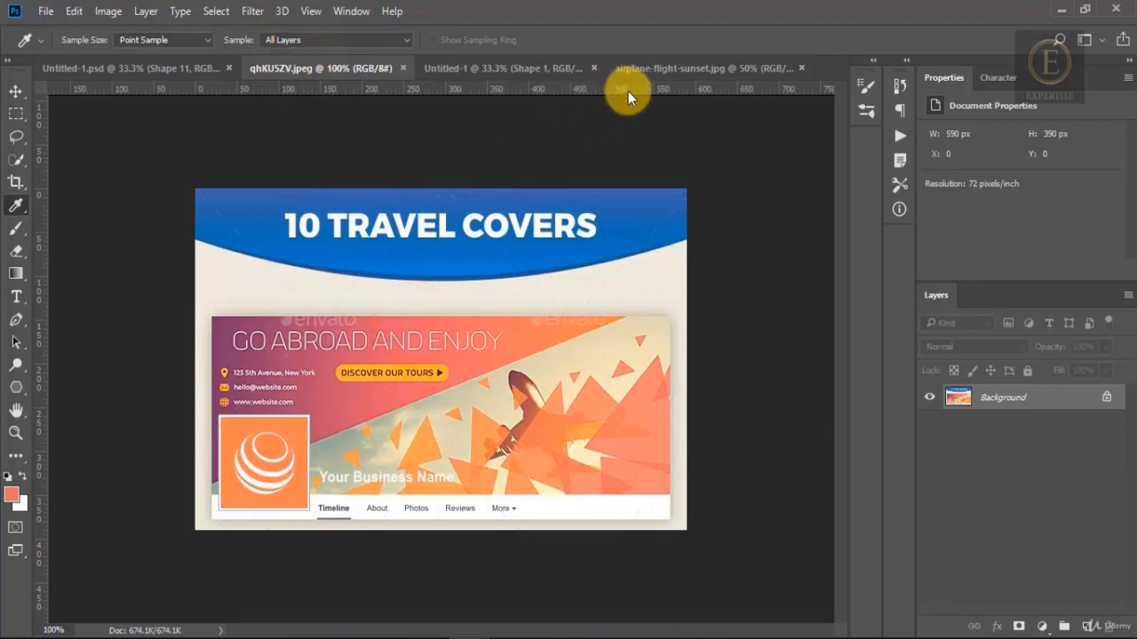
left_click(511, 65)
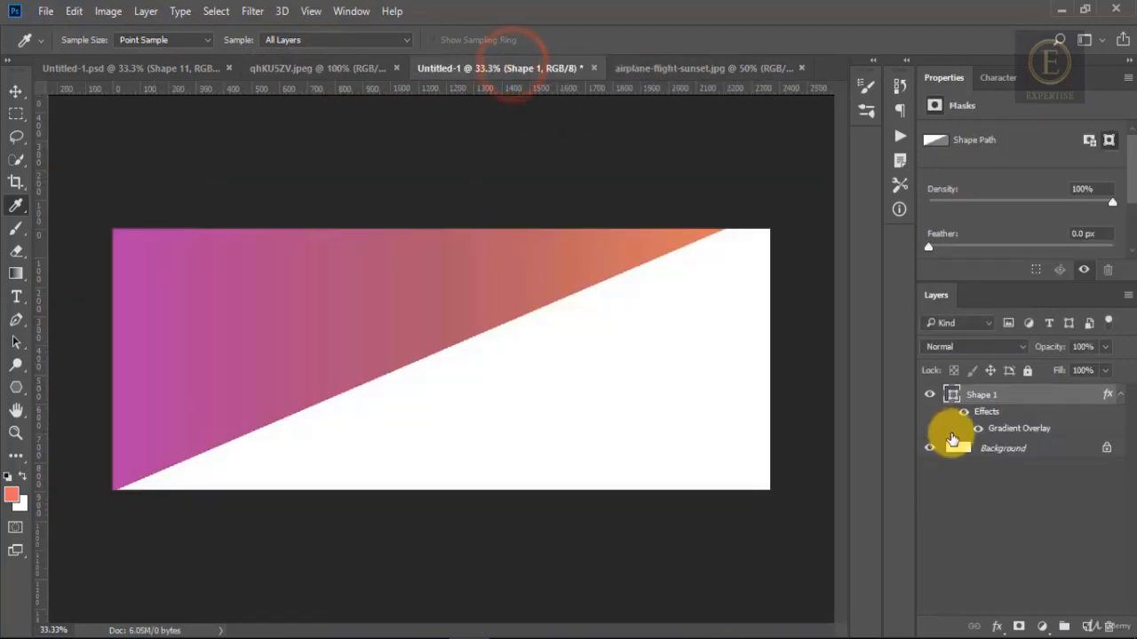
Change the middle stop of the Shape 1 overlay gradient to the coral red foreground colour and apply the layer style
double_click(1033, 431)
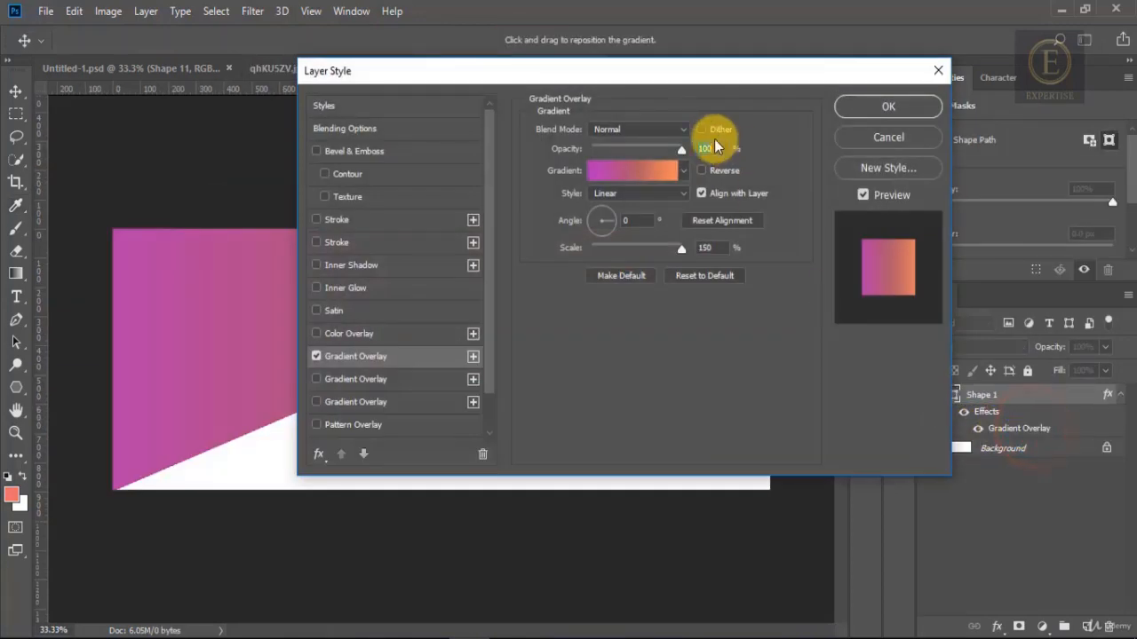
left_click(631, 167)
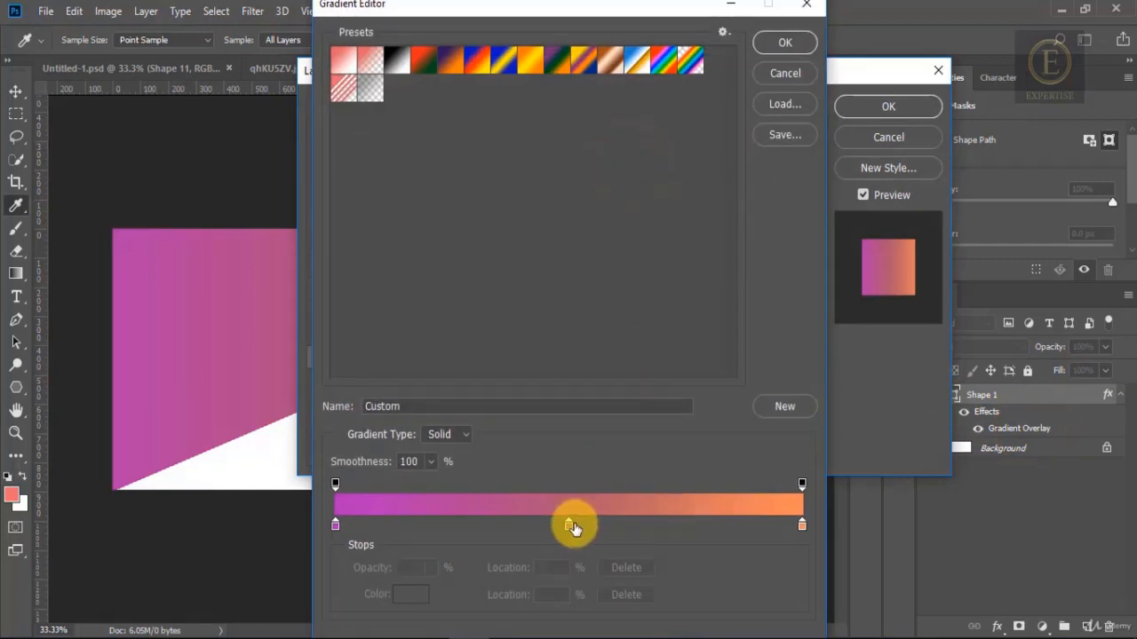
left_click(568, 526)
left_click(410, 595)
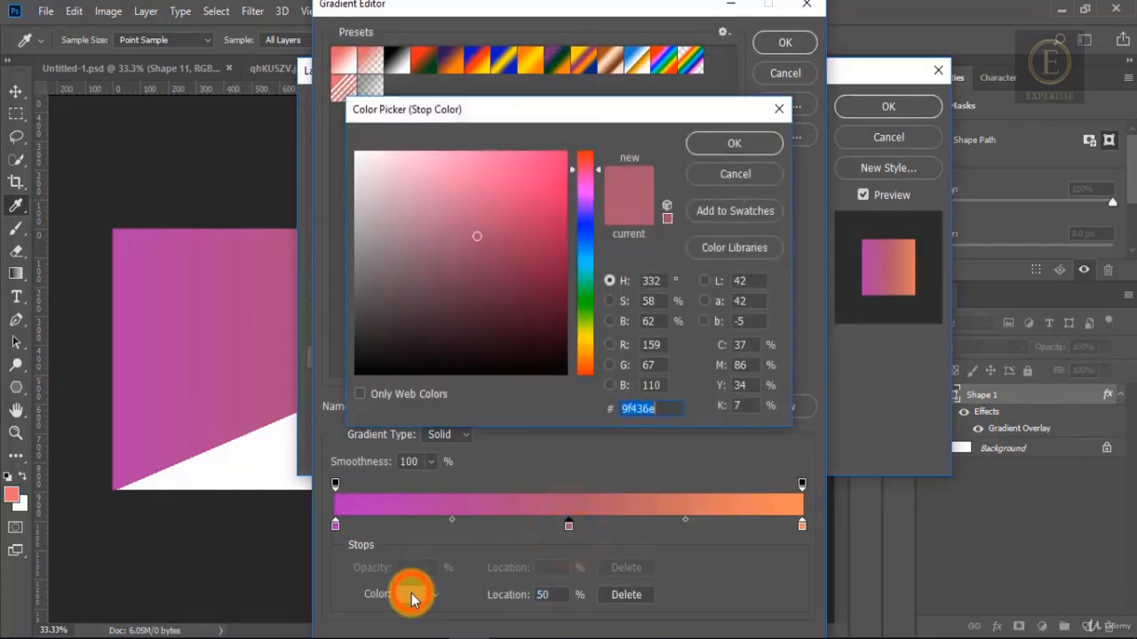
left_click(12, 488)
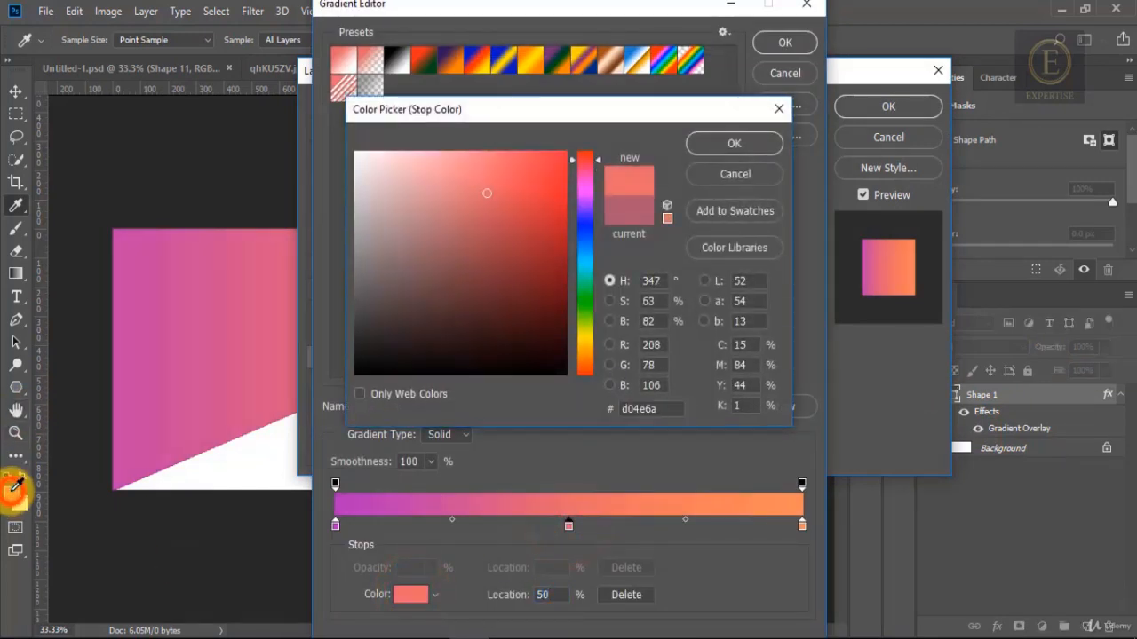
left_click(721, 144)
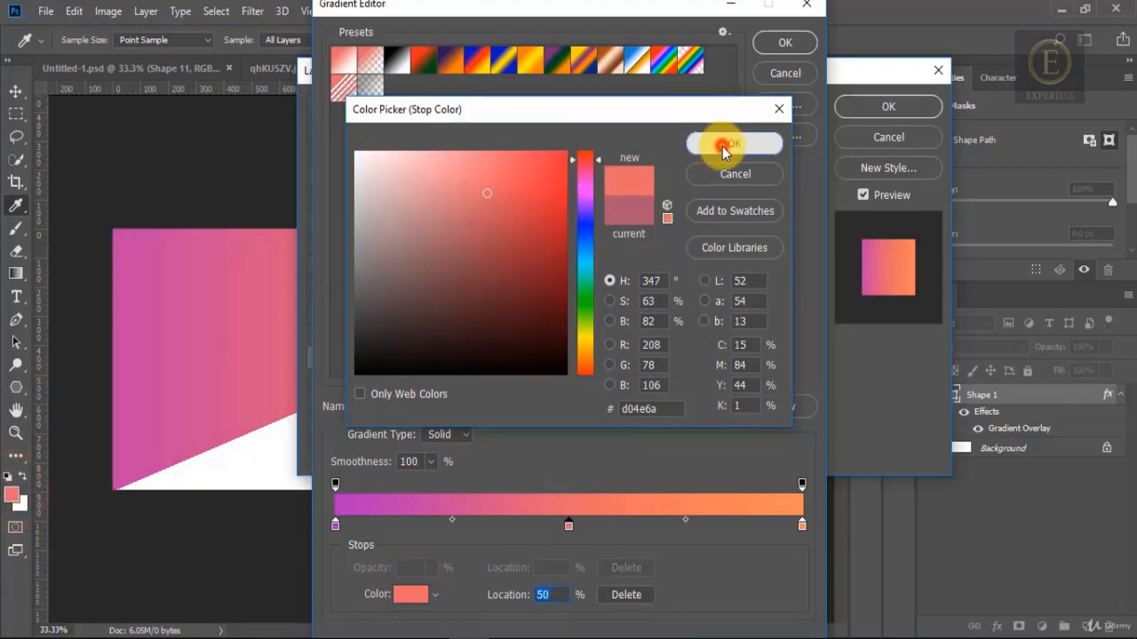
left_click(787, 43)
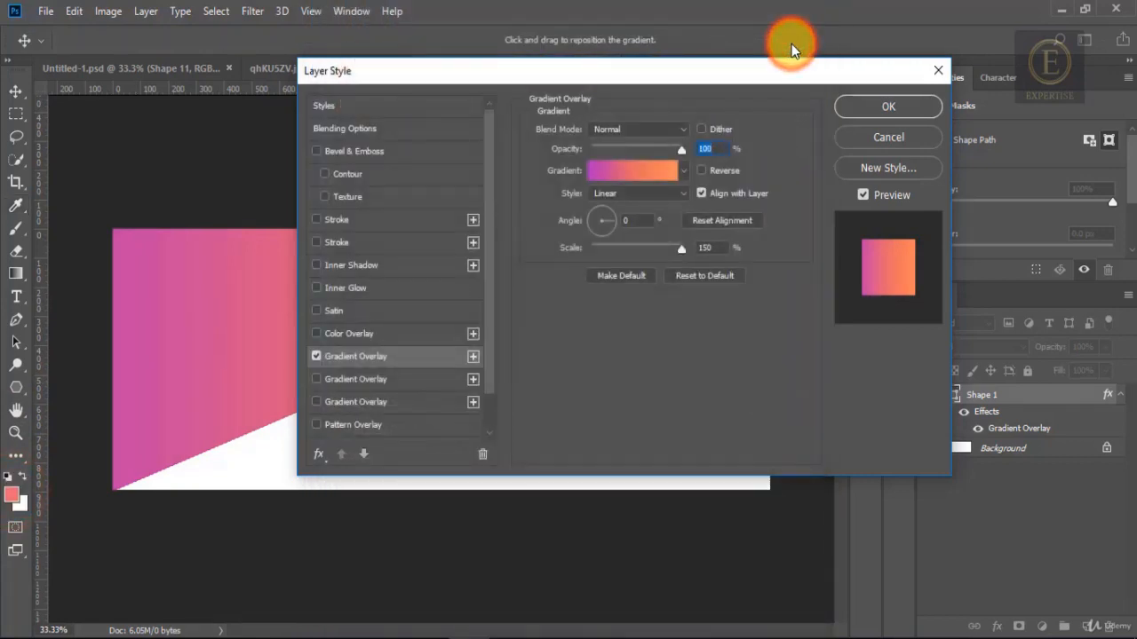
left_click(868, 107)
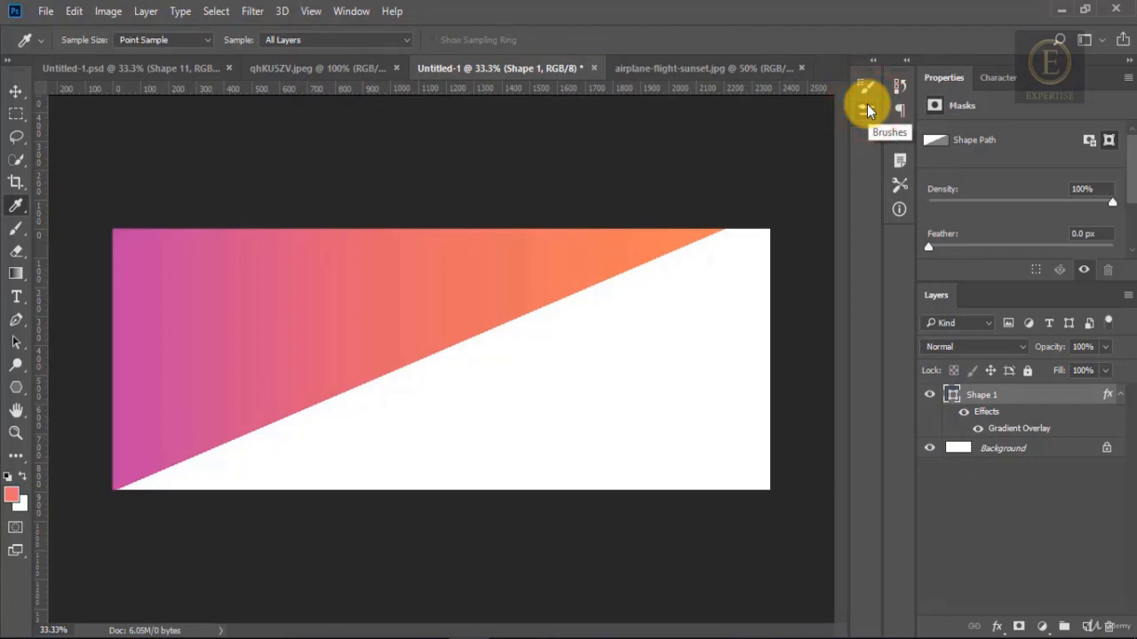
Compare the gradient with the travel cover reference image and add a new empty layer above Shape 1 in Untitled-1
left_click(329, 75)
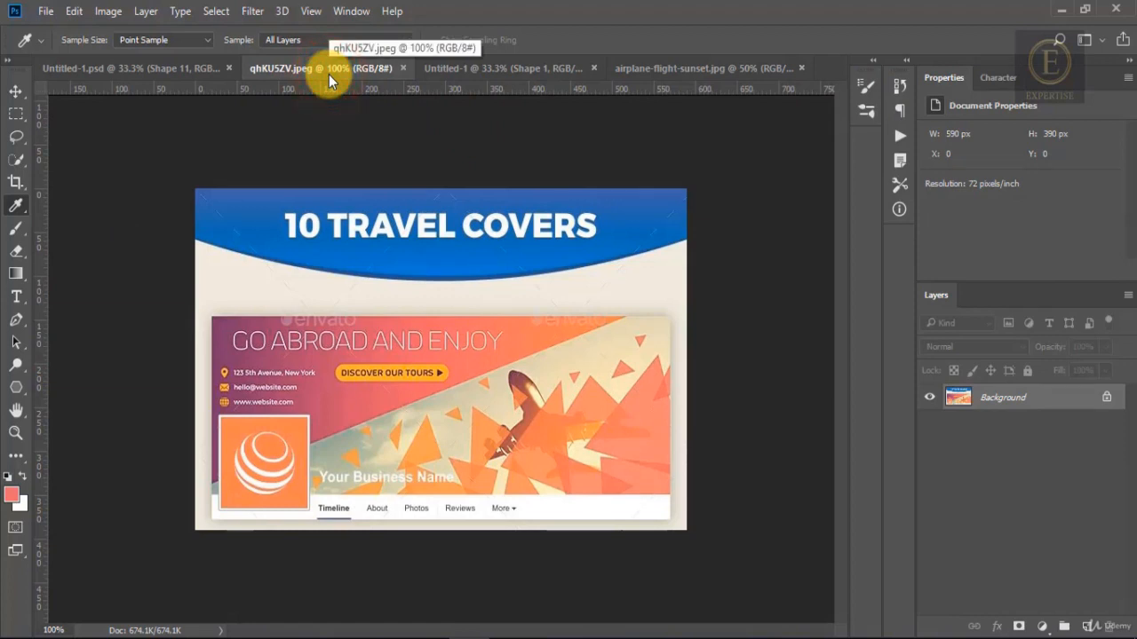
left_click(494, 68)
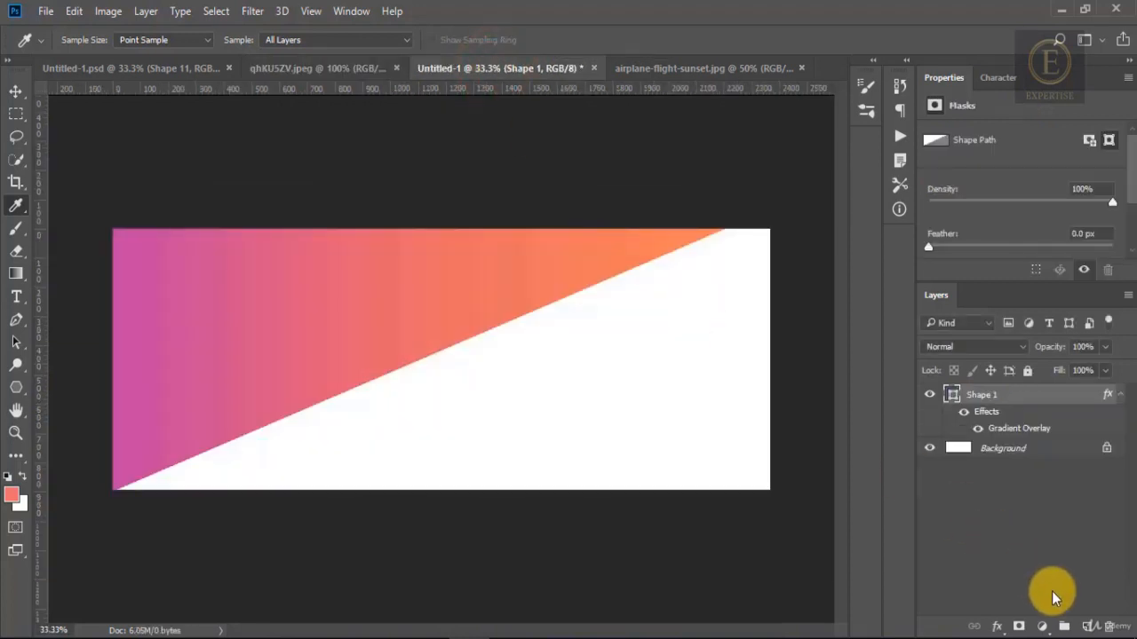
left_click(1087, 625)
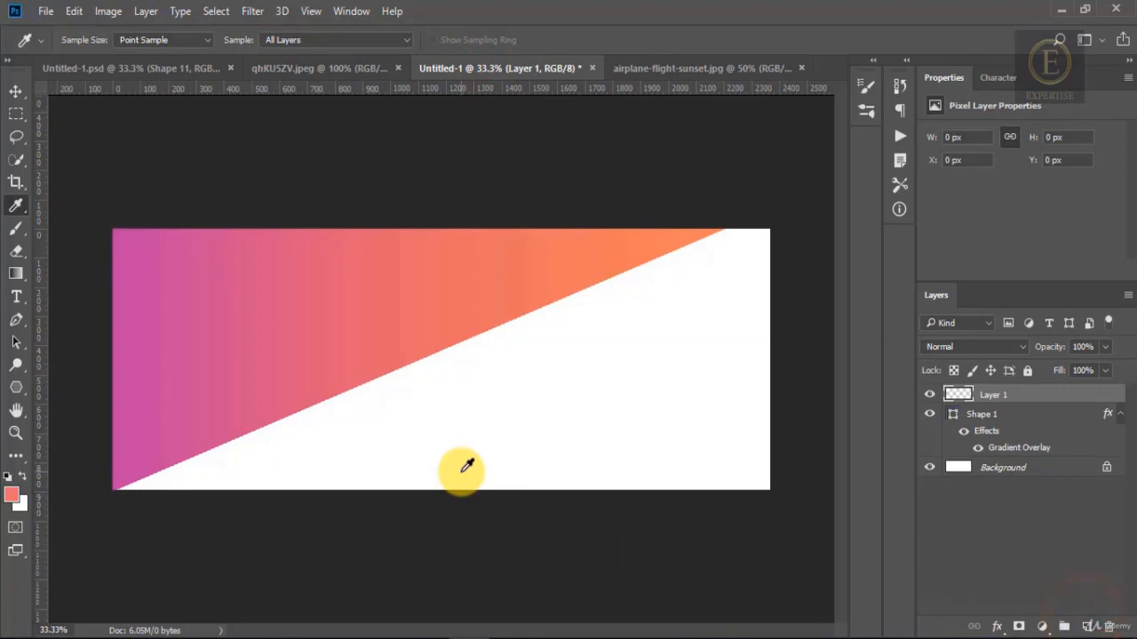
left_click(318, 71)
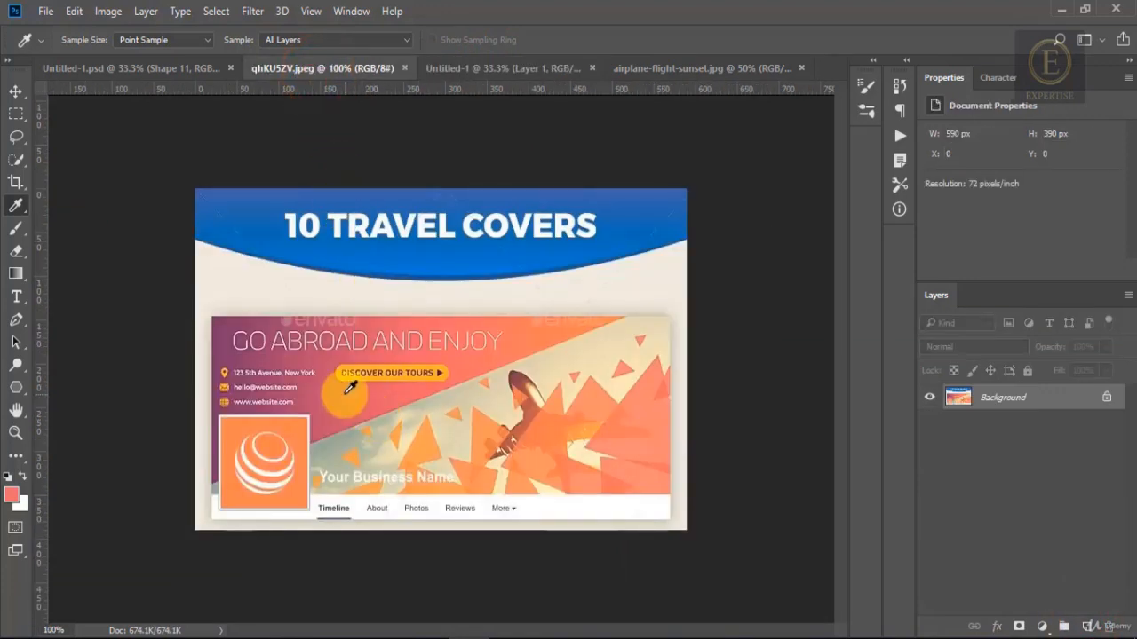
left_click(448, 68)
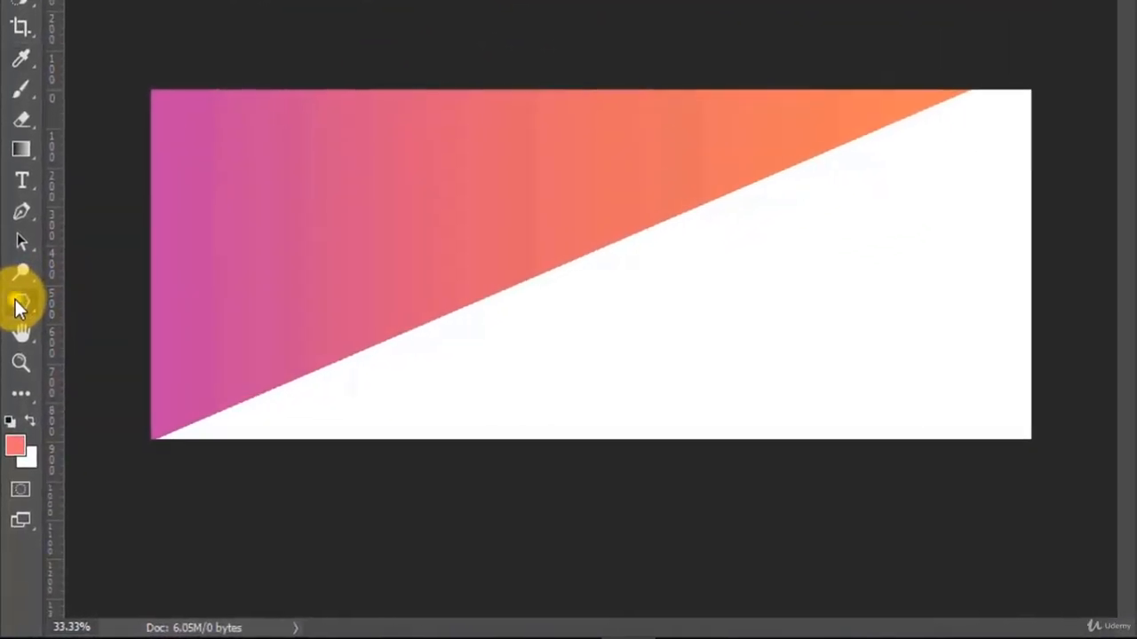
Draw a rounded rectangle about 585 px wide and 94 px high over the middle of the gradient triangle
right_click(20, 349)
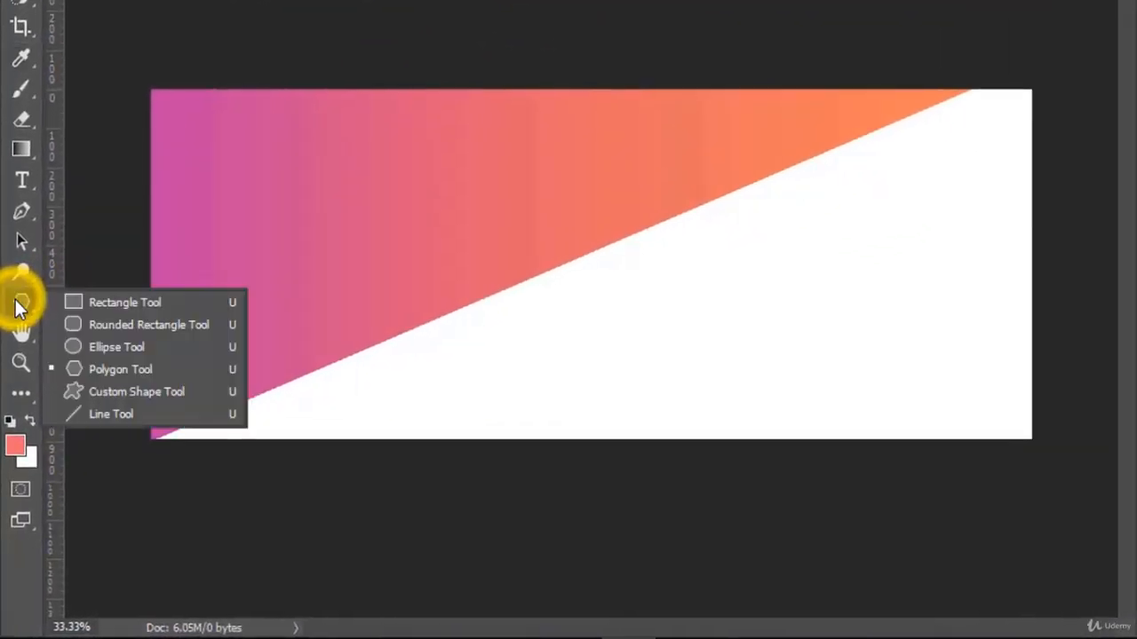
left_click(95, 323)
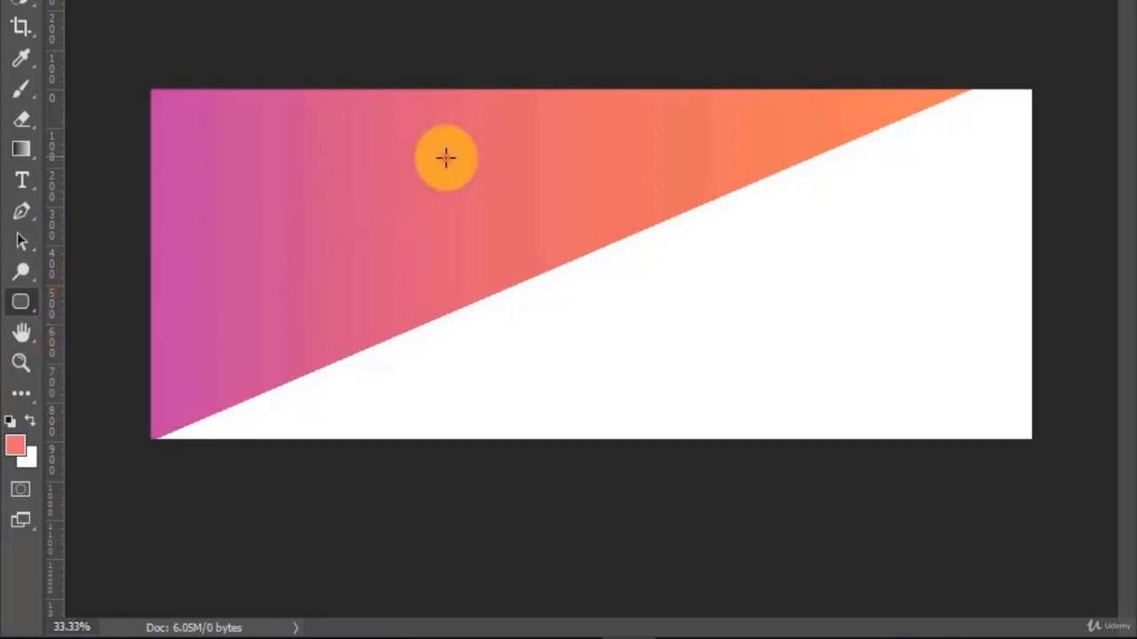
left_click_drag(446, 157, 672, 196)
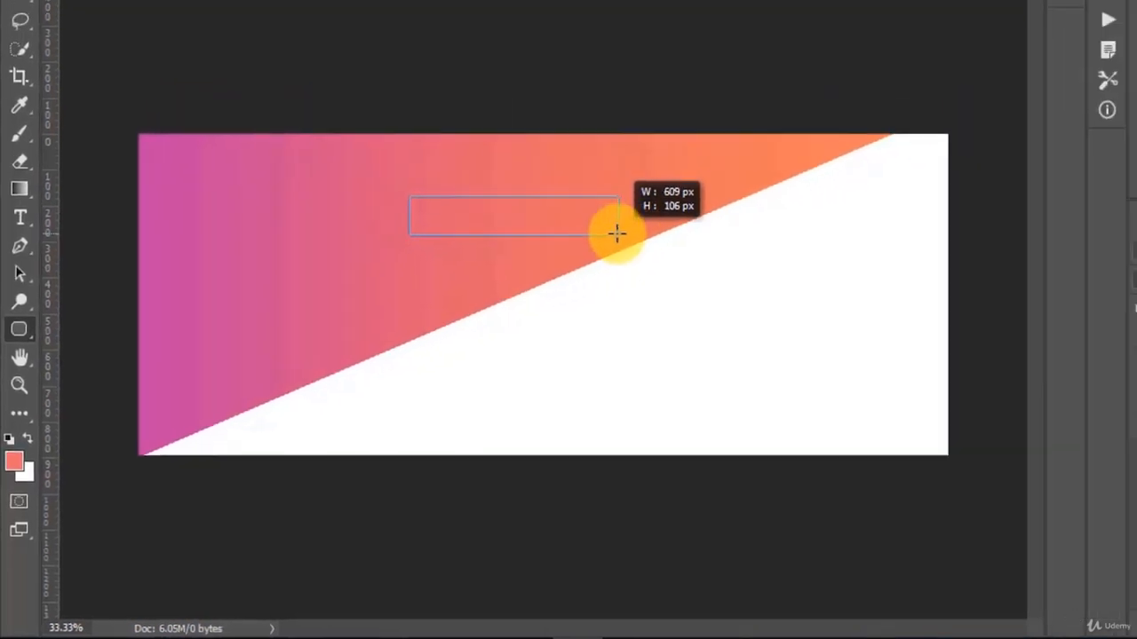
left_click_drag(617, 232, 608, 233)
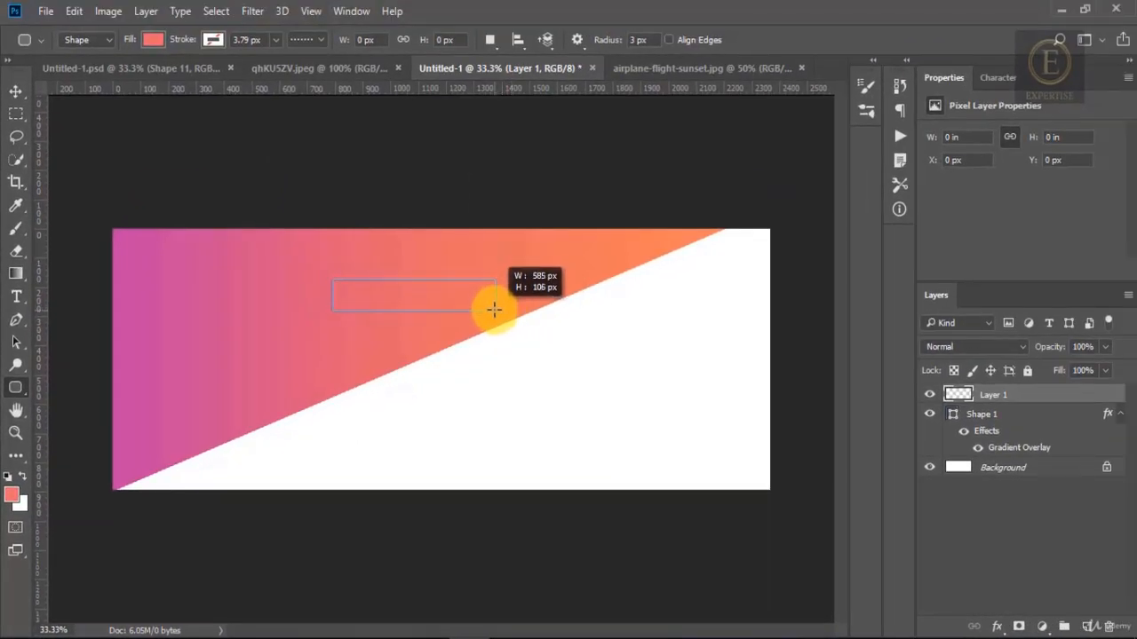
left_click_drag(494, 308, 494, 306)
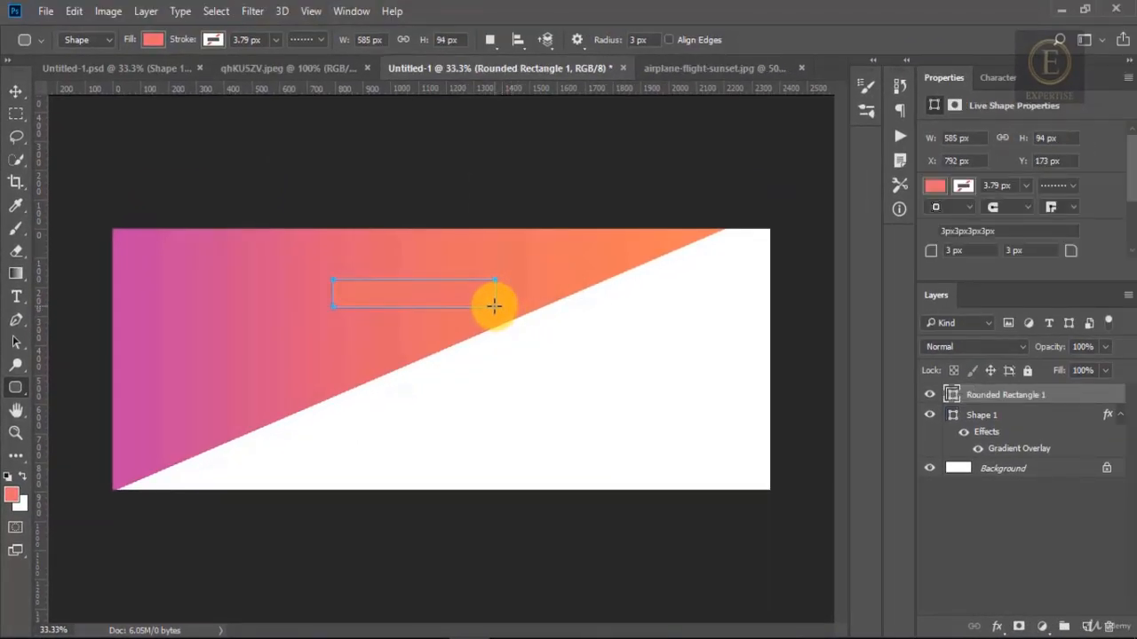
Change the rounded rectangle's fill colour to the muted yellow d0b34e
double_click(951, 396)
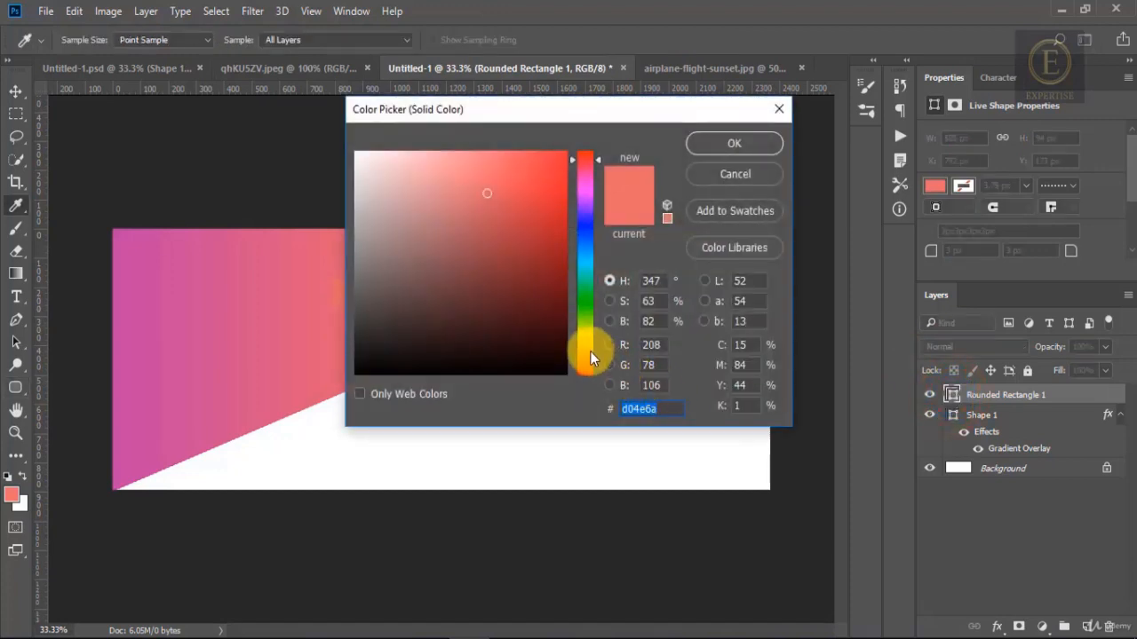
left_click(590, 349)
left_click(715, 142)
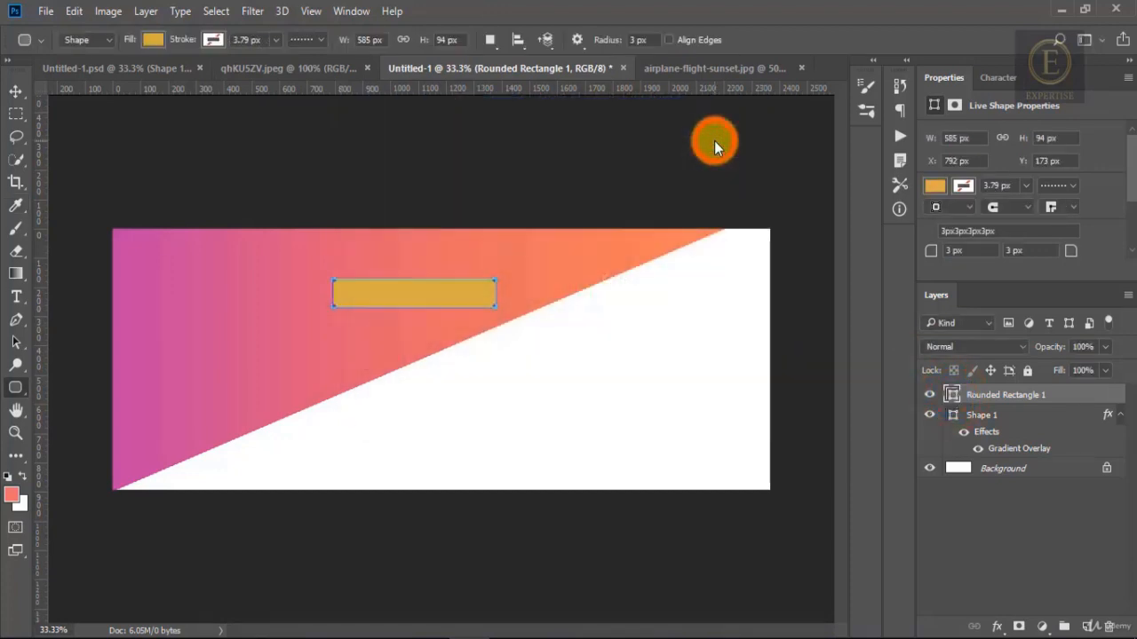
Sample the yellow-orange of the DISCOVER OUR TOURS button in the reference image, and return to the Untitled-1 document
left_click(15, 92)
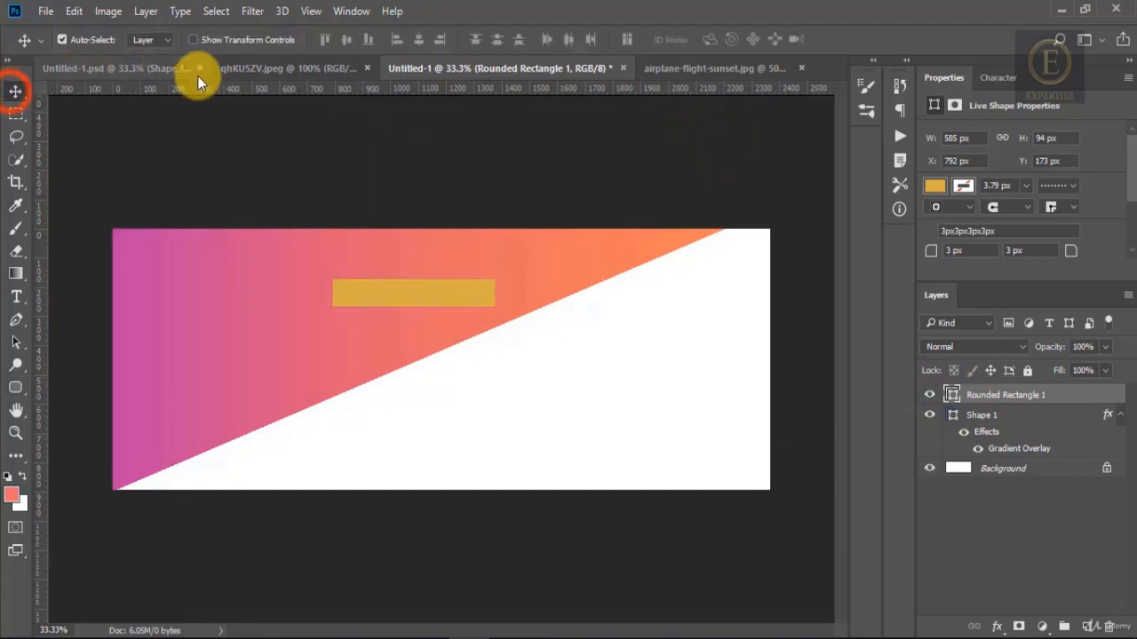
left_click(265, 72)
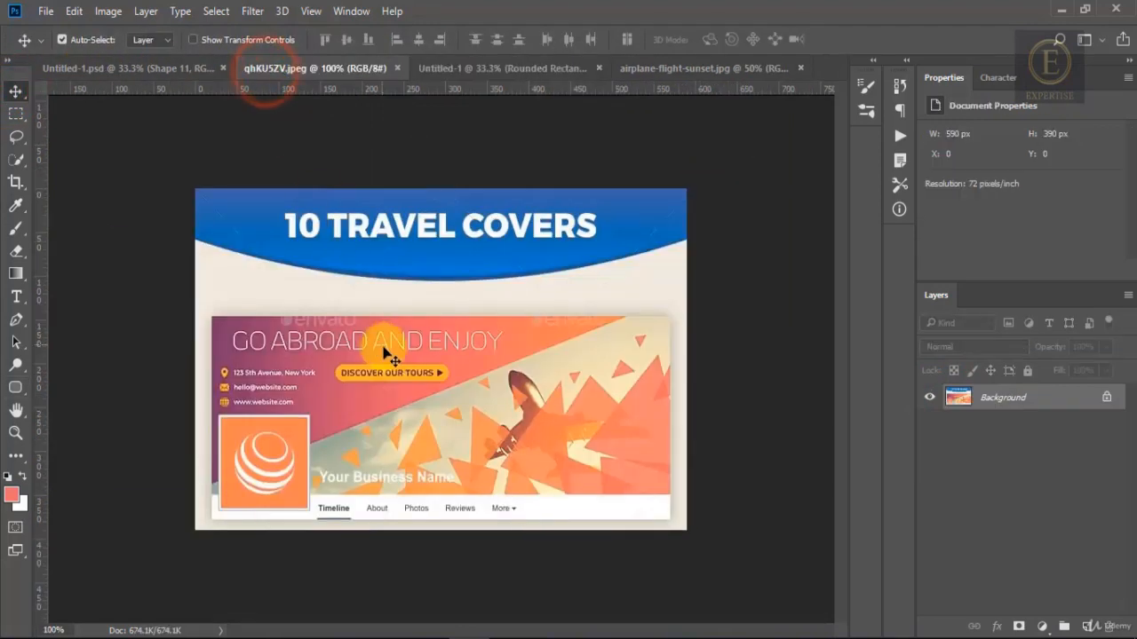
key("i")
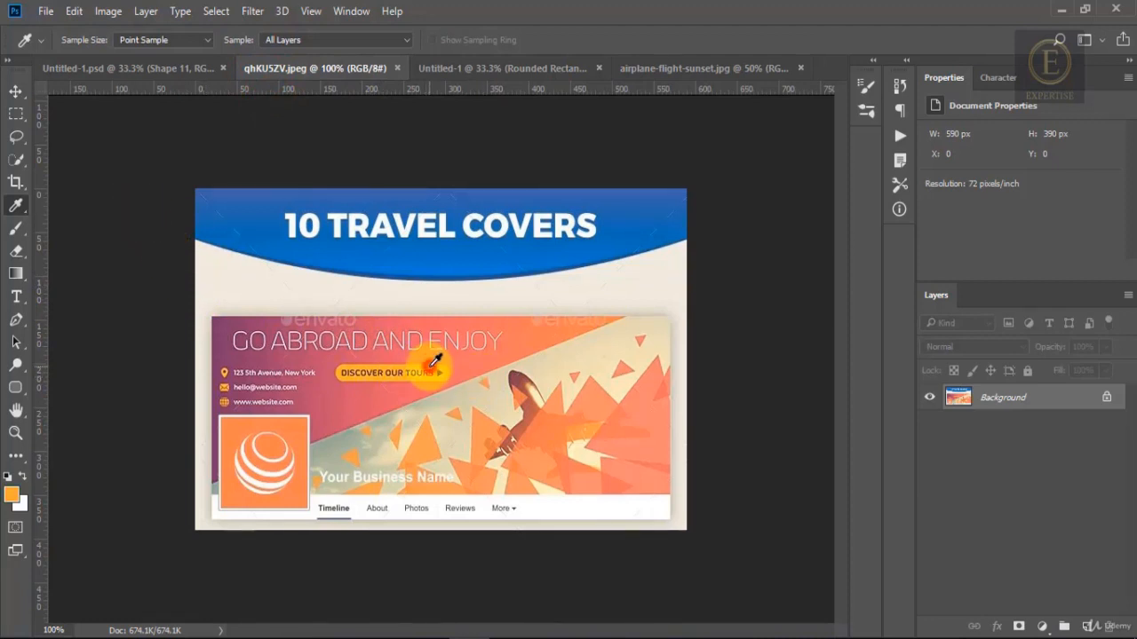
left_click(508, 76)
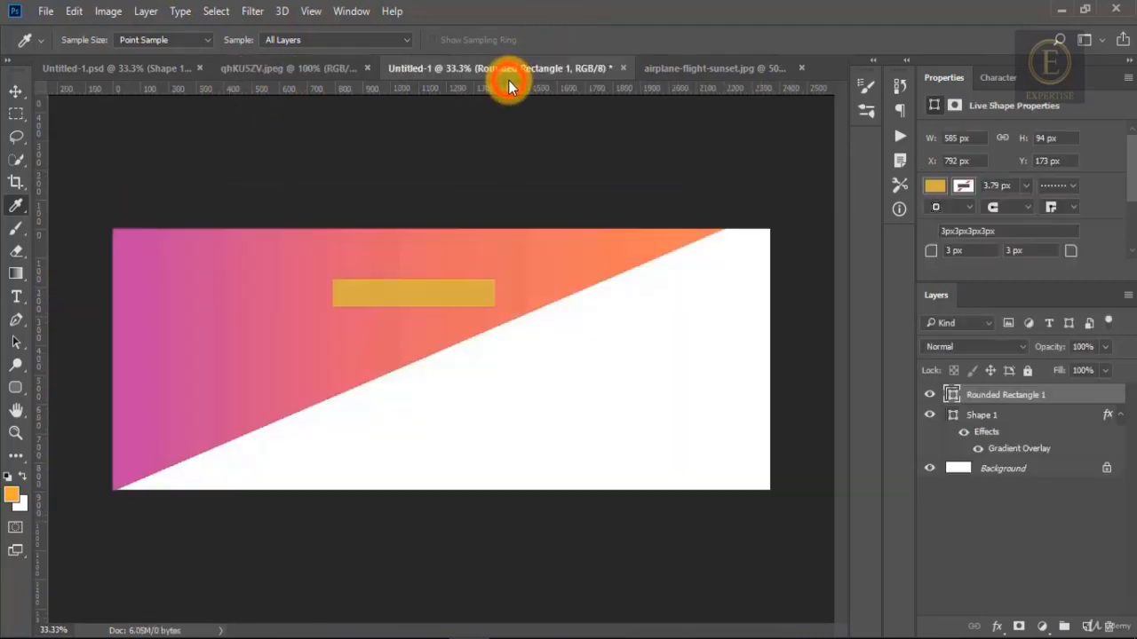
Set the rounded rectangle's fill to the sampled foreground colour, ffb538
double_click(951, 394)
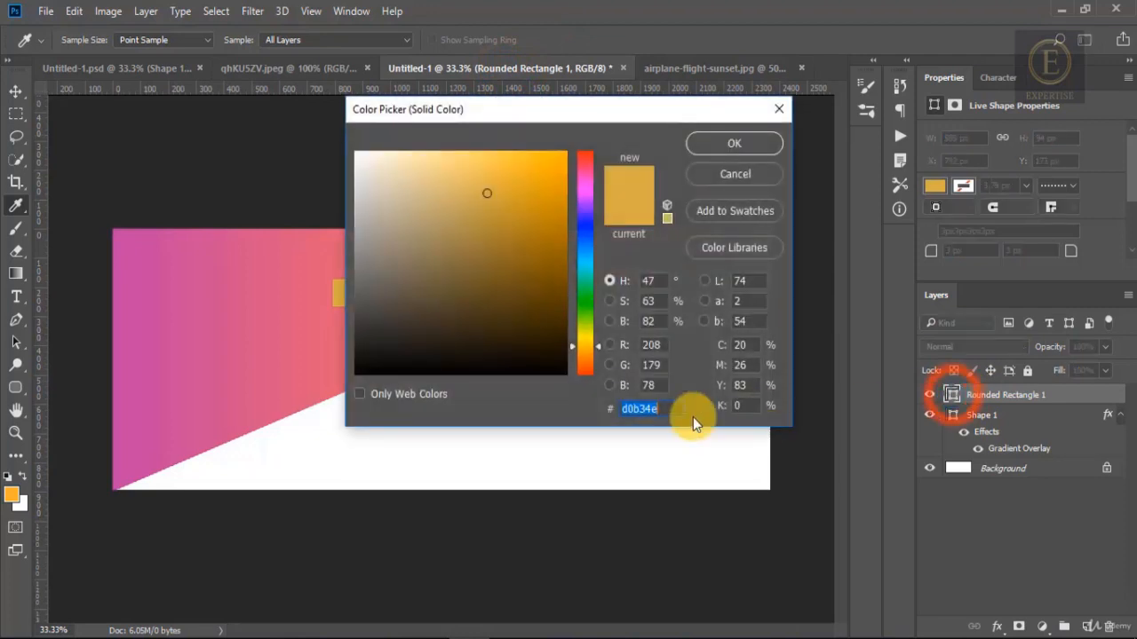
left_click(12, 492)
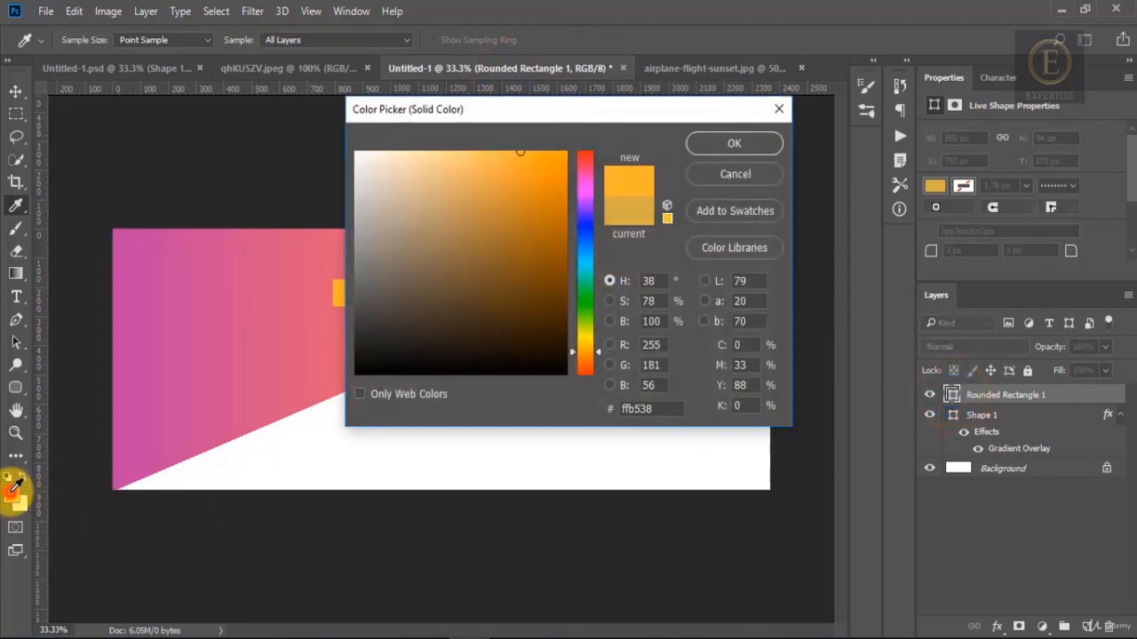
left_click(731, 144)
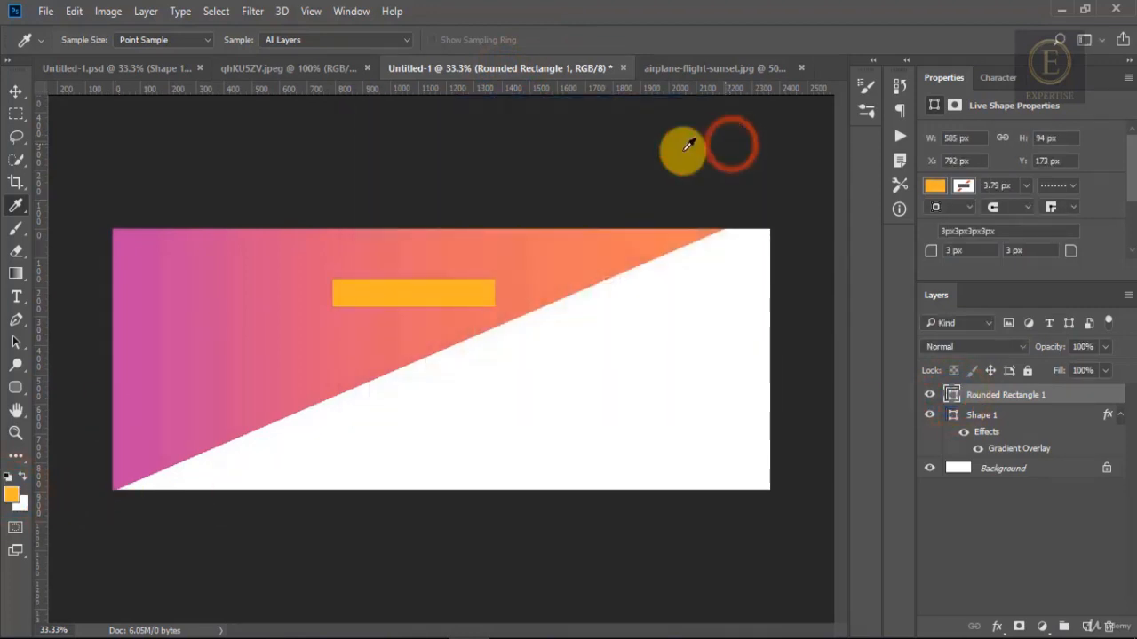
Show the full corner settings of the rounded rectangle and set its four linked corner radii to 15 px
left_click(13, 89)
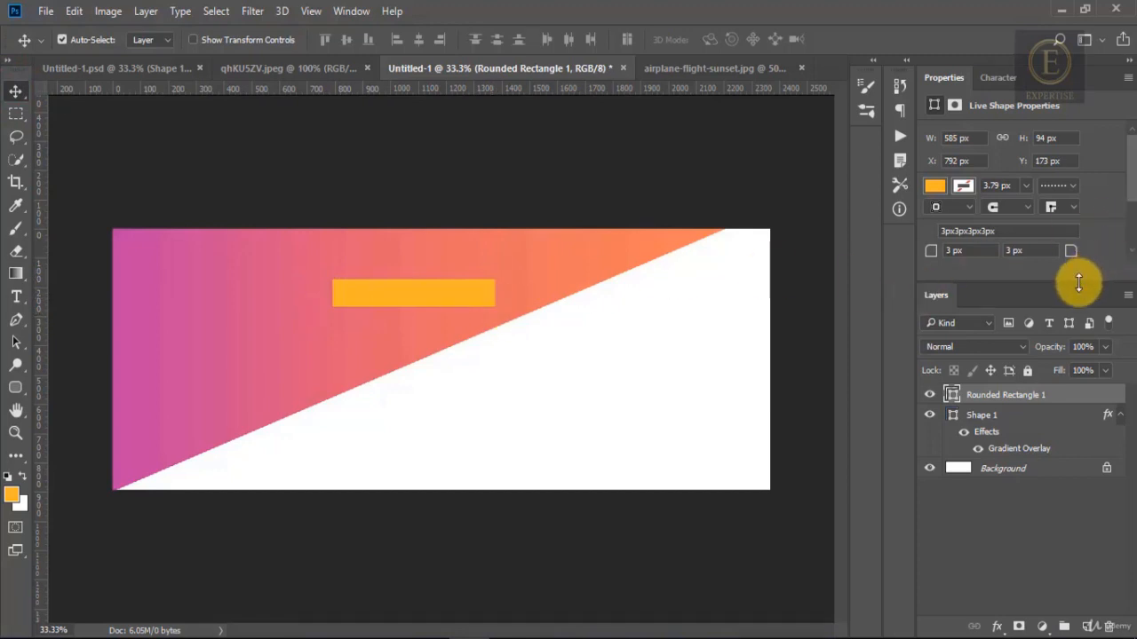
left_click_drag(1078, 282, 1085, 372)
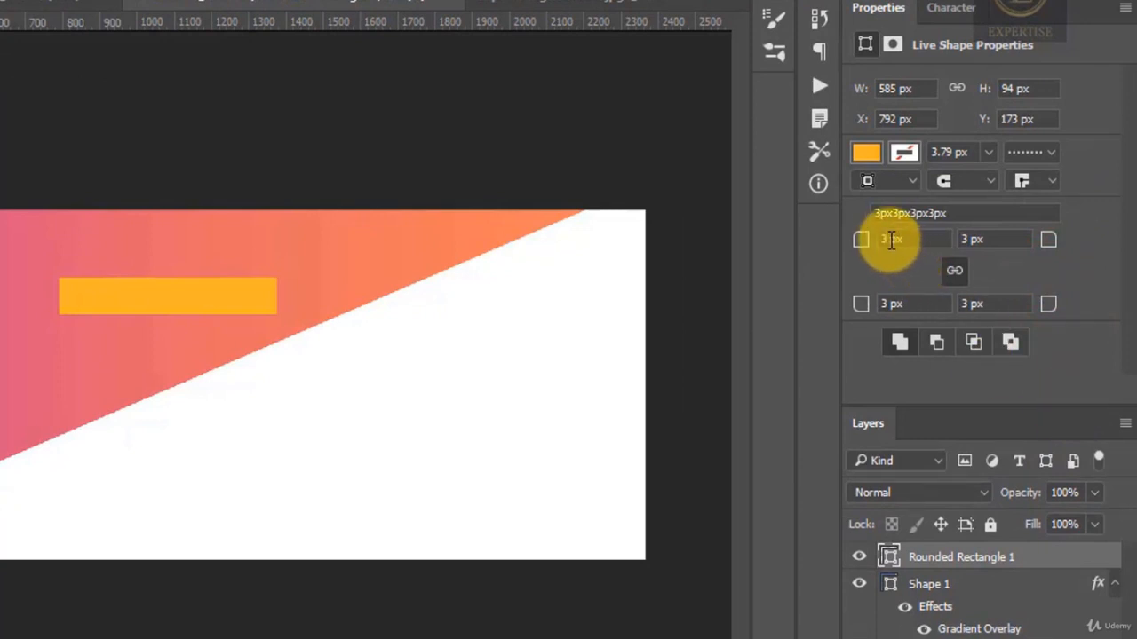
left_click(880, 239)
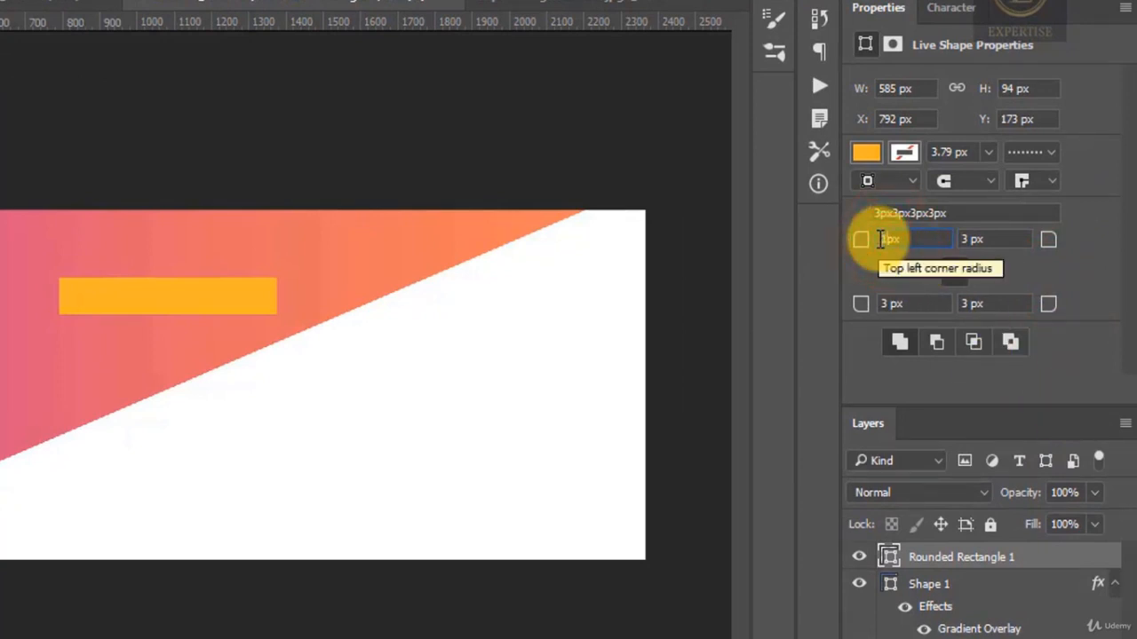
type("5")
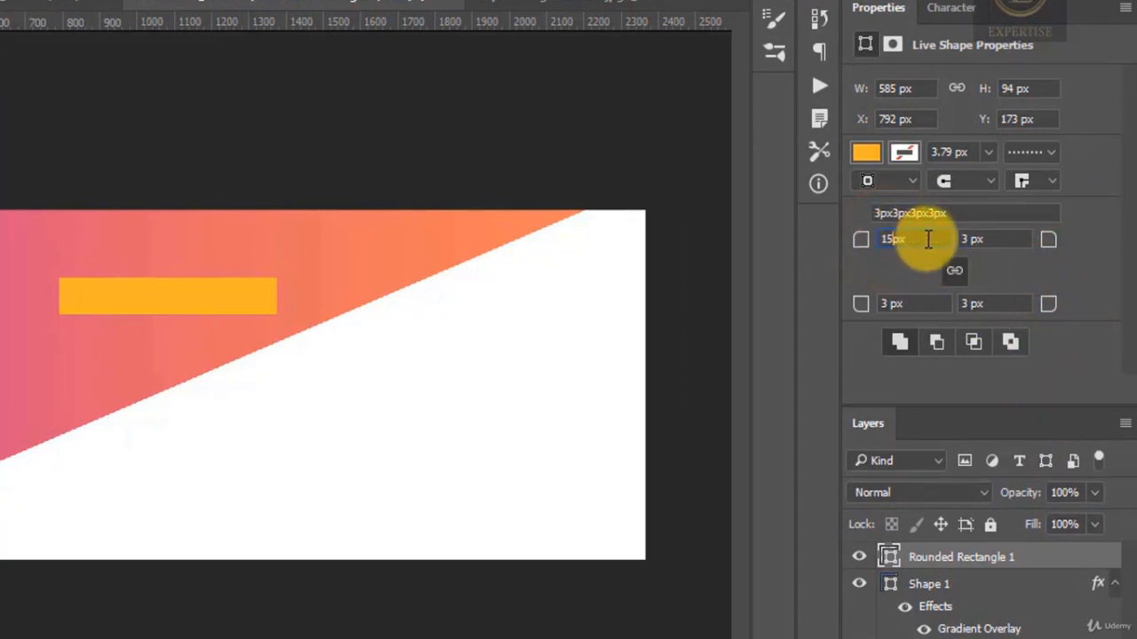
left_click(977, 239)
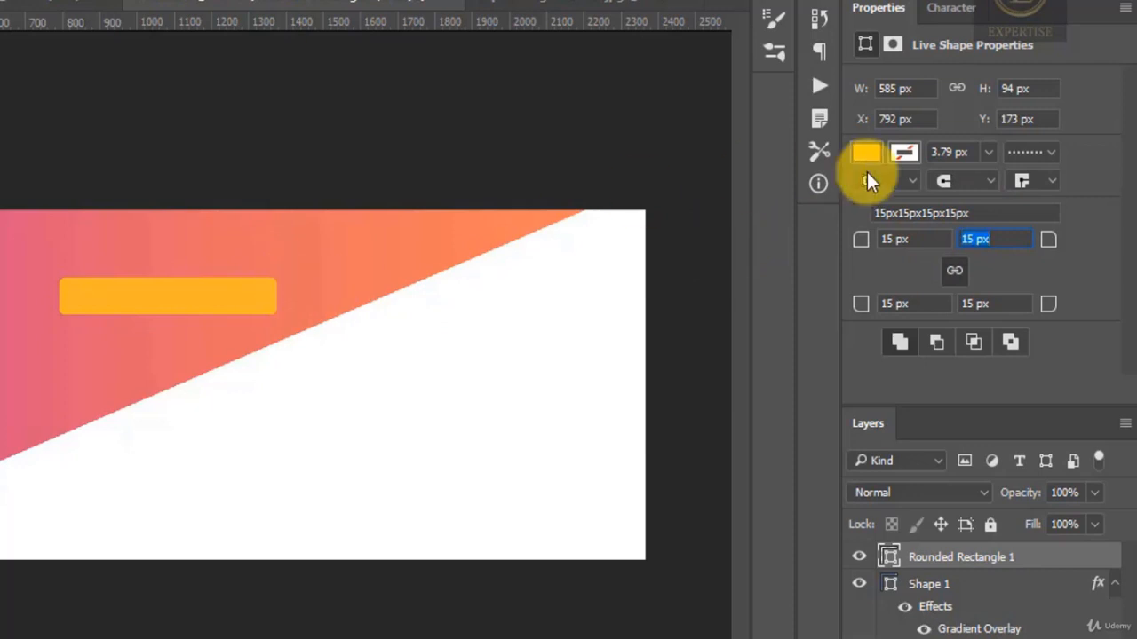
Set the rounded rectangle's linked corner radii to 25 px
left_click(879, 239)
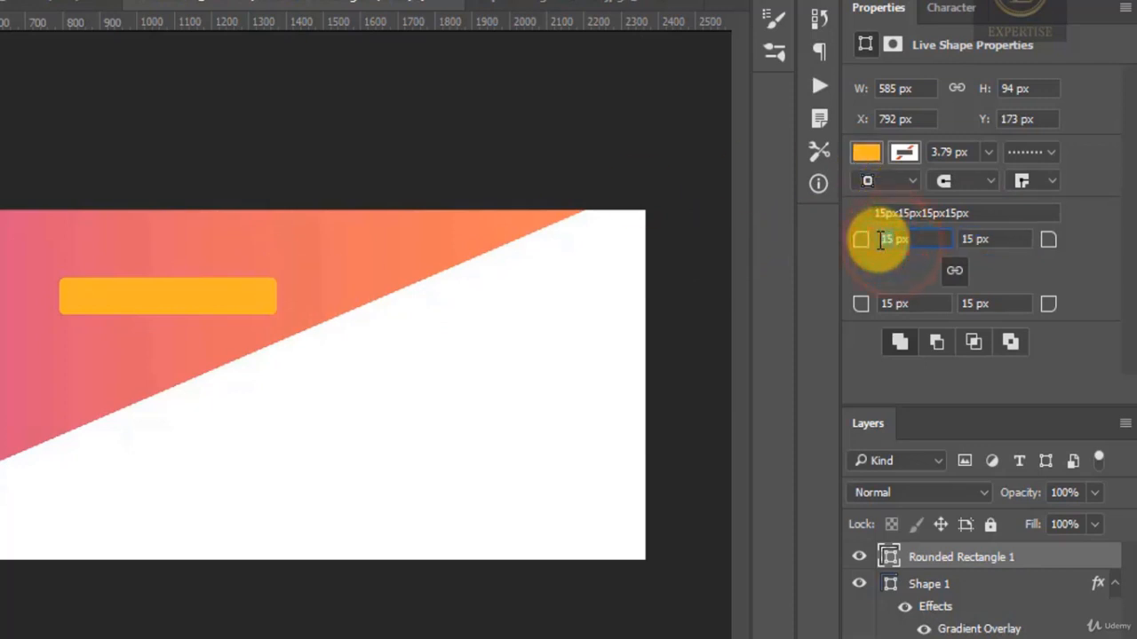
type("2")
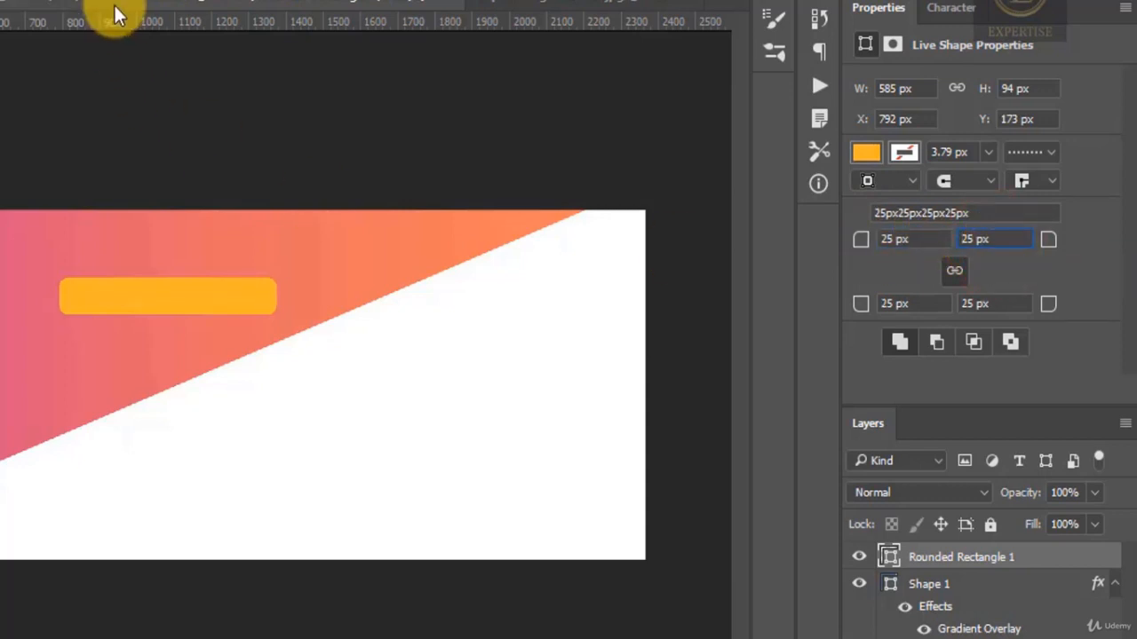
Check the button in the reference image, and enter 50 px for the rounded rectangle's linked corner radii in Untitled-1
left_click(78, 6)
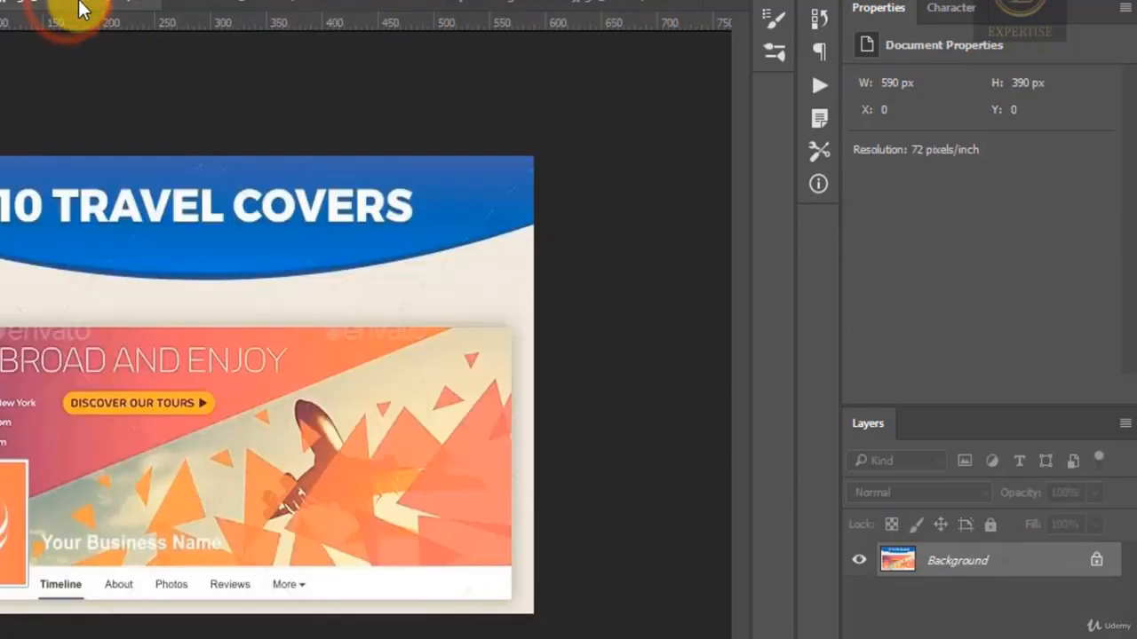
left_click(202, 5)
left_click(894, 239)
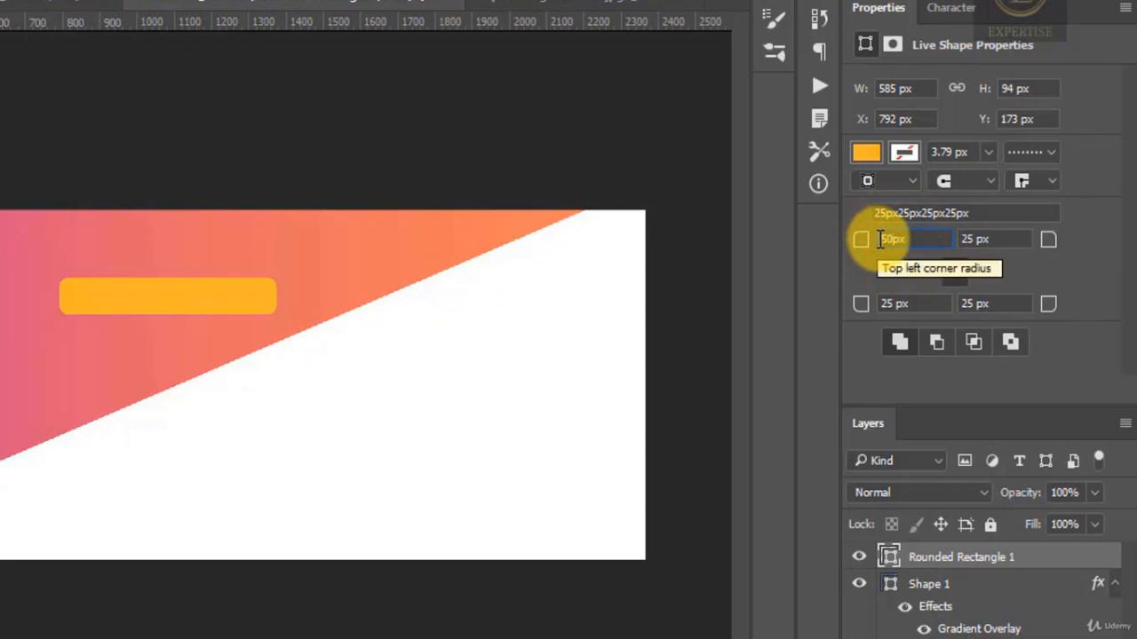
left_click(1010, 235)
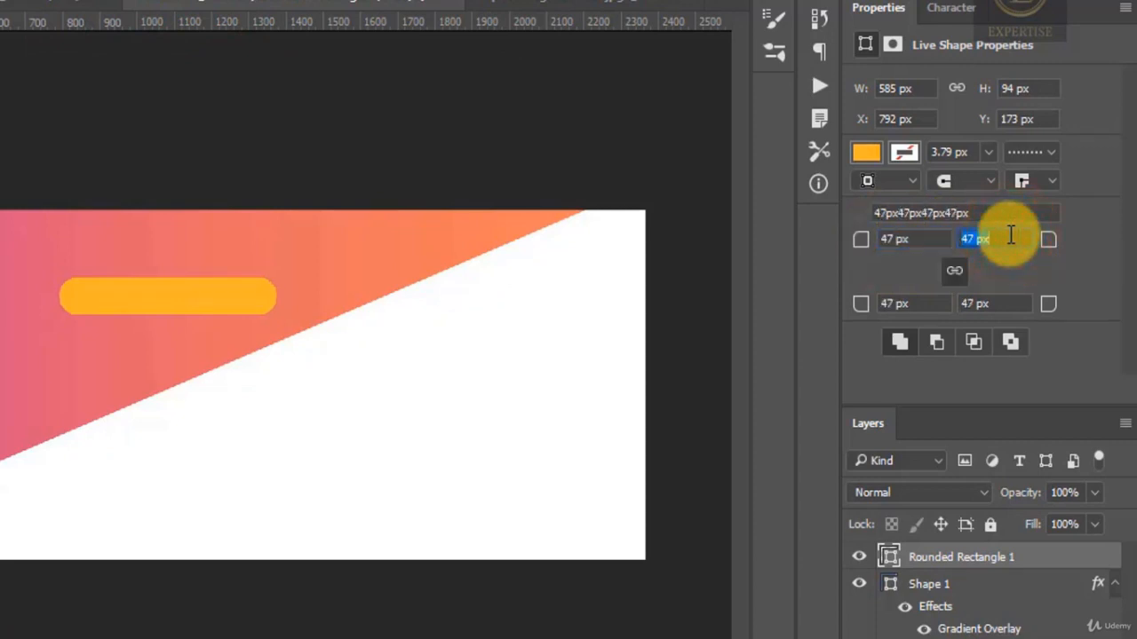
left_click(986, 237)
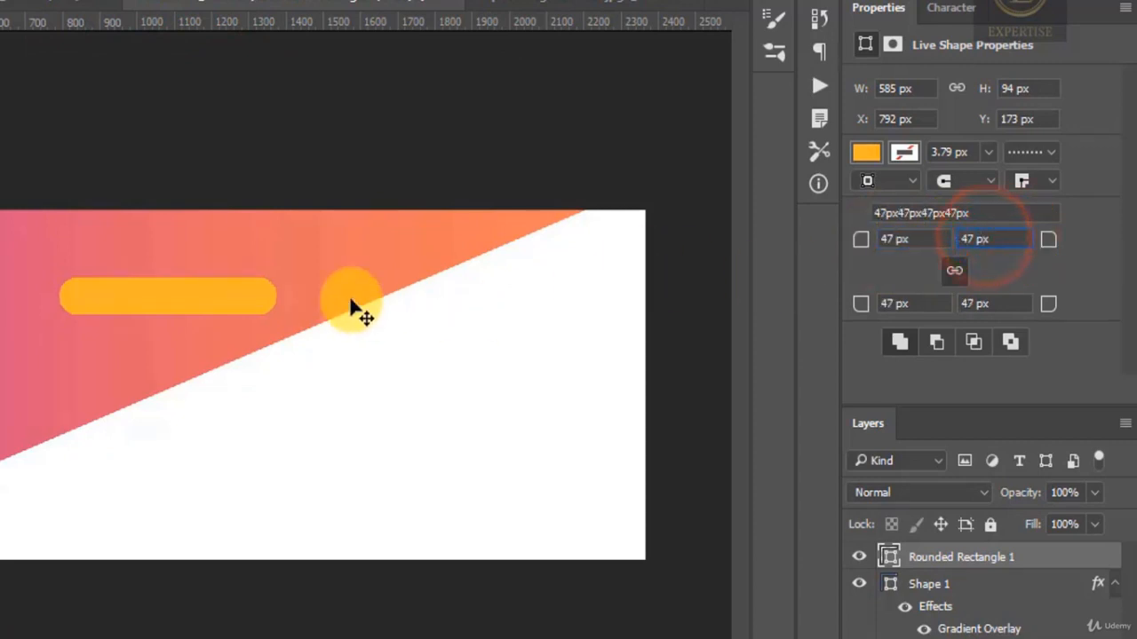
Move the rounded rectangle to about X 690 px, Y 221 px and compare its placement with the reference image
left_click(16, 7)
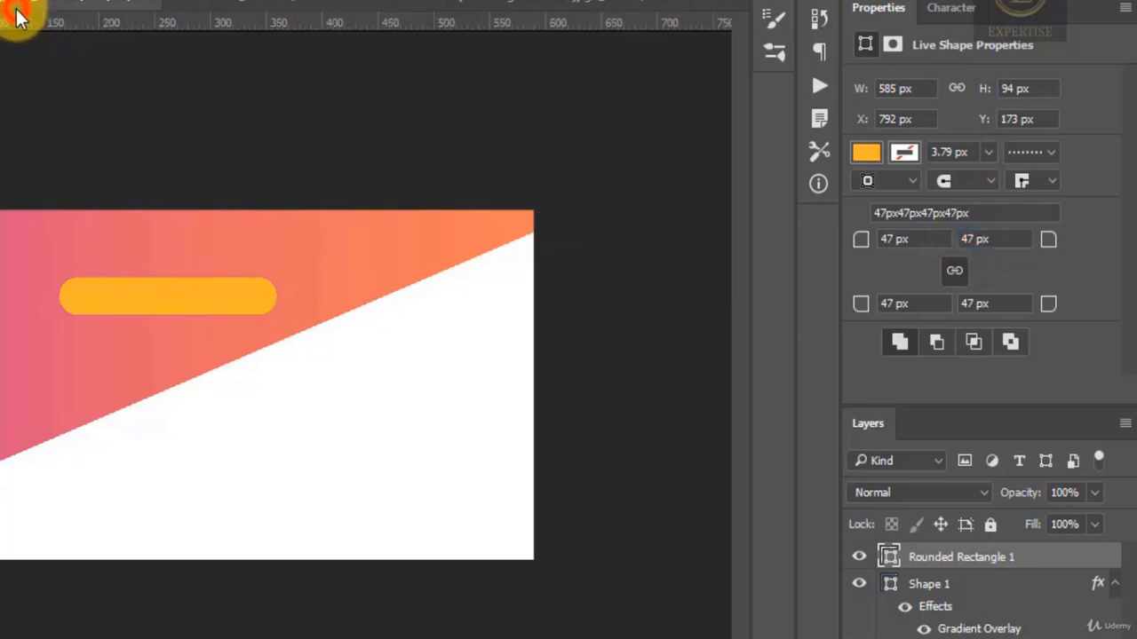
left_click(246, 3)
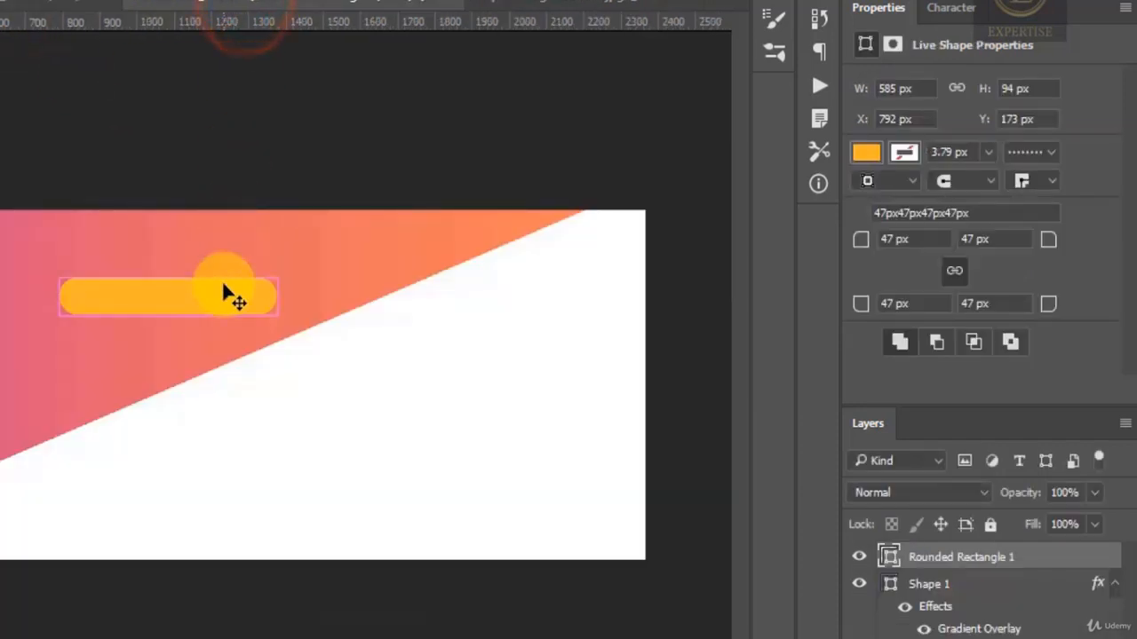
left_click(213, 296)
left_click_drag(197, 297, 160, 317)
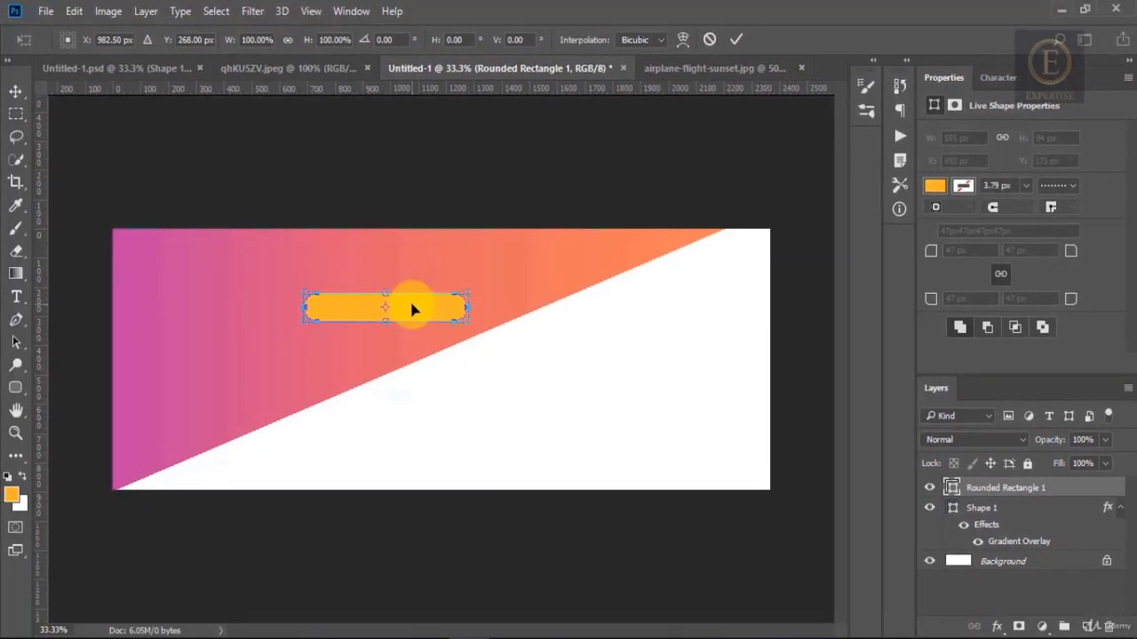
key("Return")
left_click(286, 68)
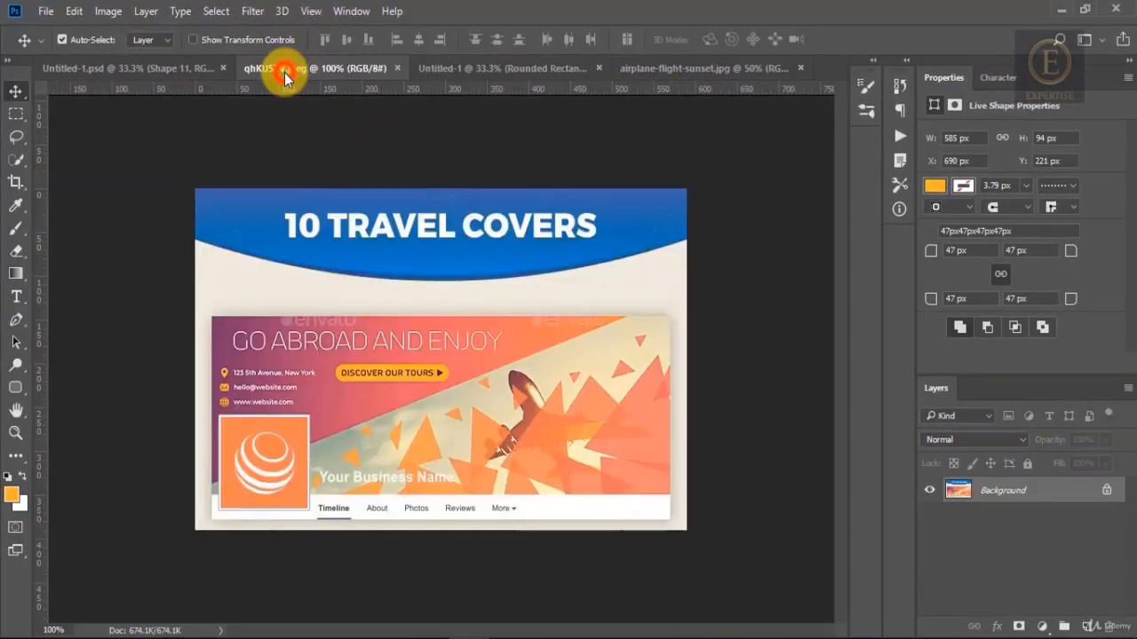
left_click(444, 68)
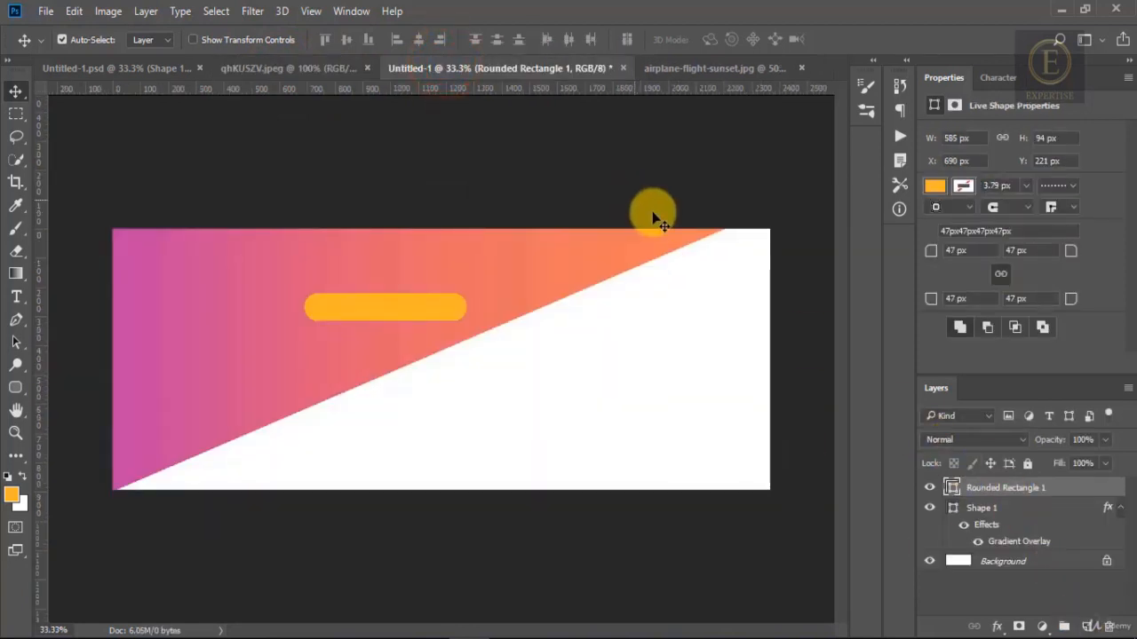
Add a new layer and write the text DISCOVER OUR TOURS over the yellow-orange button
left_click(1086, 623)
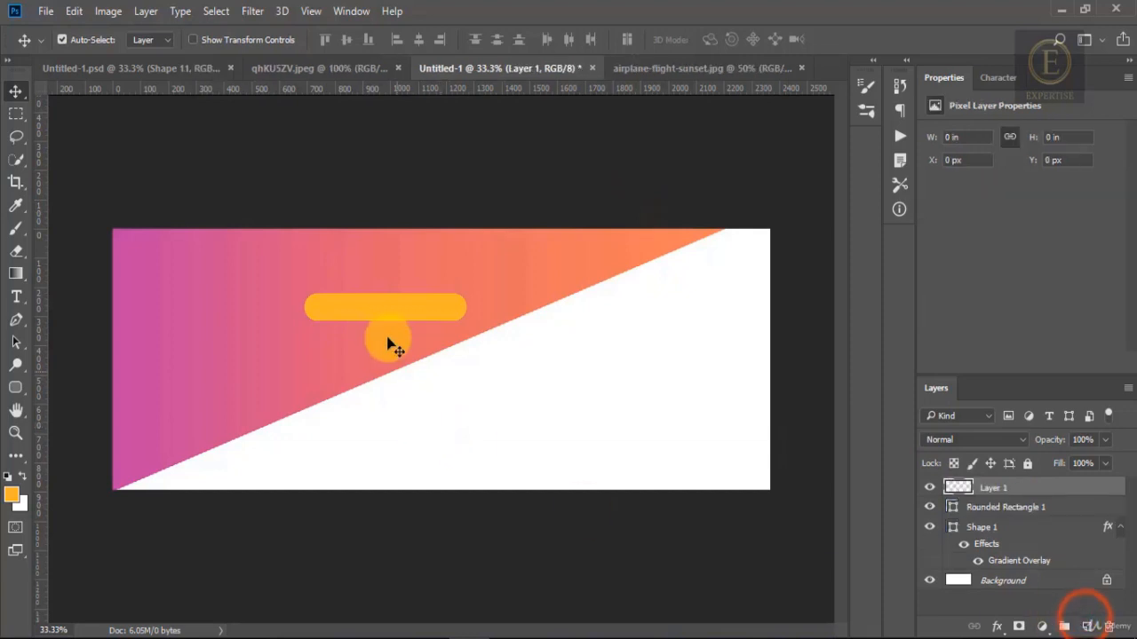
key("t")
left_click(330, 312)
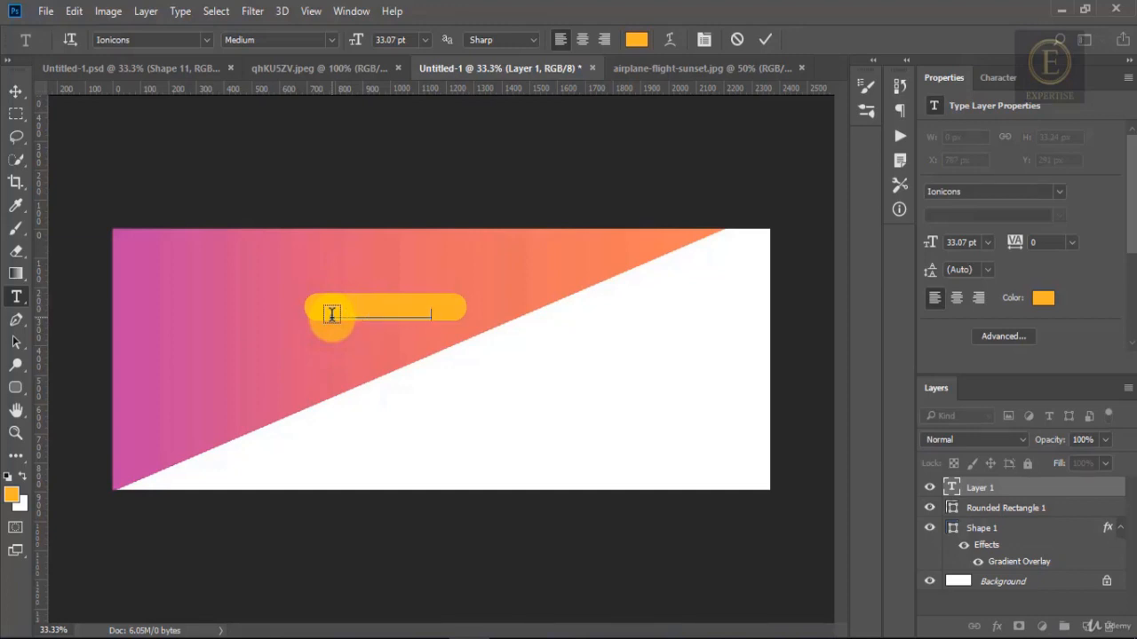
Set the colour of the whole DISCOVER OUR TOURS text to dark grey, hex 333
key("ctrl+a")
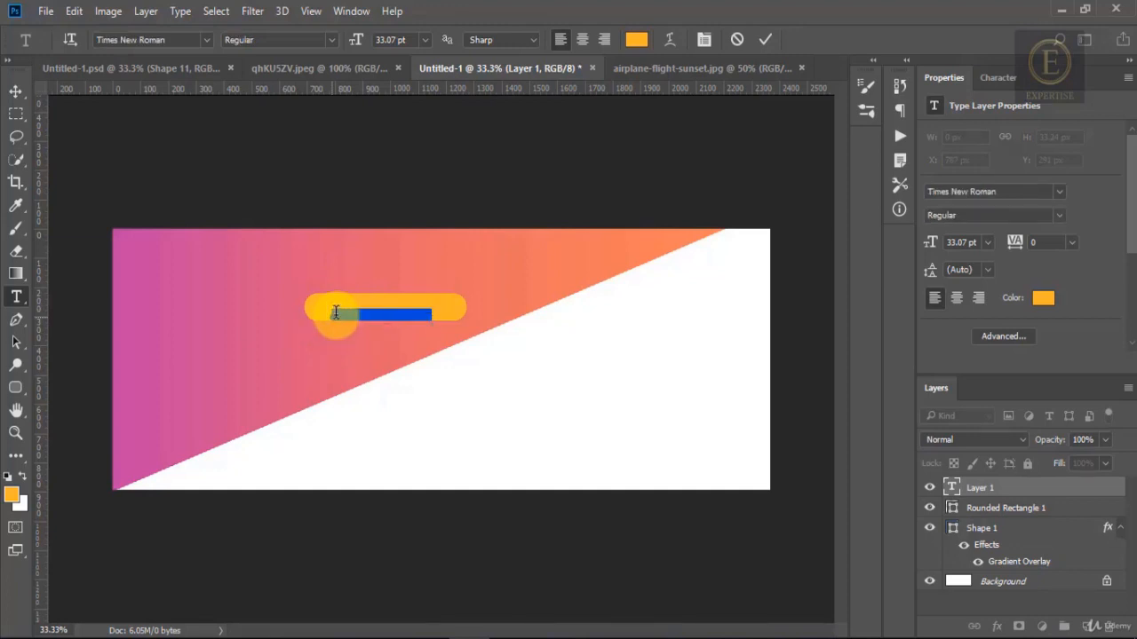
left_click(643, 41)
type("333")
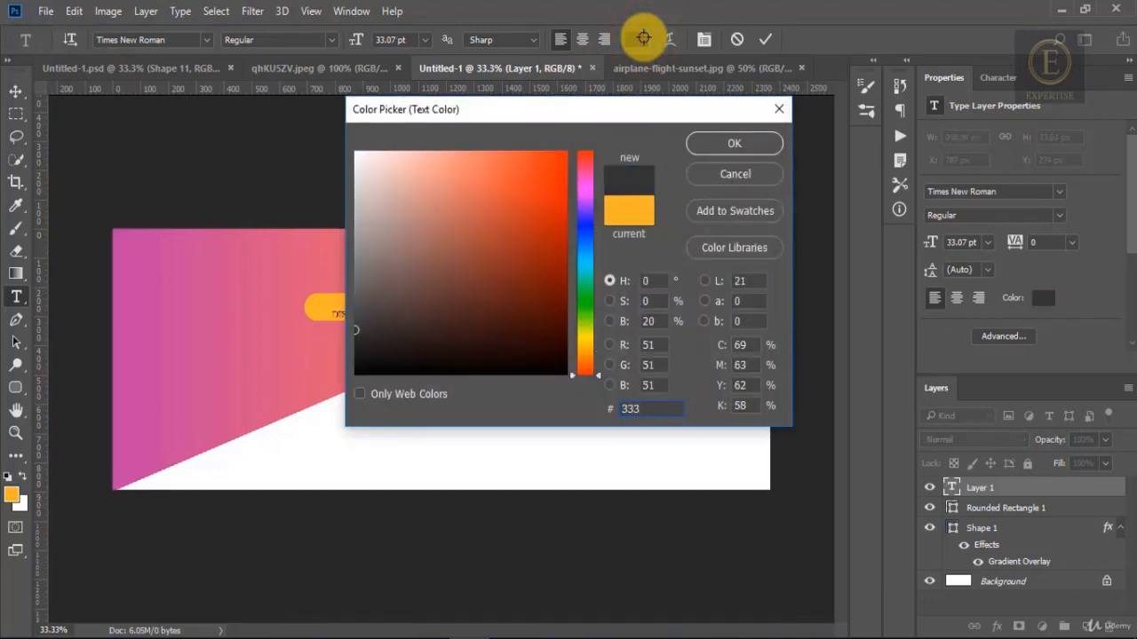
left_click(748, 146)
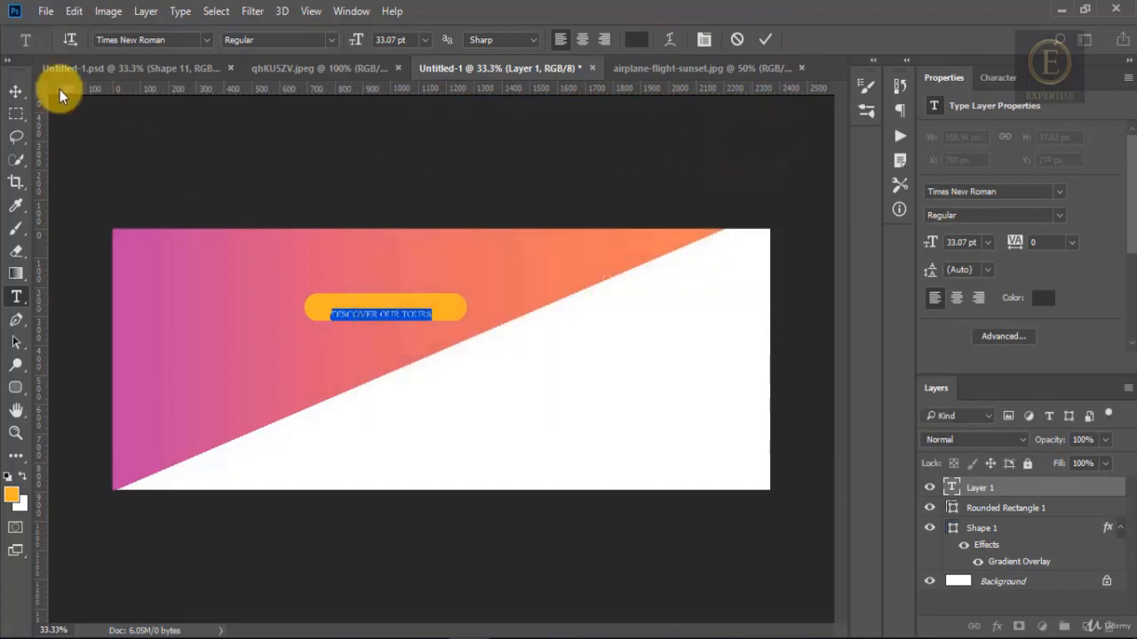
Set the DISCOVER OUR TOURS text to Open Sans Bold at 45.07 pt
left_click_drag(349, 38, 363, 34)
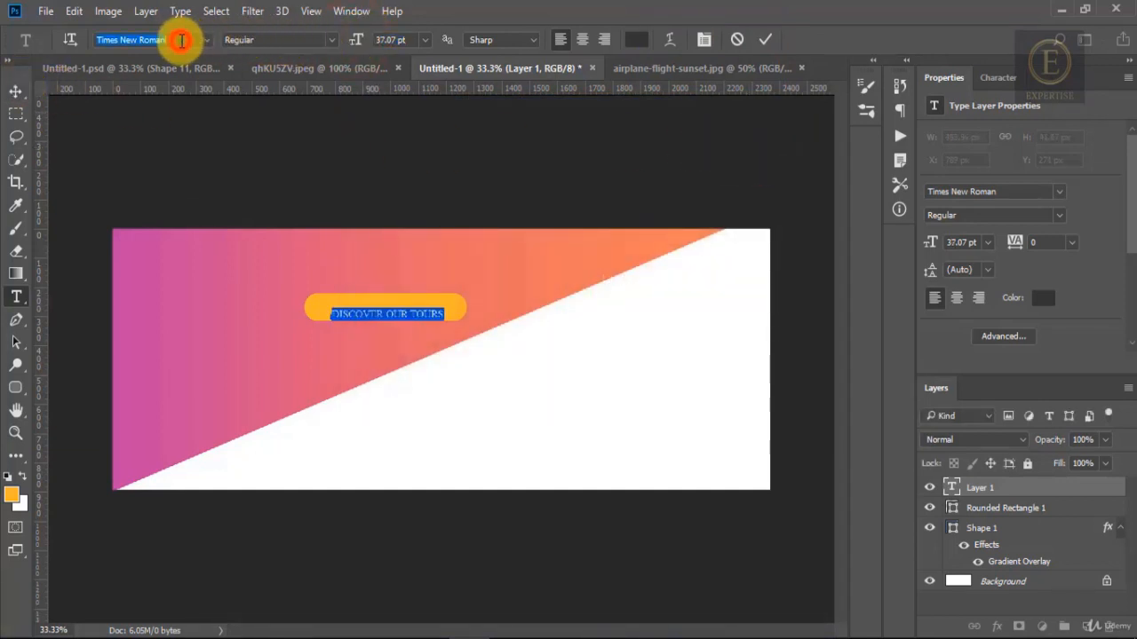
left_click(181, 40)
type("open")
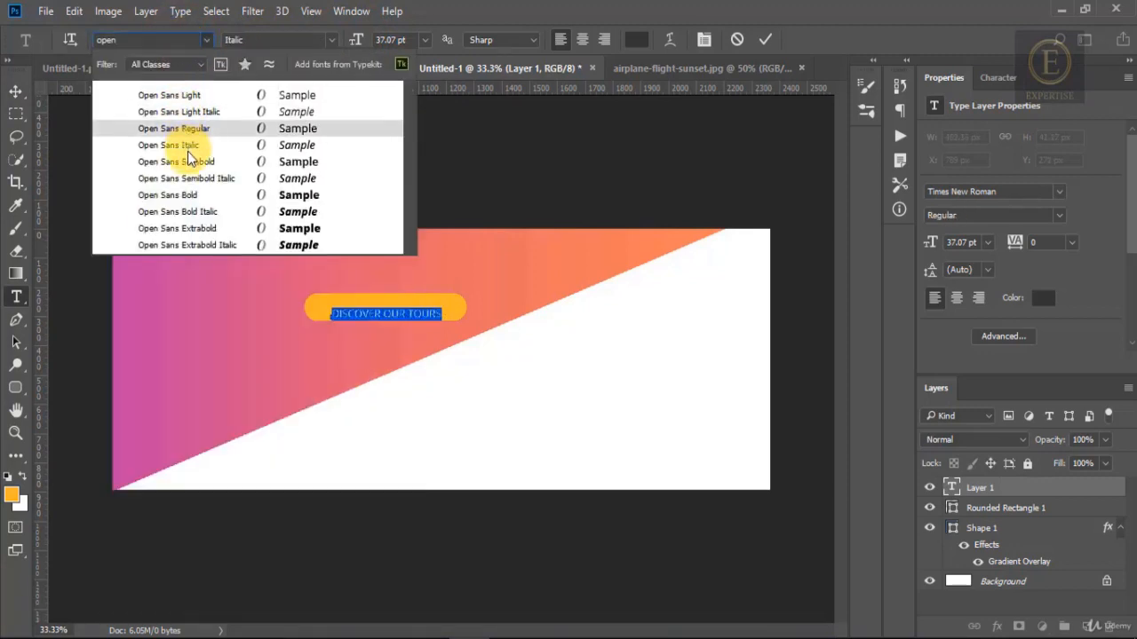
left_click(188, 197)
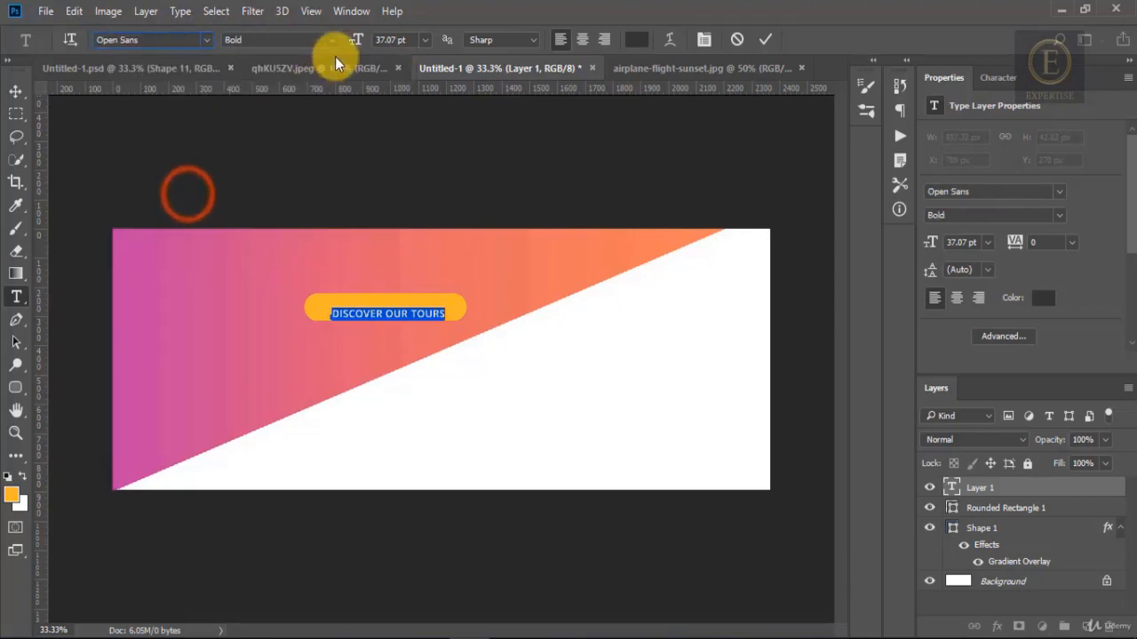
left_click_drag(352, 41, 359, 40)
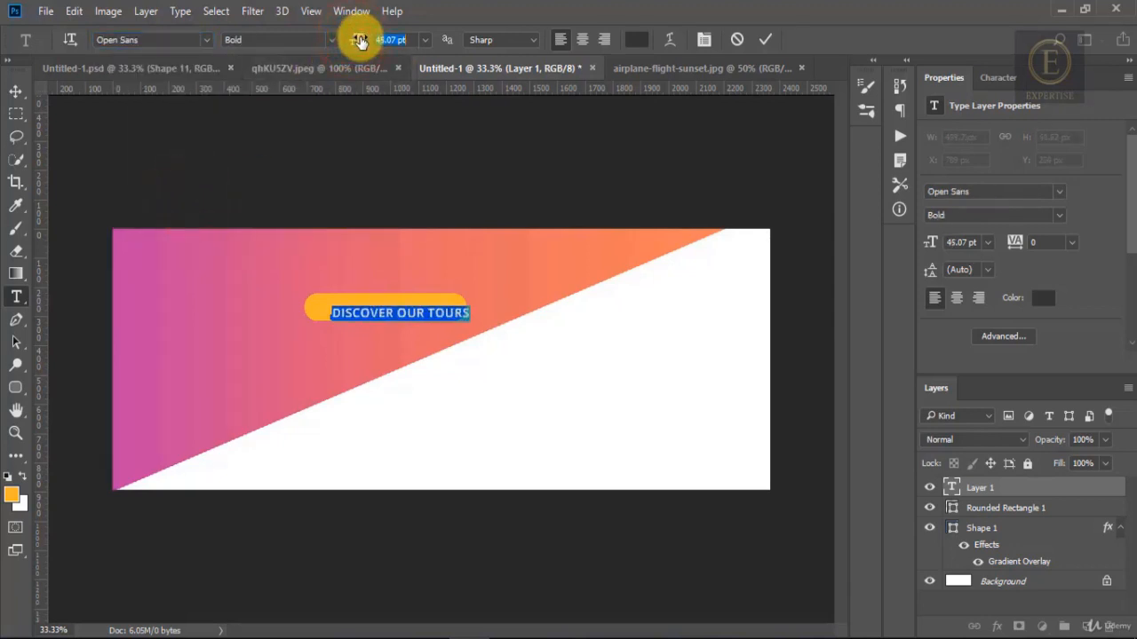
Nudge the DISCOVER OUR TOURS text onto the button, to X 726 px, Y 249 px
left_click(13, 94)
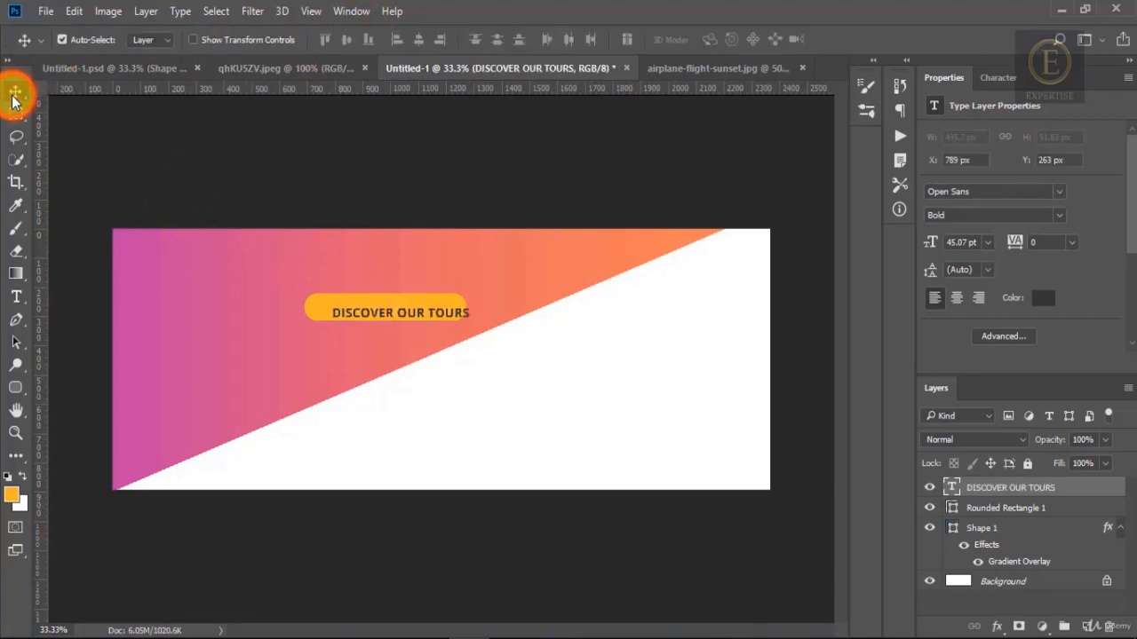
key("shift+Left")
key("shift+Left")
key("shift+Left")
key("shift+Up")
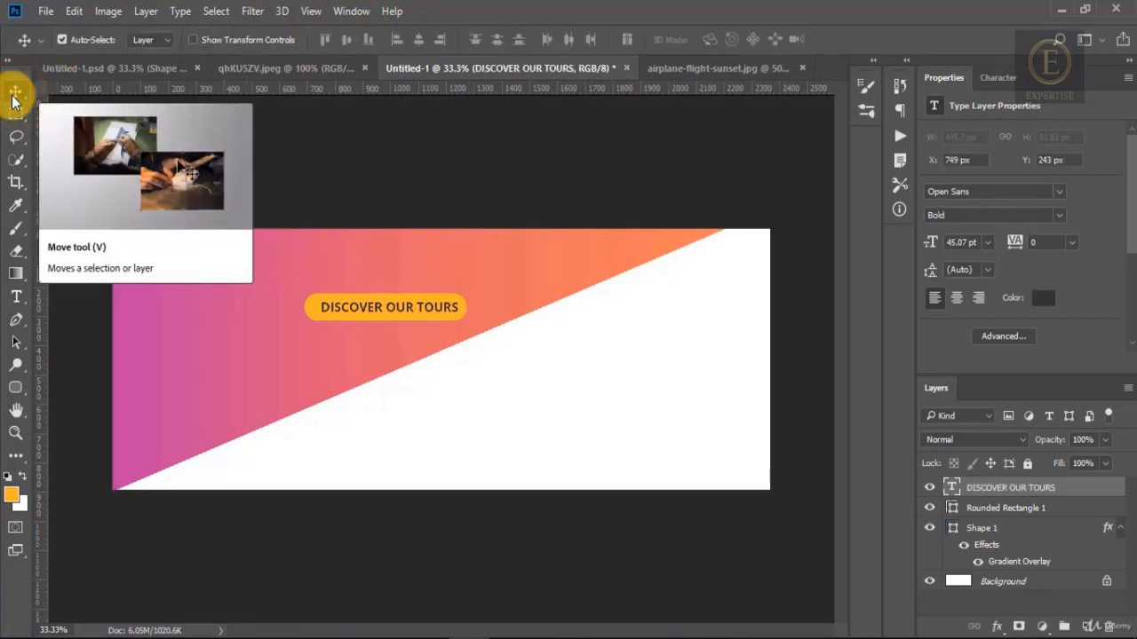
key("shift+Left")
key("shift+Left")
key("Left")
key("Left")
key("Left")
key("Down")
key("Down")
key("Down")
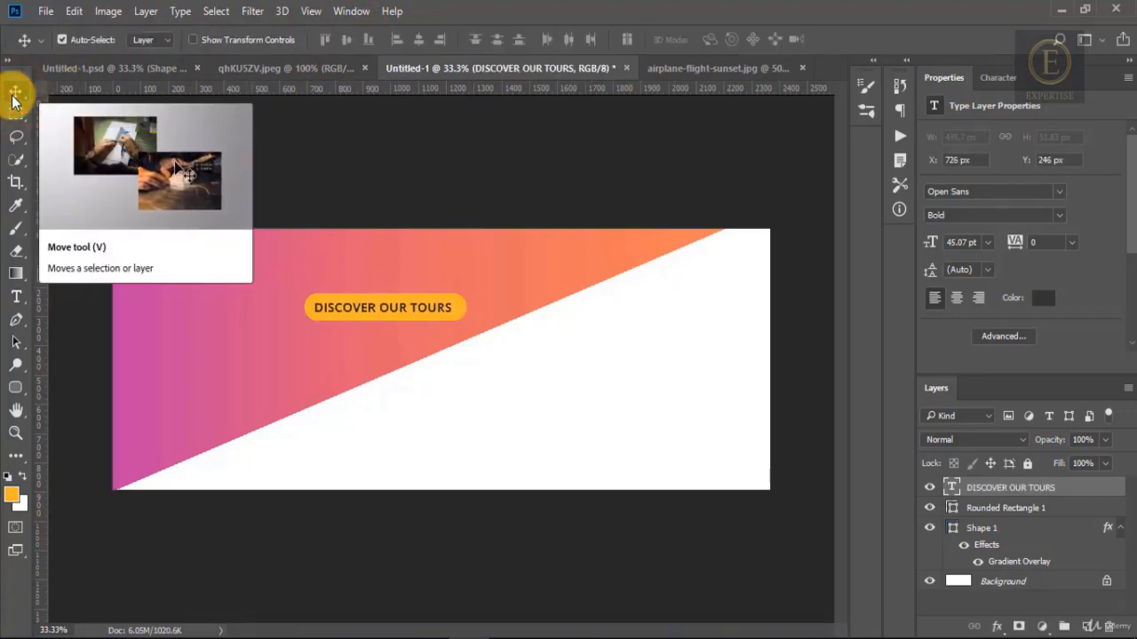
key("Down")
key("Down")
key("Down")
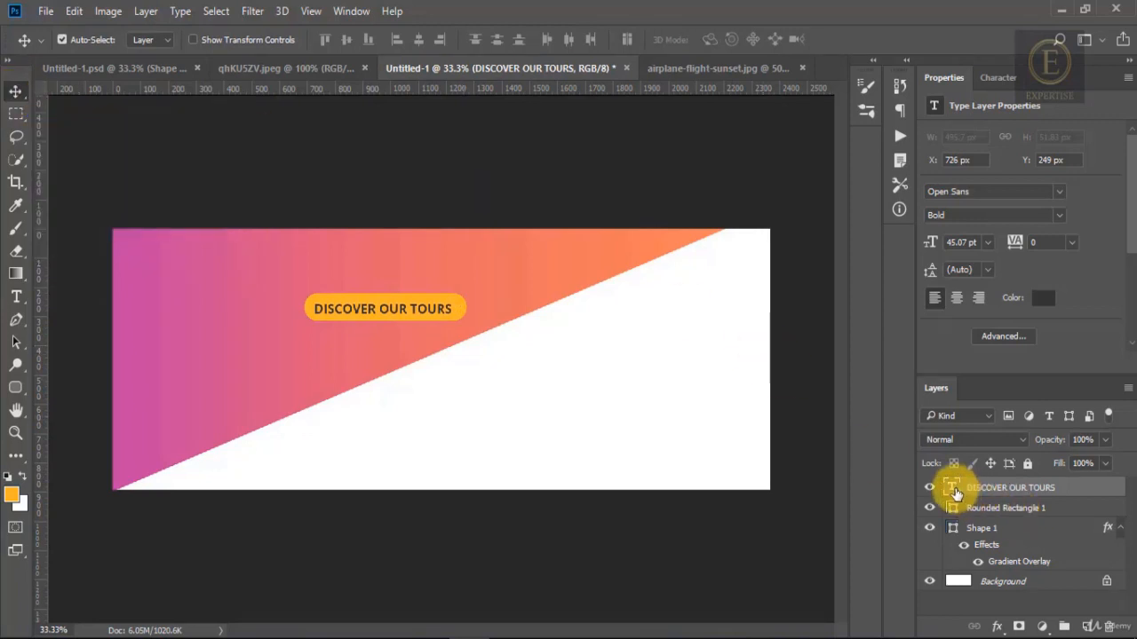
Set the DISCOVER OUR TOURS text size to 40 pt and nudge it to X 729 px, Y 247 px
double_click(953, 489)
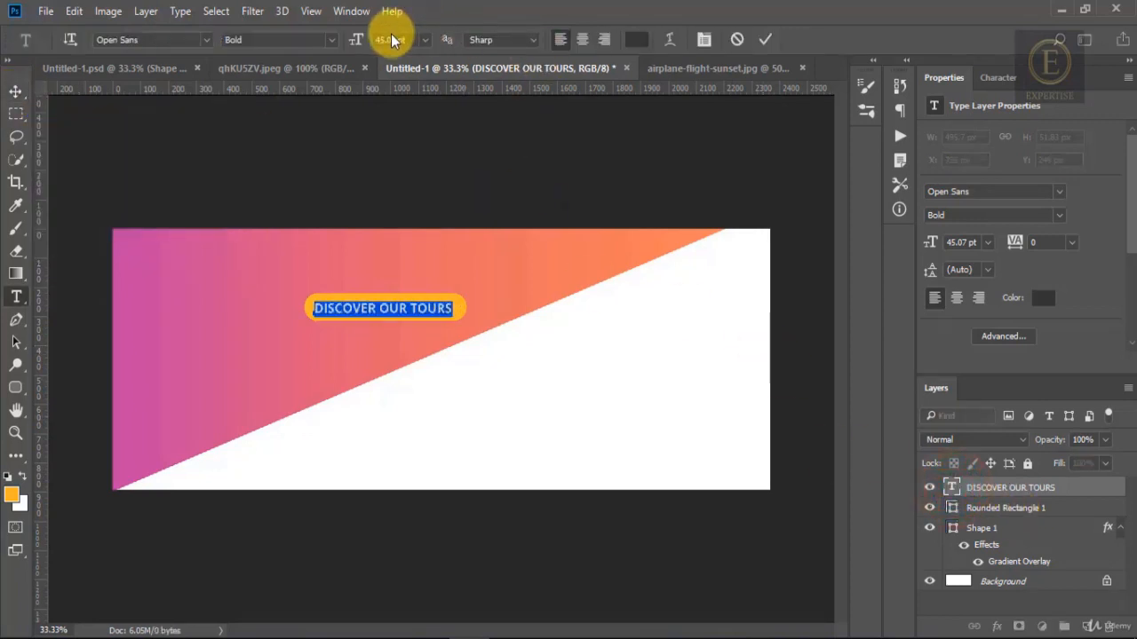
type("40")
key("Return")
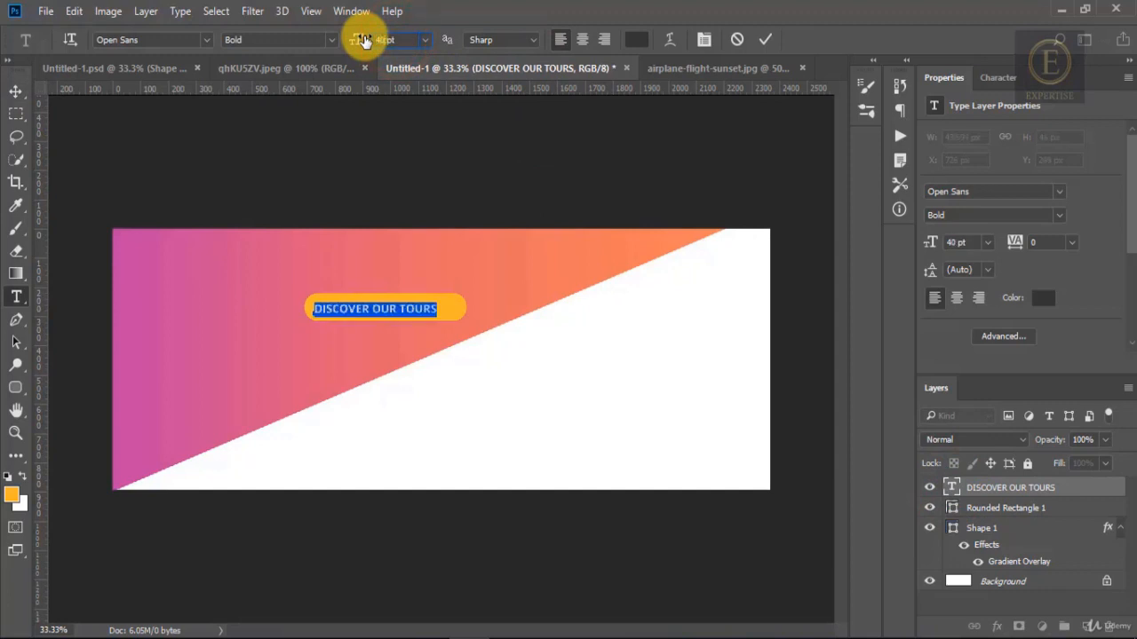
left_click(13, 91)
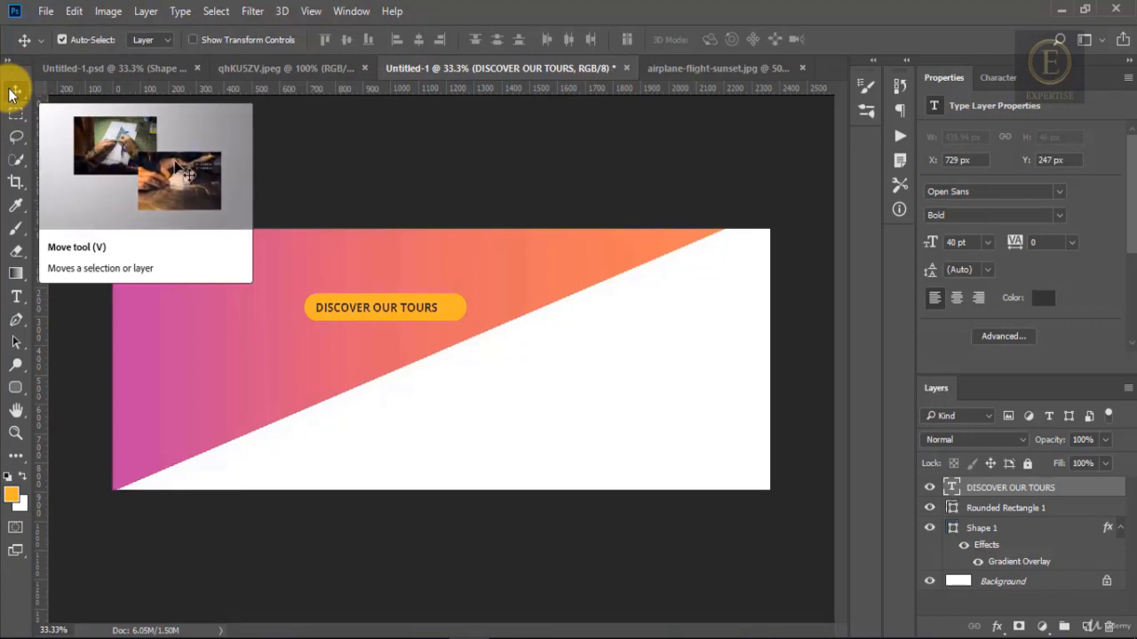
On a new layer, draw a triangle custom shape about 32 by 28 px on the button, just after the word TOURS
left_click(1086, 627)
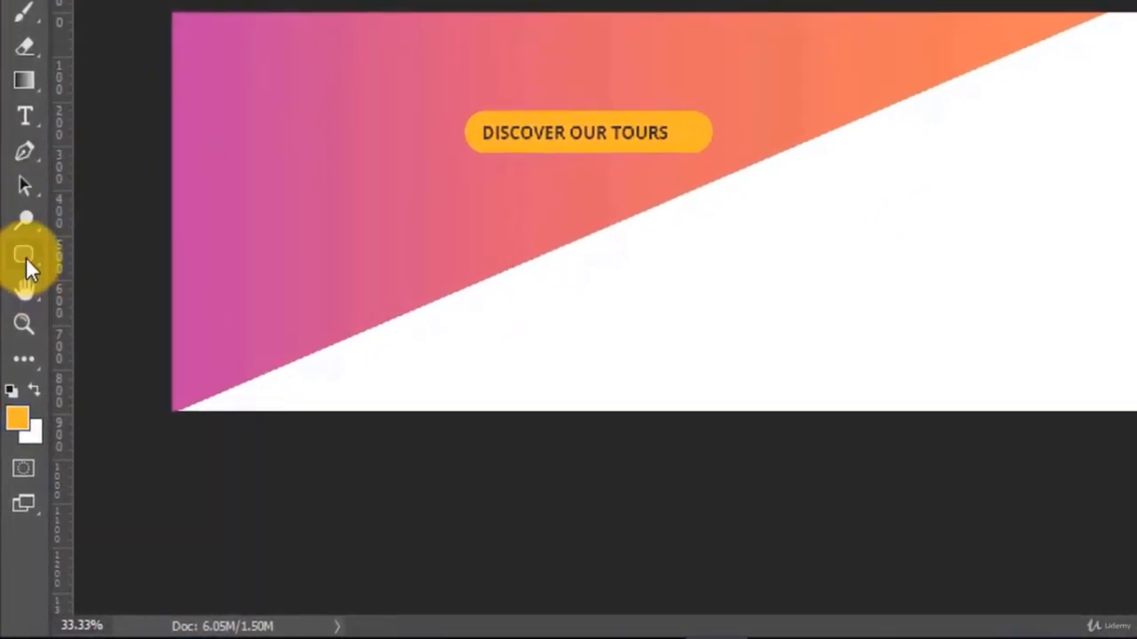
left_click(25, 257)
left_click(137, 356)
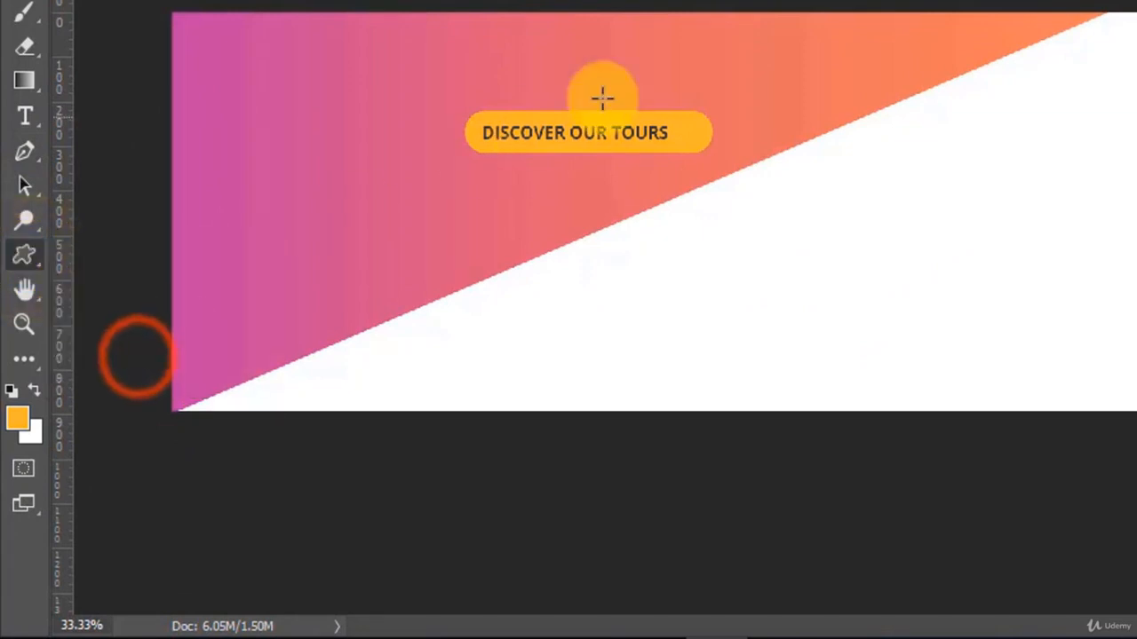
left_click_drag(673, 129, 699, 135)
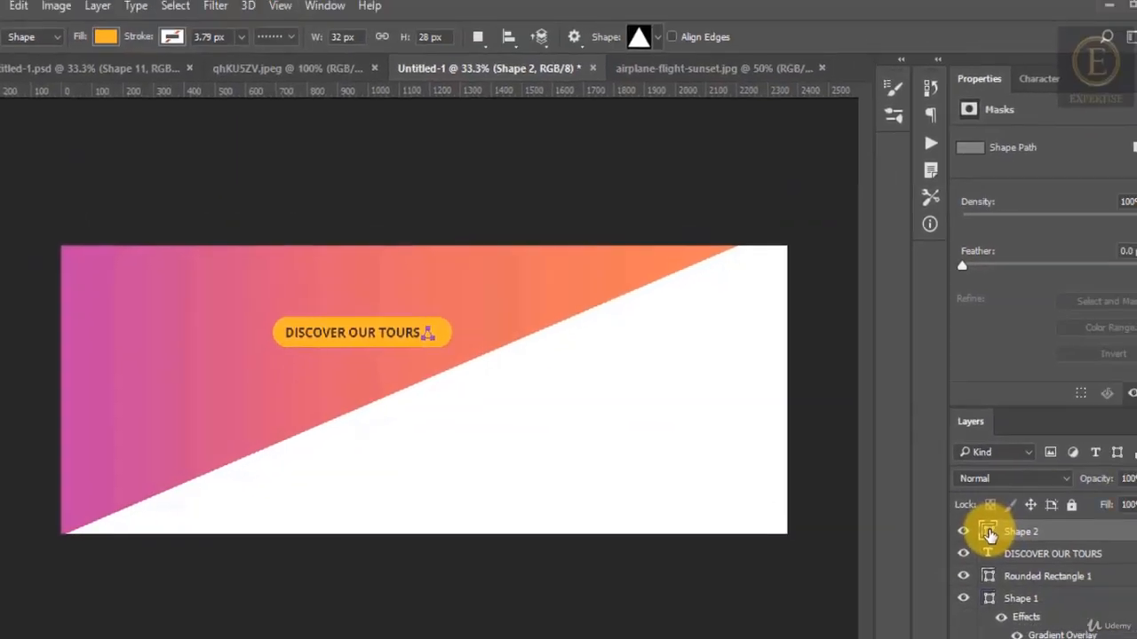
Set the small triangle's fill colour to dark grey, hex 333
double_click(951, 536)
type("333")
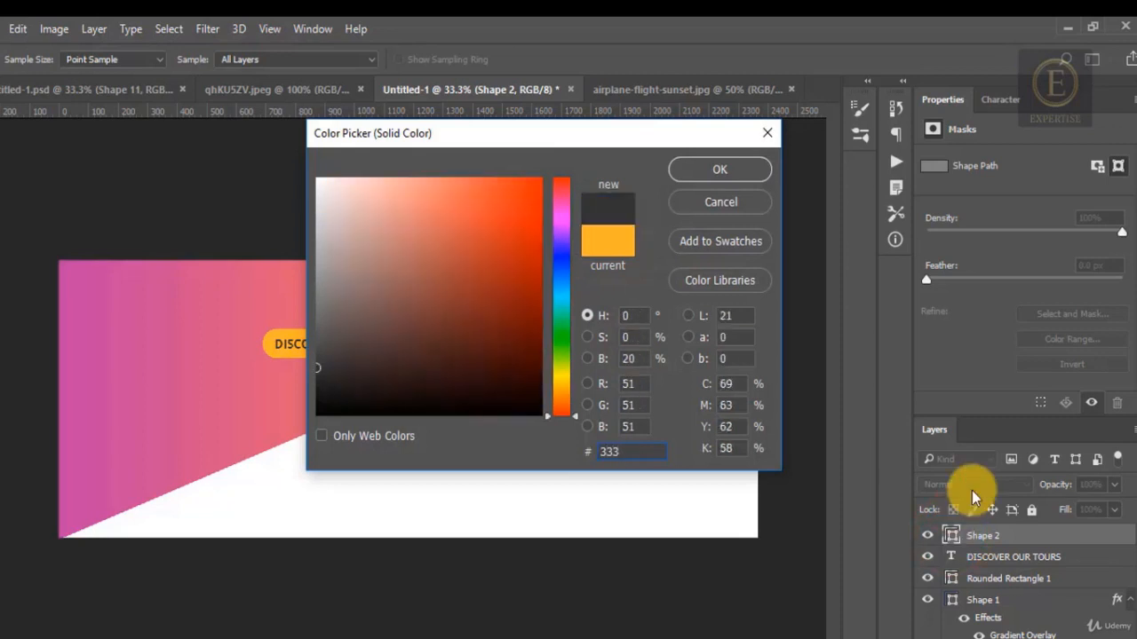
left_click(734, 171)
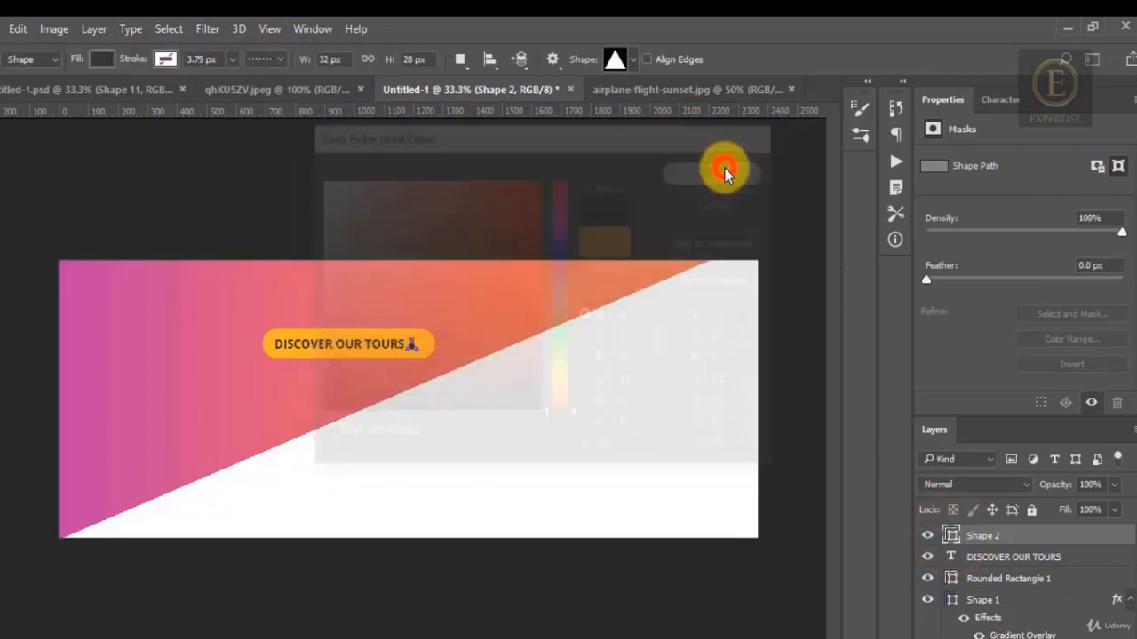
left_click(9, 100)
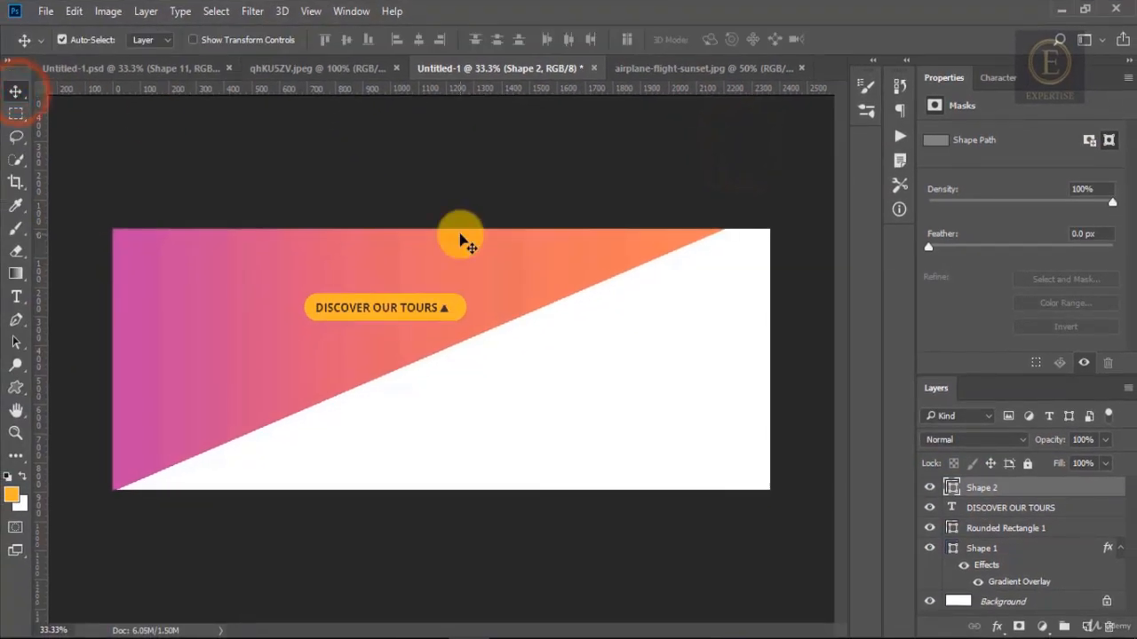
key("ctrl+t")
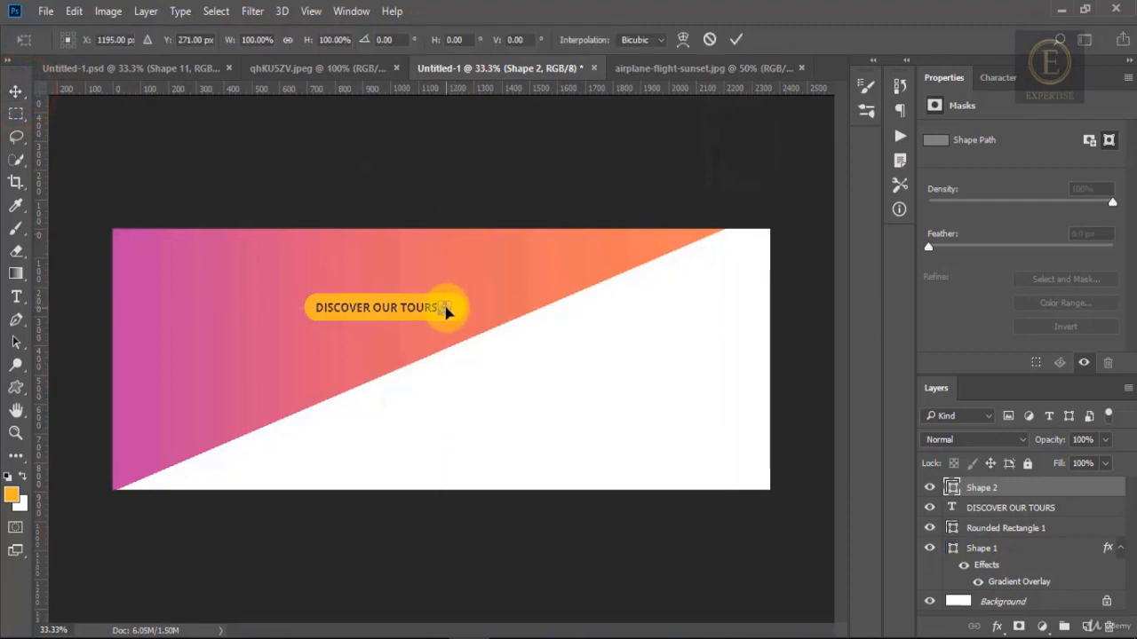
key("Return")
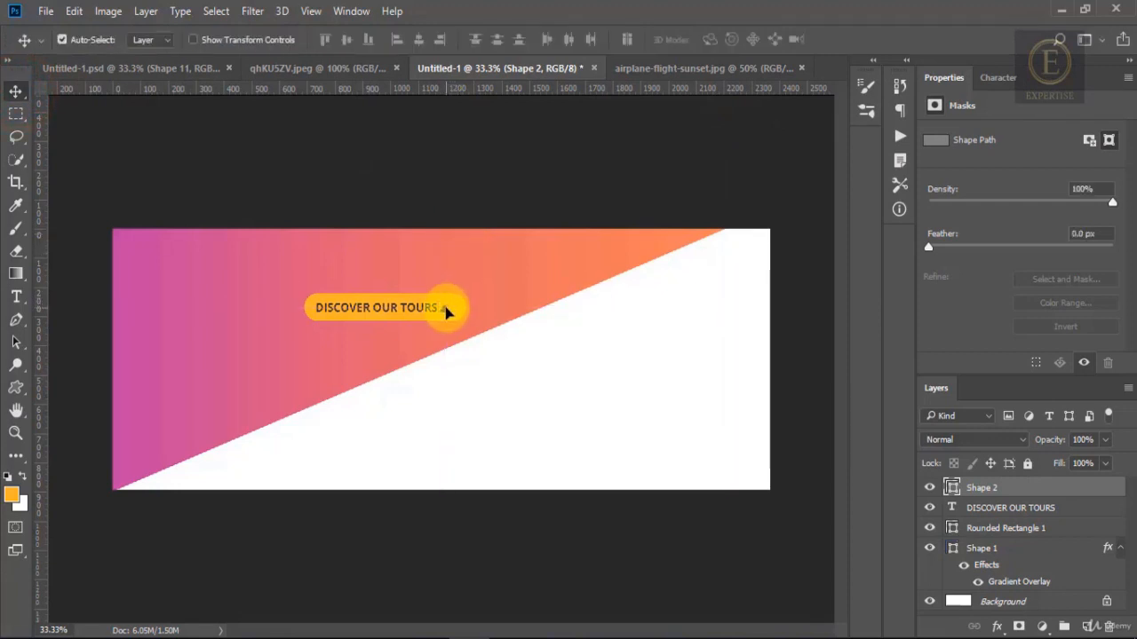
Rotate the small dark triangle on the button 90° clockwise with Free Transform so it points right
left_click(16, 113)
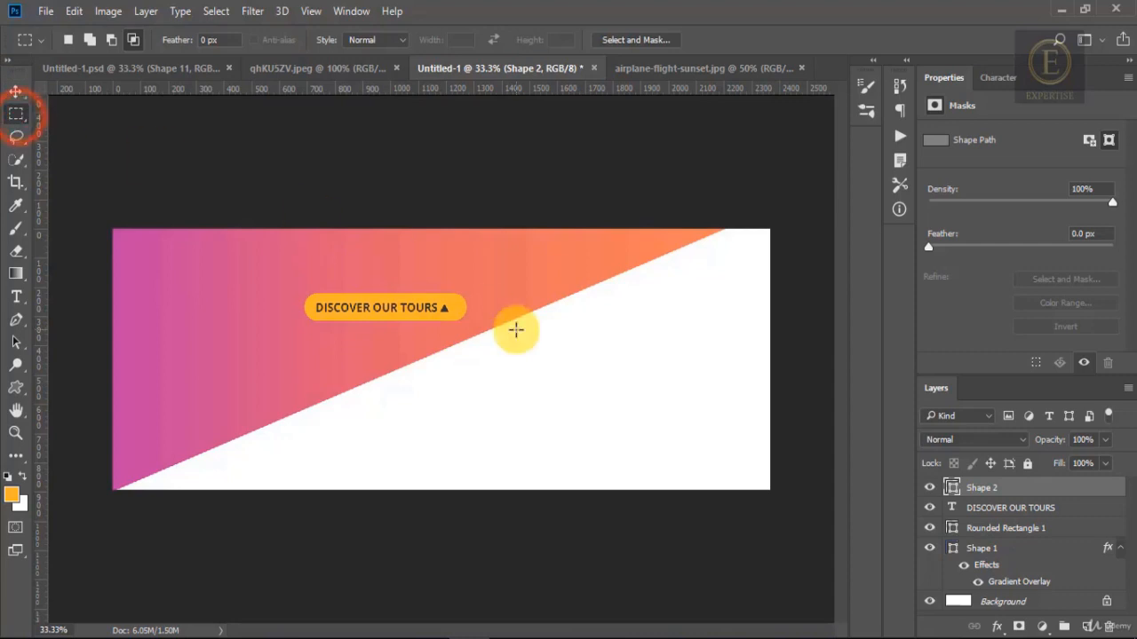
right_click(446, 307)
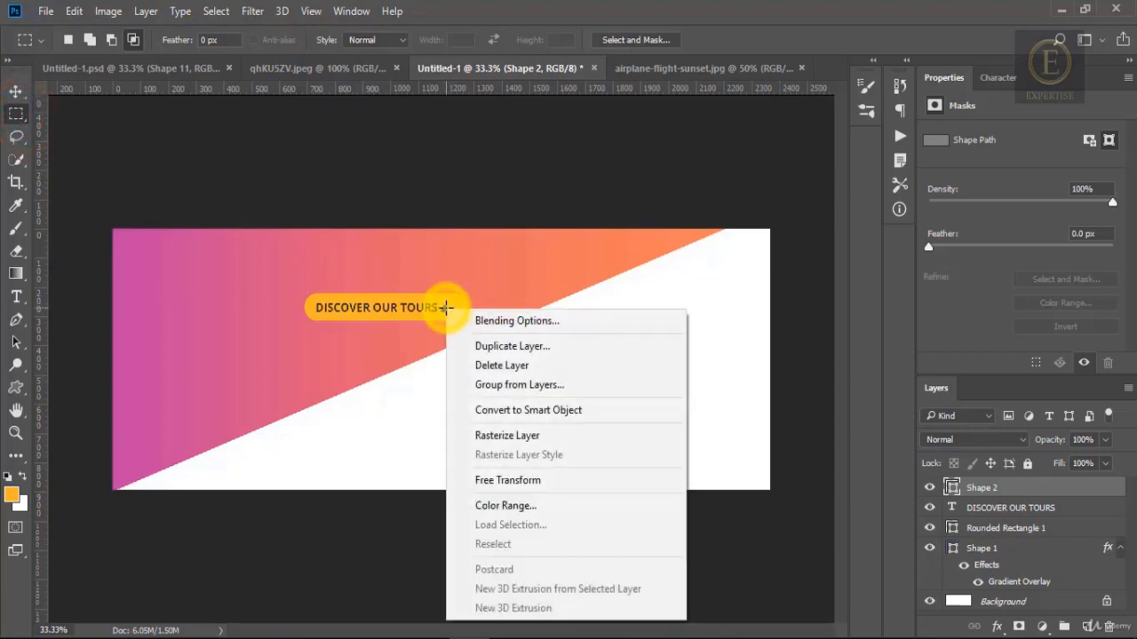
left_click(531, 480)
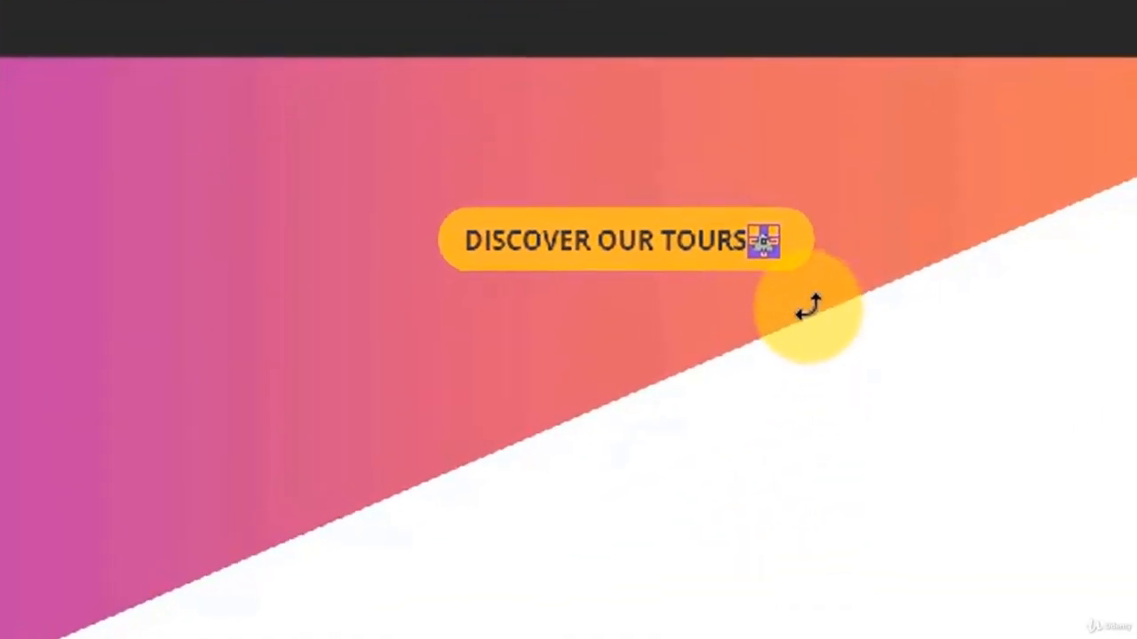
right_click(779, 253)
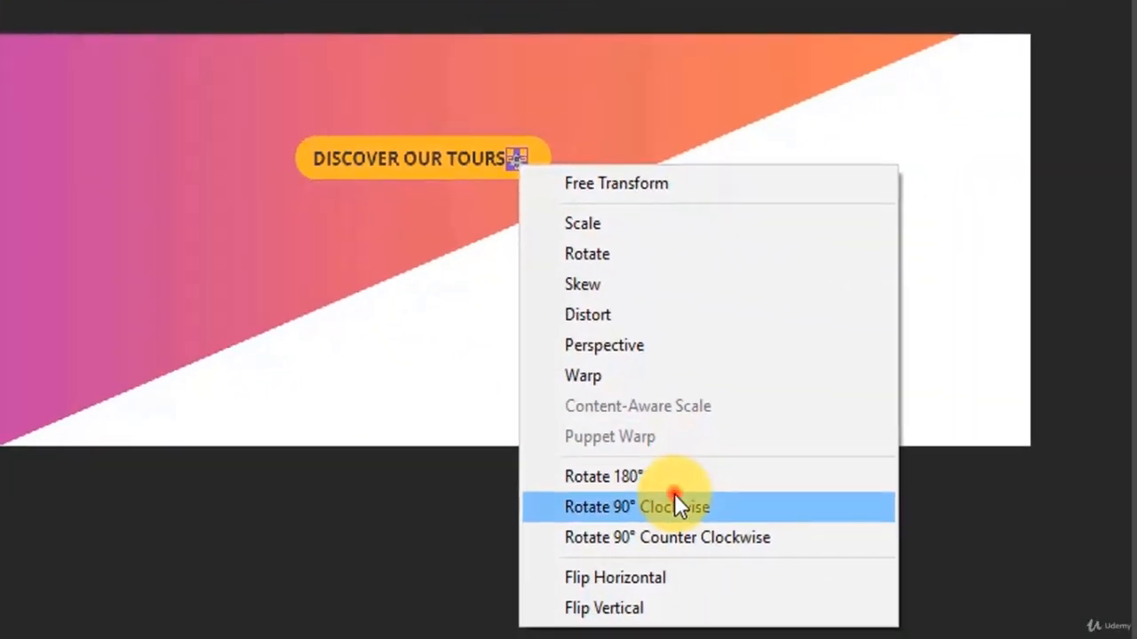
left_click(675, 503)
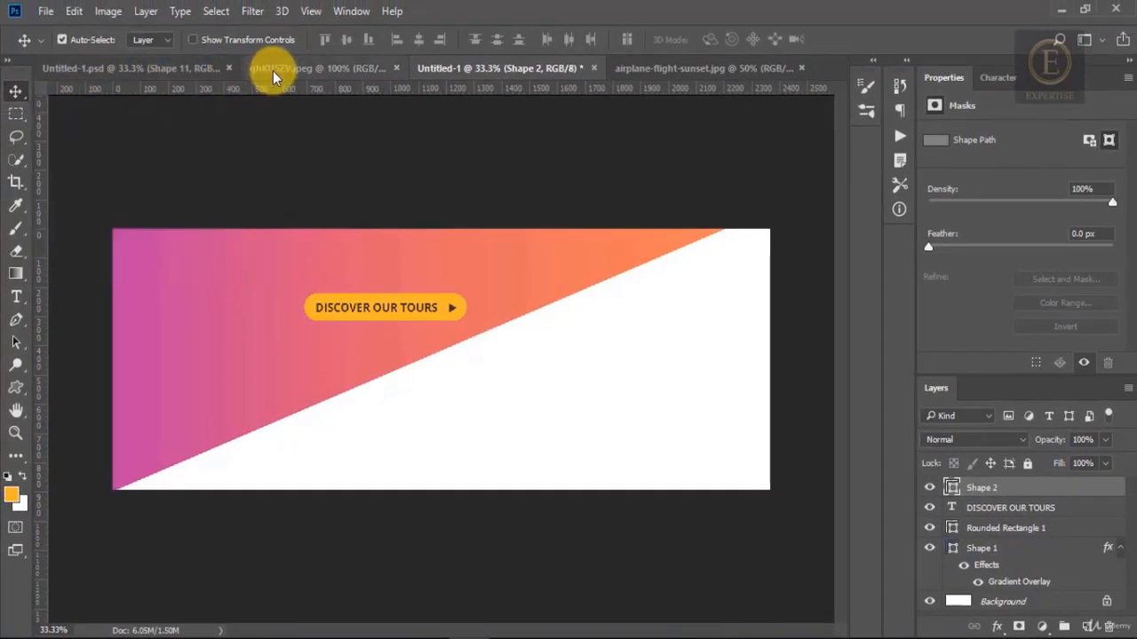
After checking the reference image, add the text GO ABROAD AND ENJOY on a new layer above the button
left_click(273, 71)
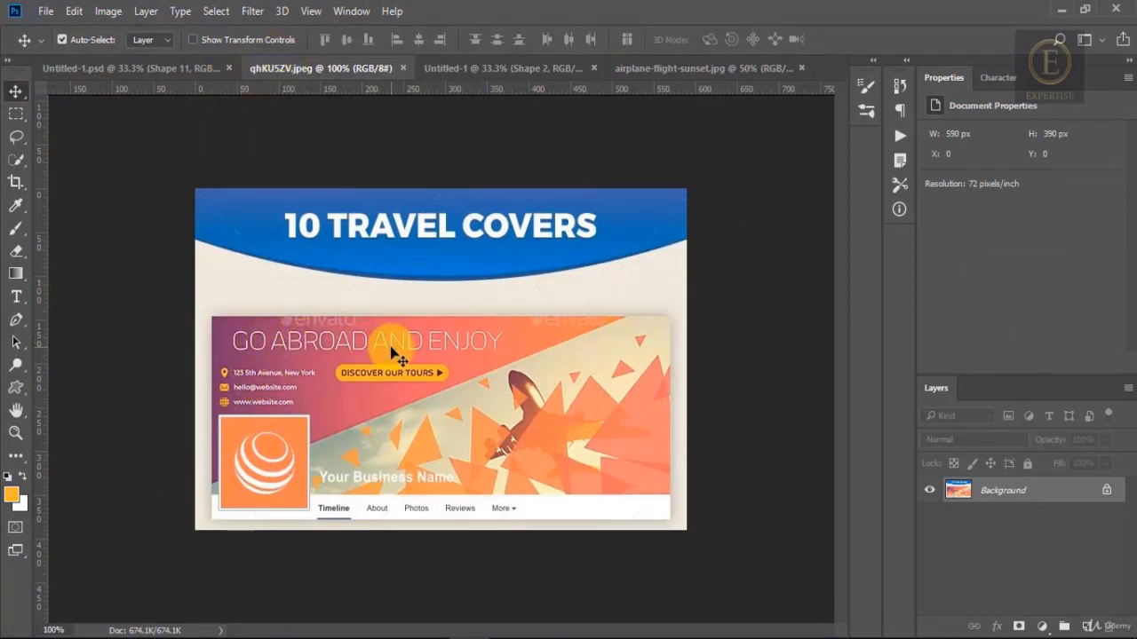
left_click(487, 69)
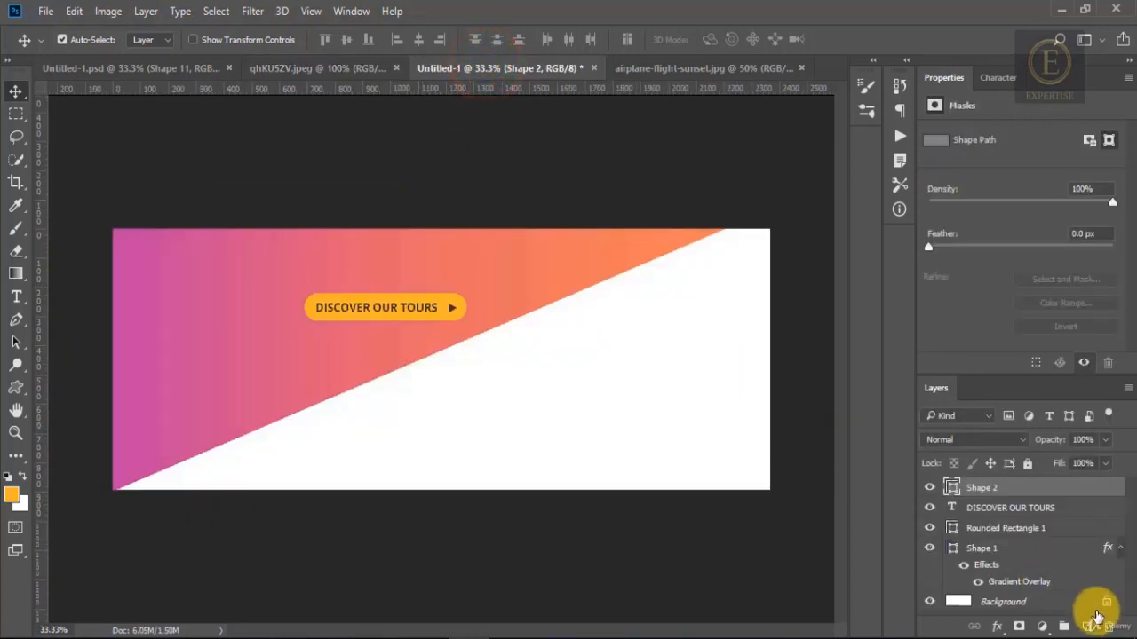
left_click(1089, 626)
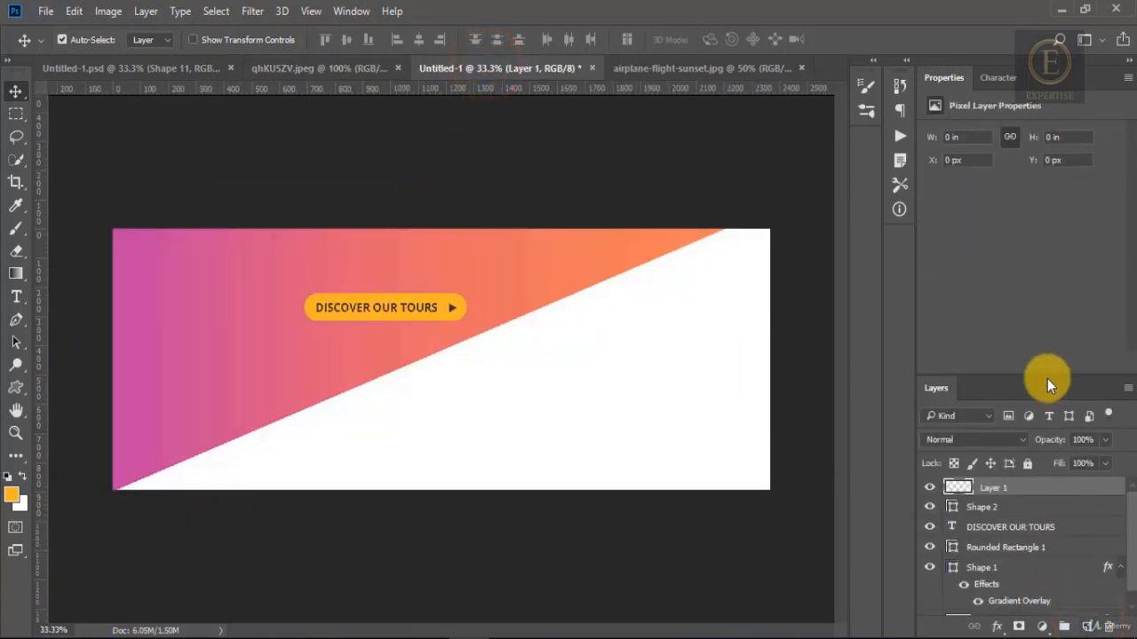
left_click_drag(1050, 373, 1048, 236)
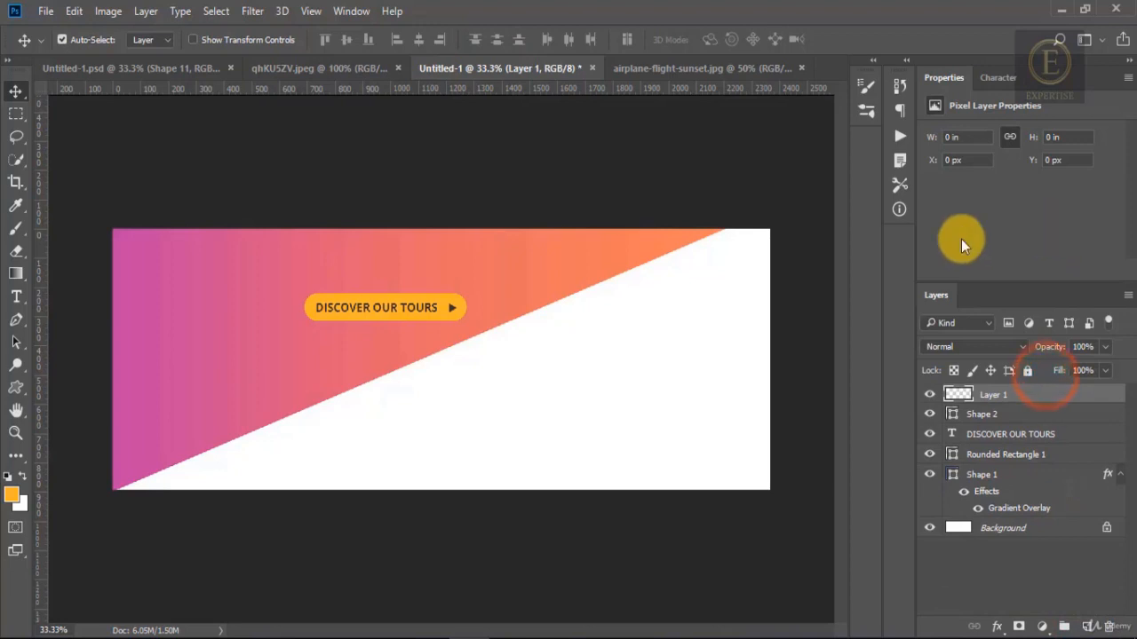
key("t")
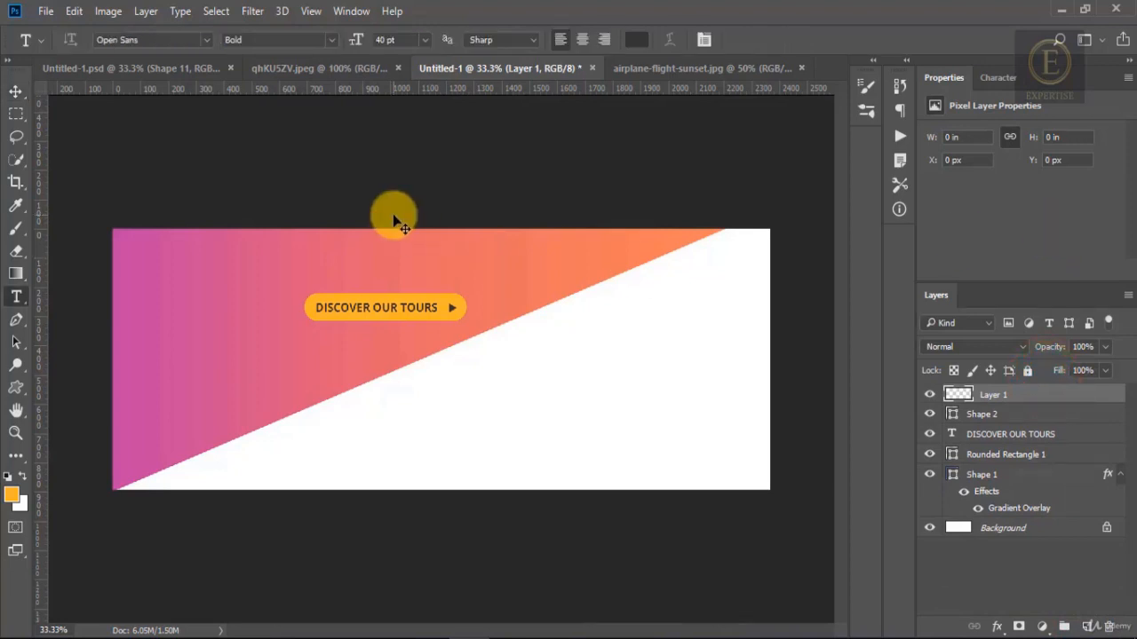
left_click(180, 255)
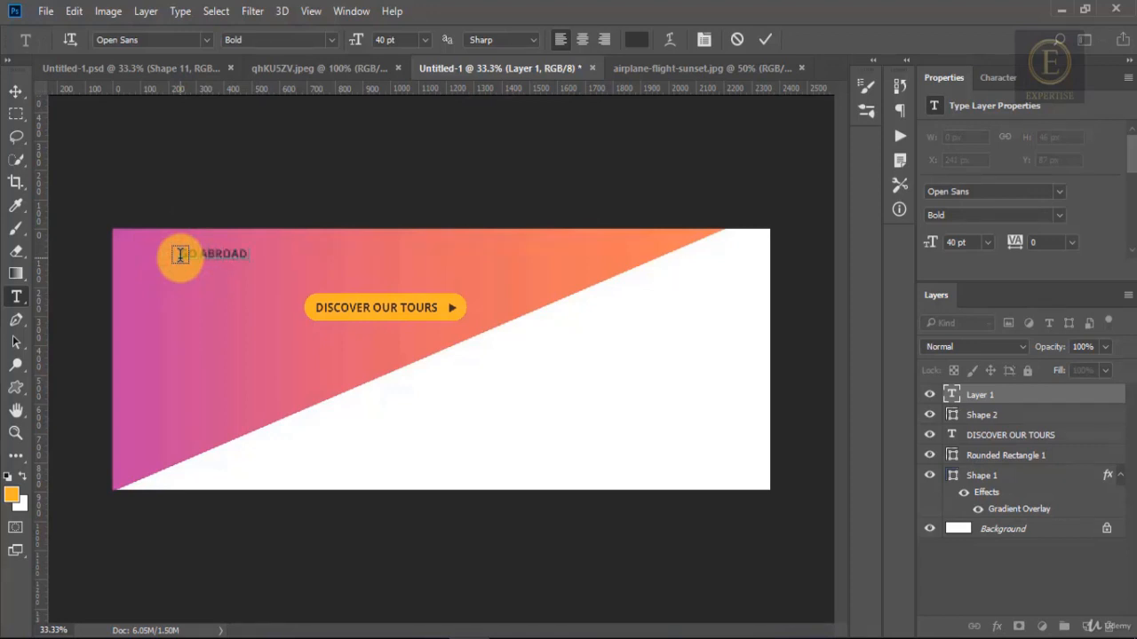
type("GO ABROAD AND ENJOY")
Set the GO ABROAD AND ENJOY heading to 100 pt in the Light style of Open Sans
key("ctrl+a")
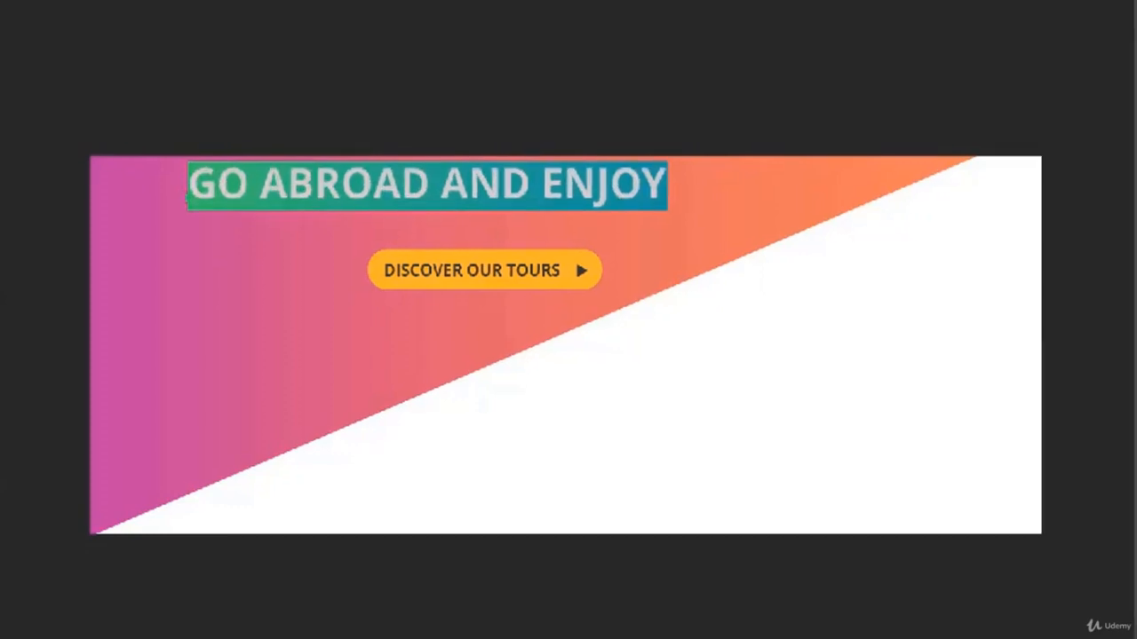
left_click(326, 37)
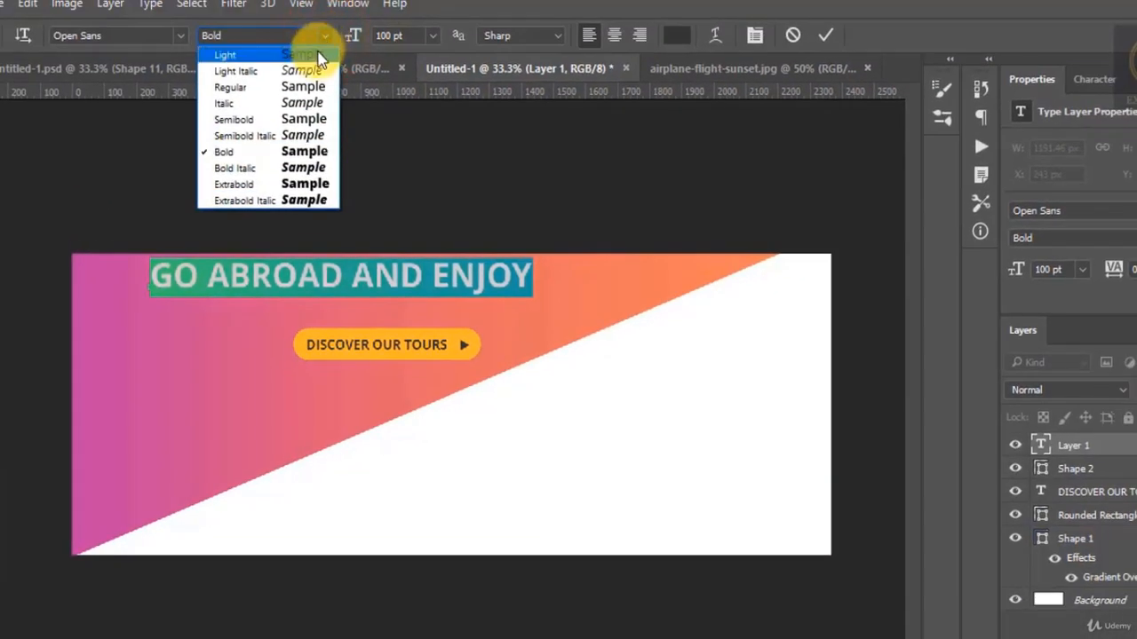
left_click(316, 54)
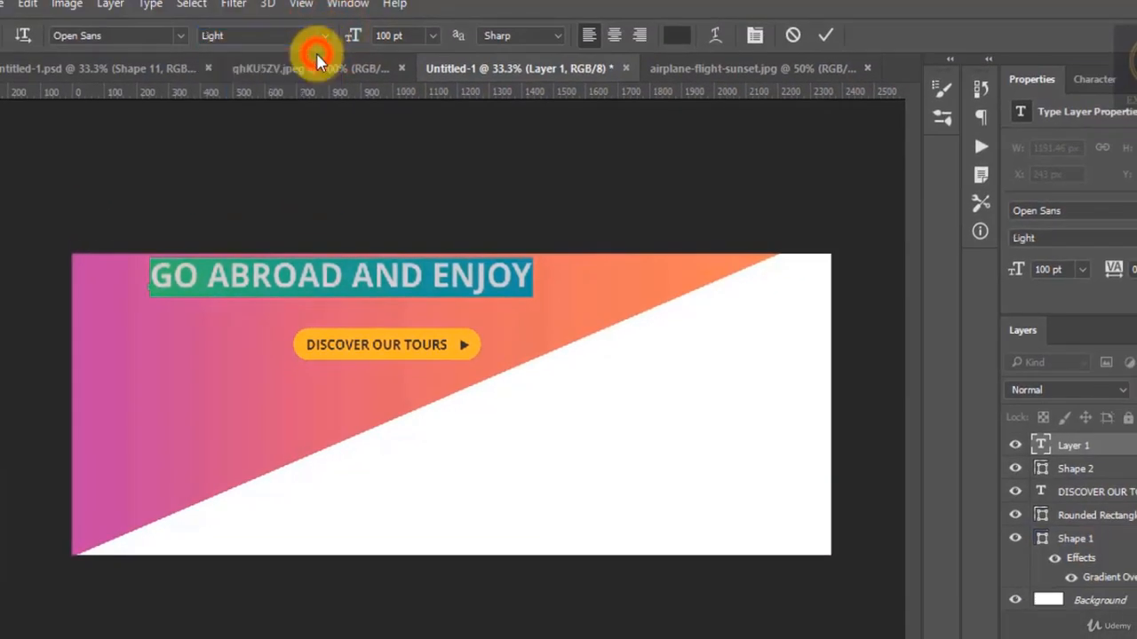
left_click(0, 93)
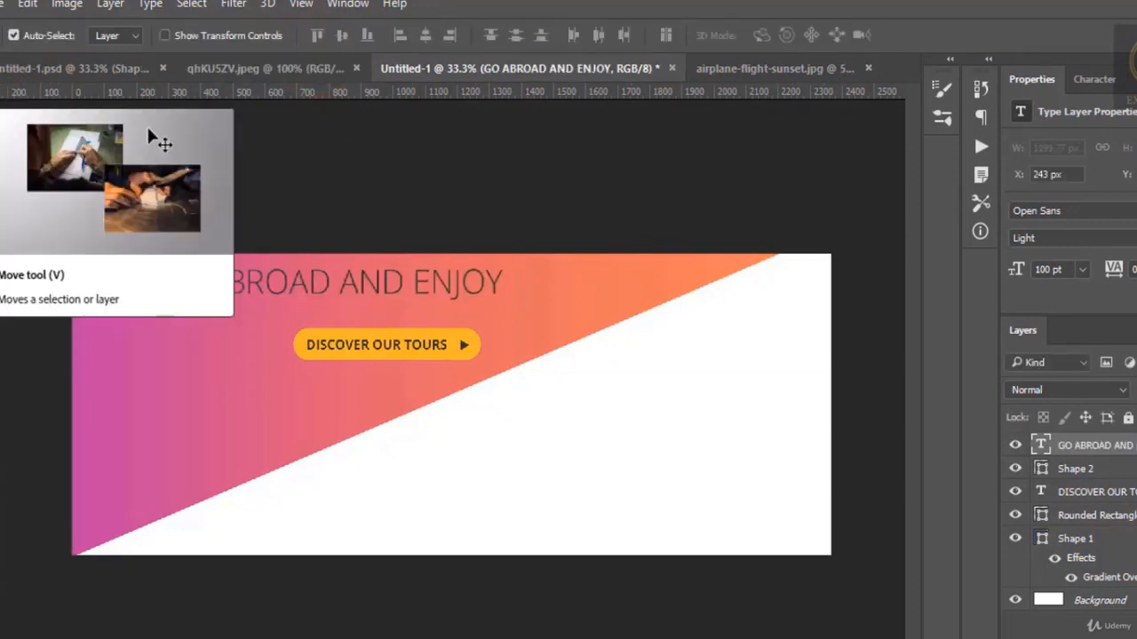
Nudge the GO ABROAD AND ENJOY heading to X 413 px, Y 52 px, following its placement in the reference image
key("shift+Down")
key("shift+Right")
key("shift+Down")
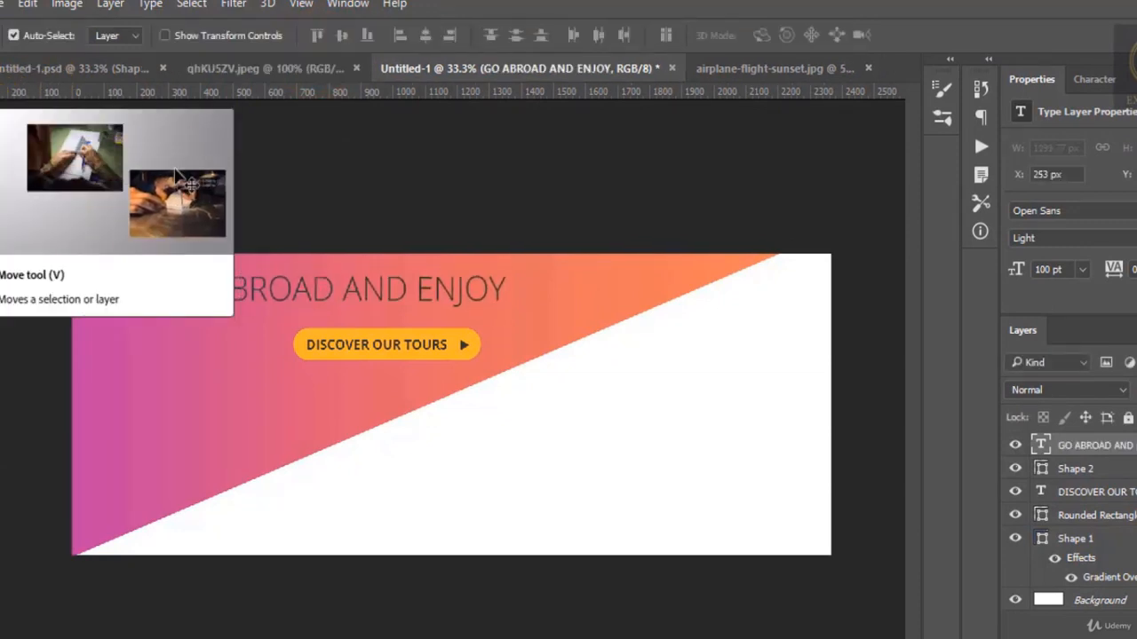
left_click(223, 68)
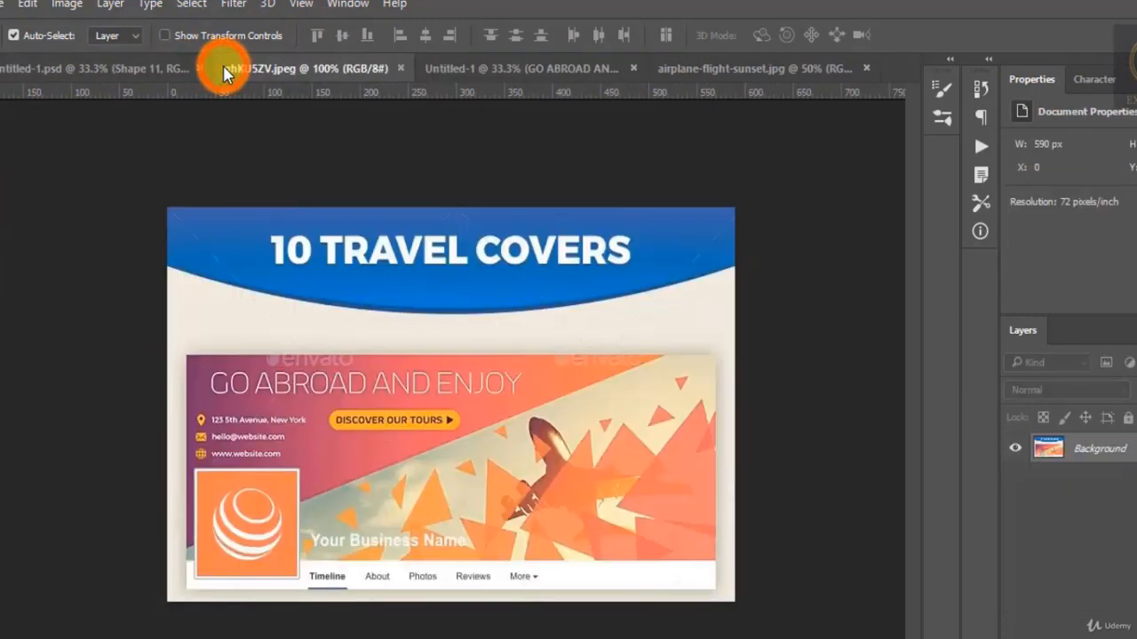
left_click(480, 68)
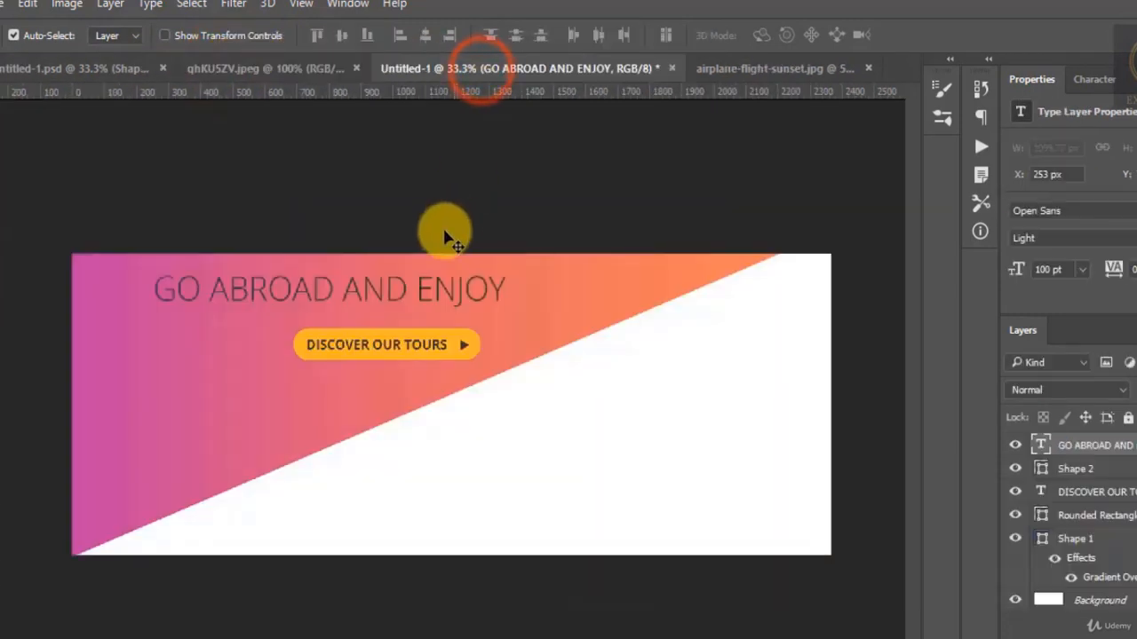
key("shift+Right")
key("shift+Right")
key("shift+Right")
key("shift+Right")
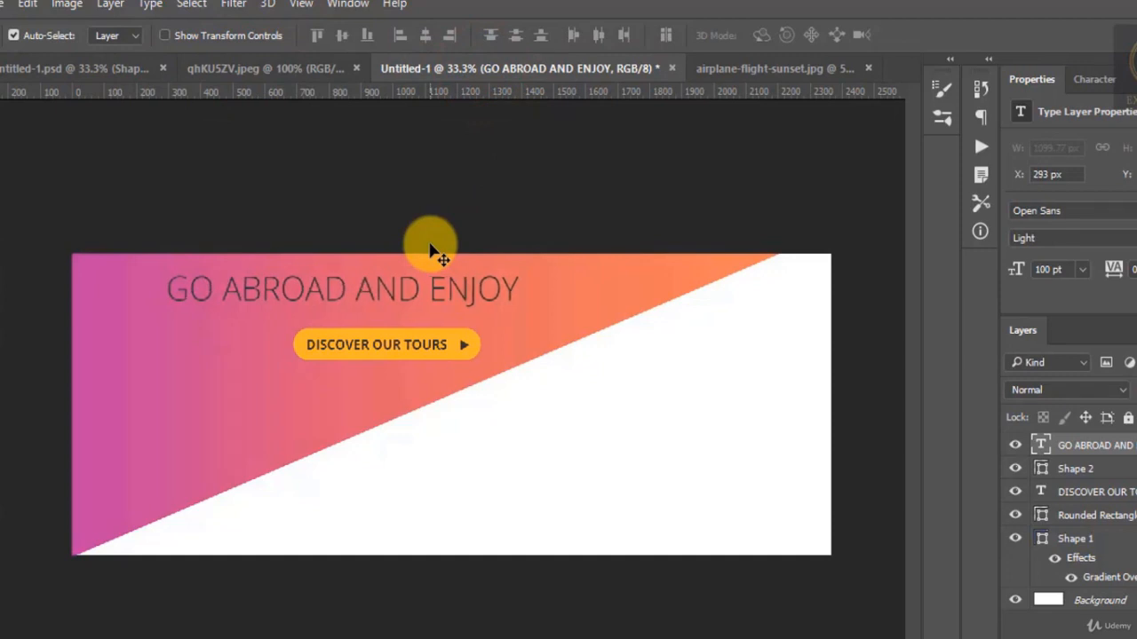
key("shift+Right")
key("shift+Right")
key("shift+Right")
key("shift+Right")
key("shift+Right")
key("shift+Right")
key("shift+Right")
key("shift+Right")
key("shift+Right")
key("shift+Right")
key("shift+Right")
key("shift+Right")
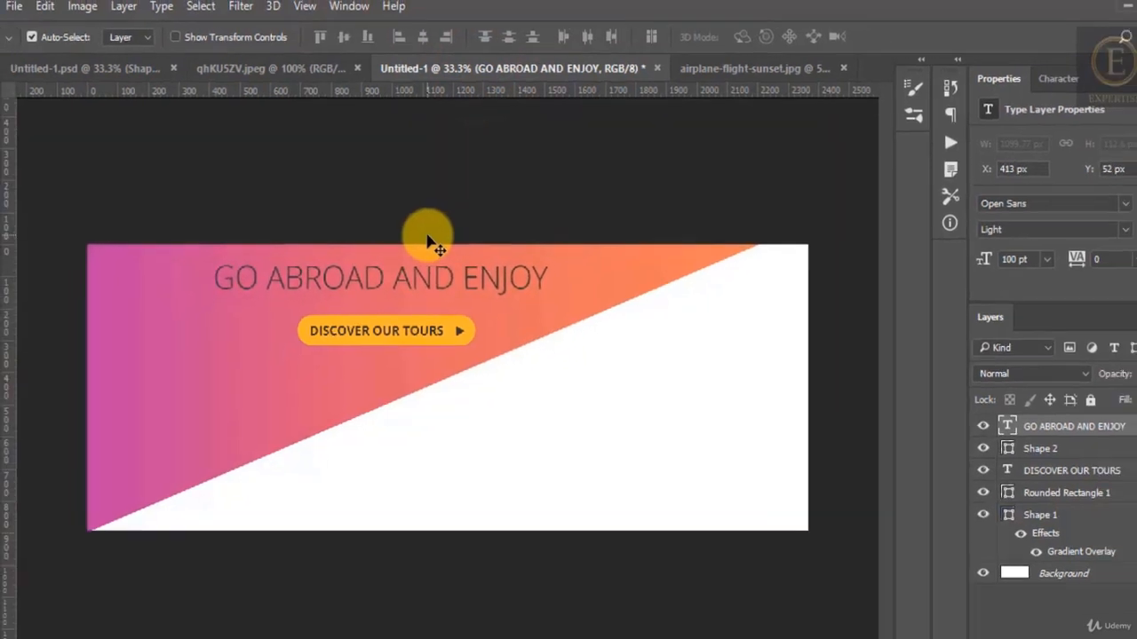
Compare the heading with the reference image and set its text colour to white, hex ffffff
left_click(199, 70)
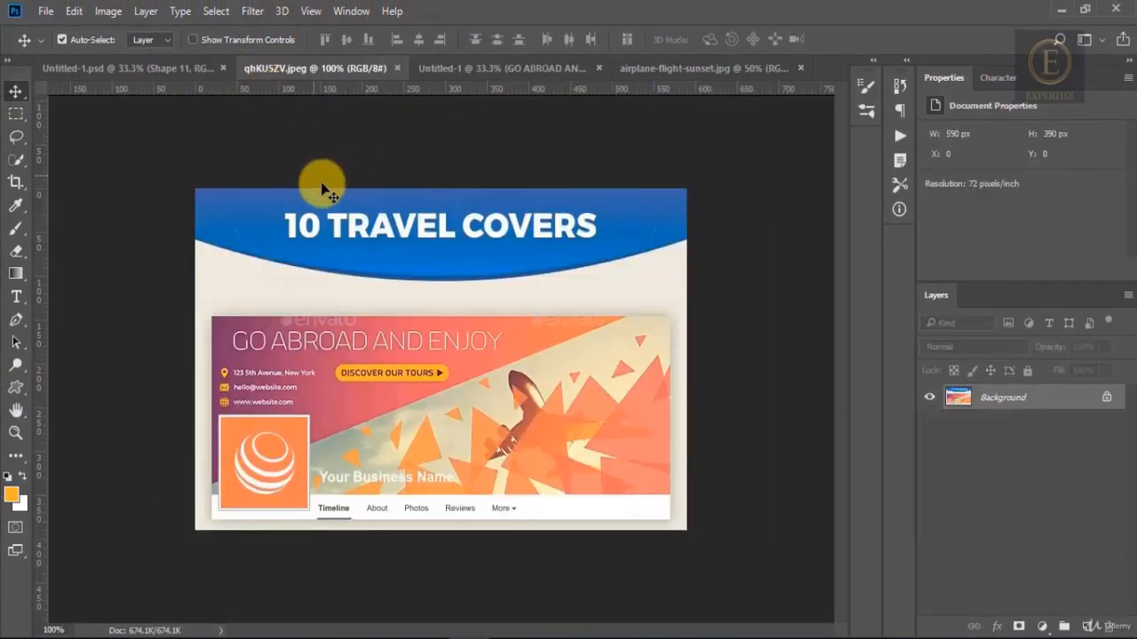
left_click(475, 68)
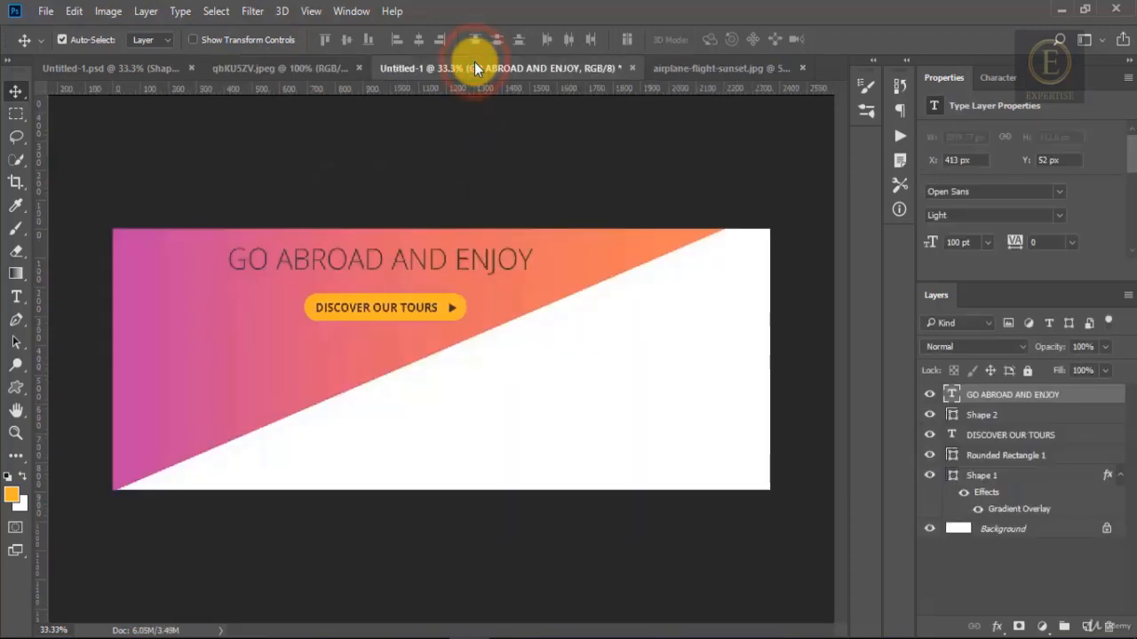
double_click(951, 395)
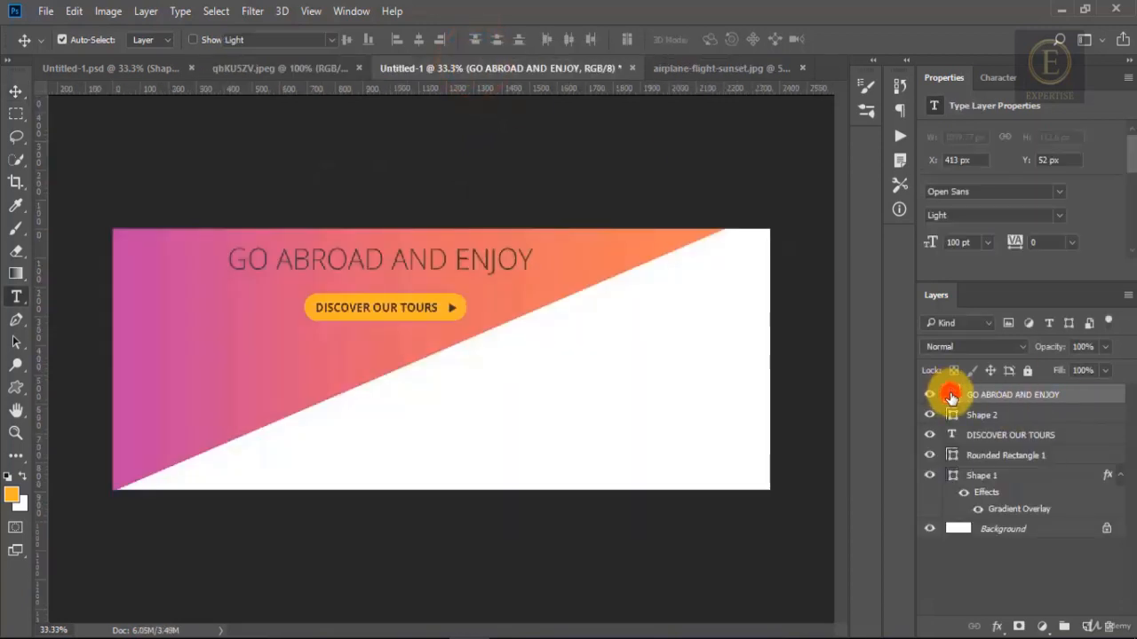
left_click(645, 44)
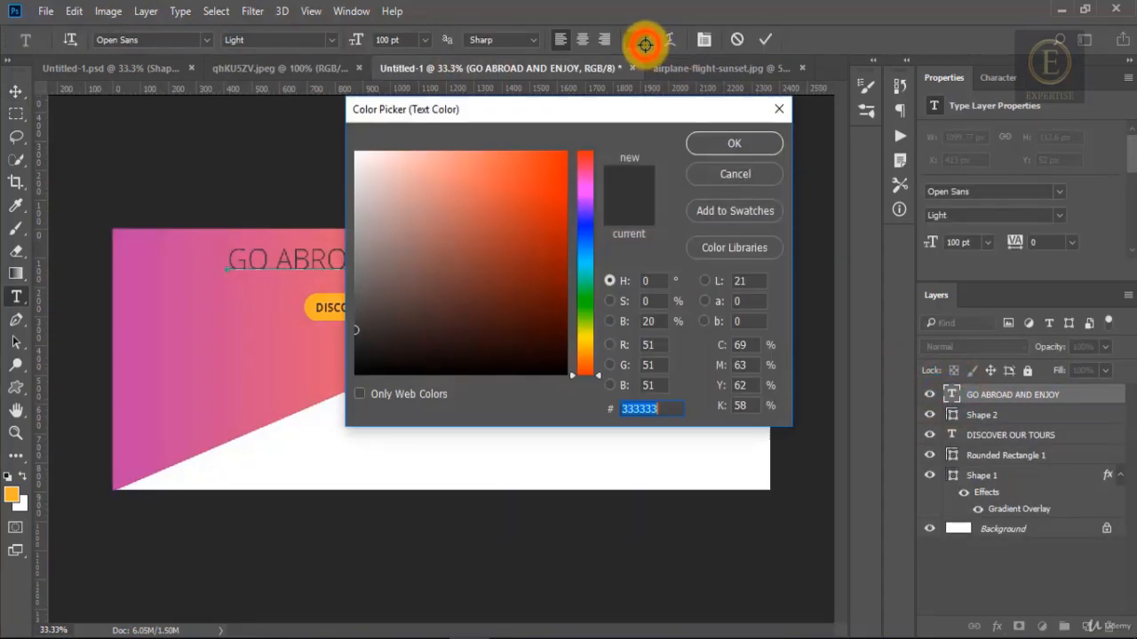
left_click_drag(436, 305, 360, 120)
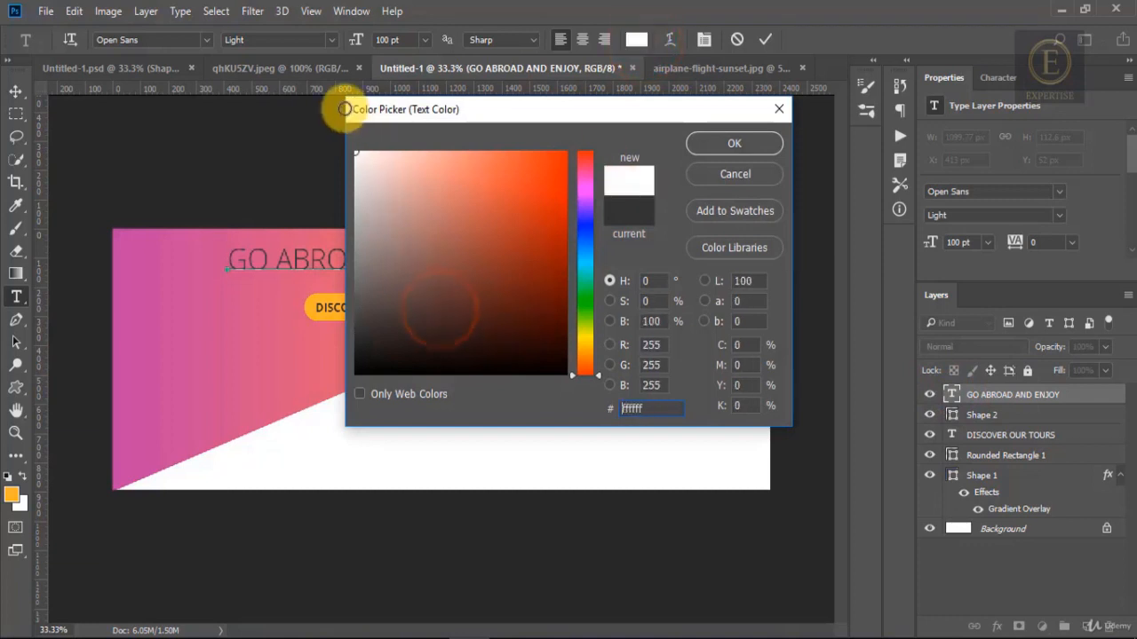
left_click(722, 142)
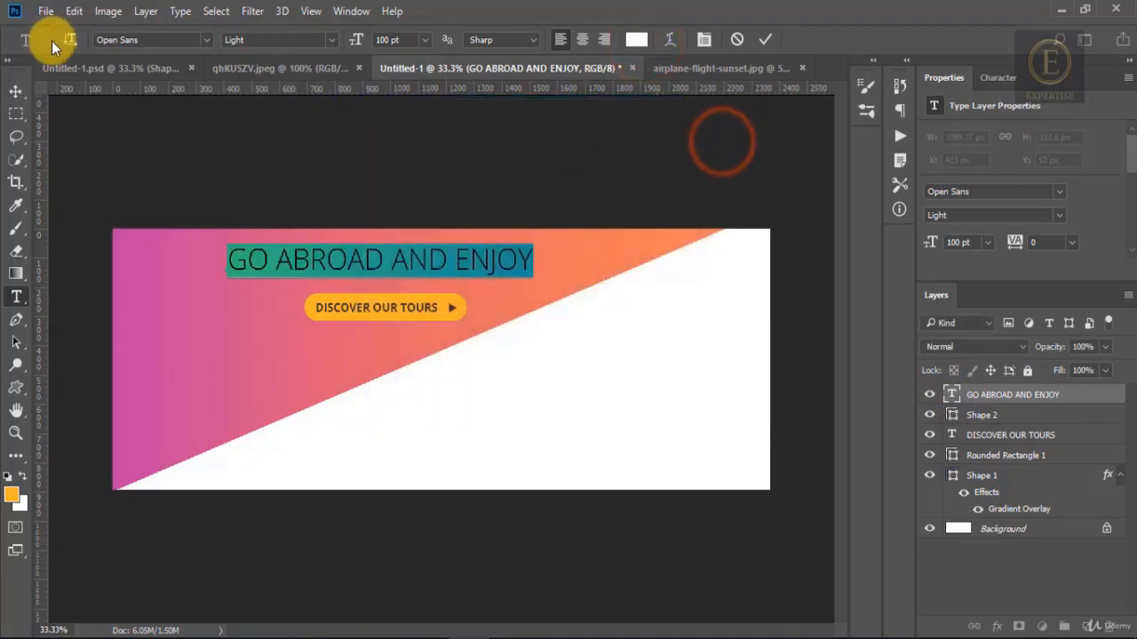
left_click(18, 89)
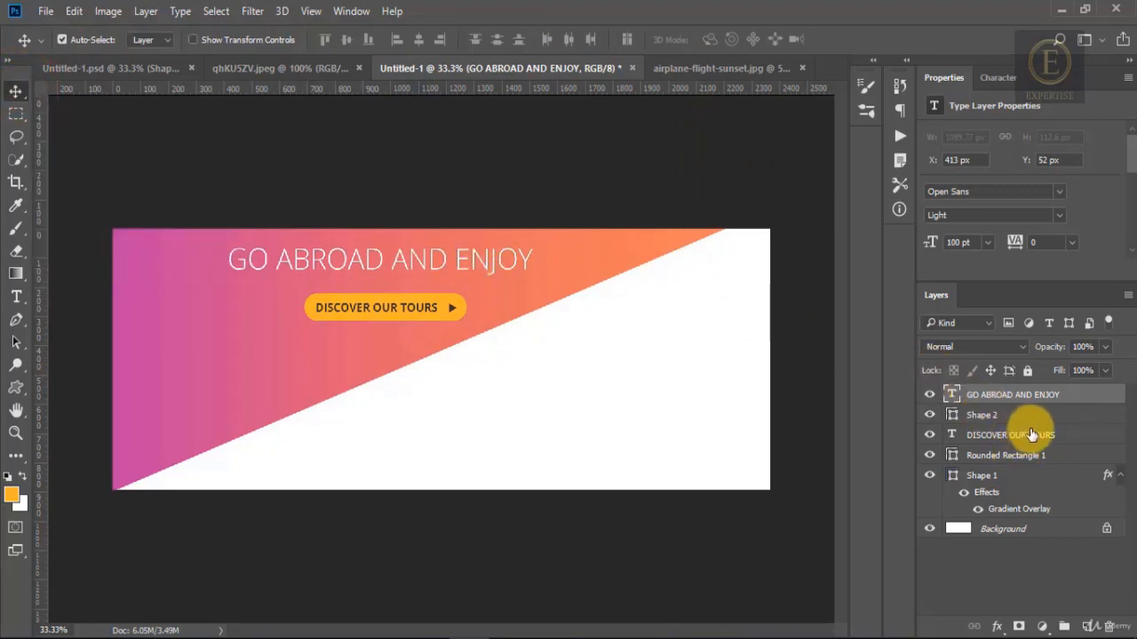
Move the DISCOVER OUR TOURS layer above the small triangle's layer, Shape 2, and rename the triangle layer arrow
left_click_drag(1028, 435, 1074, 398)
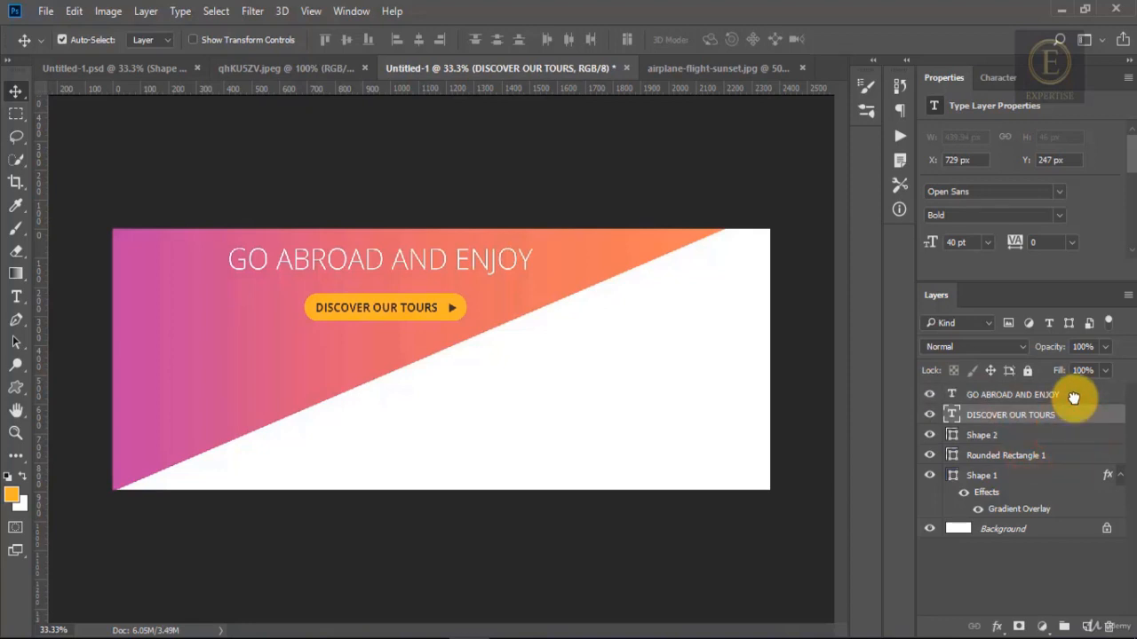
left_click(929, 436)
left_click(929, 436)
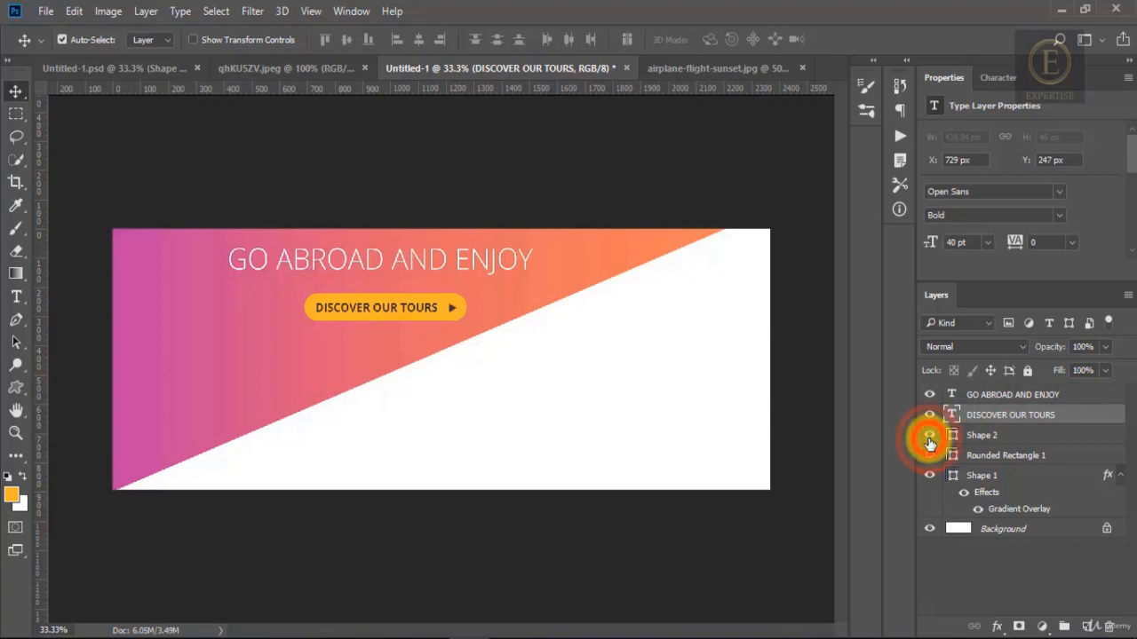
left_click(977, 435)
double_click(981, 436)
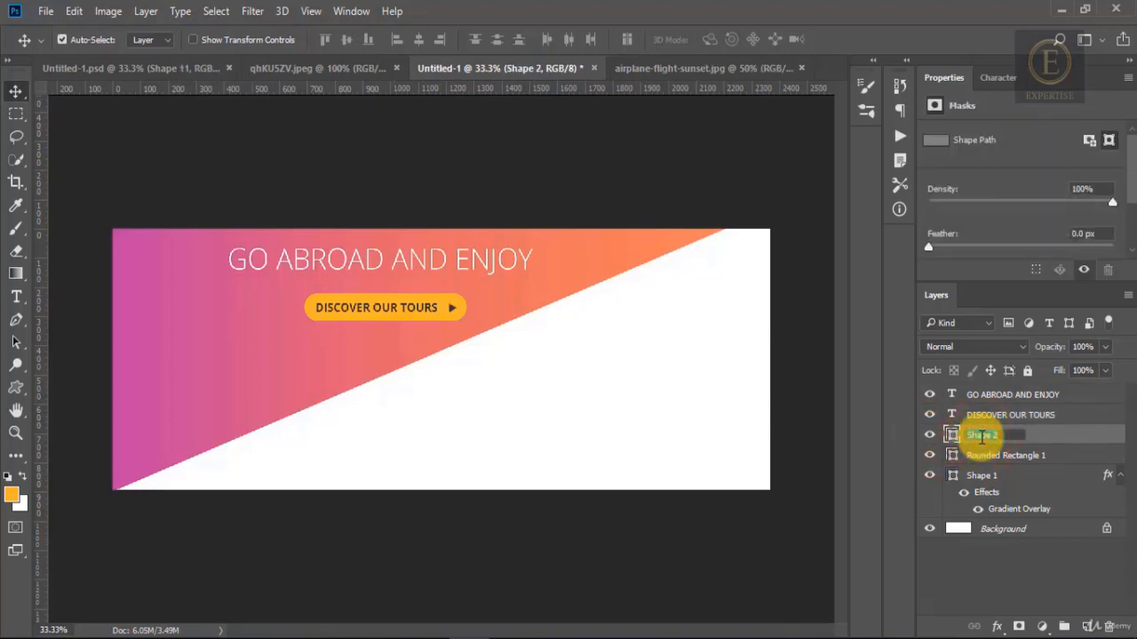
type("arrow")
key("Return")
Check which layer holds the button background by toggling its visibility and rename the Rounded Rectangle 1 layer yello_shape
left_click(929, 456)
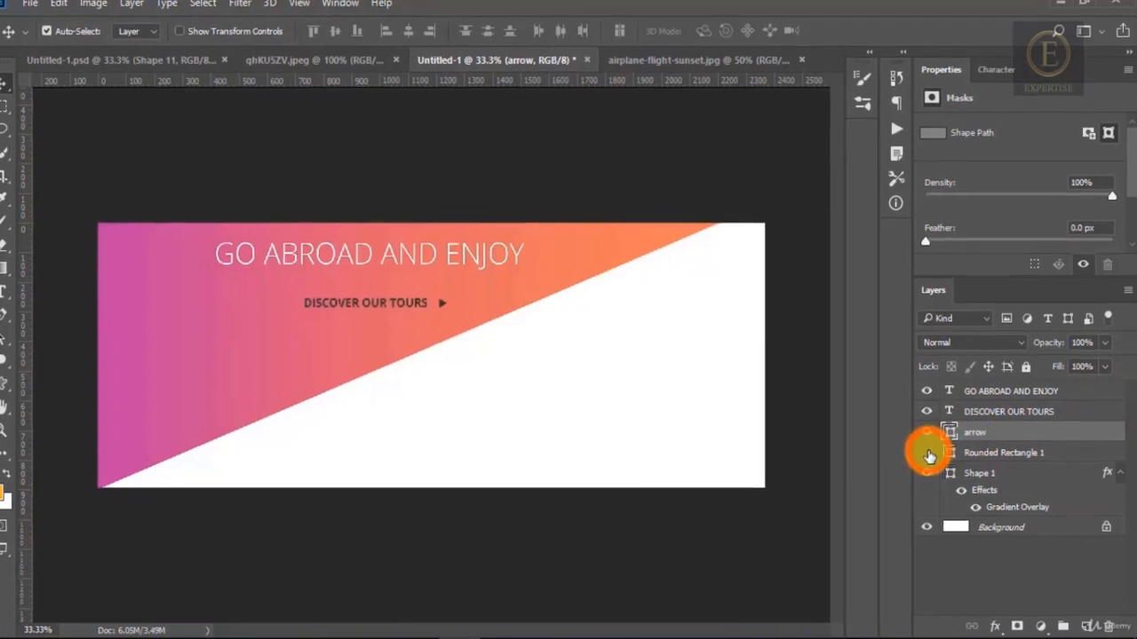
left_click(929, 456)
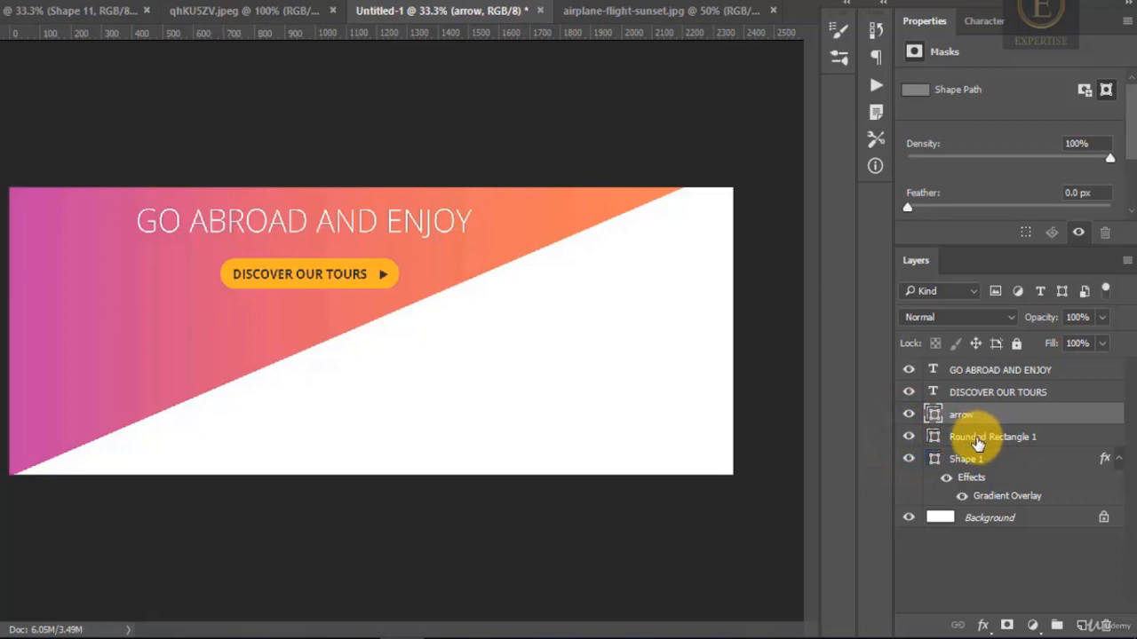
double_click(977, 438)
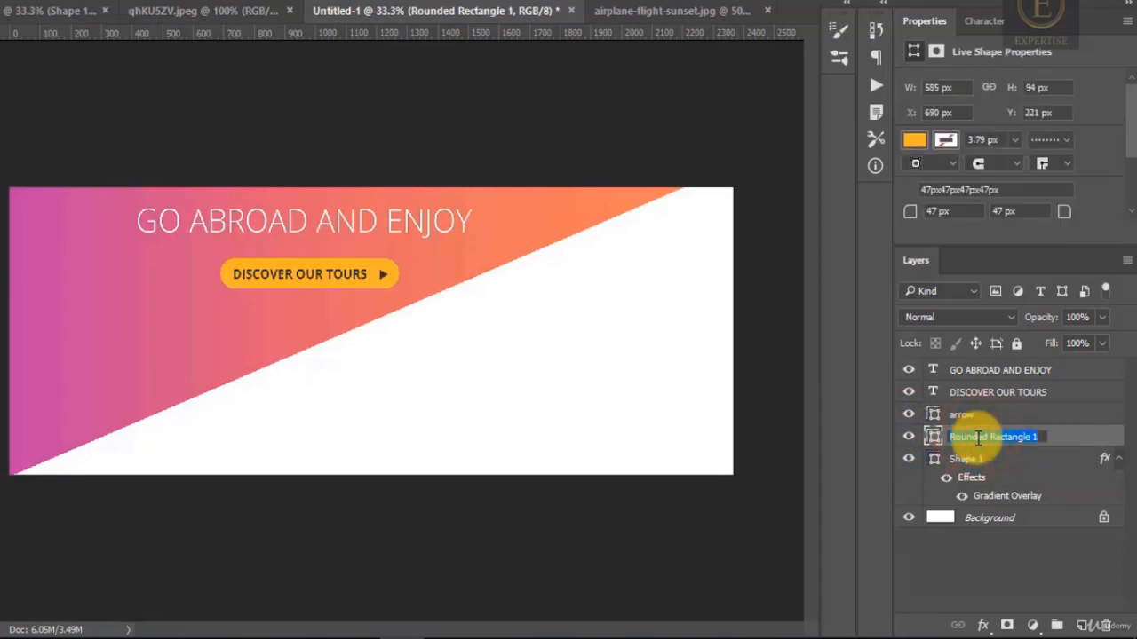
type("yello_shape")
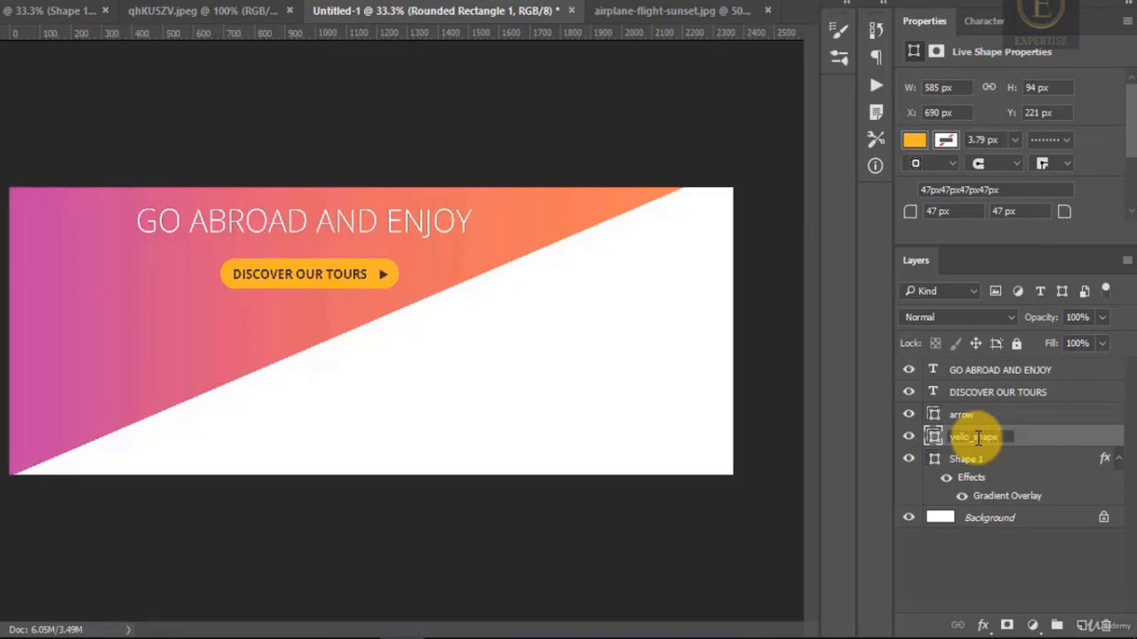
key("Return")
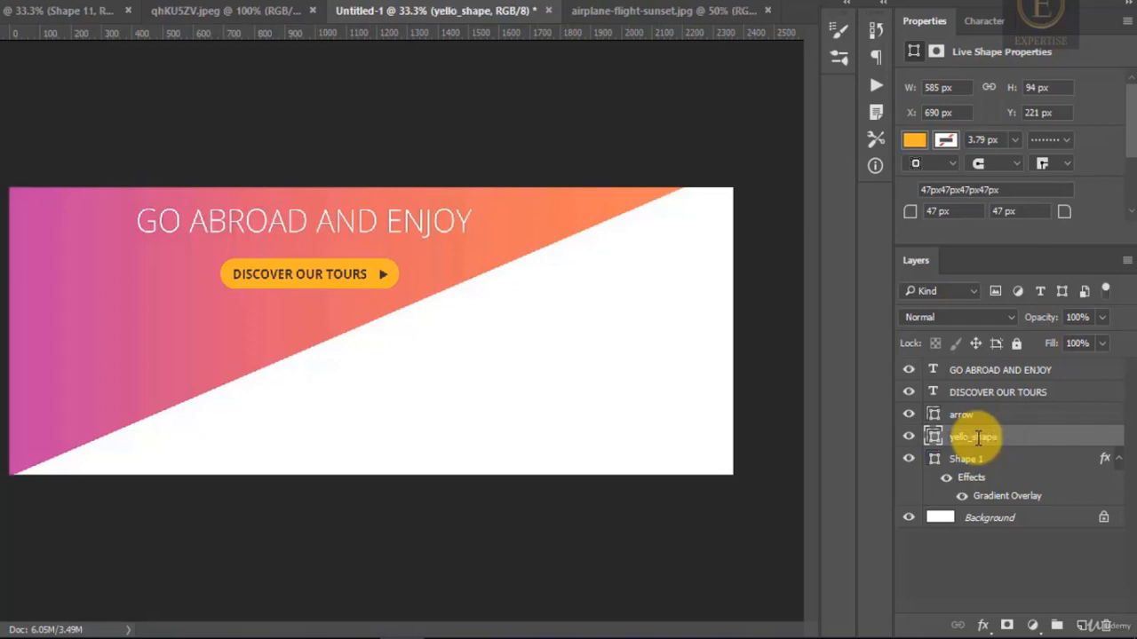
Check which layer holds the gradient triangle by toggling its visibility and rename the Shape 1 layer gradient_bg
left_click(909, 458)
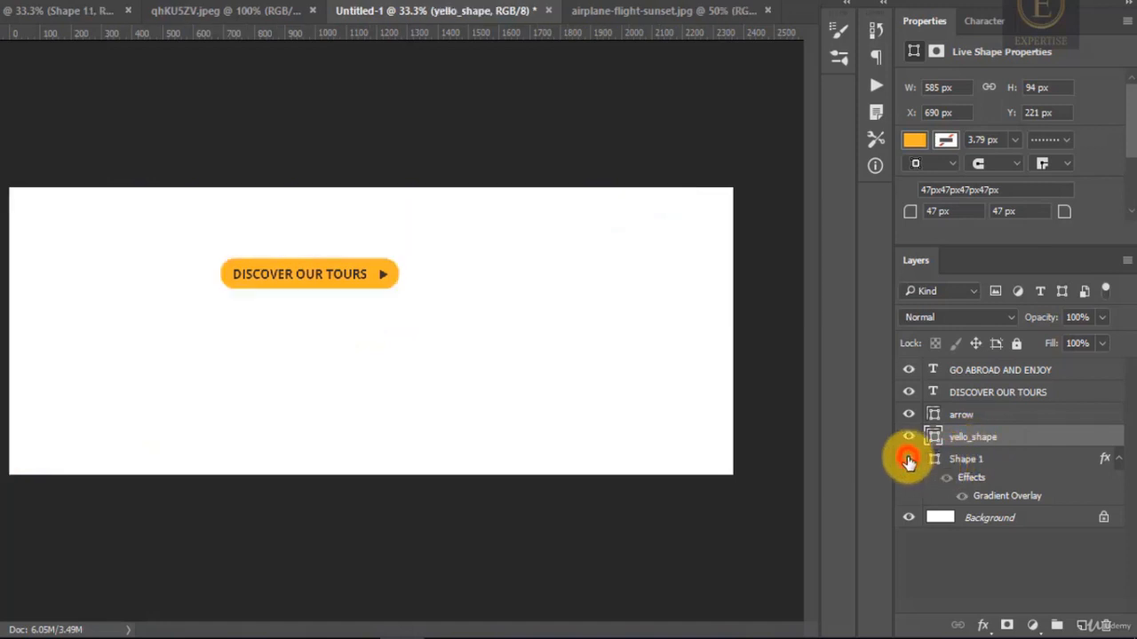
left_click(908, 459)
left_click(966, 460)
double_click(966, 459)
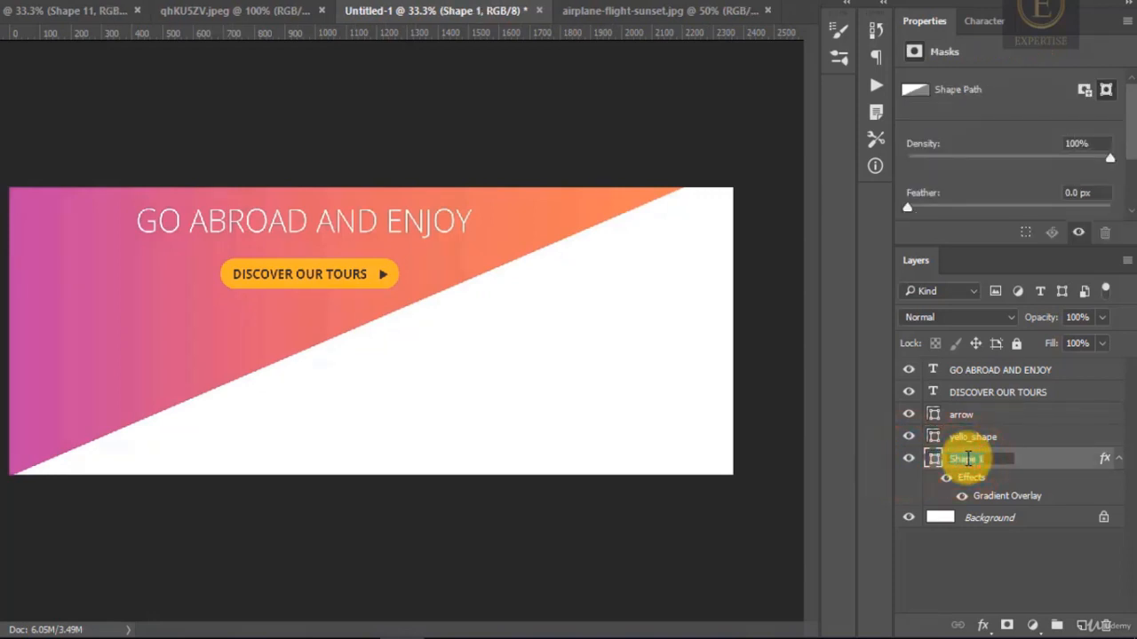
type("gradient_bg")
key("Return")
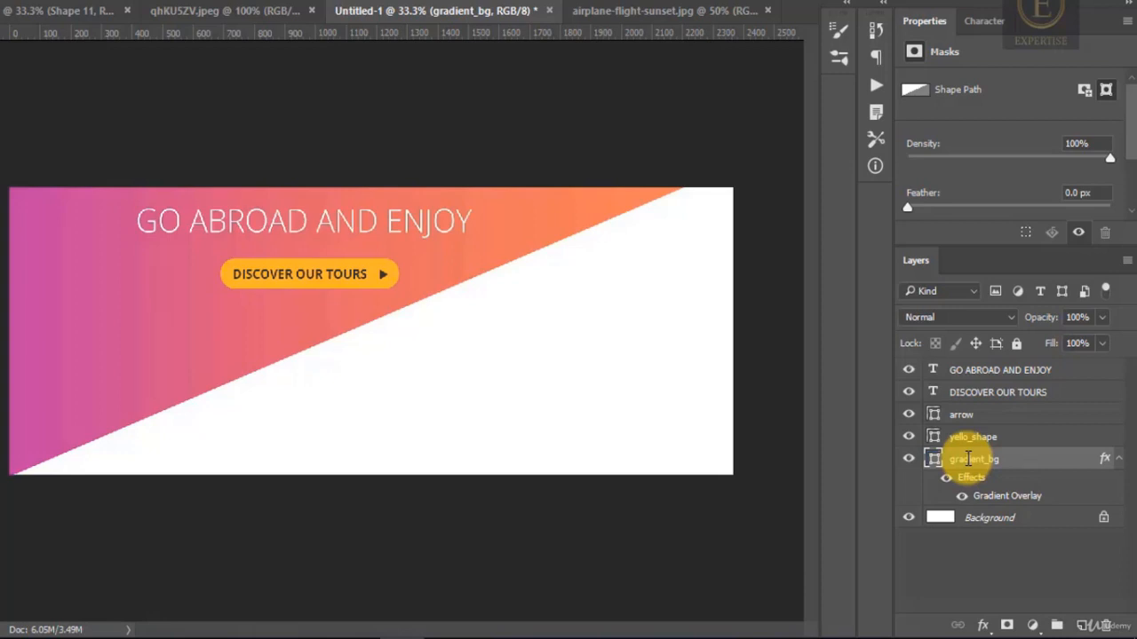
Group the yello_shape, arrow and DISCOVER OUR TOURS layers and name the group yello_button
left_click(1006, 436)
left_click(1008, 414, "shift")
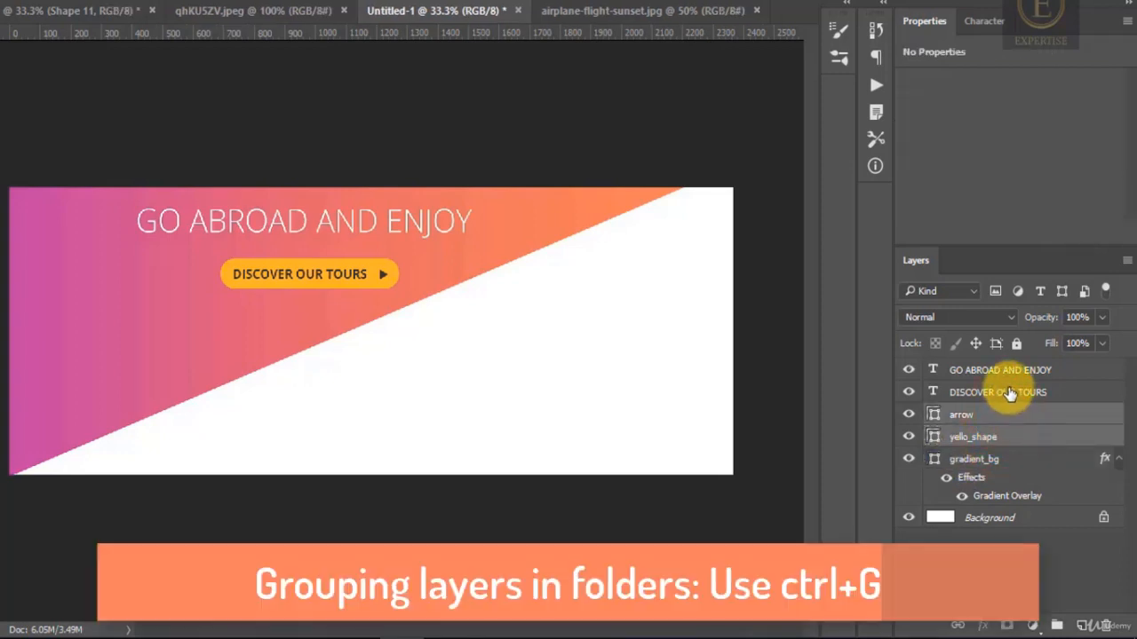
left_click(1008, 392, "shift")
key("ctrl+g")
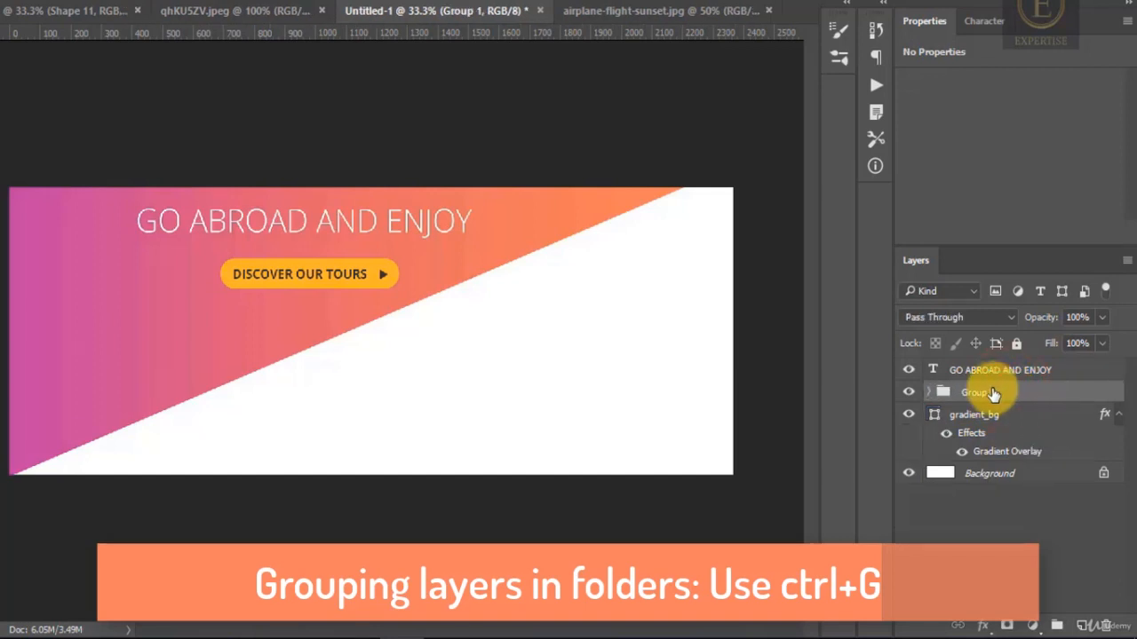
double_click(980, 392)
type("bu")
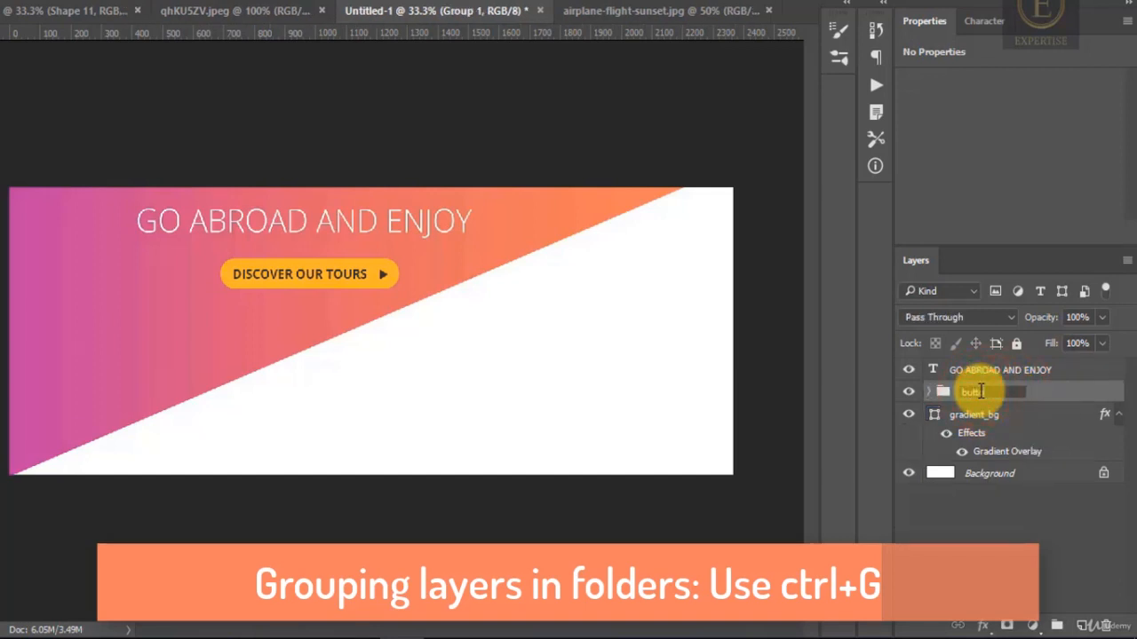
type("tton")
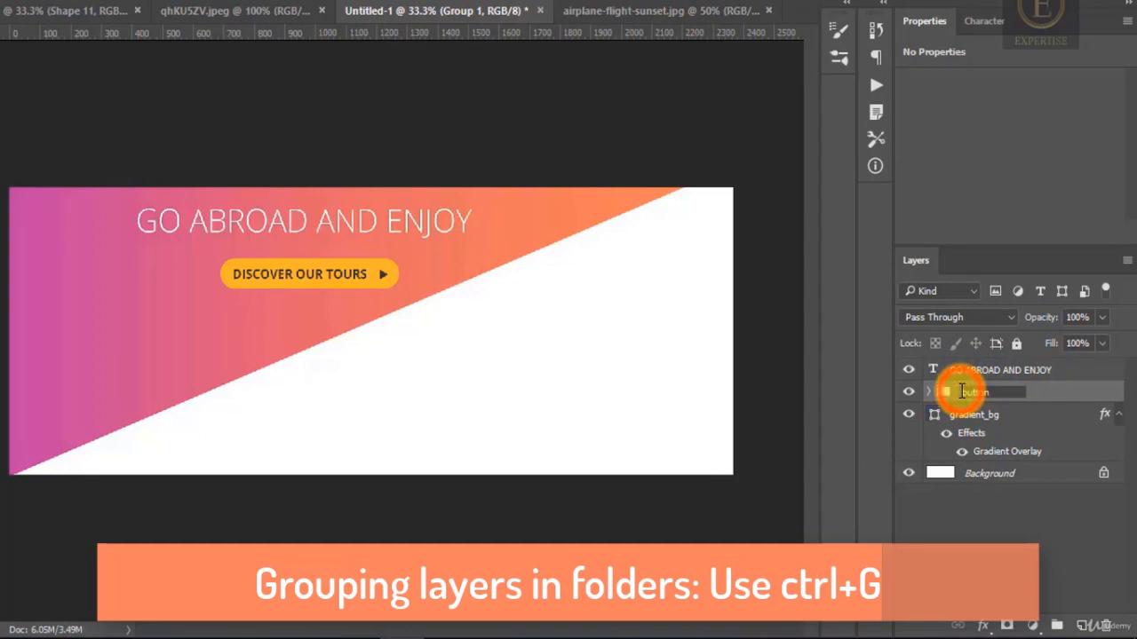
left_click(961, 392)
type("yello_")
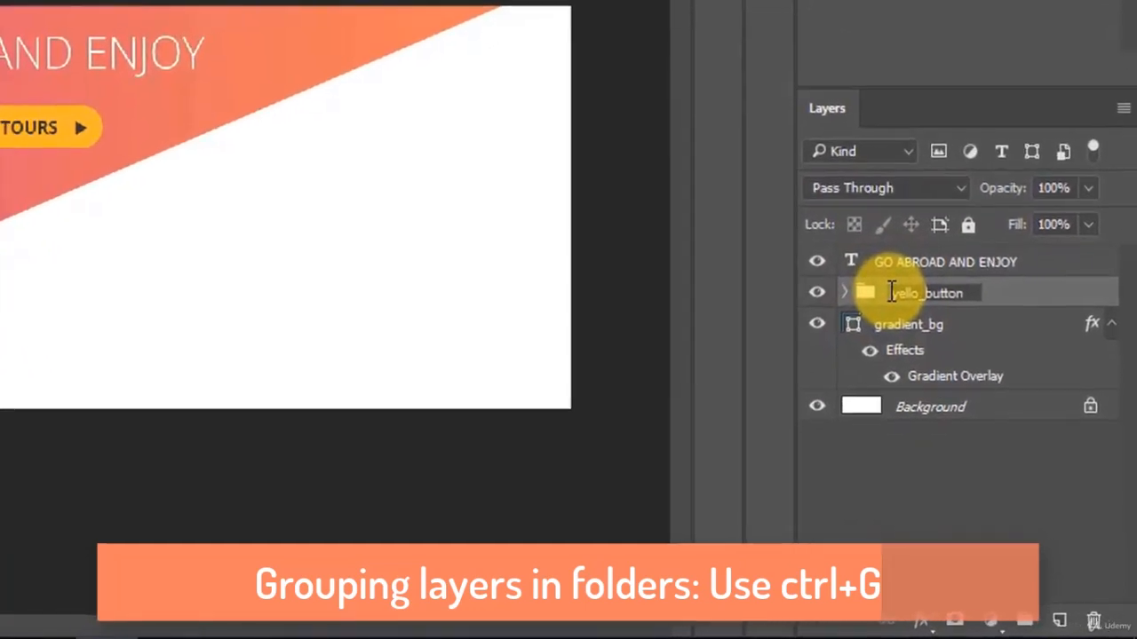
left_click(1042, 298)
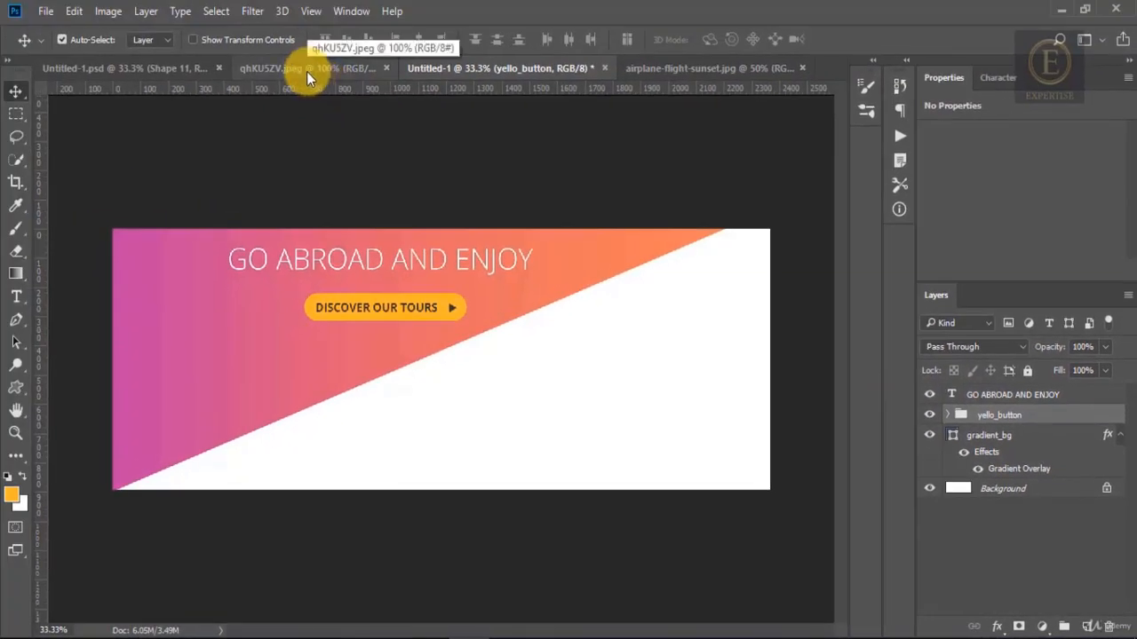
Check the contact details in the reference image and create a new layer group named contact_info above yello_button
left_click(307, 71)
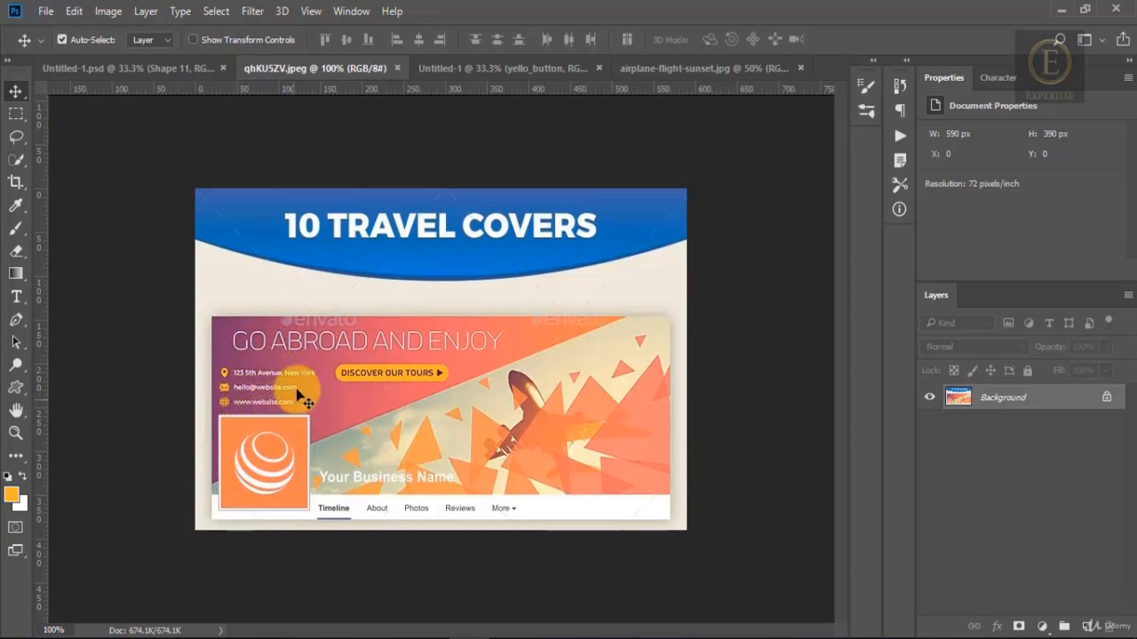
left_click(485, 71)
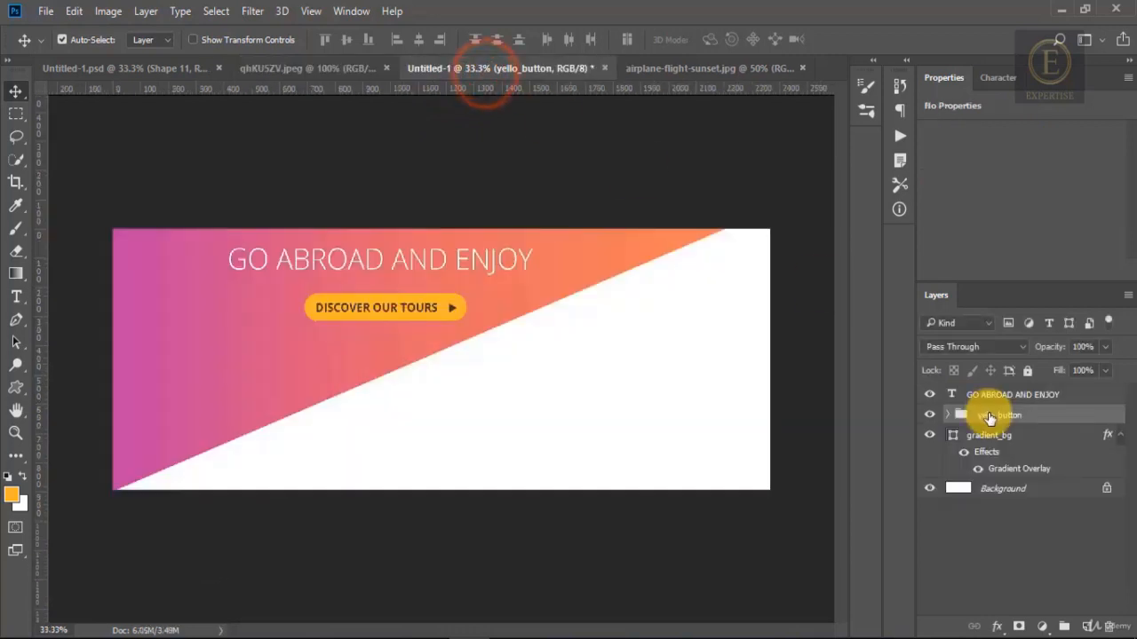
left_click(1066, 627)
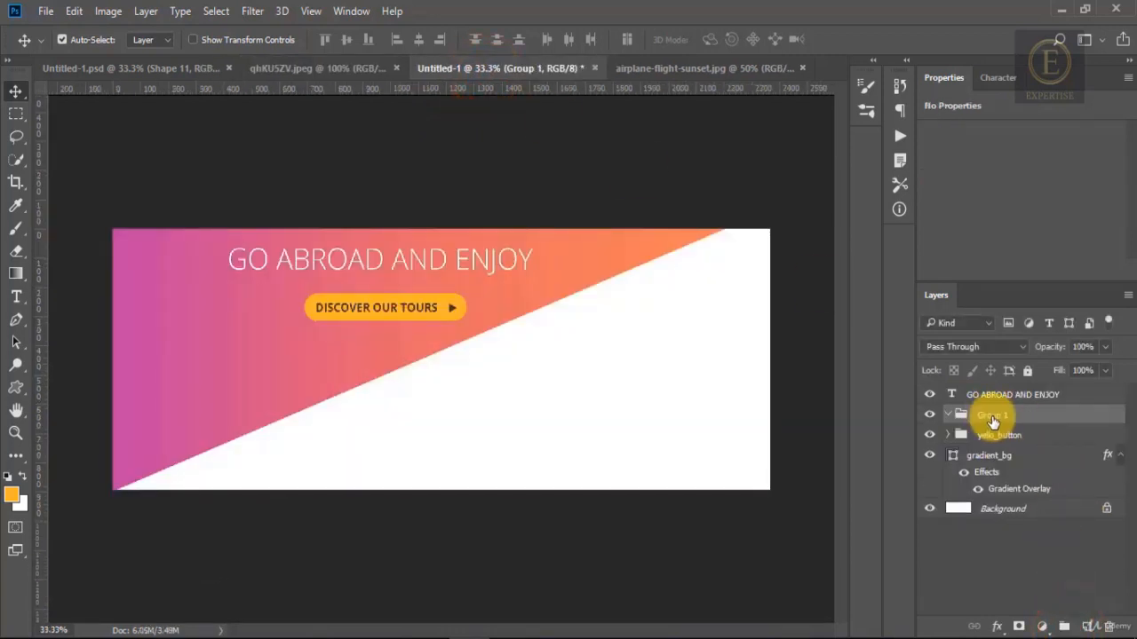
double_click(992, 416)
type("d")
key("Return")
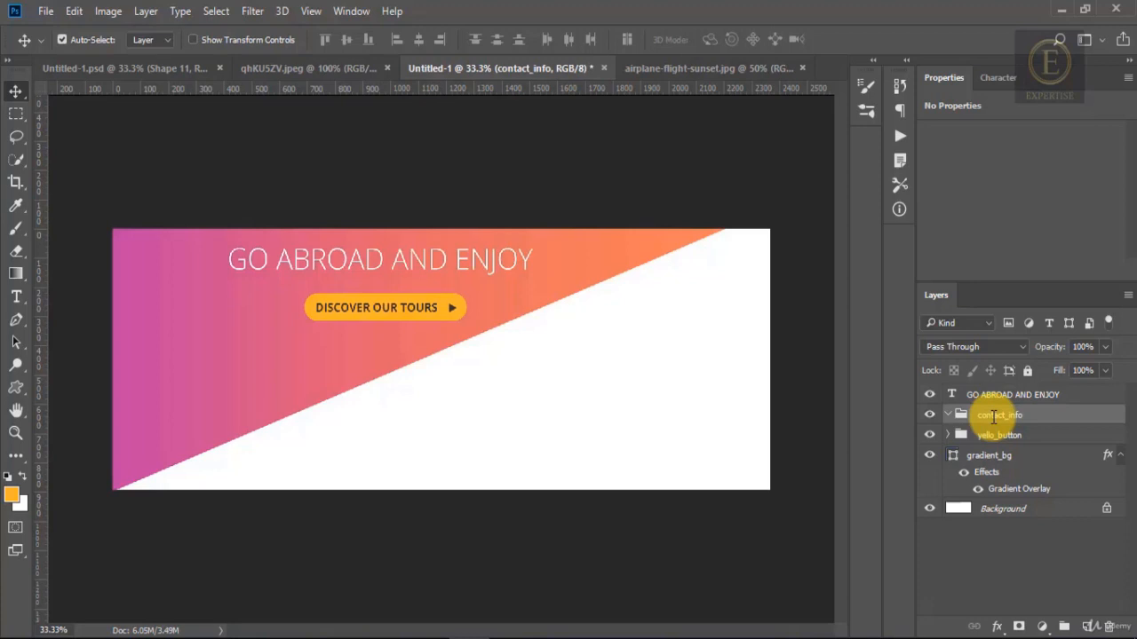
Add a new layer inside contact_info and write the street address as text on the gradient, following the reference image
left_click(1086, 627)
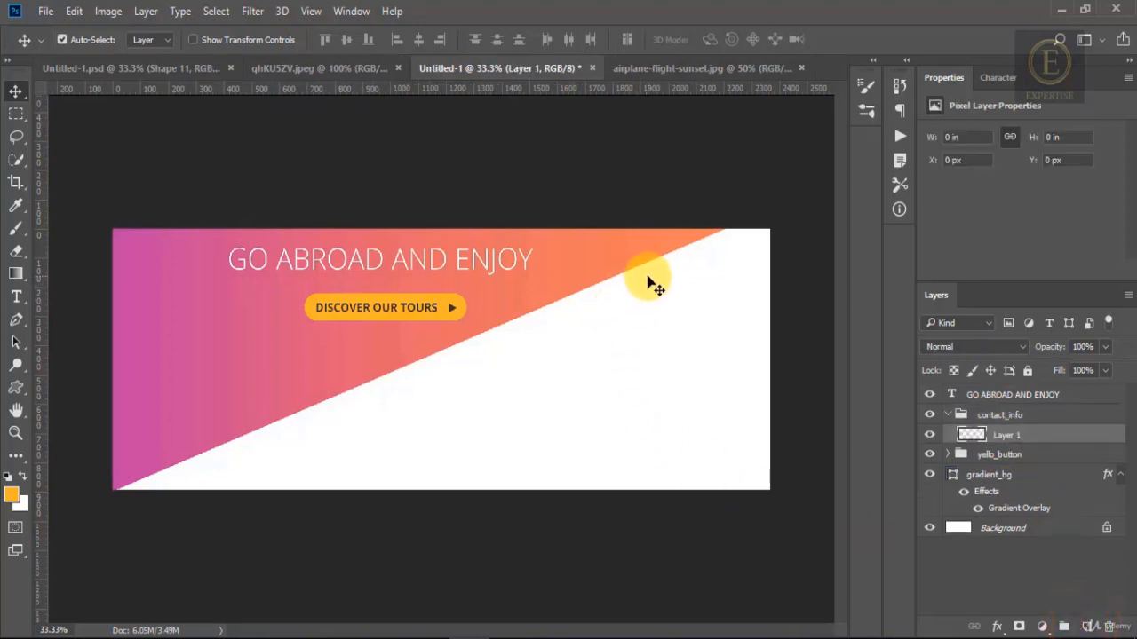
key("t")
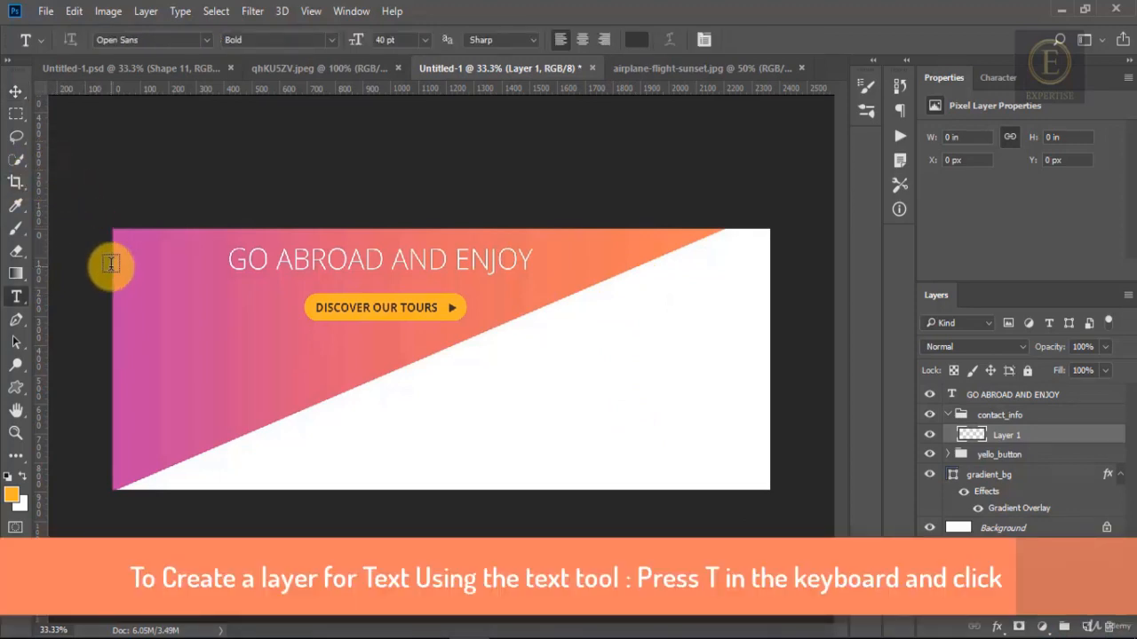
left_click(297, 71)
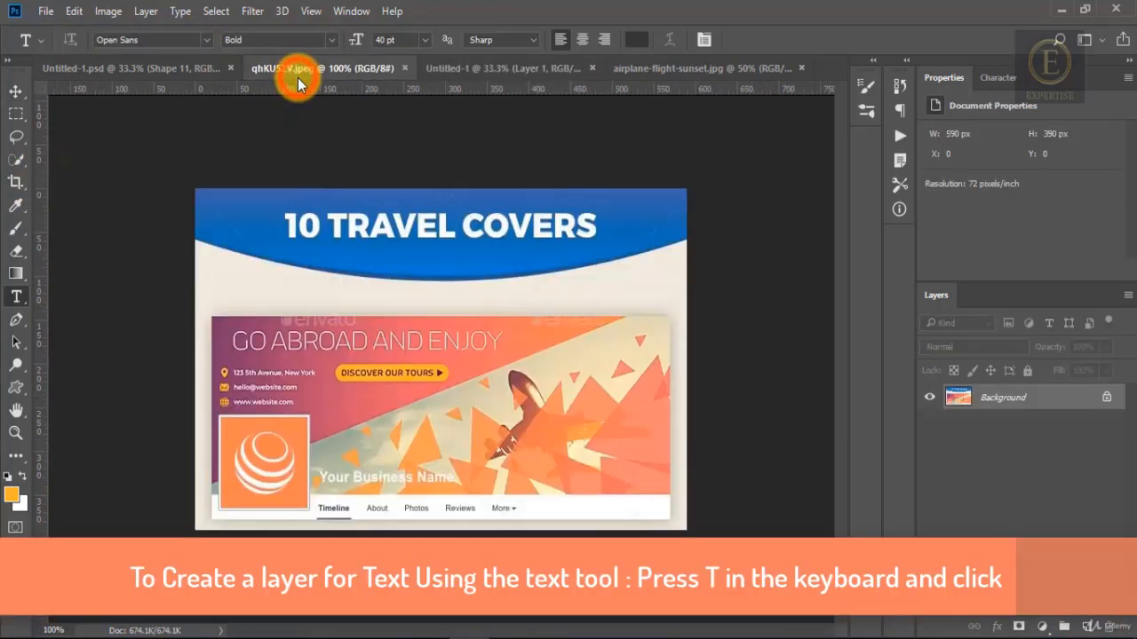
left_click(471, 74)
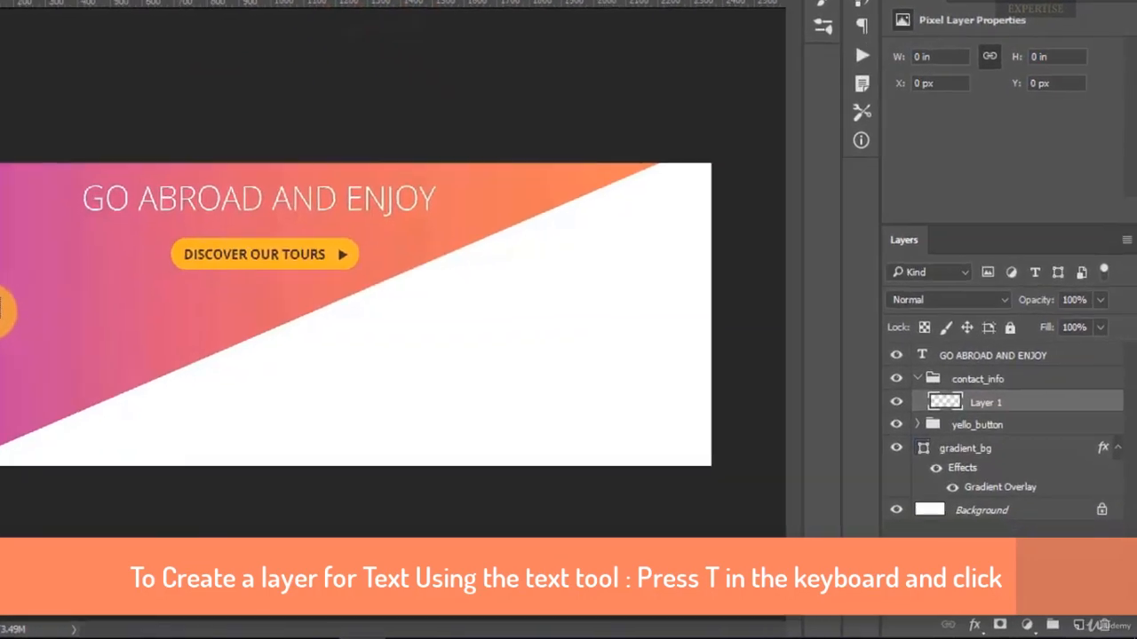
left_click(2, 308)
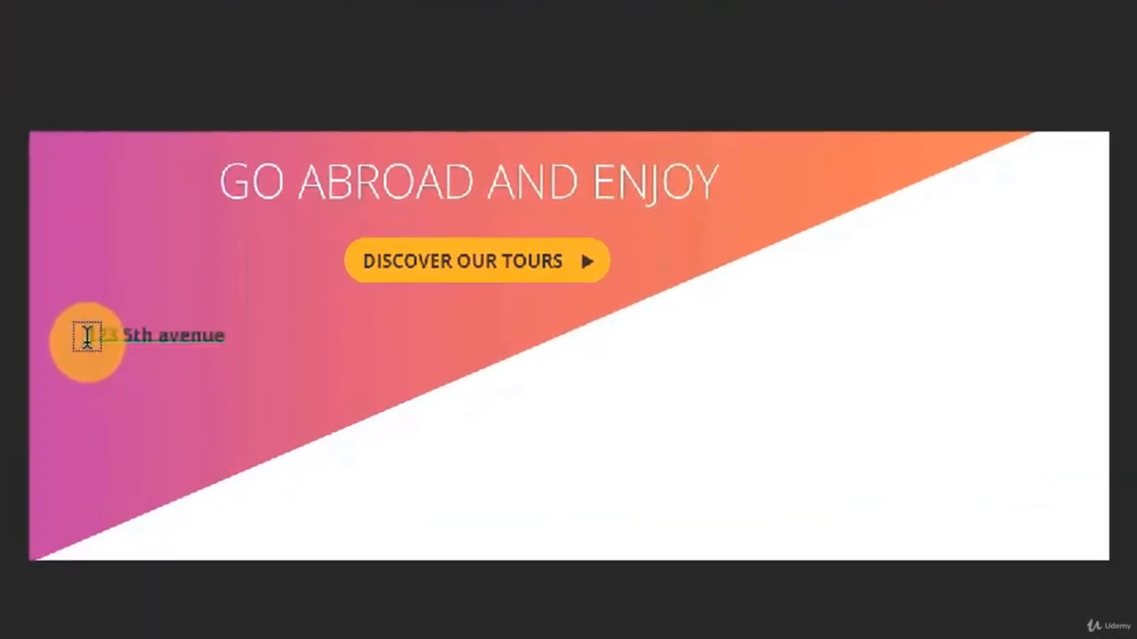
type("NewYork")
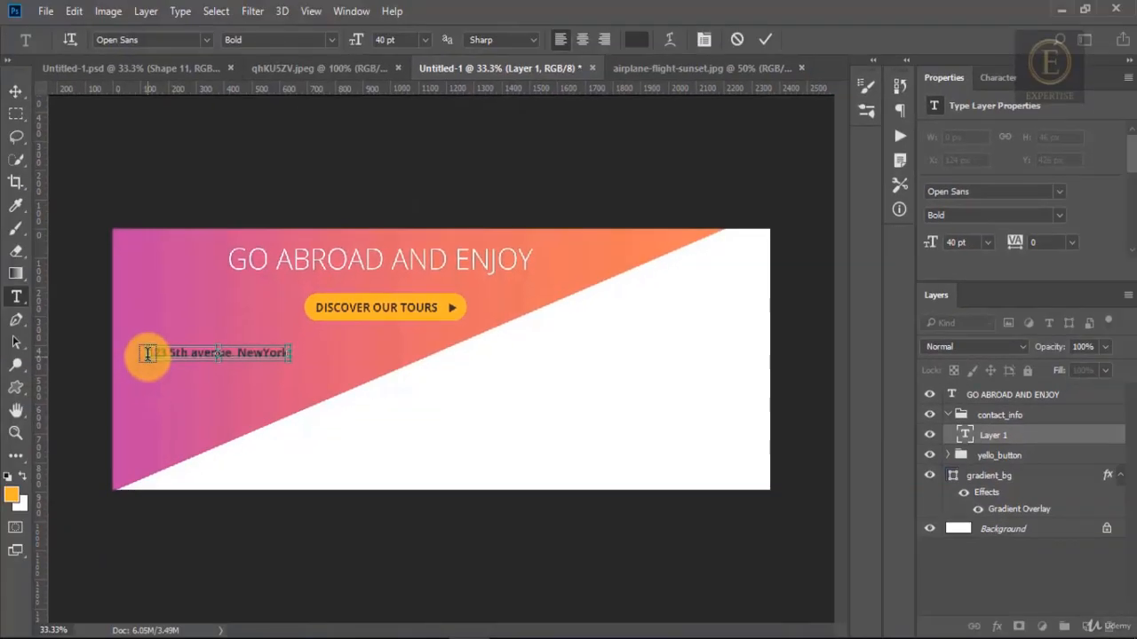
Set the address text's colour to white and its Open Sans font style to Regular
triple_click(147, 353)
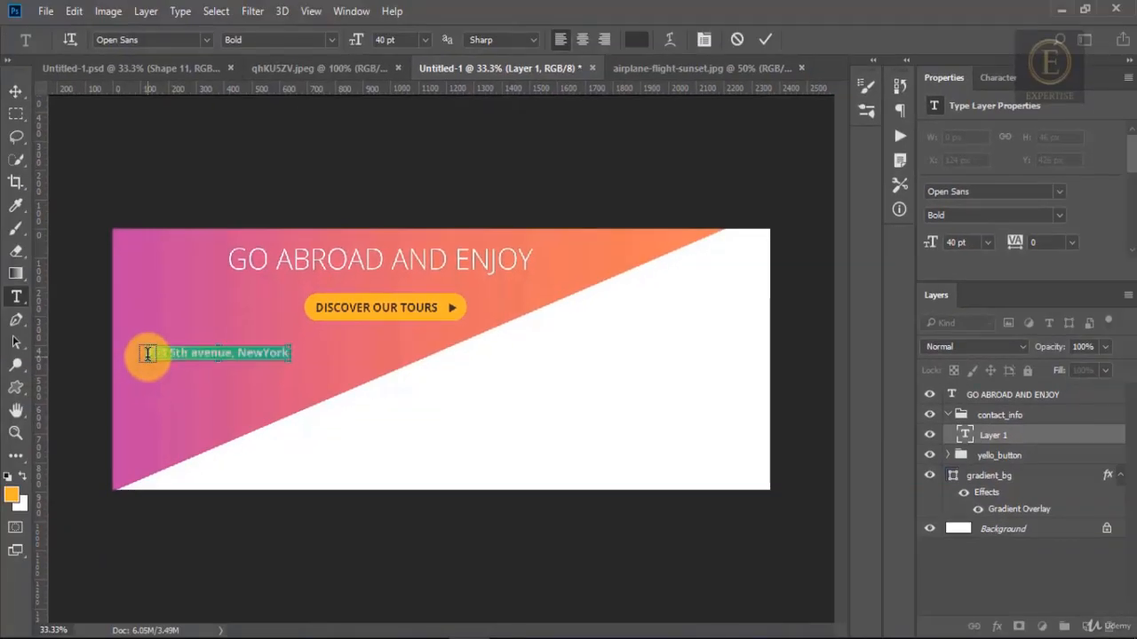
left_click(636, 39)
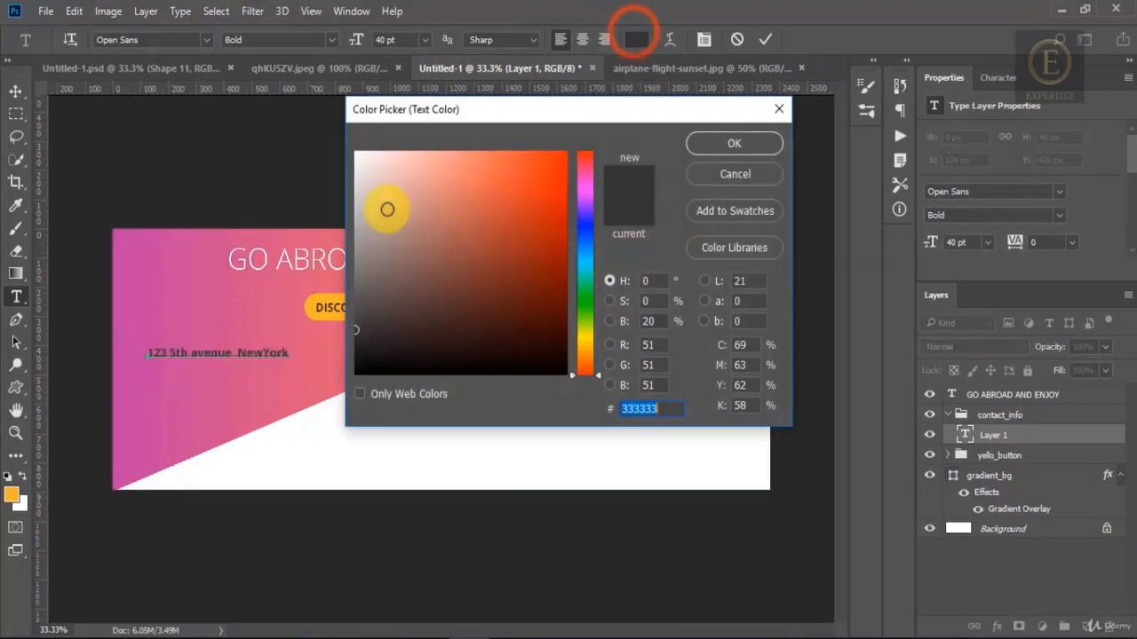
left_click_drag(386, 208, 347, 115)
left_click(743, 143)
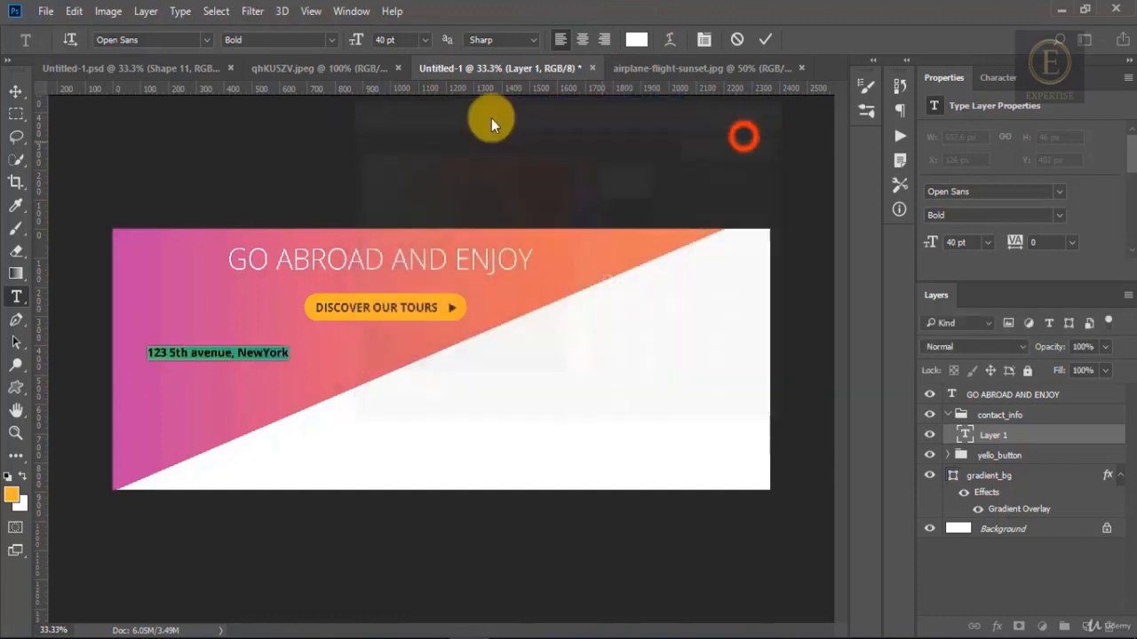
left_click(331, 39)
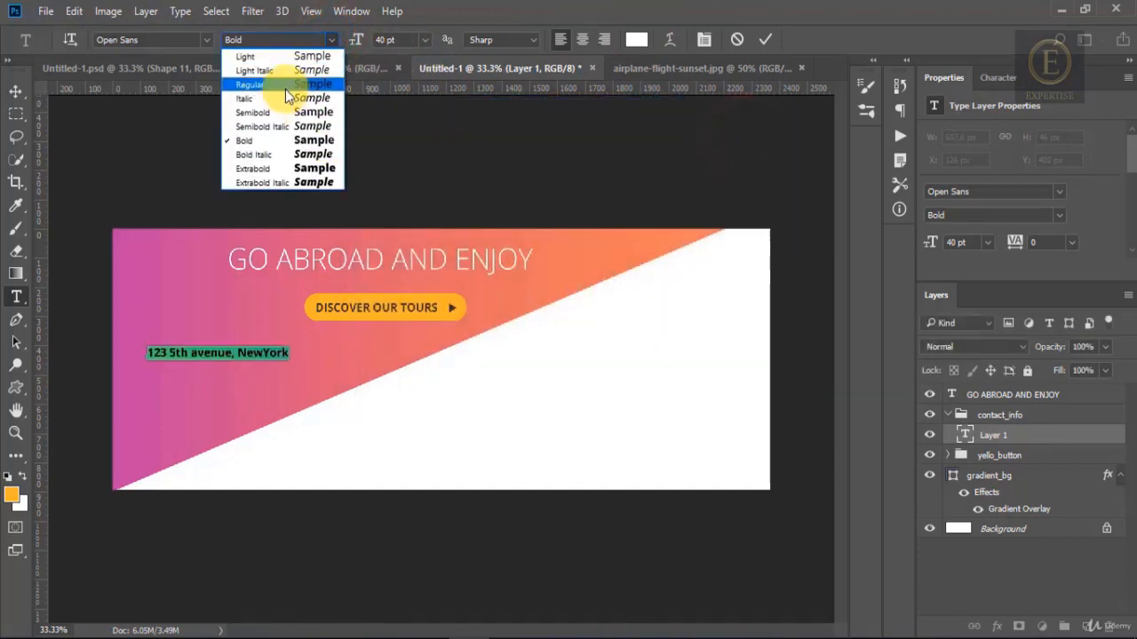
left_click(285, 86)
left_click(16, 90)
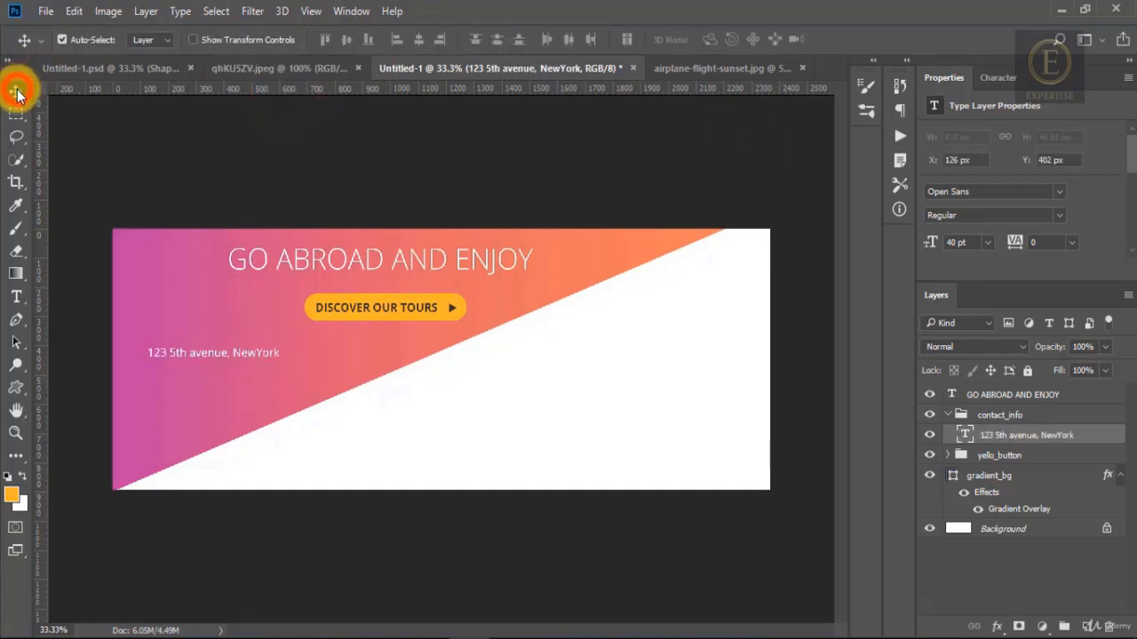
Compare the address with the reference image and duplicate its text layer as website
left_click(284, 69)
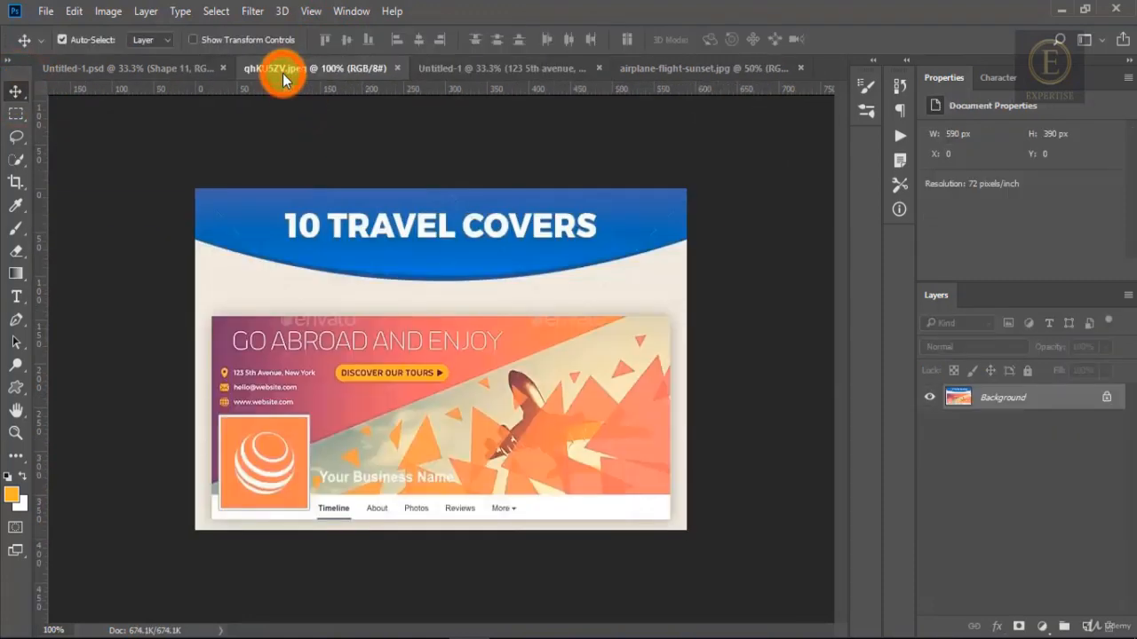
left_click(451, 66)
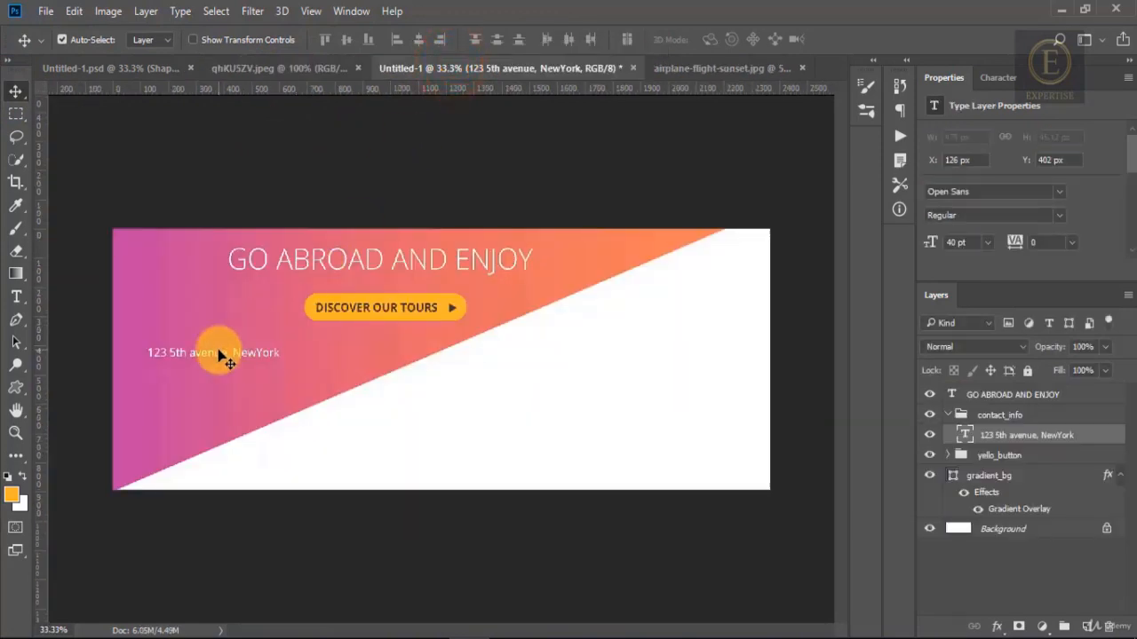
right_click(957, 431)
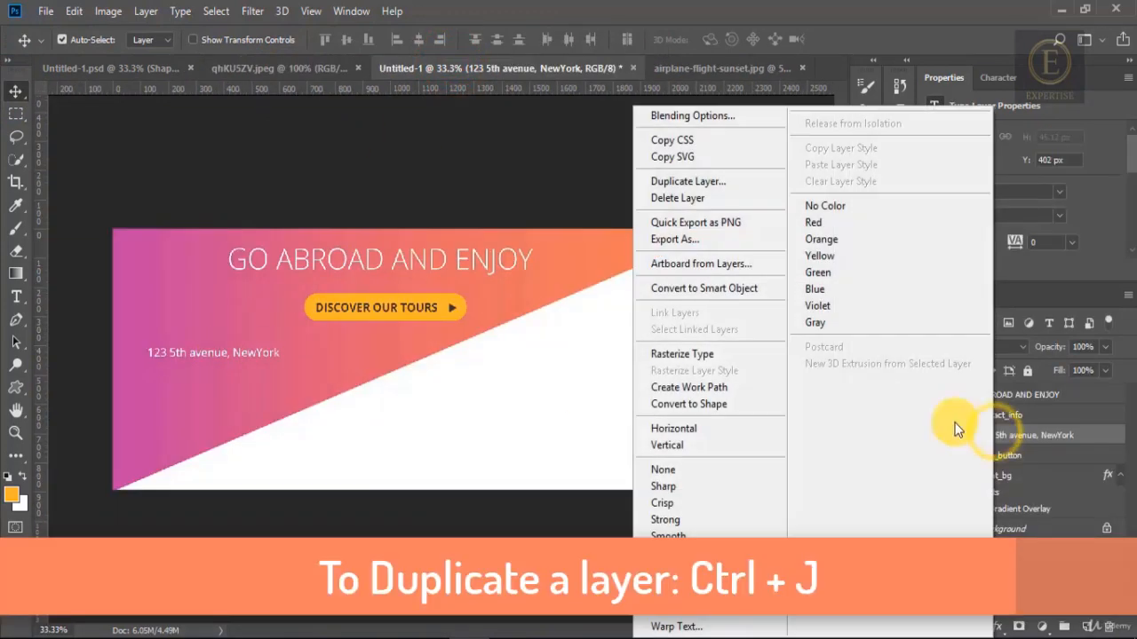
left_click(727, 182)
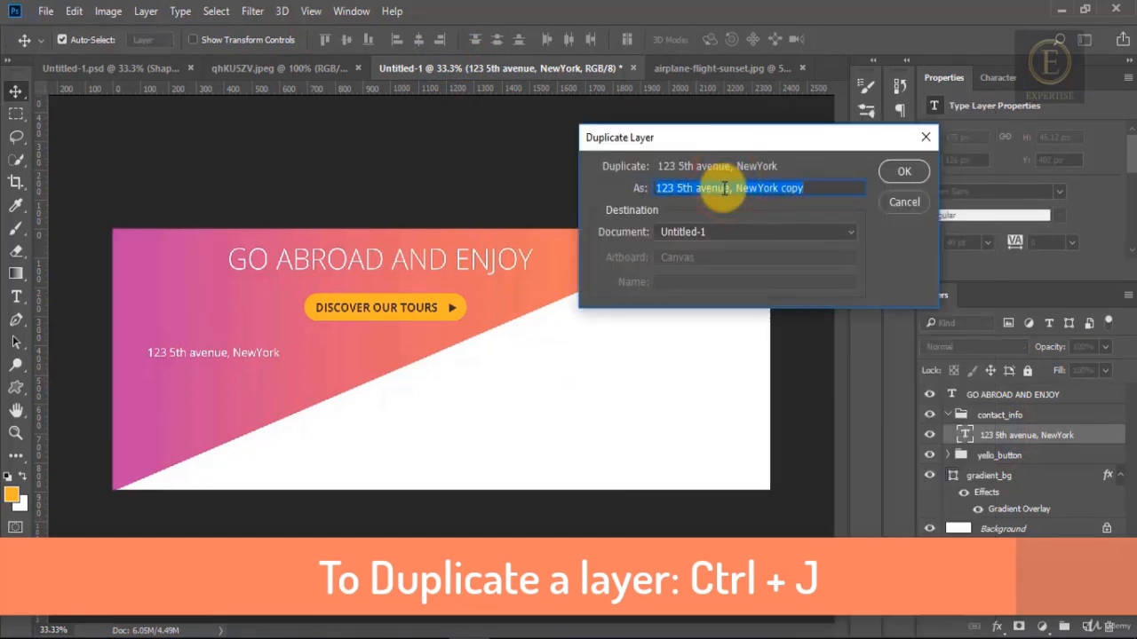
type("website")
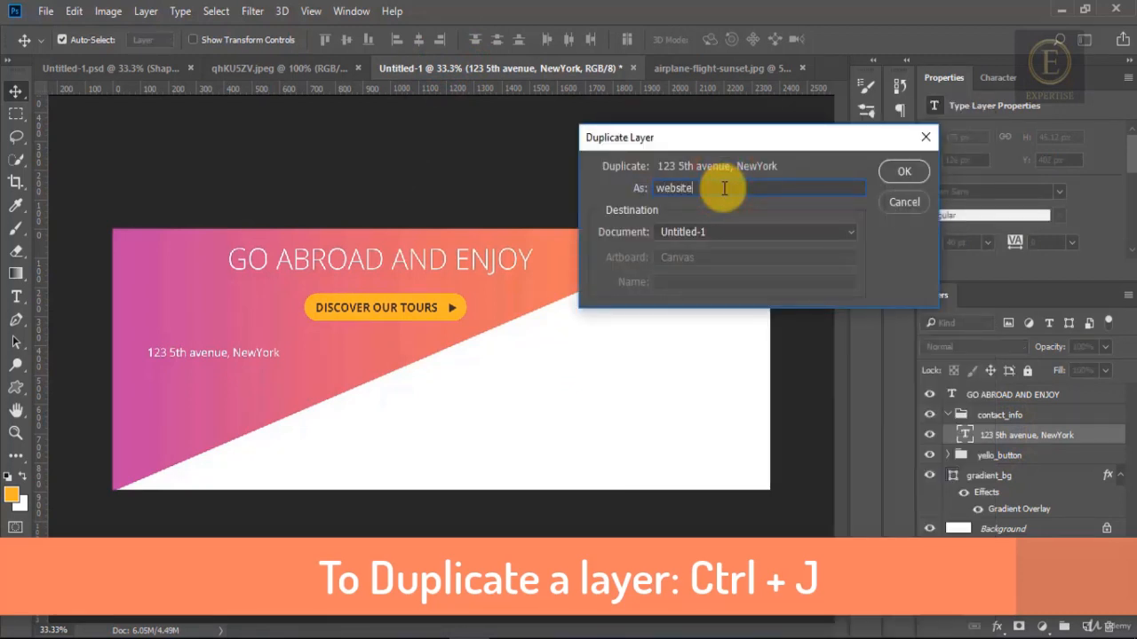
key("Return")
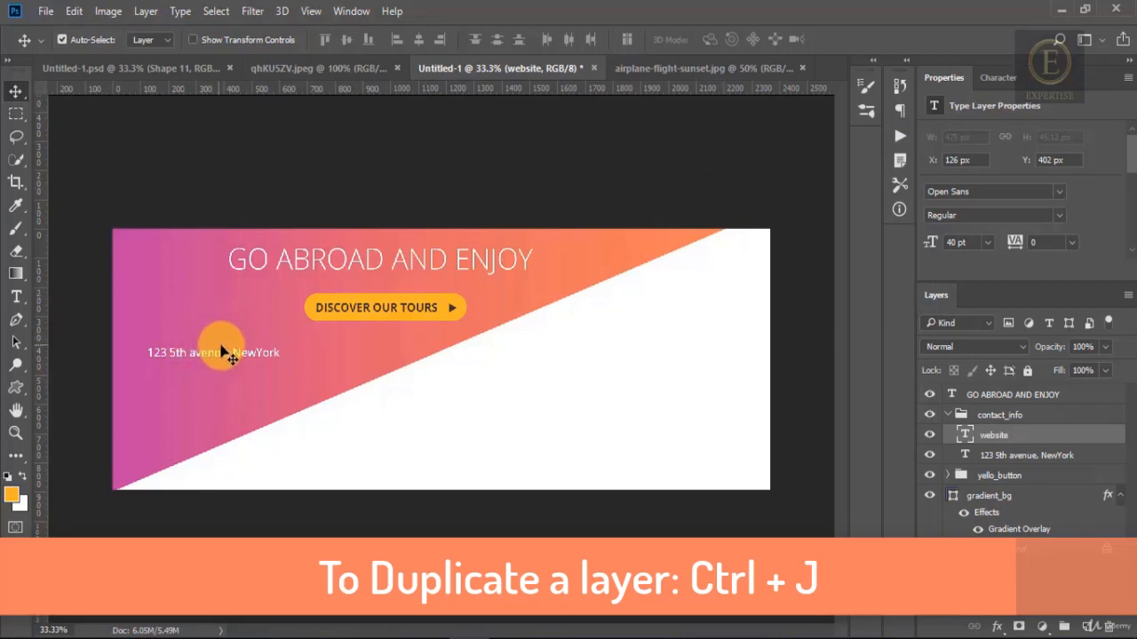
Move the website text layer 70 px down to Y 472 px, below the address line
key("shift+Down")
key("shift+Down")
key("shift+Down")
key("shift+Down")
key("shift+Down")
key("shift+Down")
key("shift+Down")
Replace the duplicated line's text with the contact e-mail address and compare it with the reference image
key("t")
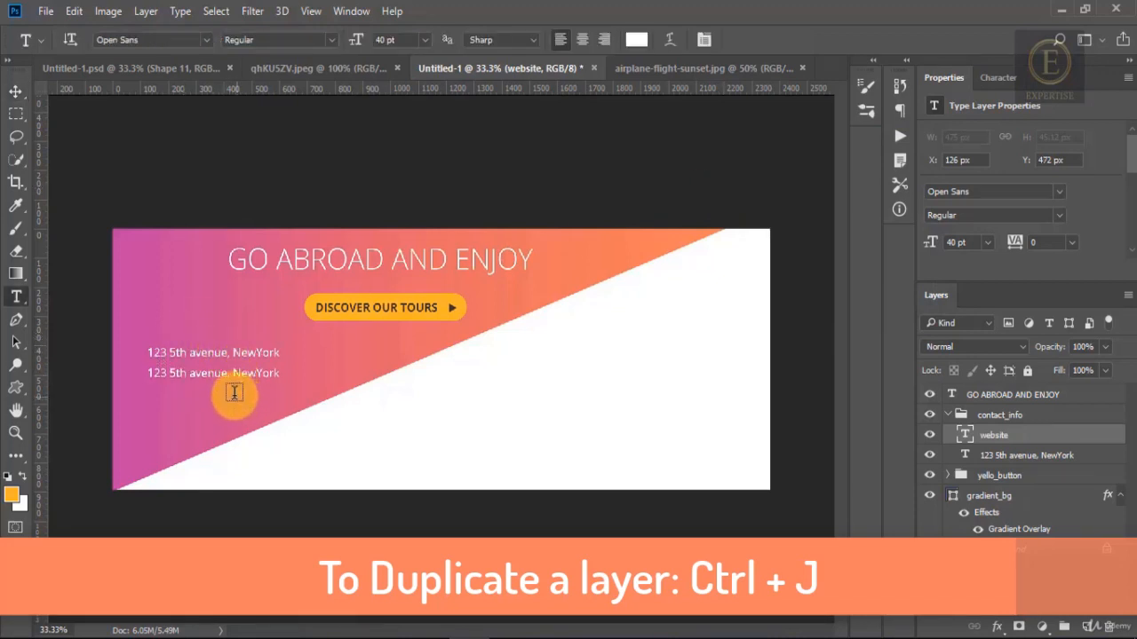
left_click(208, 373)
key("ctrl+a")
type("he")
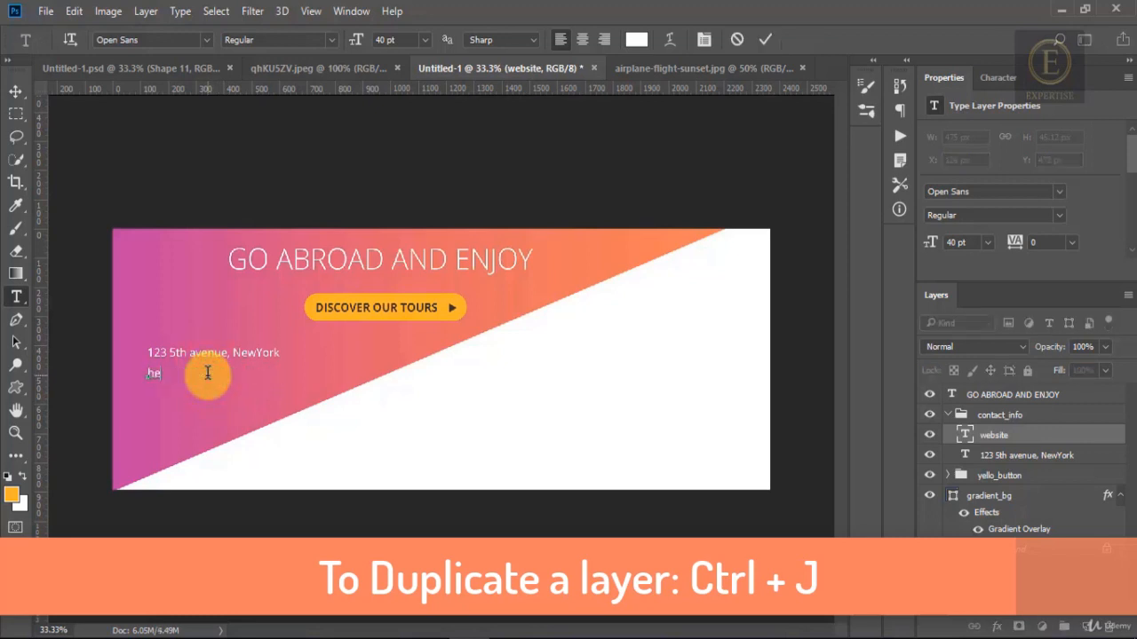
type("llo")
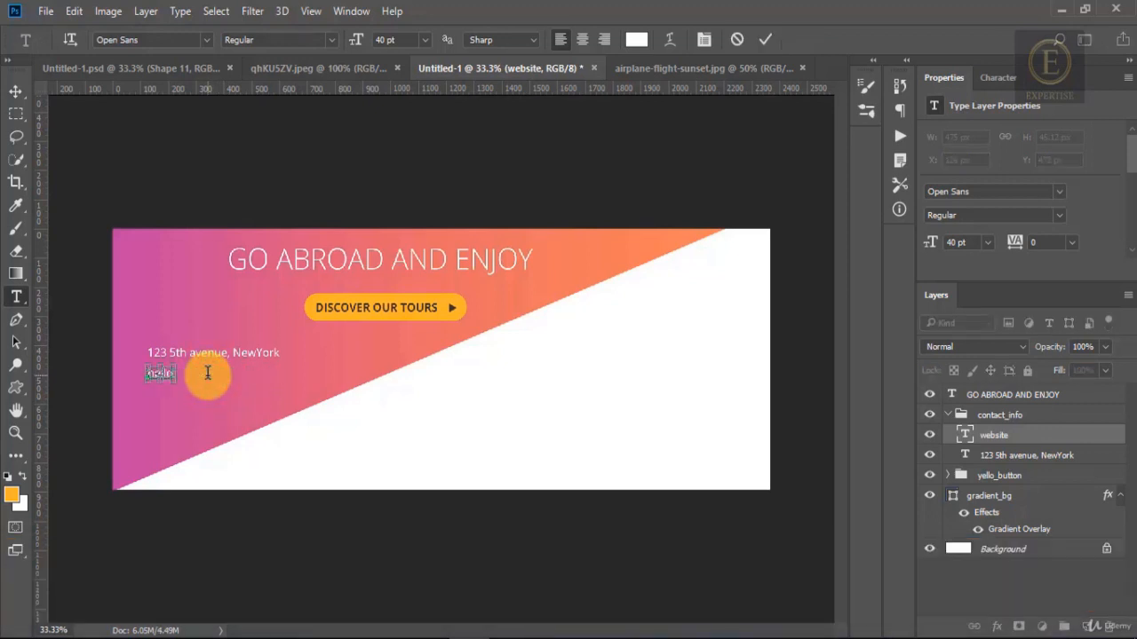
type("@website.com")
left_click(16, 91)
left_click(343, 67)
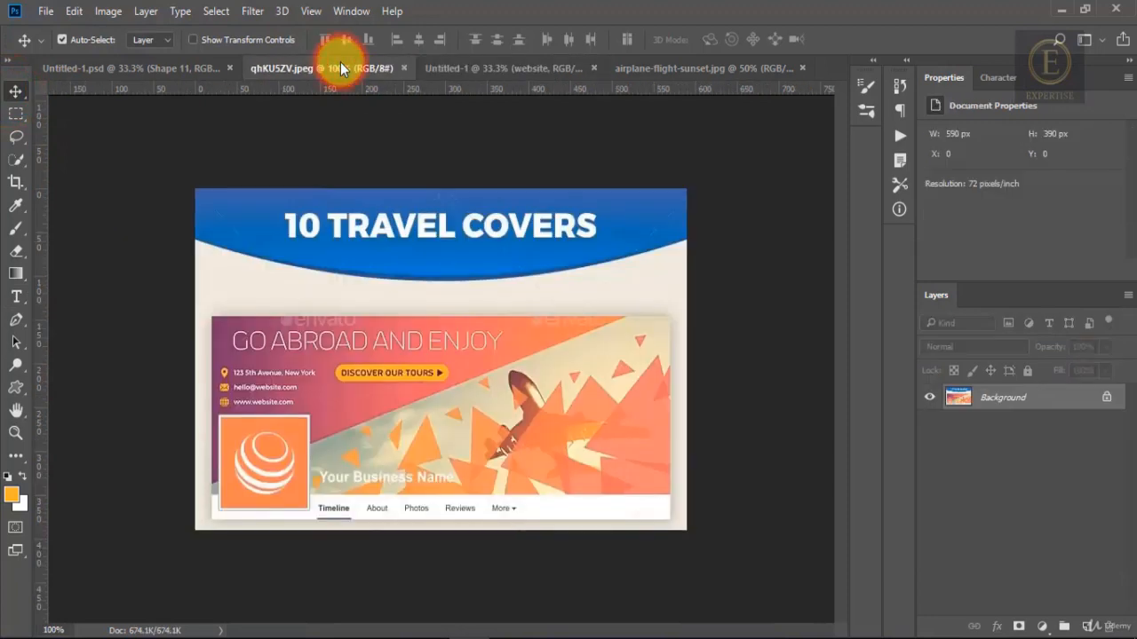
left_click(491, 68)
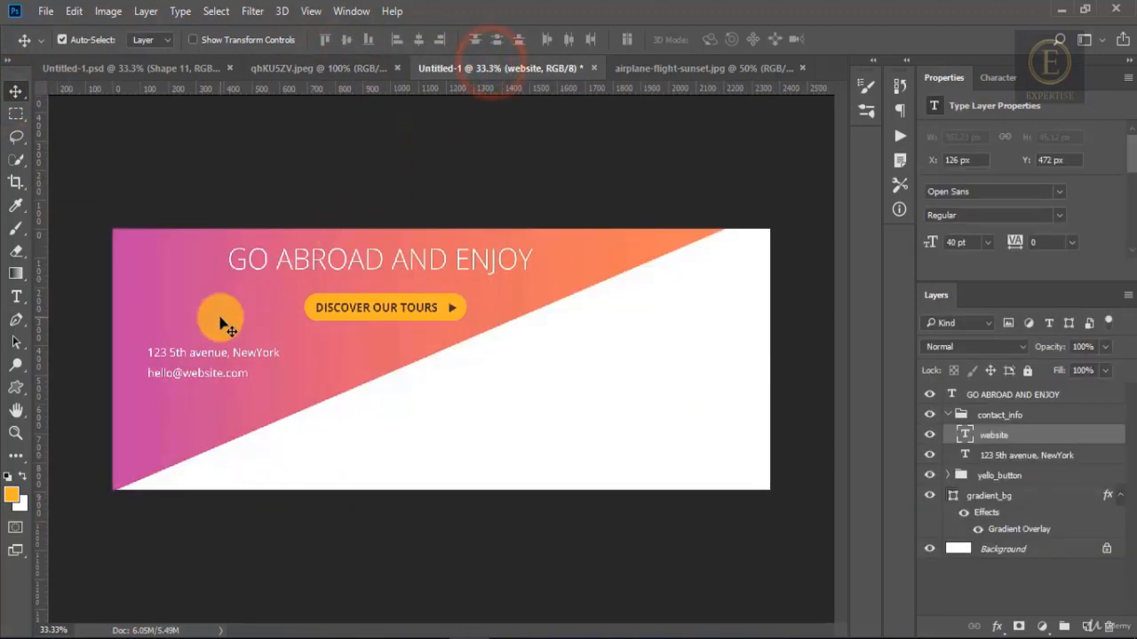
Duplicate the e-mail text layer and move the copy 80 px down to Y 552 px, below the e-mail line
key("ctrl")
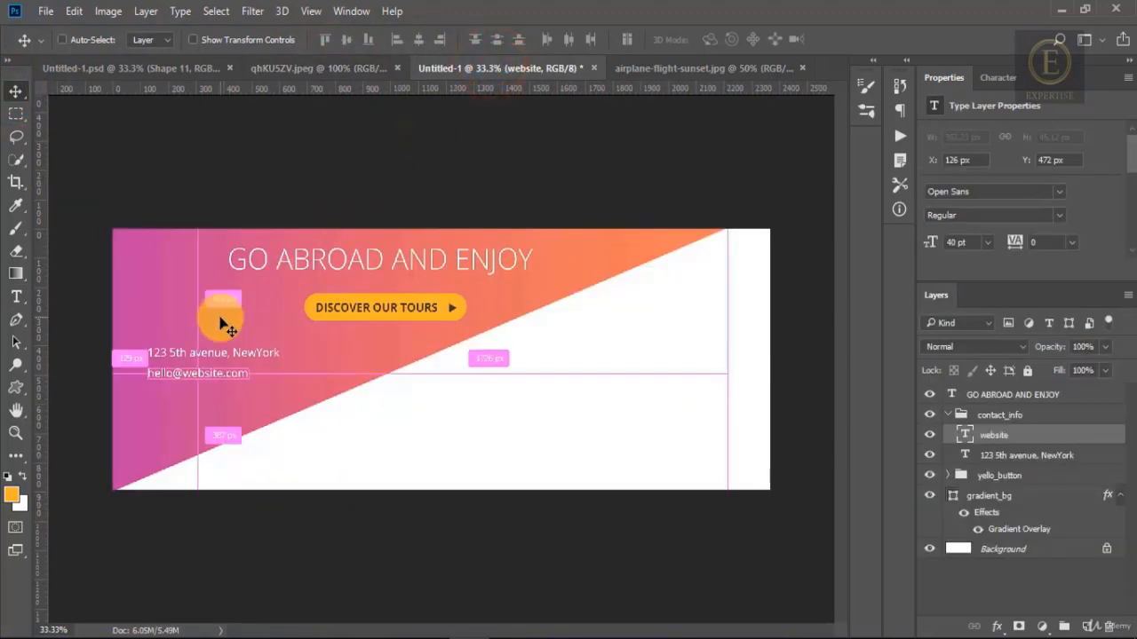
key("ctrl+j")
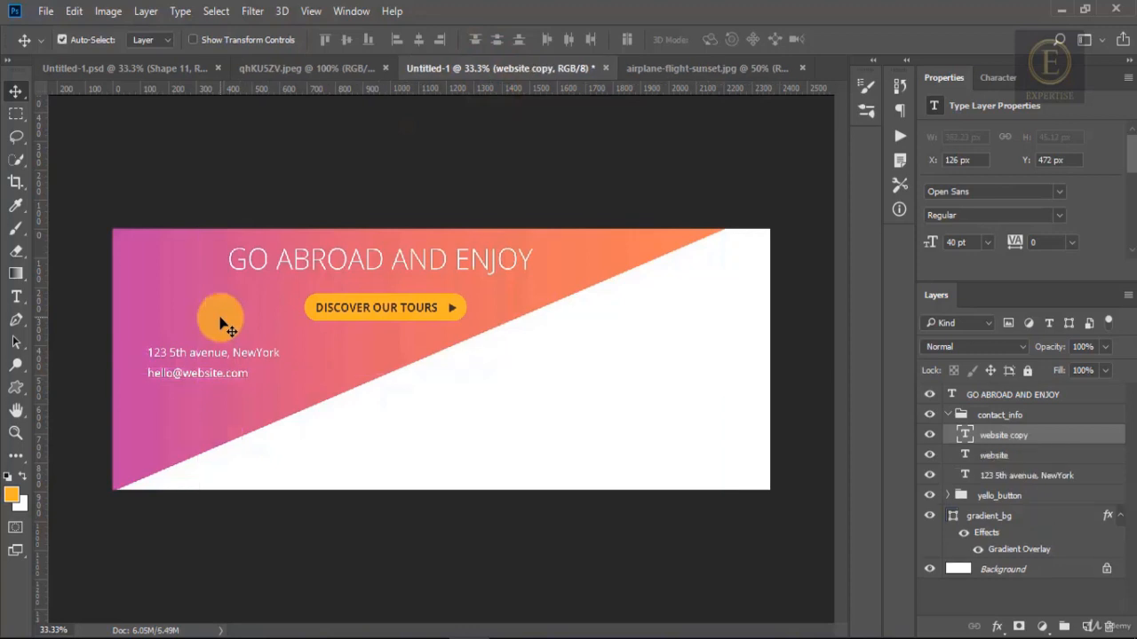
key("shift+Down")
key("shift+Down")
key("shift+Down")
key("shift+Down")
key("shift+Down")
key("shift+Down")
key("shift+Down")
key("shift+Down")
left_click(327, 66)
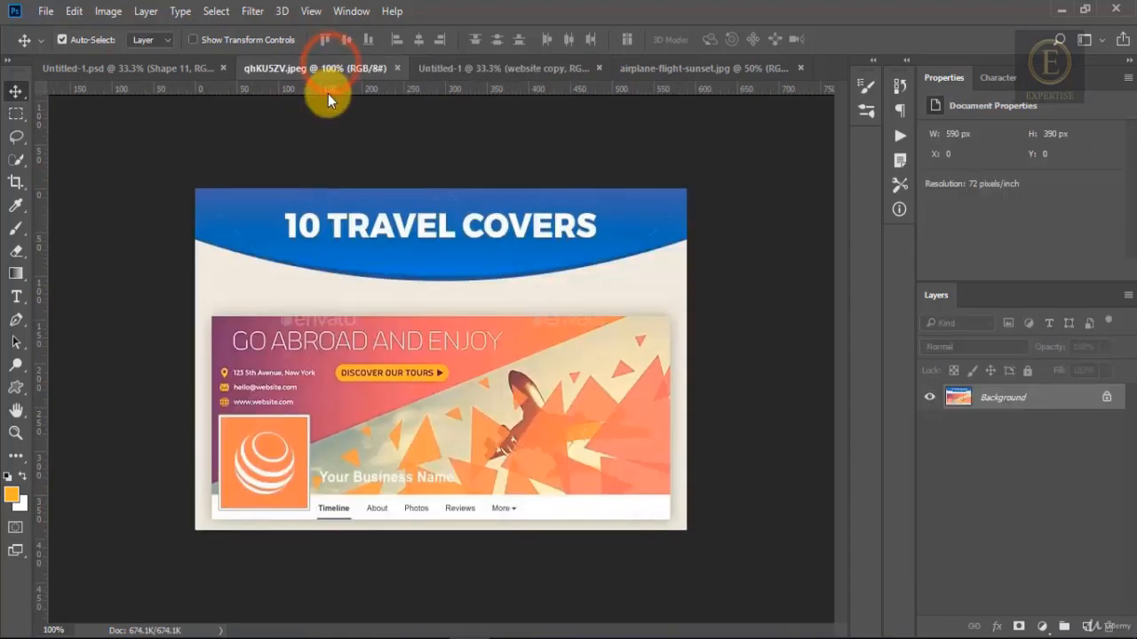
left_click(451, 69)
key("t")
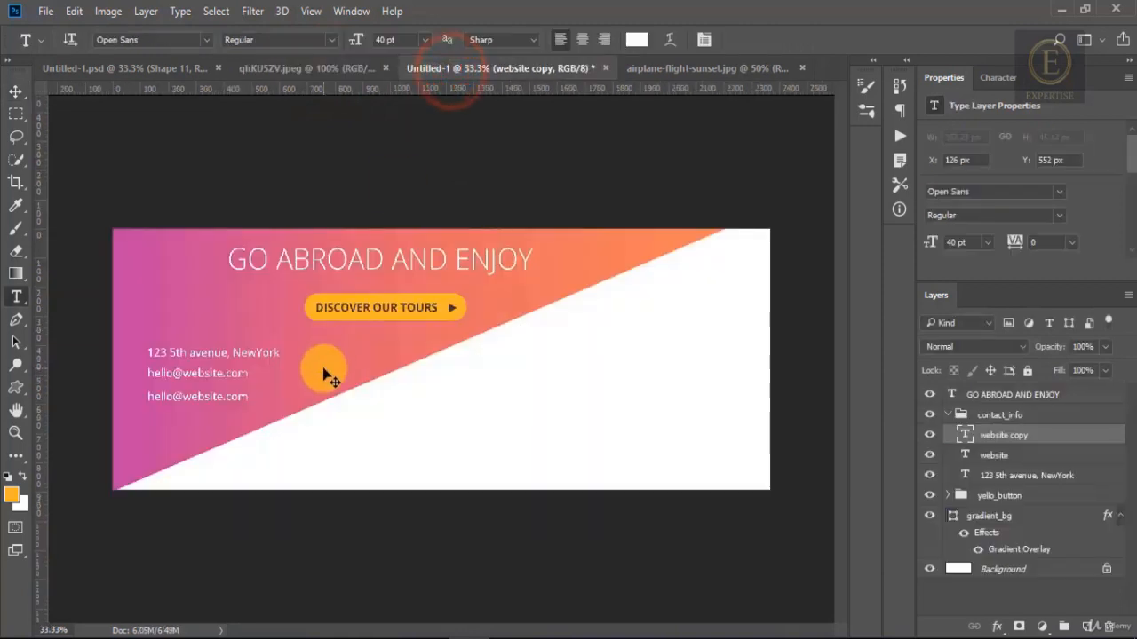
left_click_drag(183, 397, 153, 396)
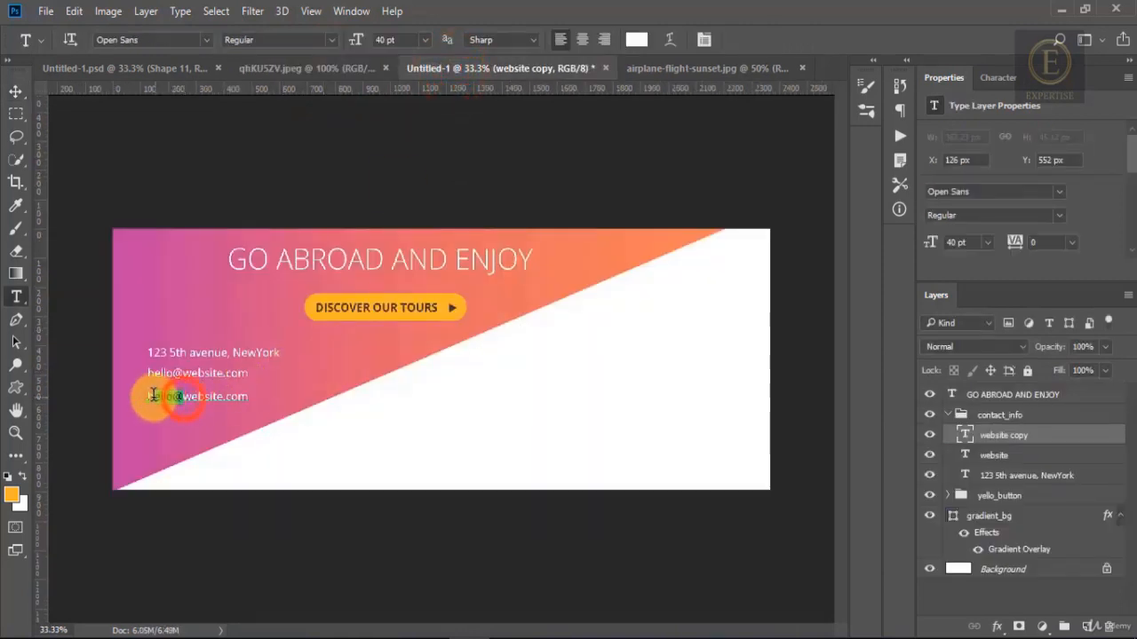
type("www.")
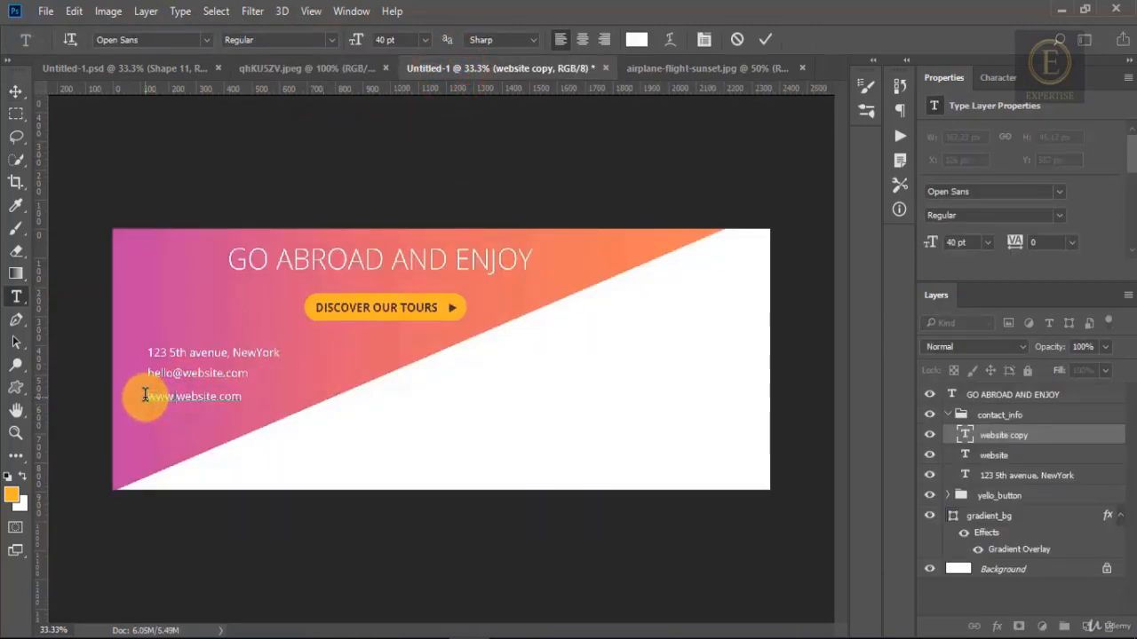
left_click(16, 91)
Add a vertical guide at X 126 px along the start of the contact lines and compare with the reference image
left_click_drag(45, 244, 147, 245)
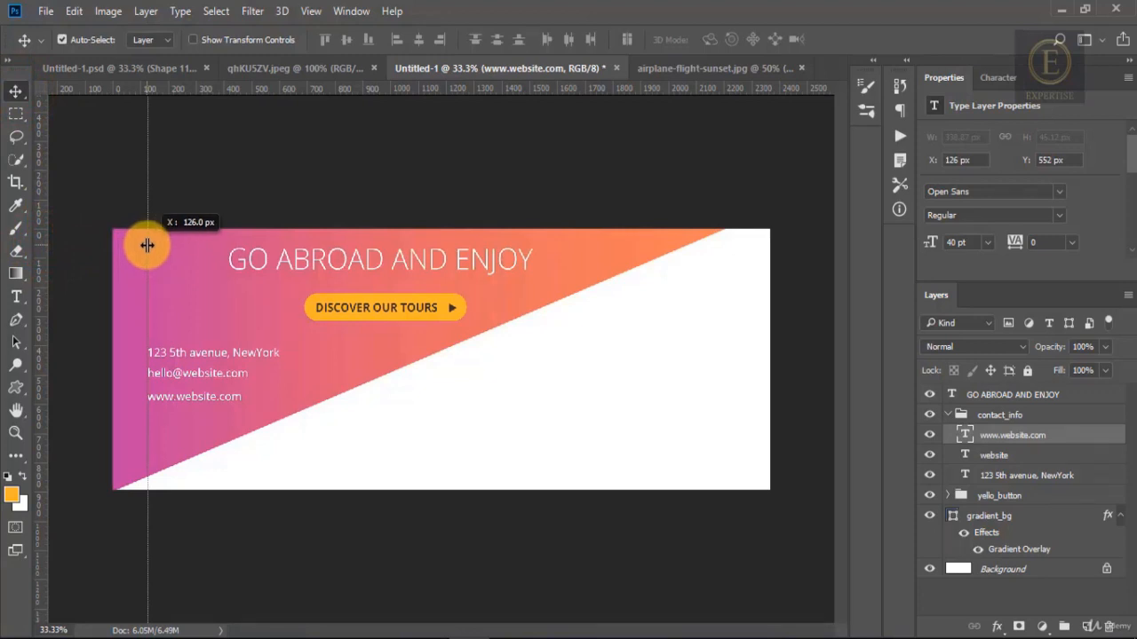
left_click_drag(147, 245, 147, 245)
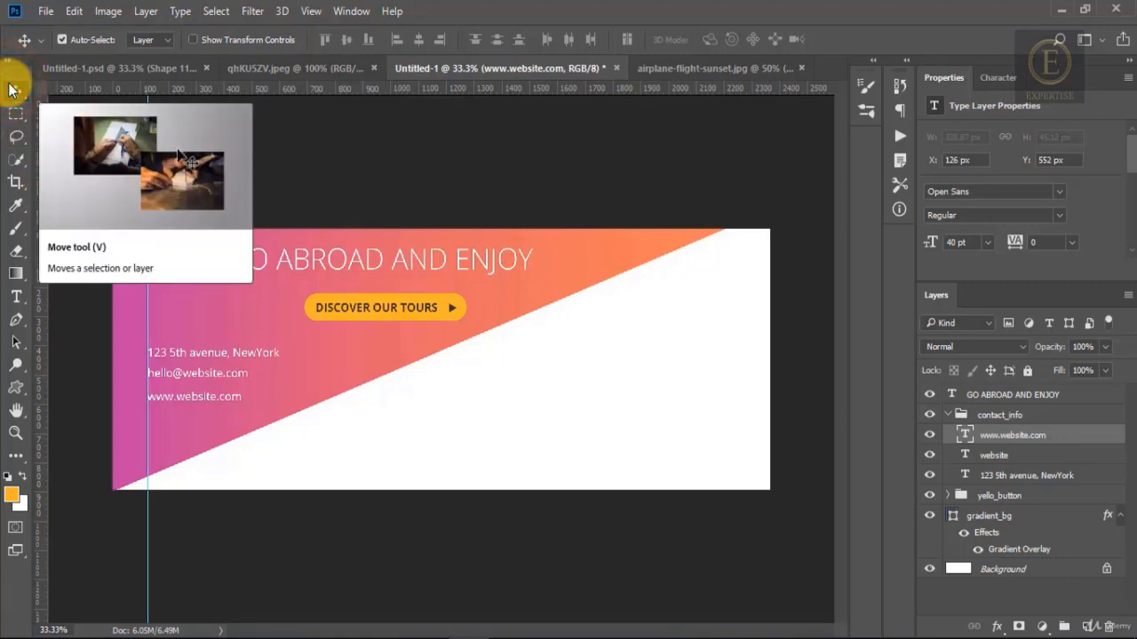
left_click(244, 71)
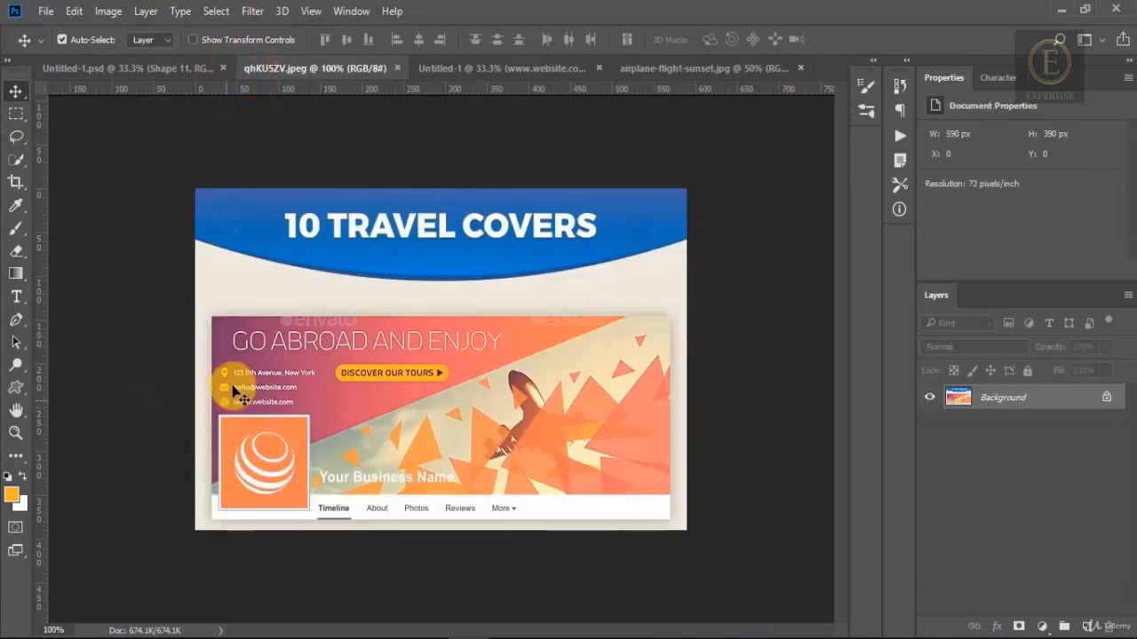
left_click(507, 71)
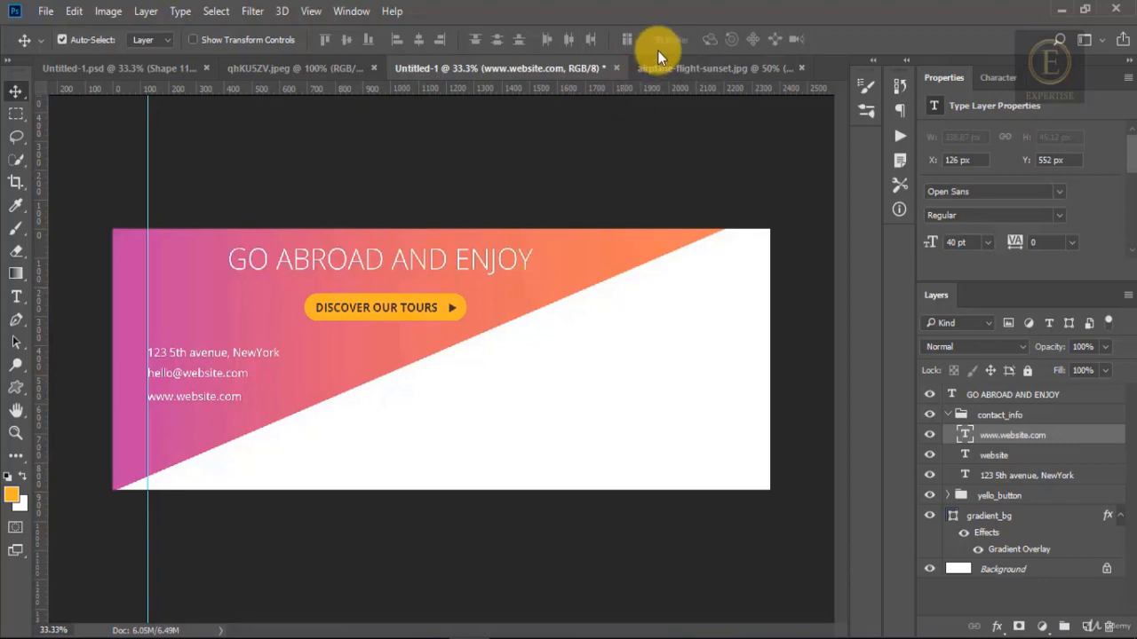
Copy the airplane-flight-sunset.jpg image into the cover document and place its layer between gradient_bg and Background
left_click(681, 67)
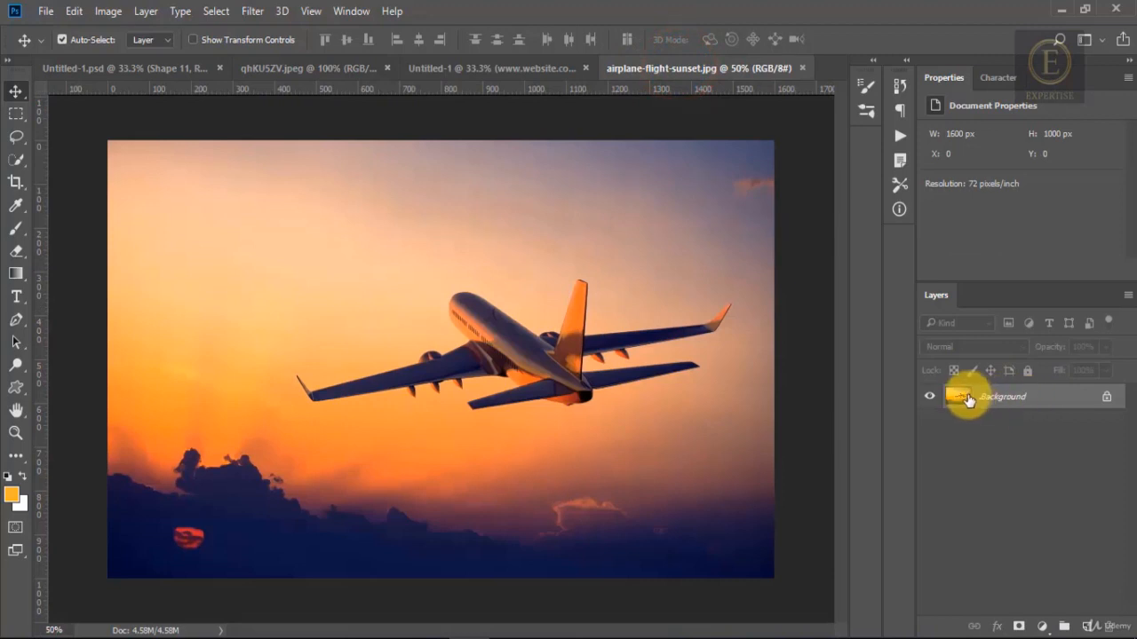
left_click_drag(961, 398, 568, 361)
left_click_drag(999, 427, 980, 573)
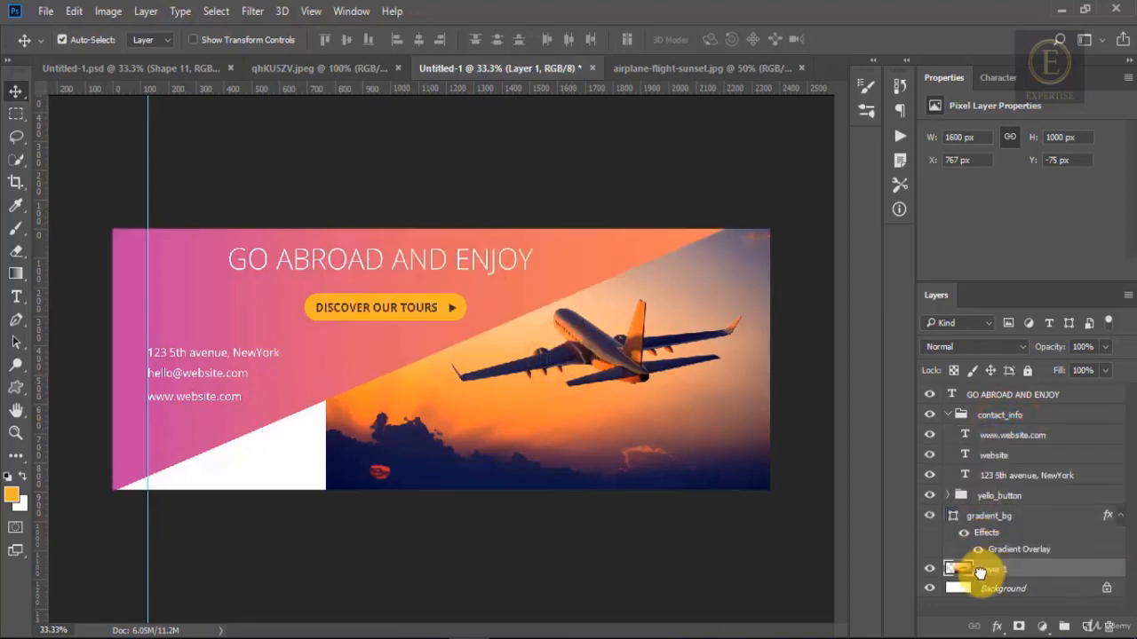
Scale the airplane photo up to about 2366 by 1479 px so it covers the whole white area of the banner
key("ctrl+t")
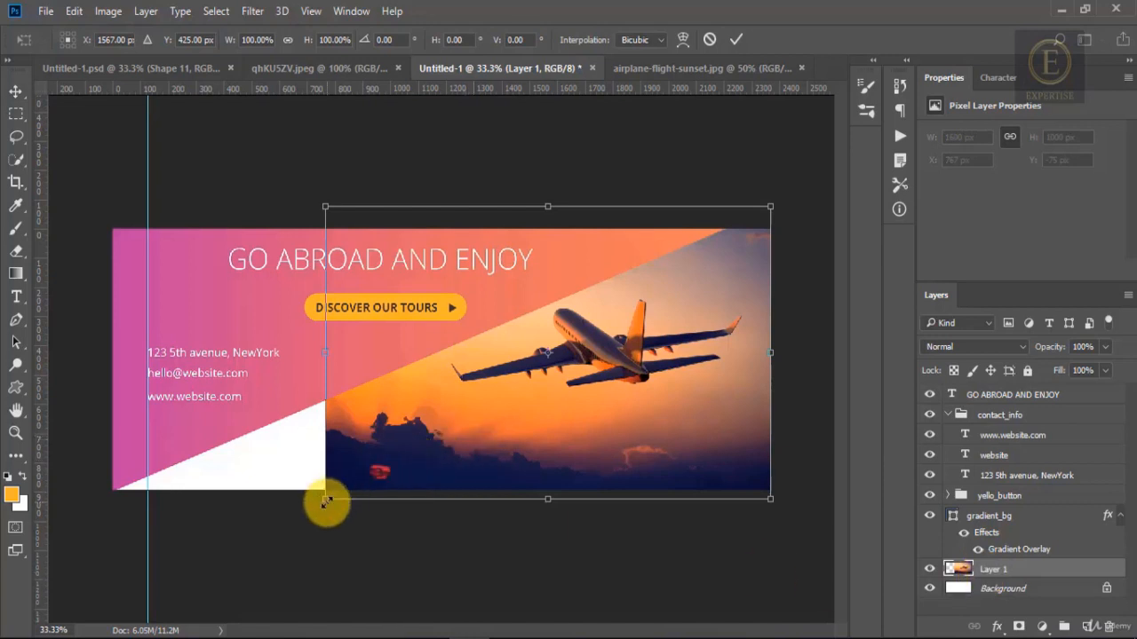
left_click_drag(326, 503, 60, 552)
key("Return")
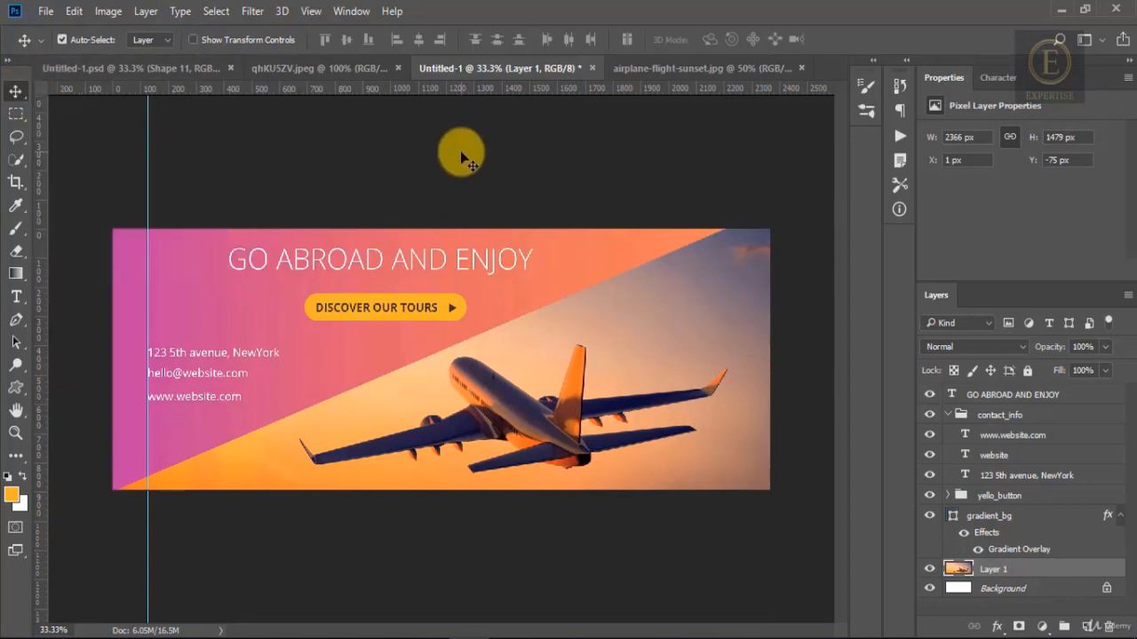
In the reference image, trace the large coral triangle near the plane as a Pen tool shape about 135 by 152 px
left_click(313, 67)
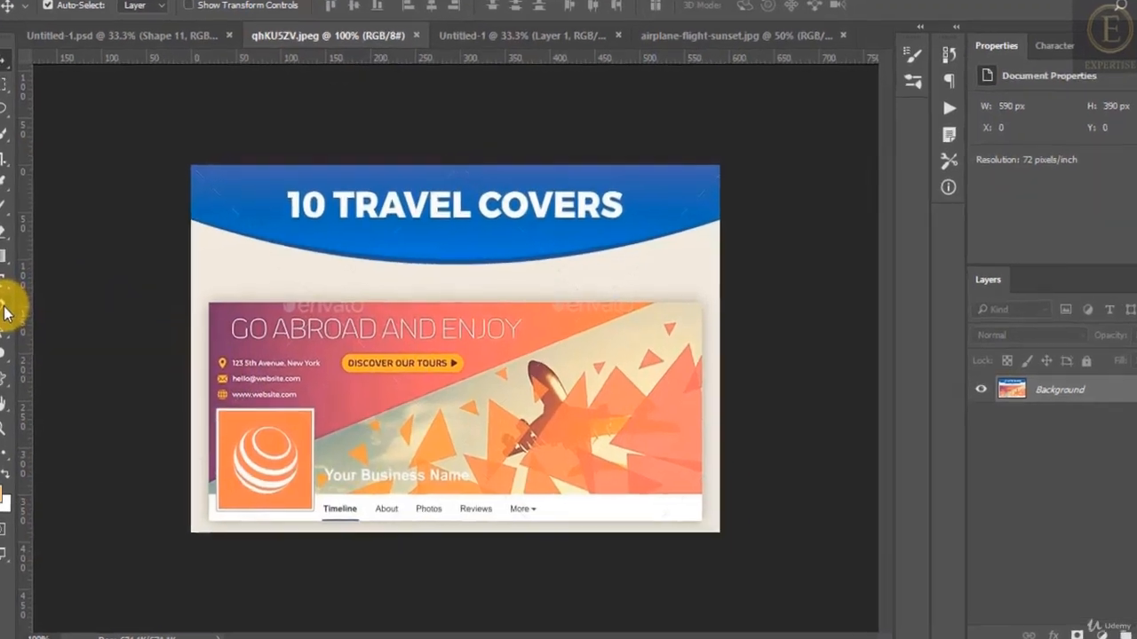
left_click(17, 320)
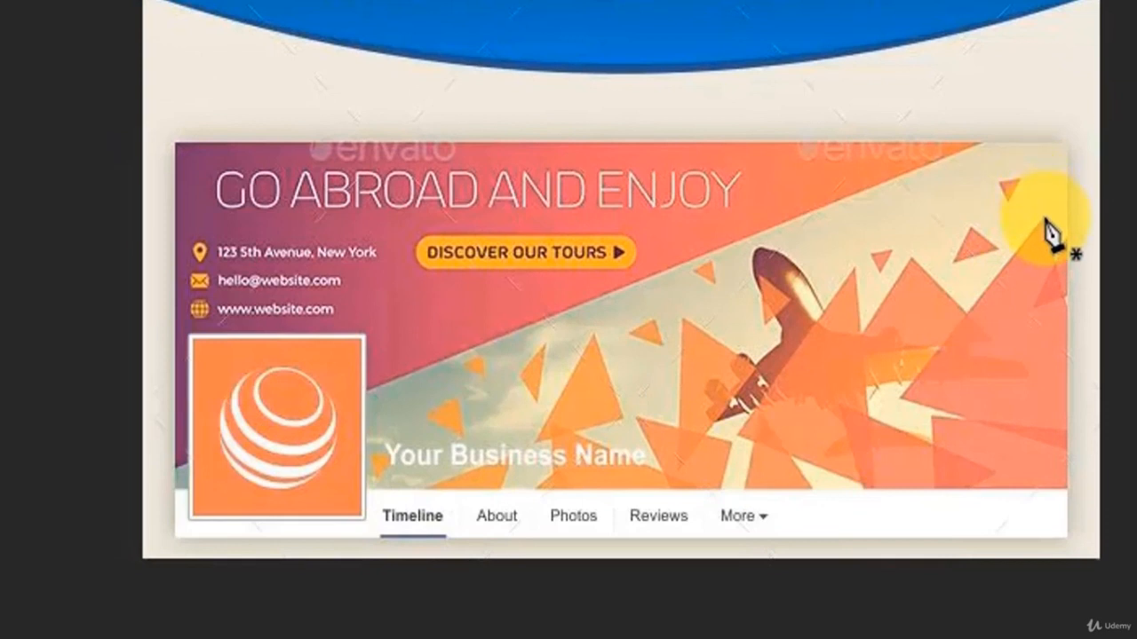
left_click(1043, 218)
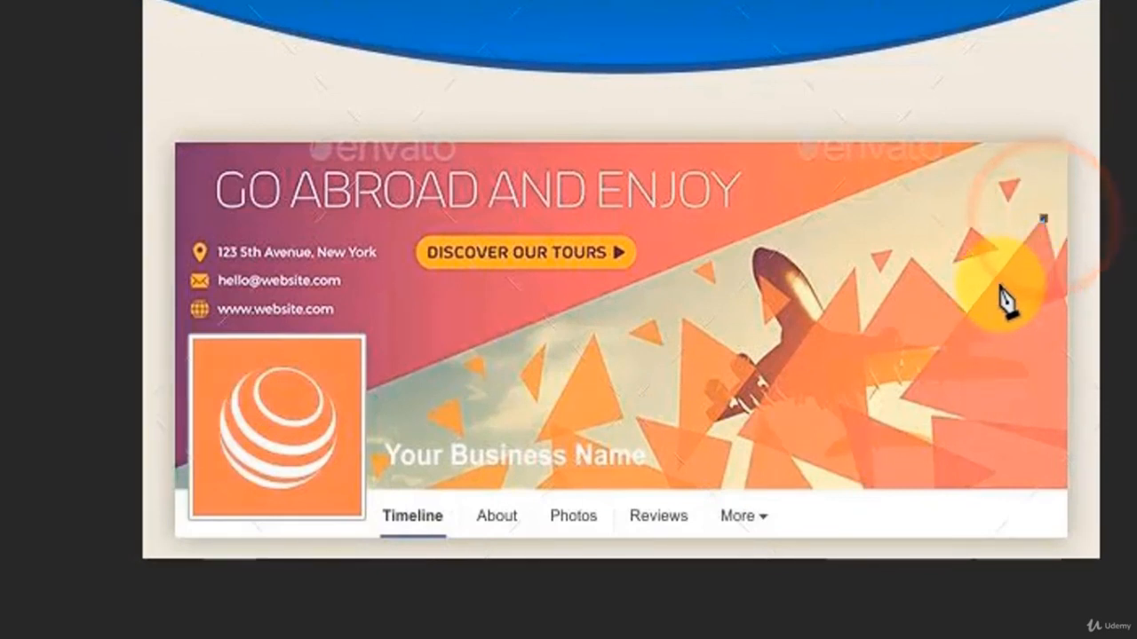
left_click(901, 397)
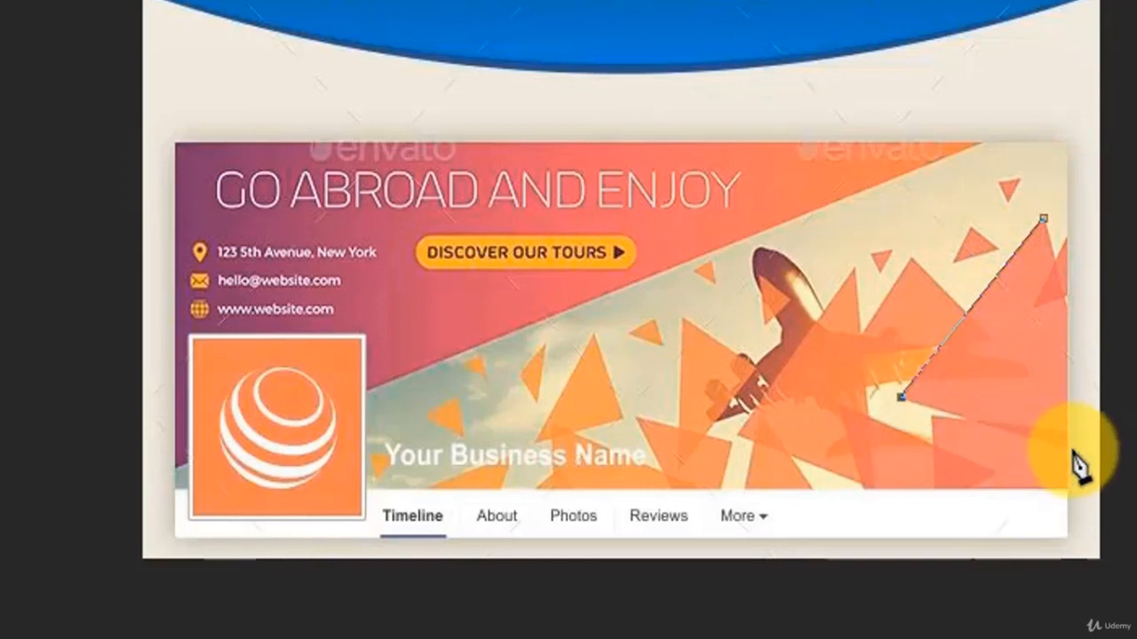
left_click(1119, 477)
left_click(1043, 219)
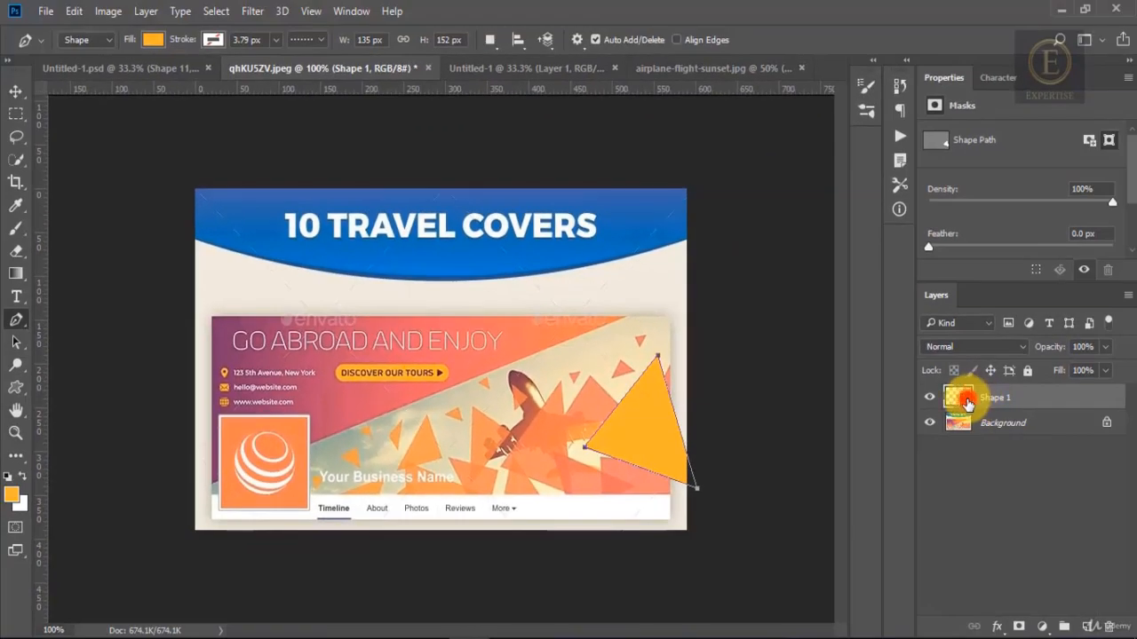
Set the traced triangle's fill to the coral colour e75a63 sampled from the reference image
double_click(966, 403)
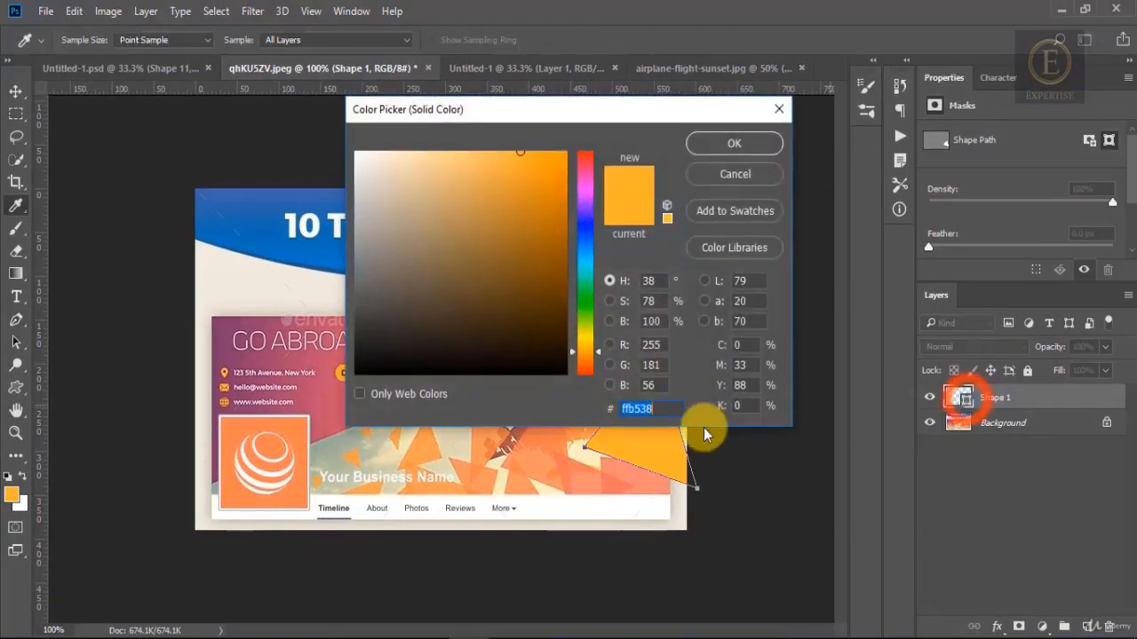
left_click(621, 480)
left_click(735, 143)
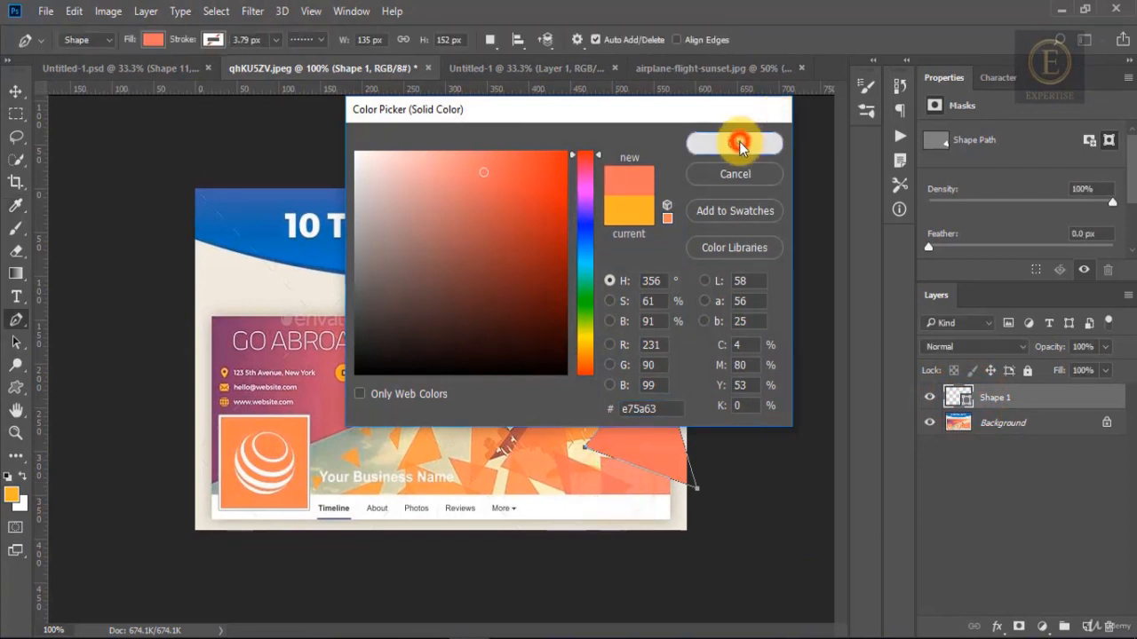
left_click(14, 94)
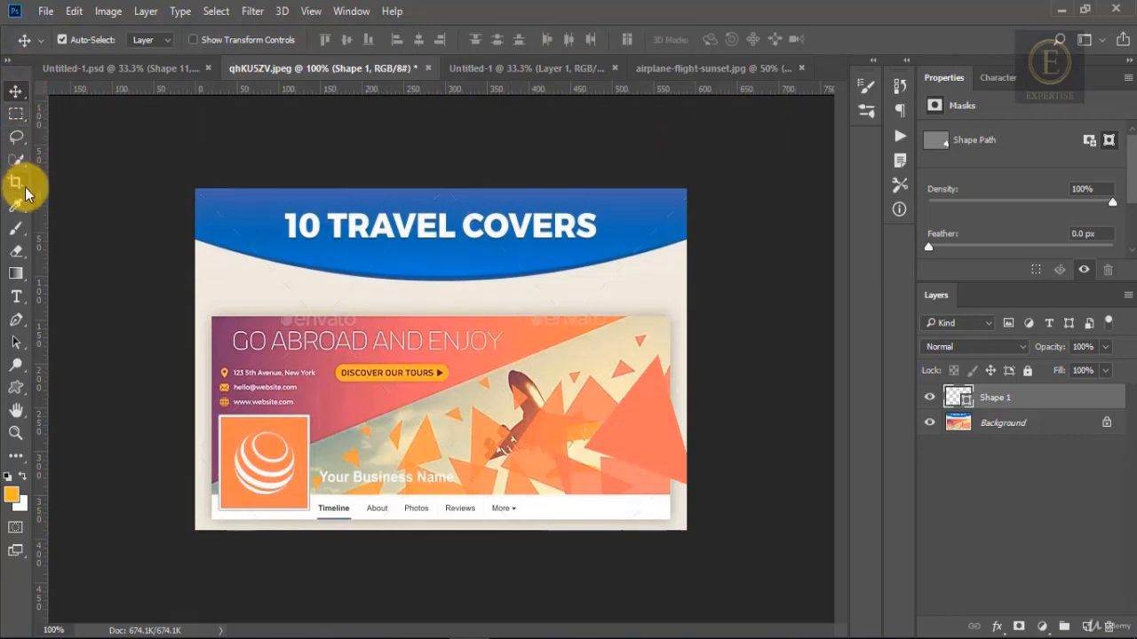
On a new layer, trace the four-sided coral piece beneath the triangle with the Pen tool, about 85 by 41 px
left_click(19, 327)
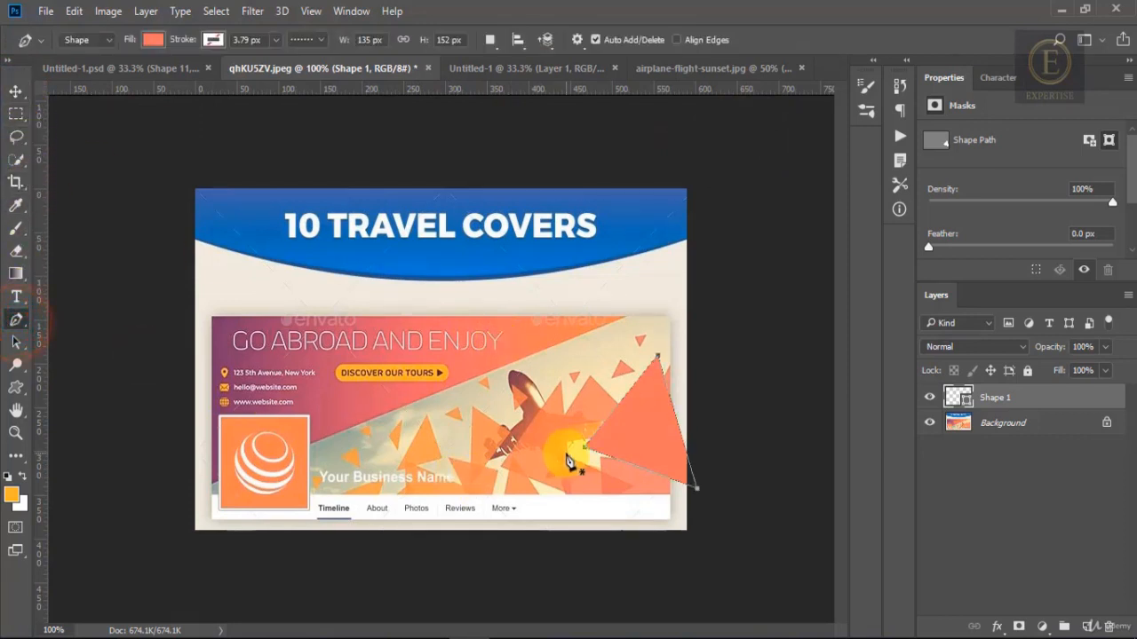
left_click(1088, 625)
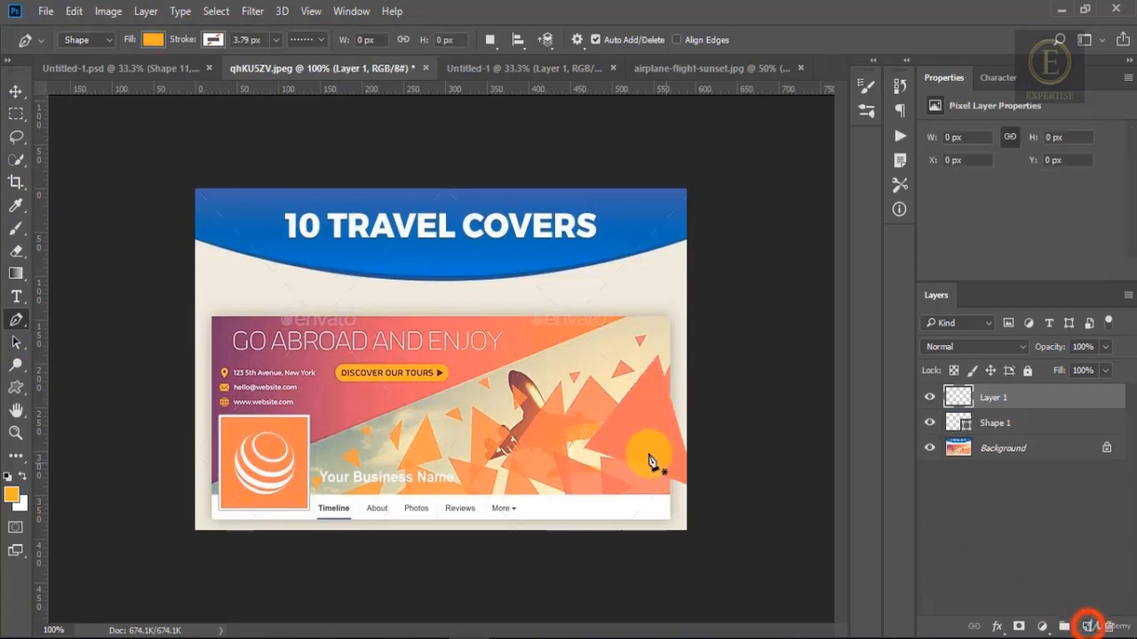
left_click(602, 462)
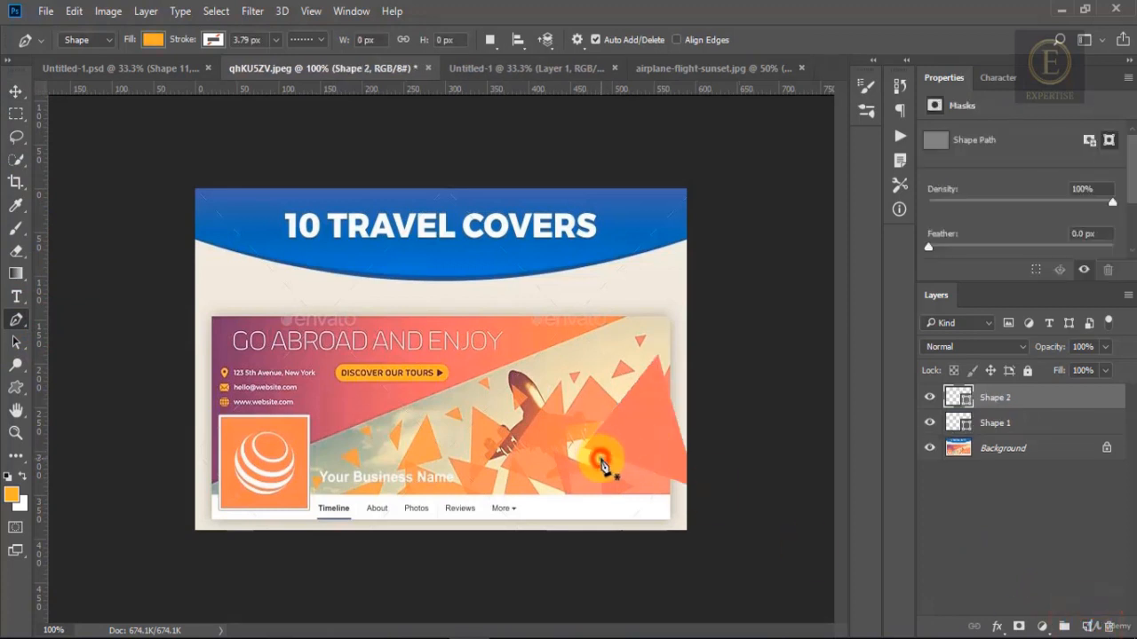
left_click(671, 463)
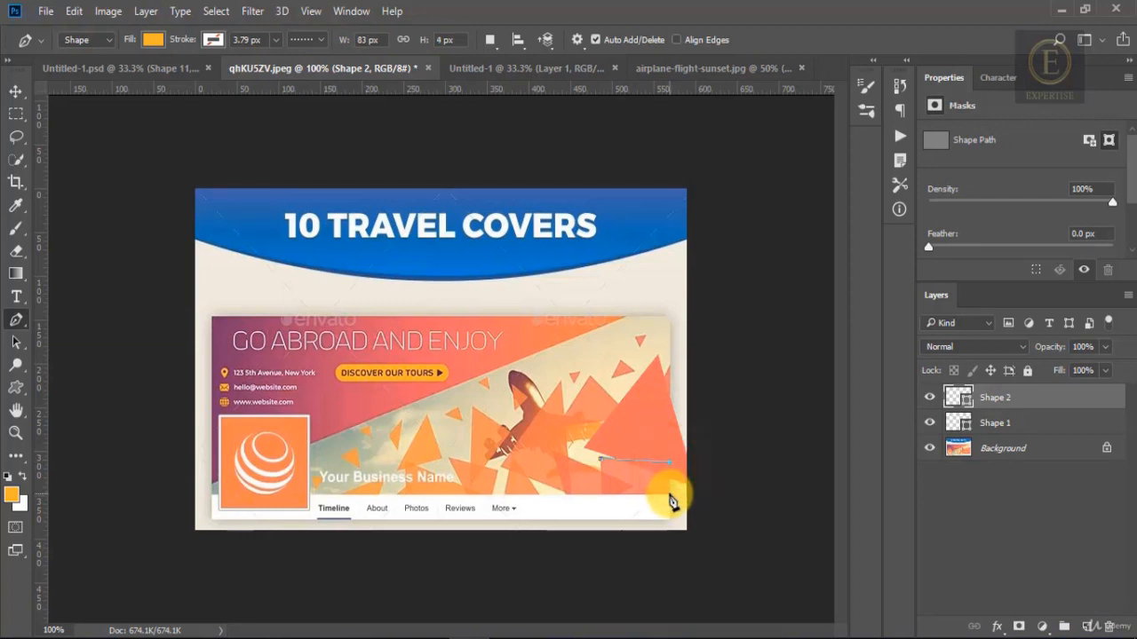
left_click(672, 494)
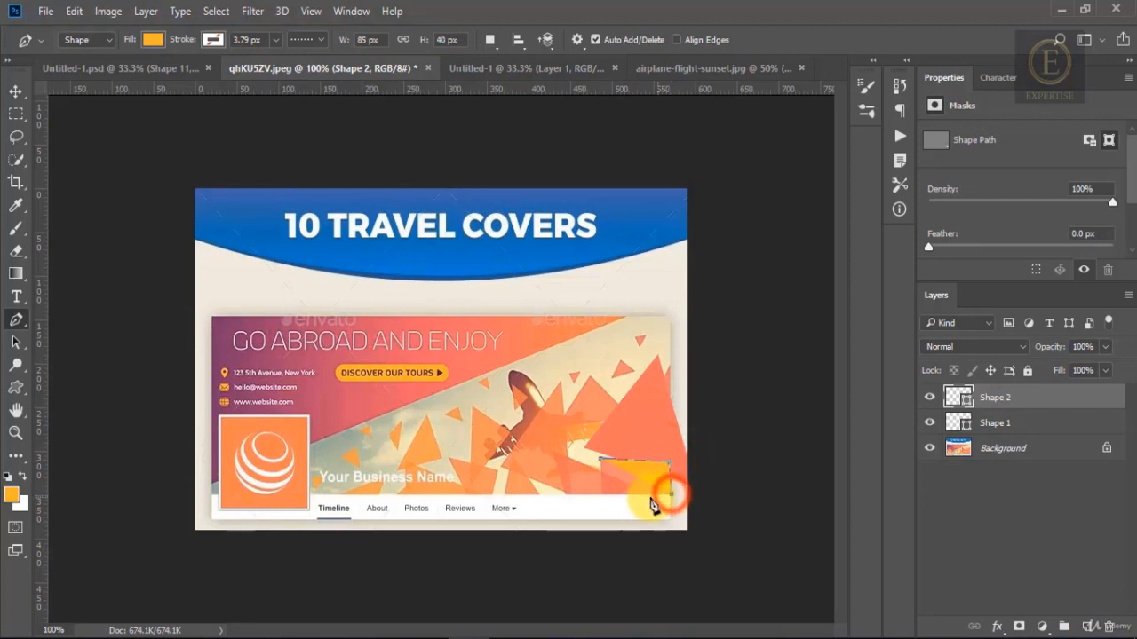
left_click(602, 495)
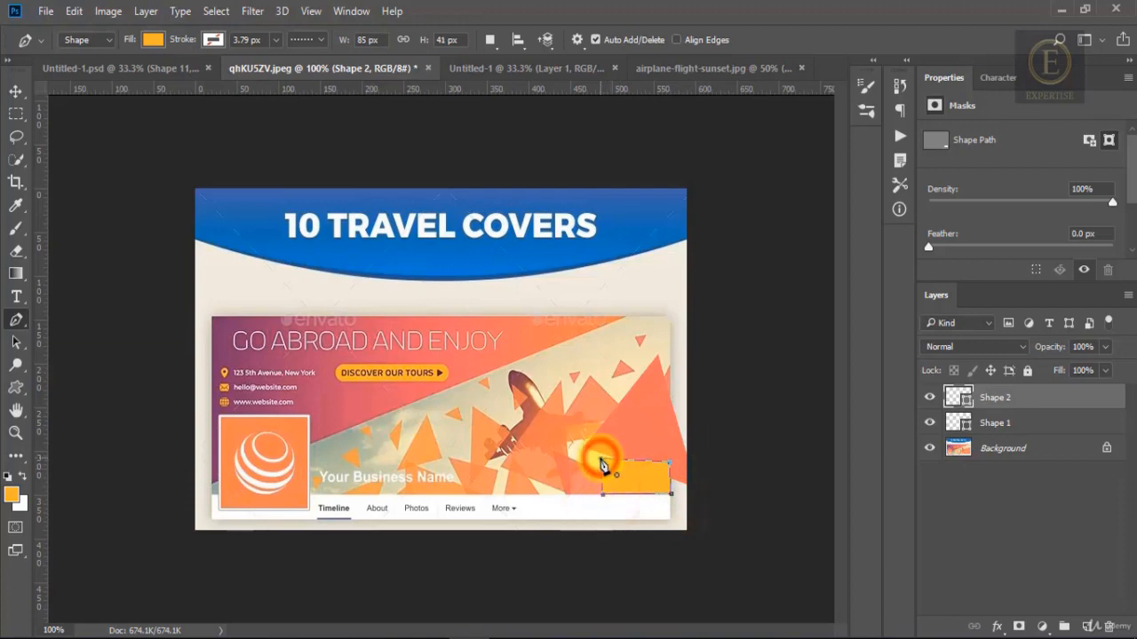
left_click(601, 460)
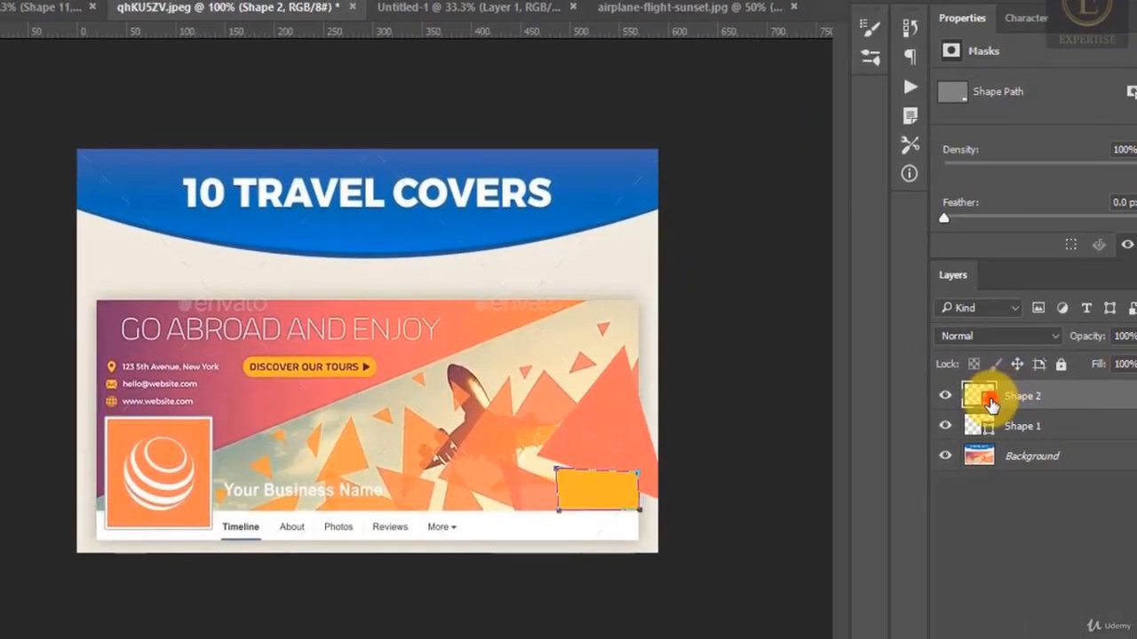
Fill the four-sided shape with the sampled coral e75a63, move its layer below Shape 1, and select the Background layer
double_click(1136, 395)
left_click(793, 401)
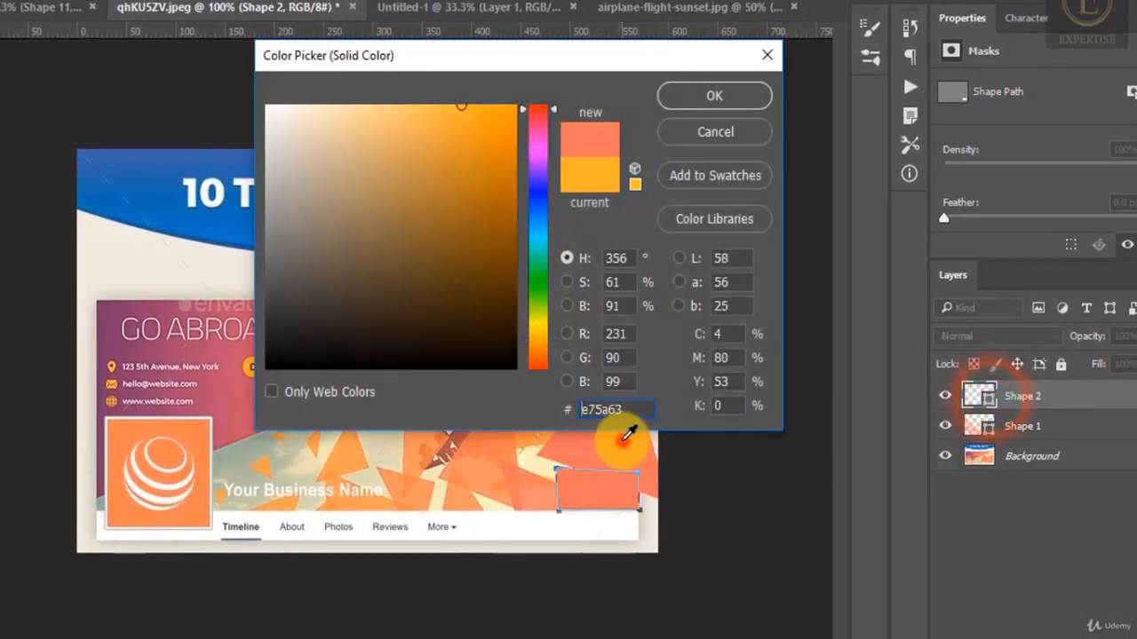
left_click(716, 92)
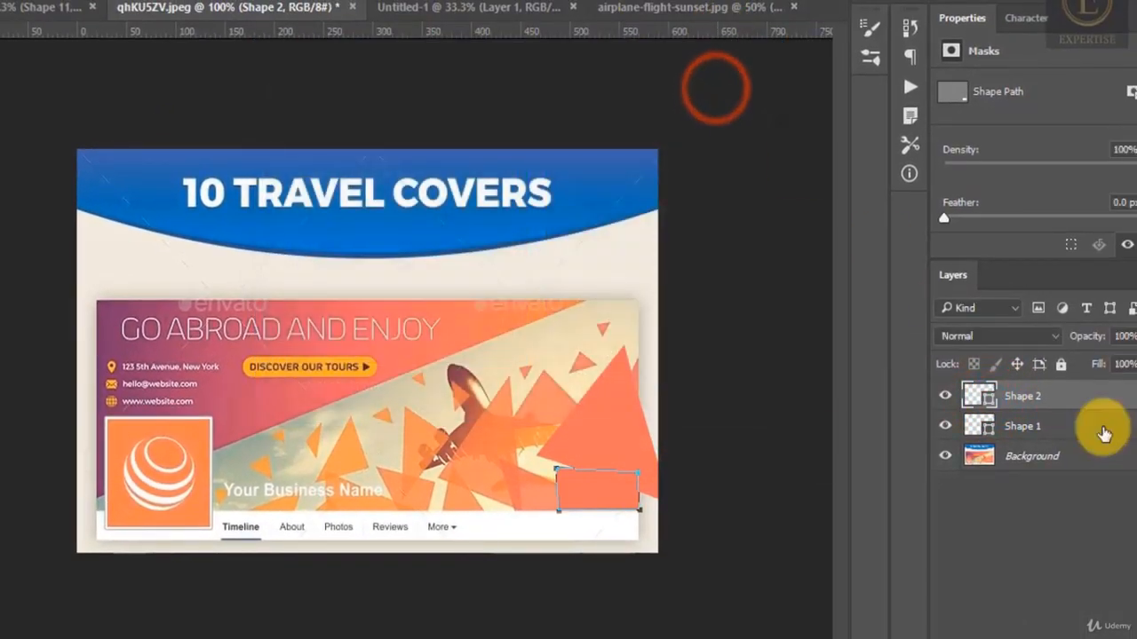
left_click_drag(1086, 396, 1088, 434)
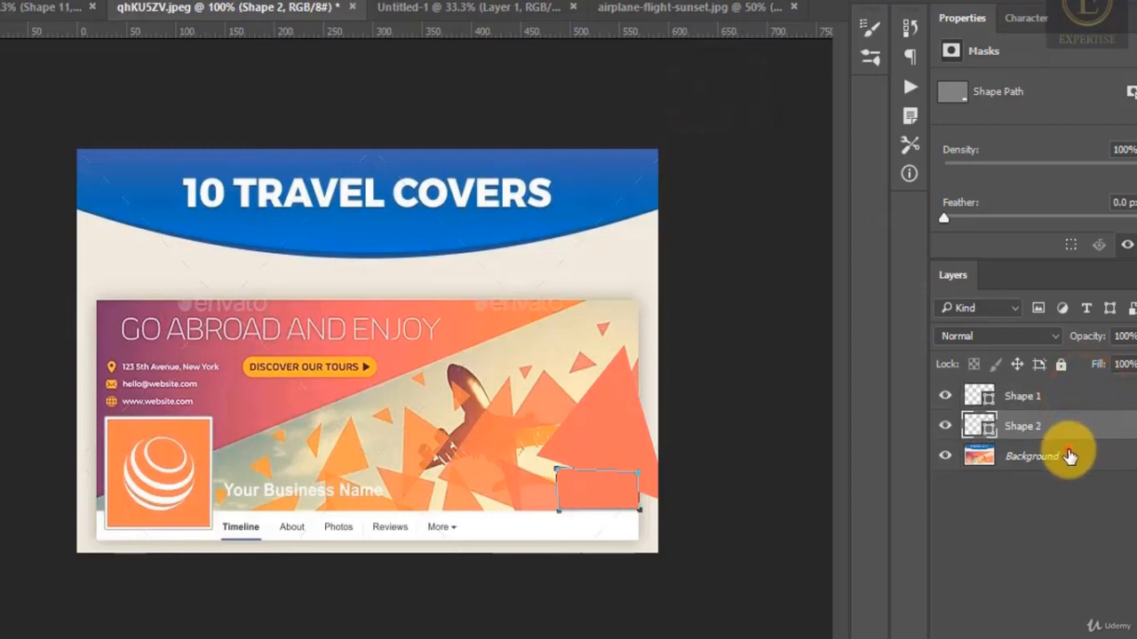
left_click(1069, 457)
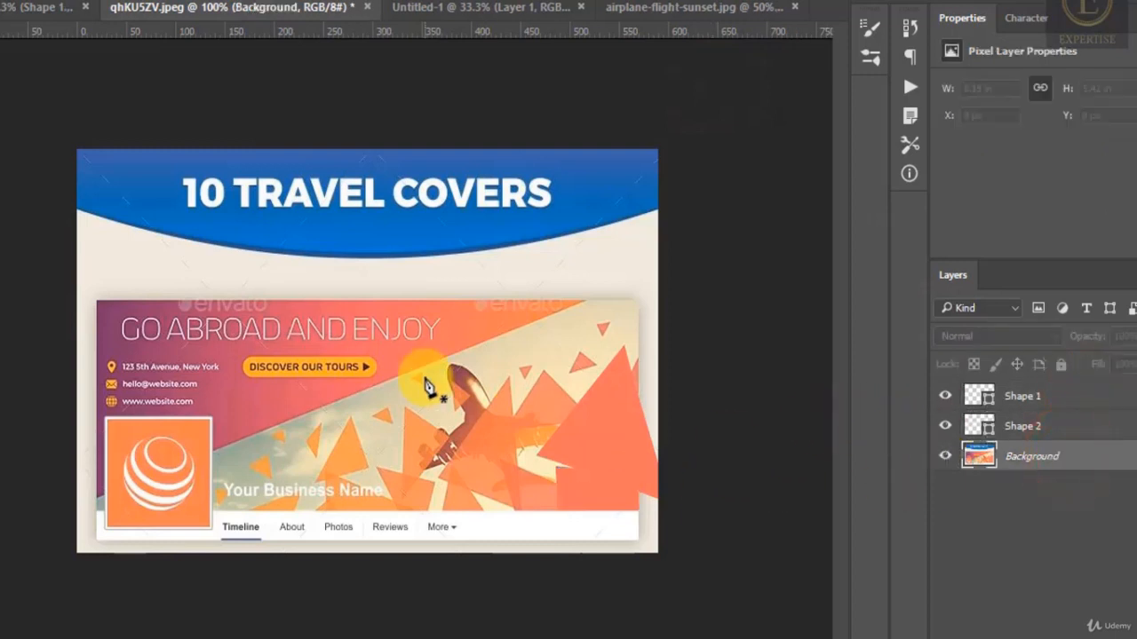
Draw a low triangle shape along the lower edge of the reference cover photo and fill it with coral sampled from the neighbouring red shape
left_click(500, 462)
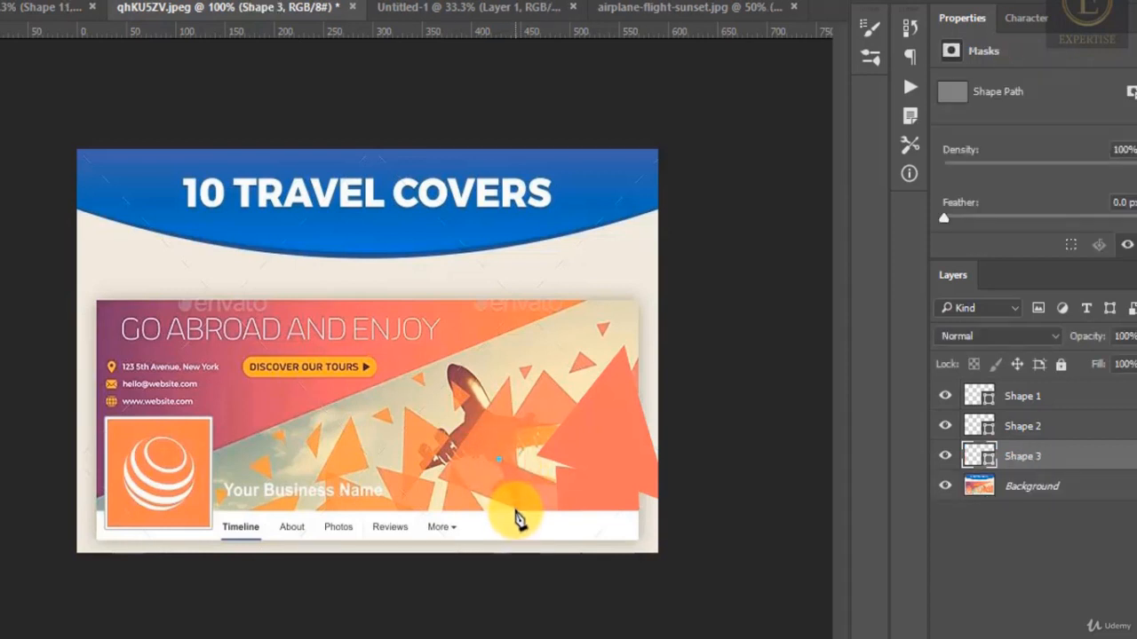
left_click(515, 512)
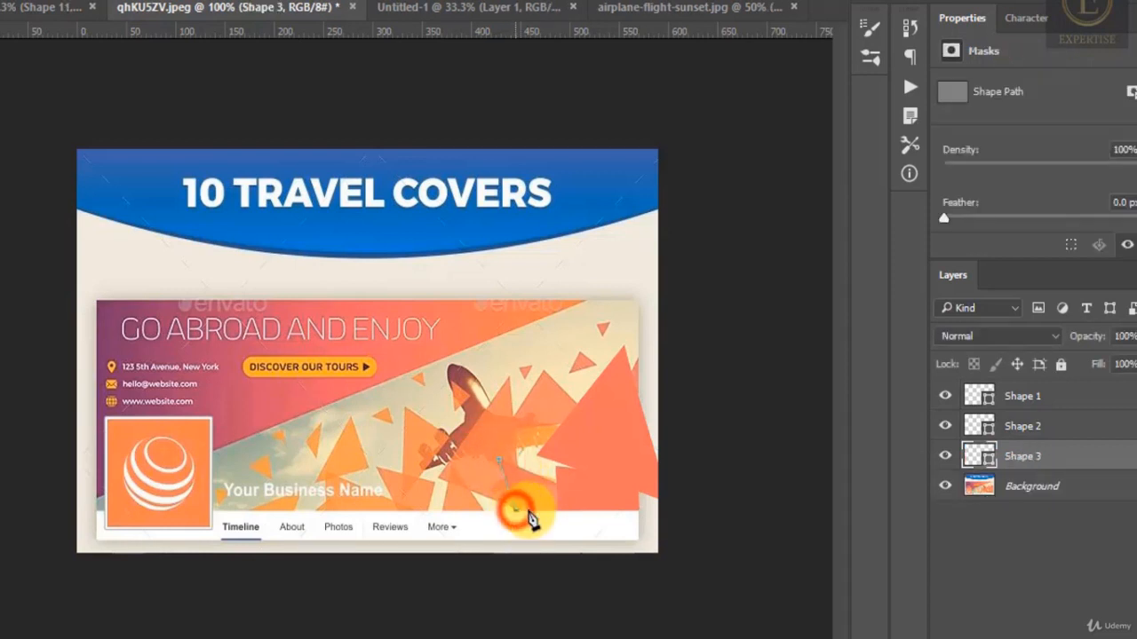
left_click(633, 513)
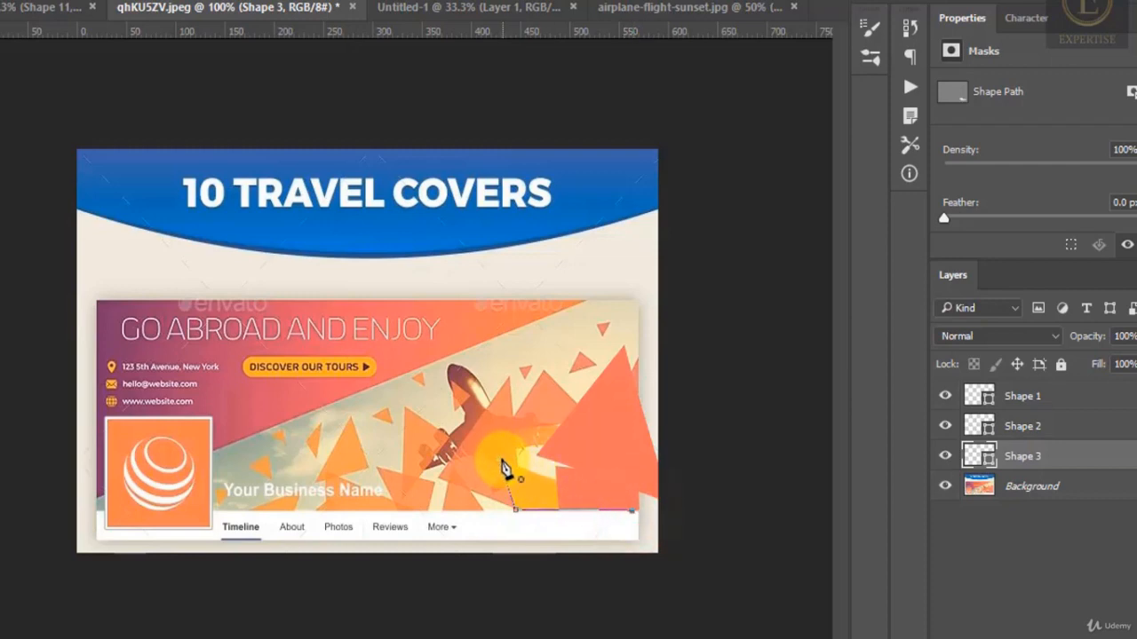
double_click(988, 458)
left_click(577, 480)
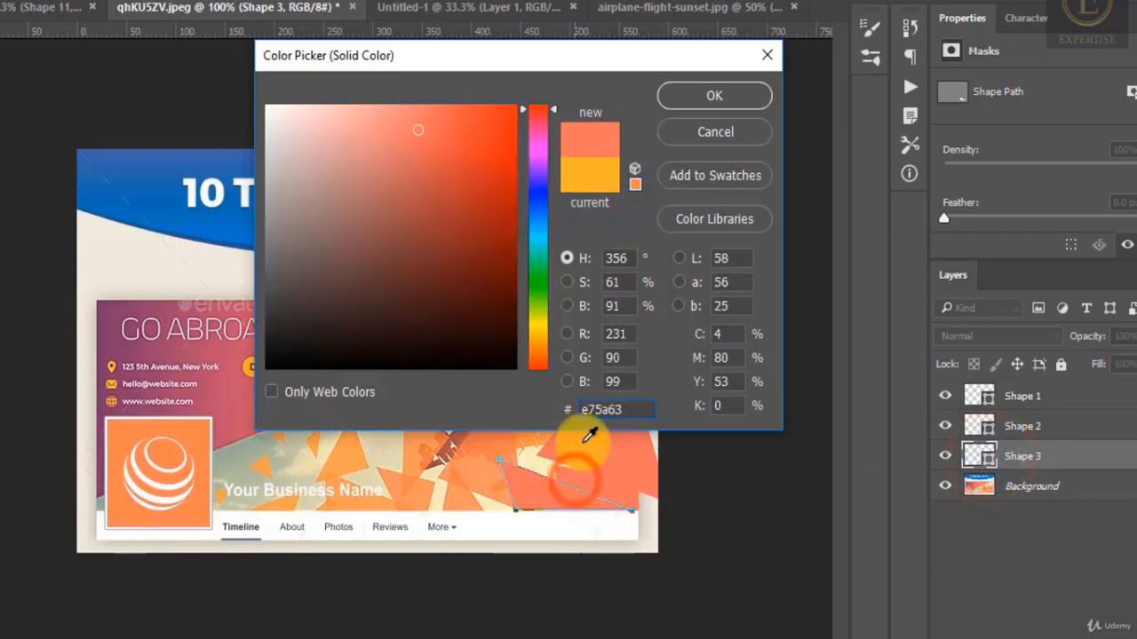
left_click(715, 98)
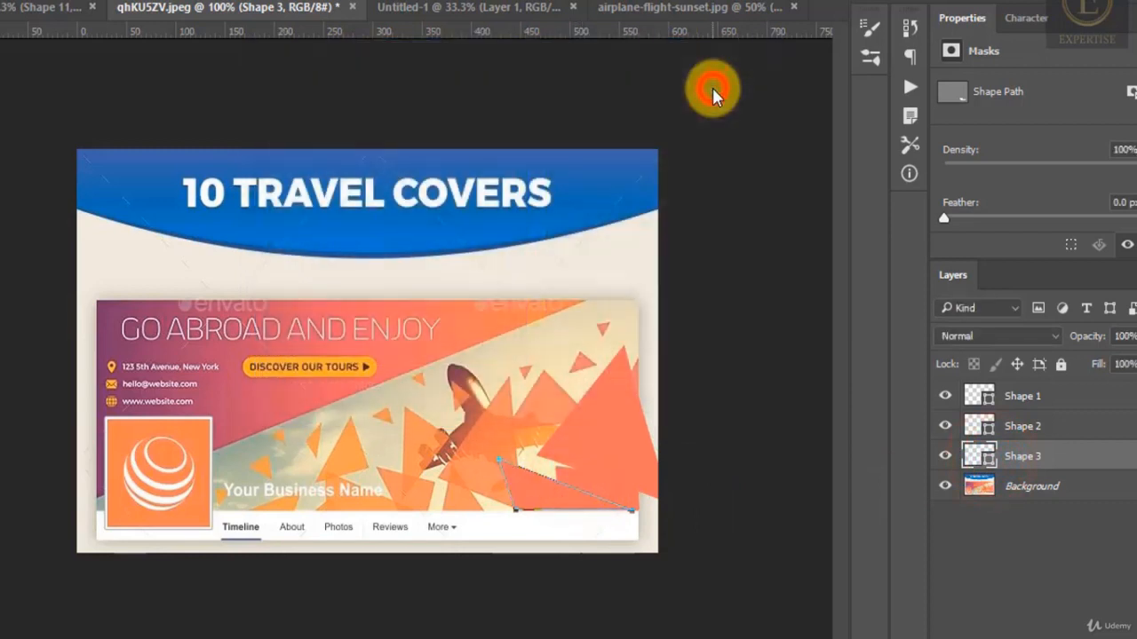
Trace the tall red triangle beside the airplane on the reference cover as a closed Pen shape
left_click(512, 382)
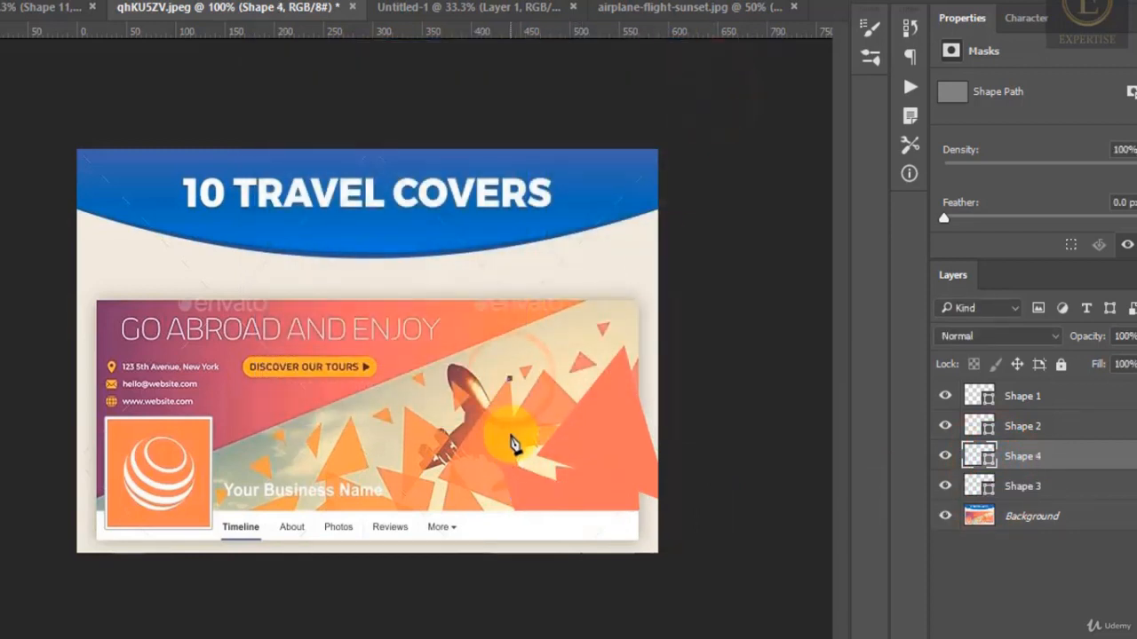
left_click(523, 512)
left_click(438, 479)
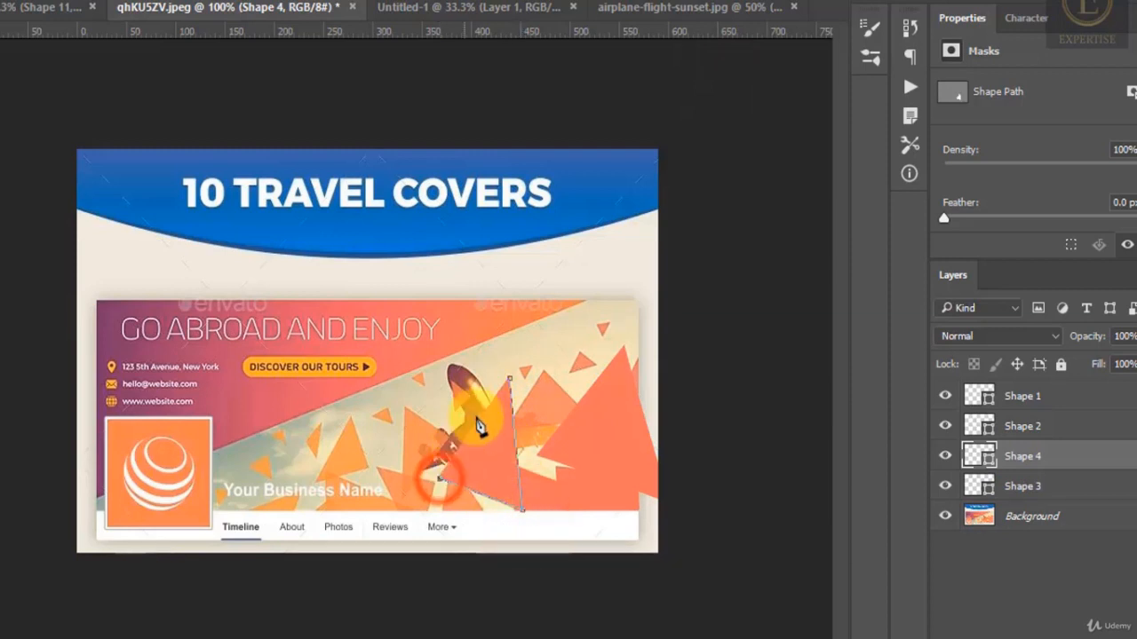
left_click(510, 382)
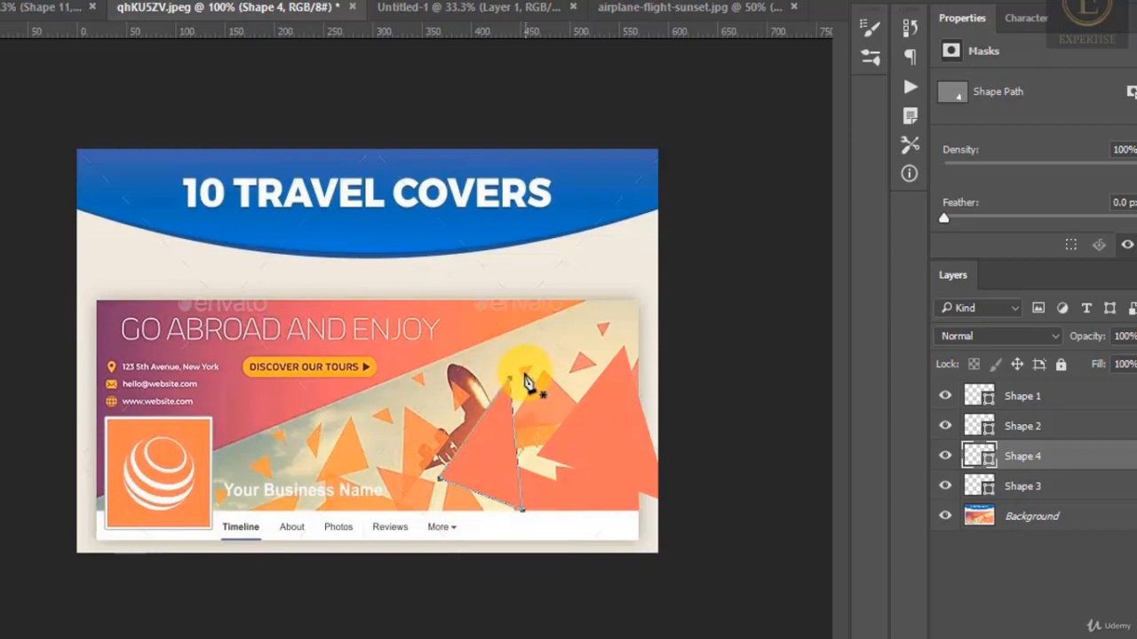
Trace the two small floating triangles above the large red shapes as separate Pen shapes
left_click(522, 376)
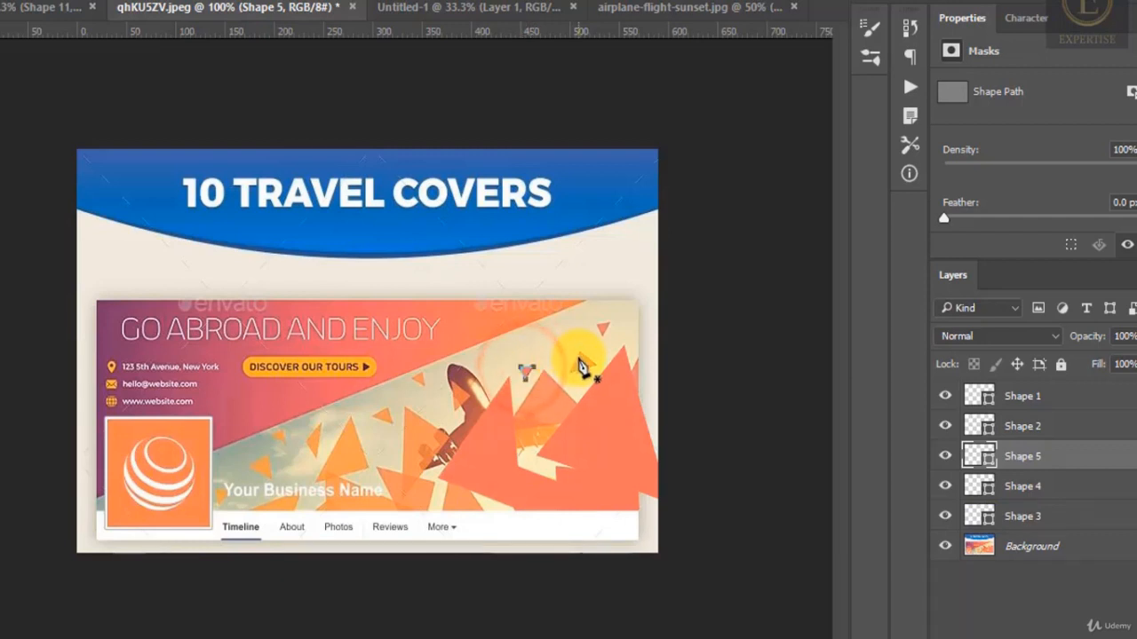
left_click(582, 358)
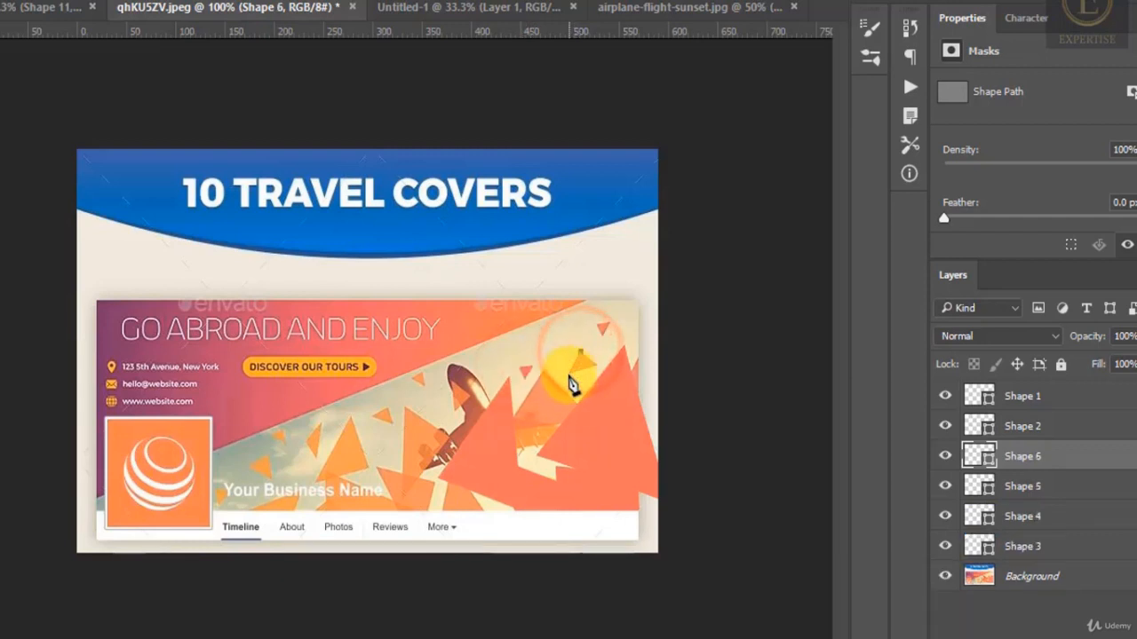
left_click(569, 377)
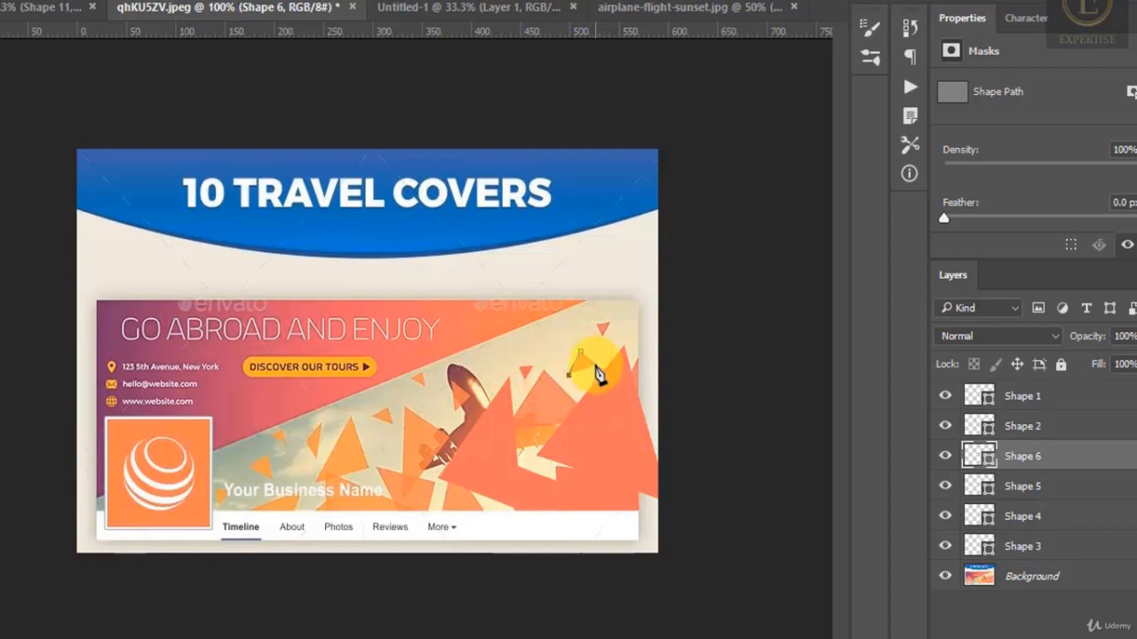
left_click(582, 356)
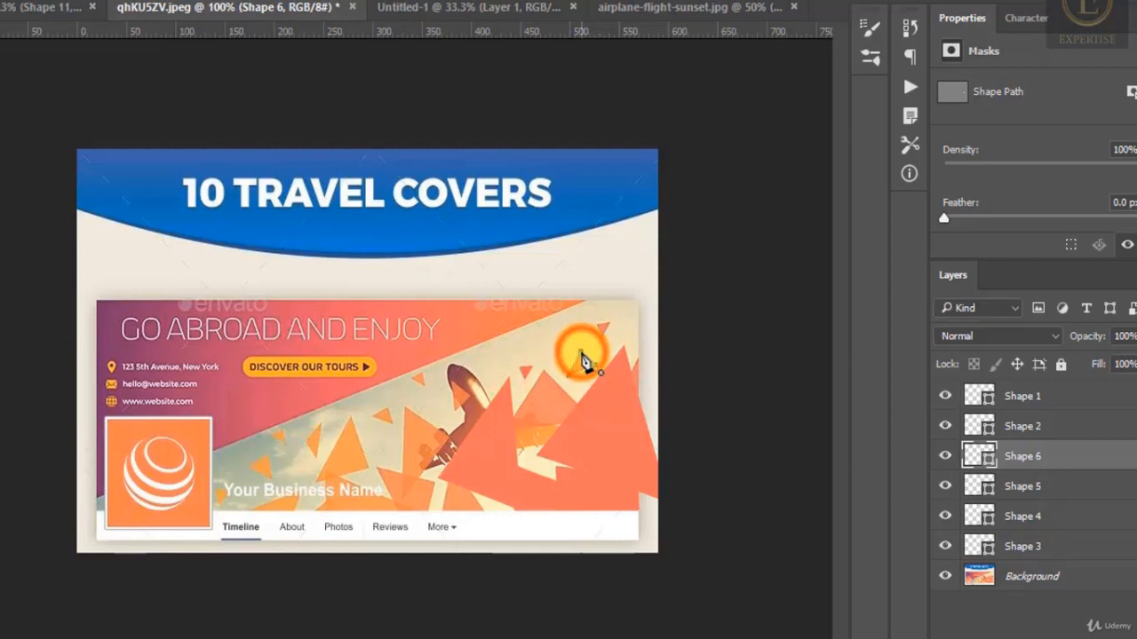
Trace the middle red triangle between the two large ones with the Pen tool
left_click(544, 371)
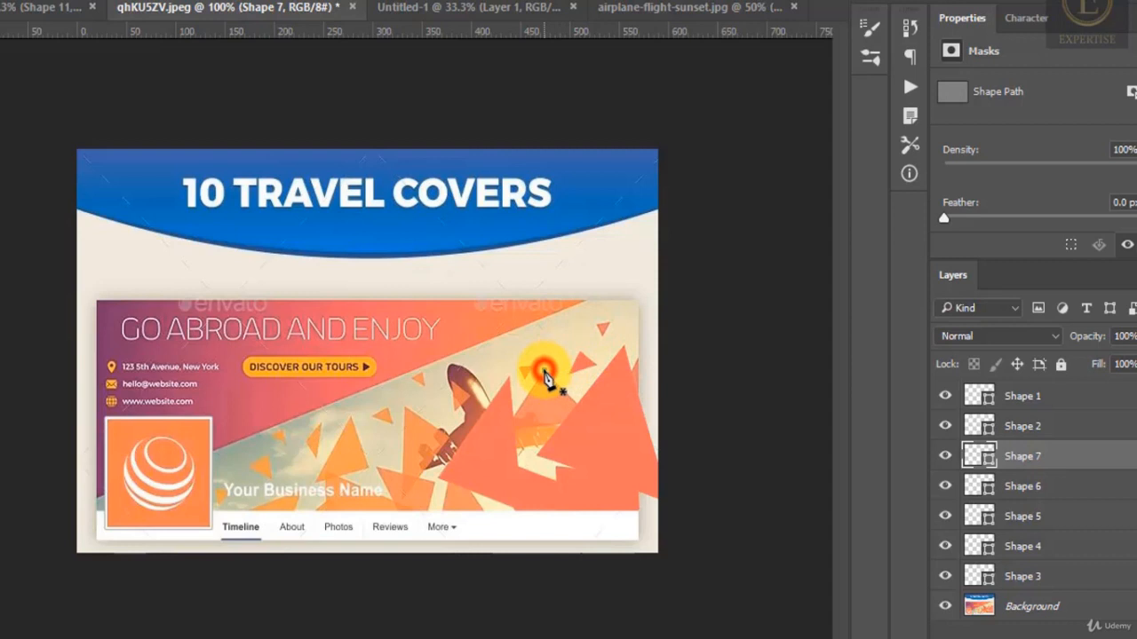
left_click(501, 435)
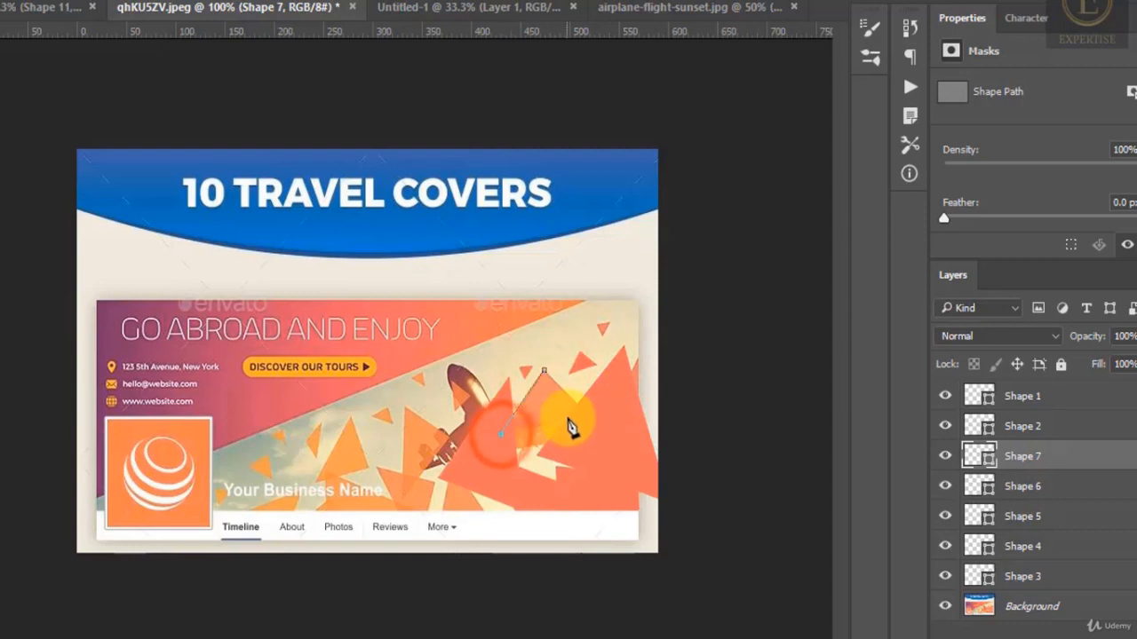
left_click(597, 423)
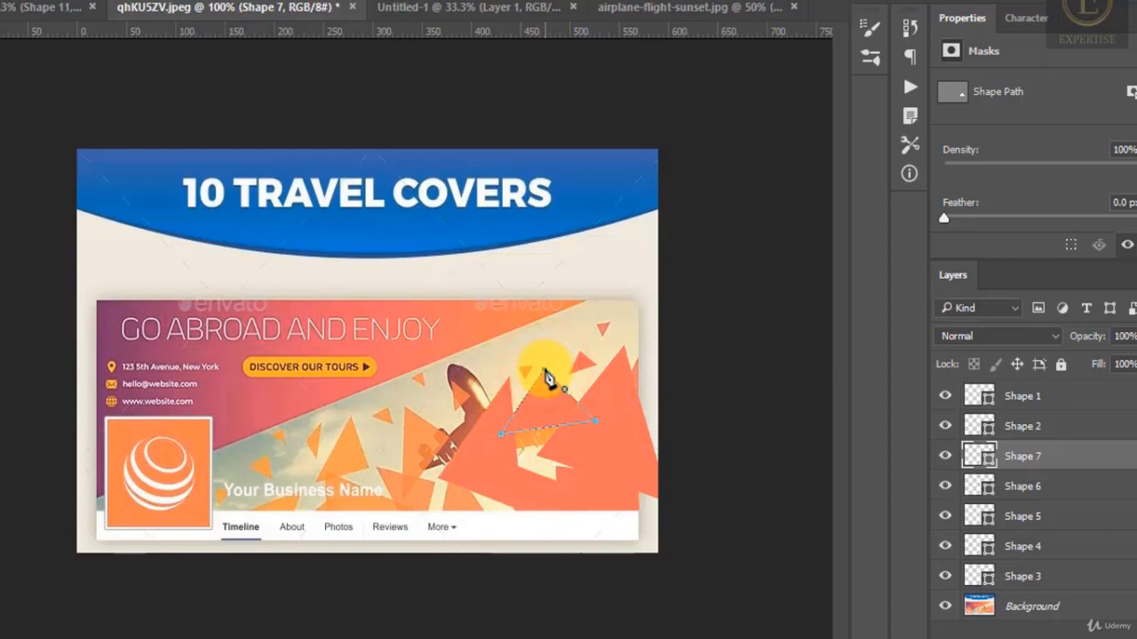
Group the layers Shape 1 through Shape 7 and name the group red_shapes
left_click(1045, 579)
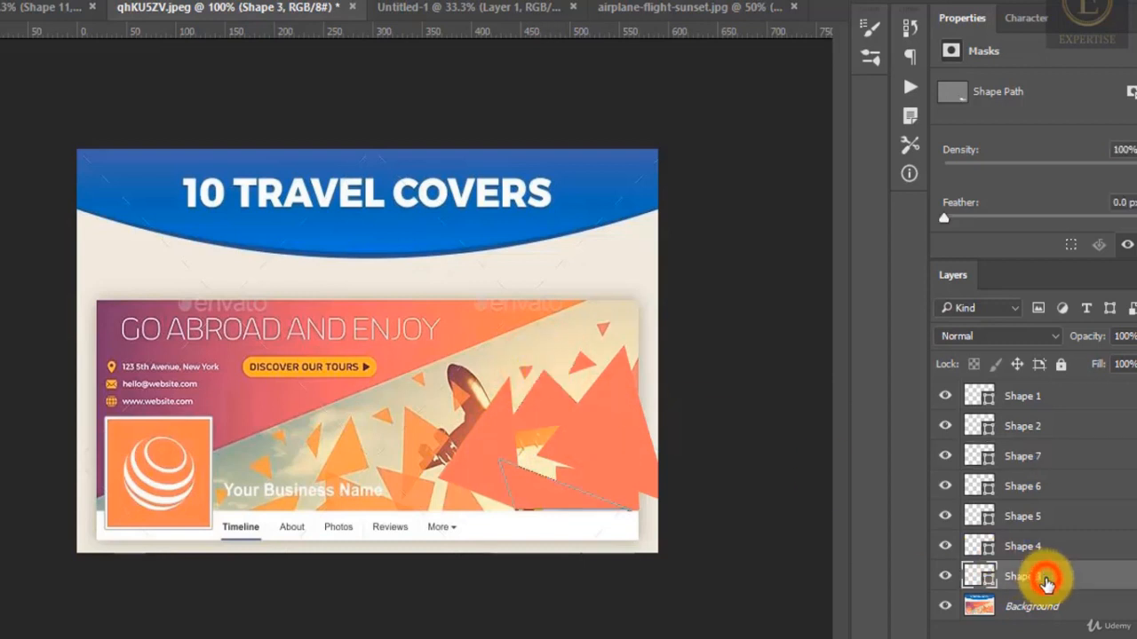
left_click(1072, 398, "shift")
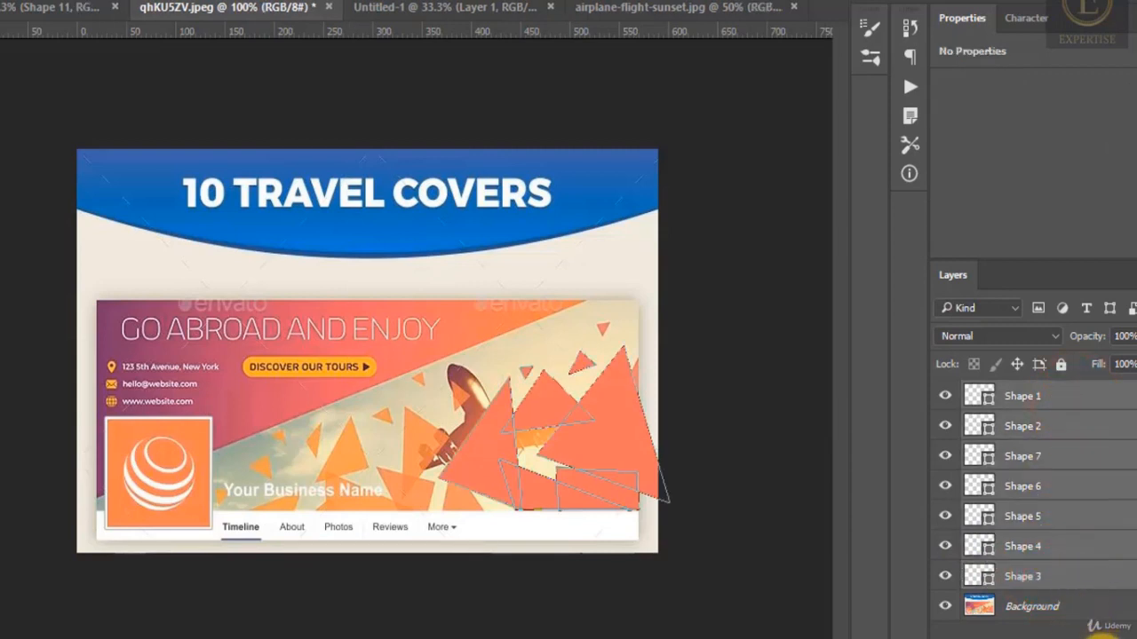
key("ctrl+g")
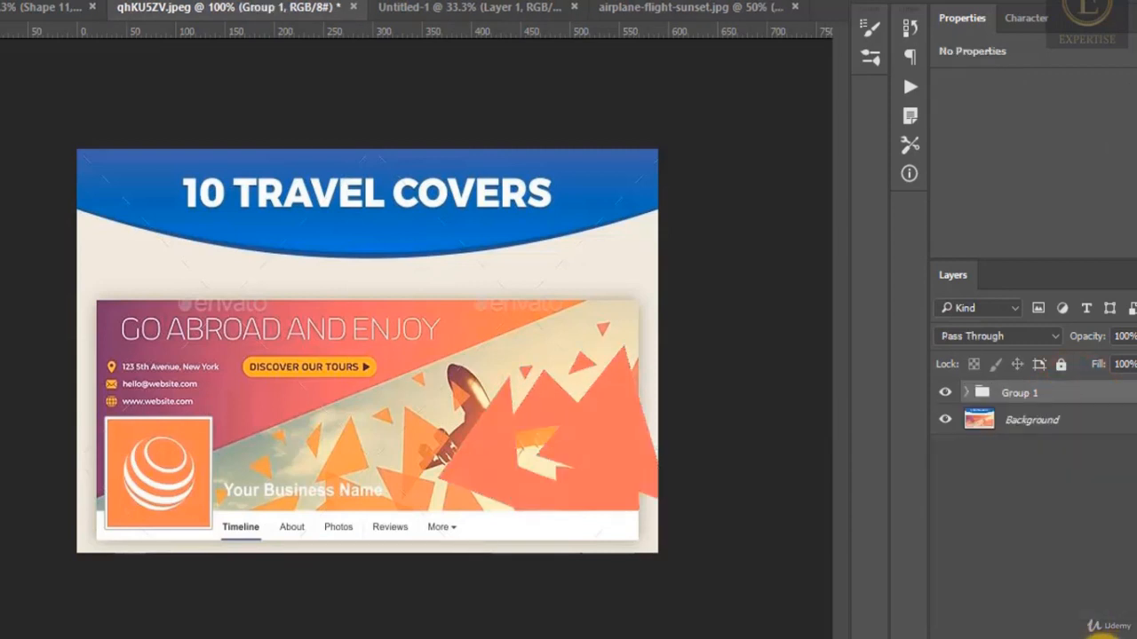
double_click(1018, 393)
key("Return")
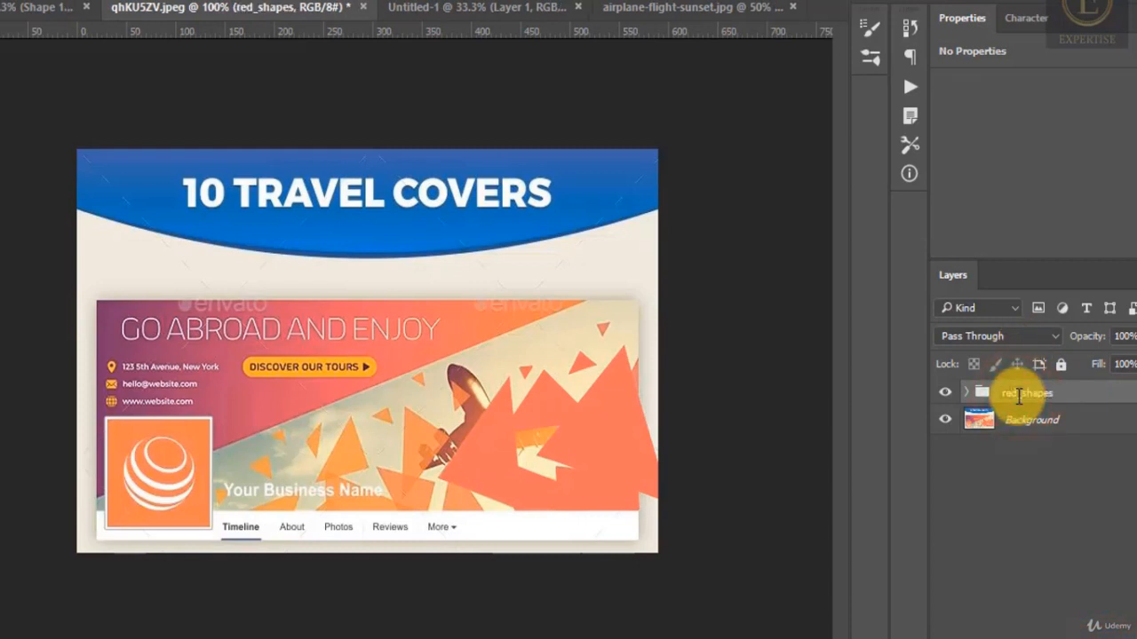
Copy the red_shapes group into the Untitled-1 document and place it at the top of the layer stack
left_click_drag(1035, 398, 652, 394)
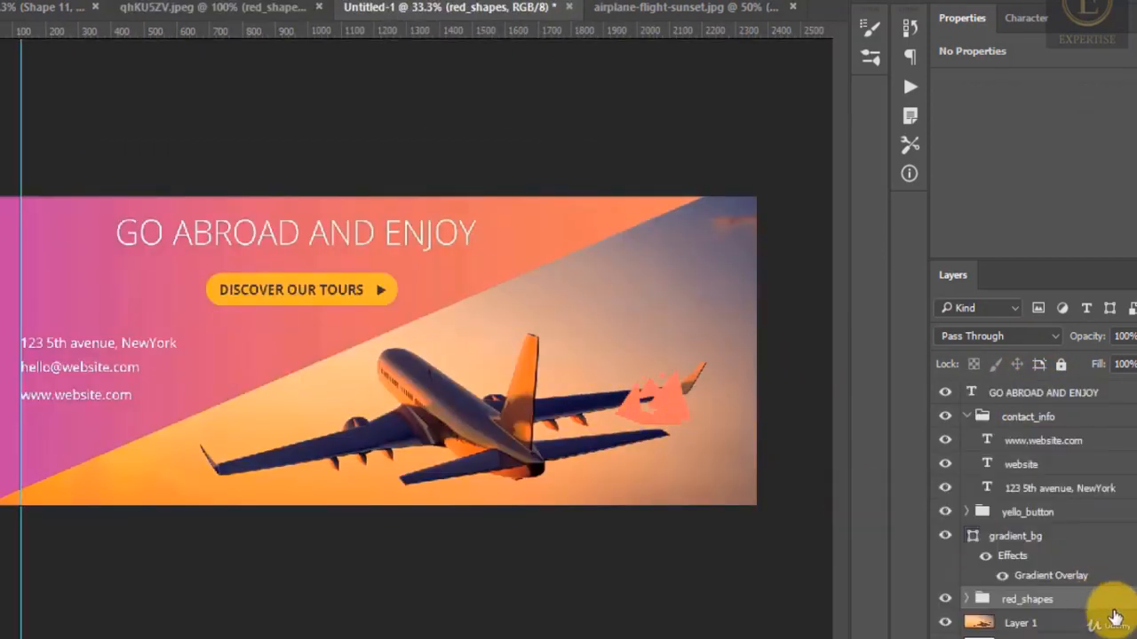
left_click_drag(1092, 603, 1023, 387)
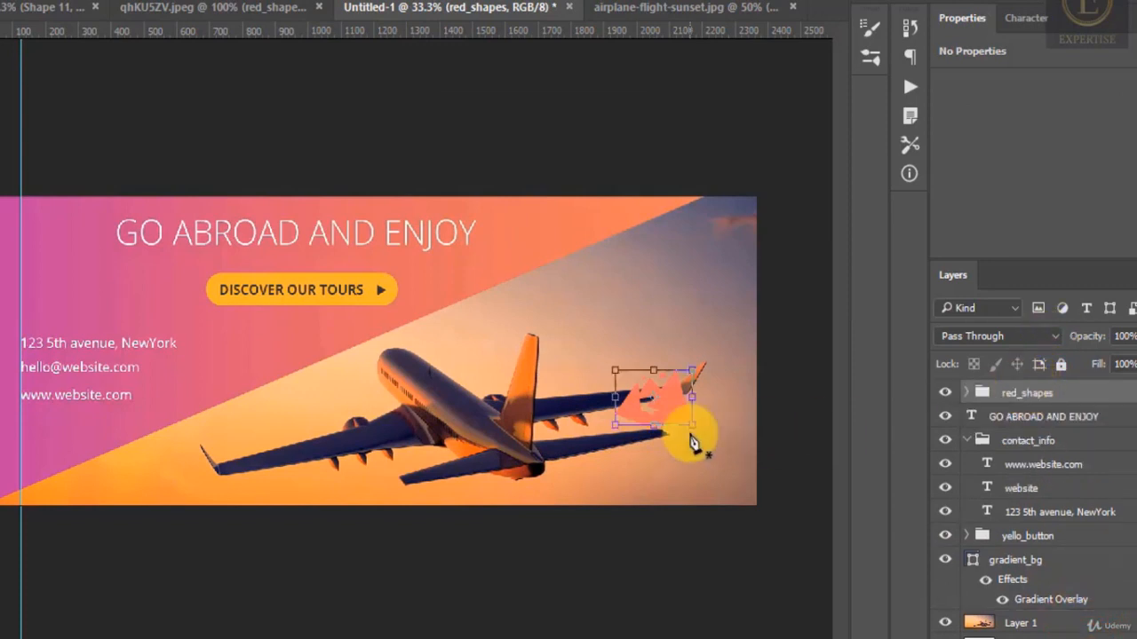
Scale up the red_shapes group and position it to cover the lower-right corner of the banner
left_click_drag(690, 430, 646, 479)
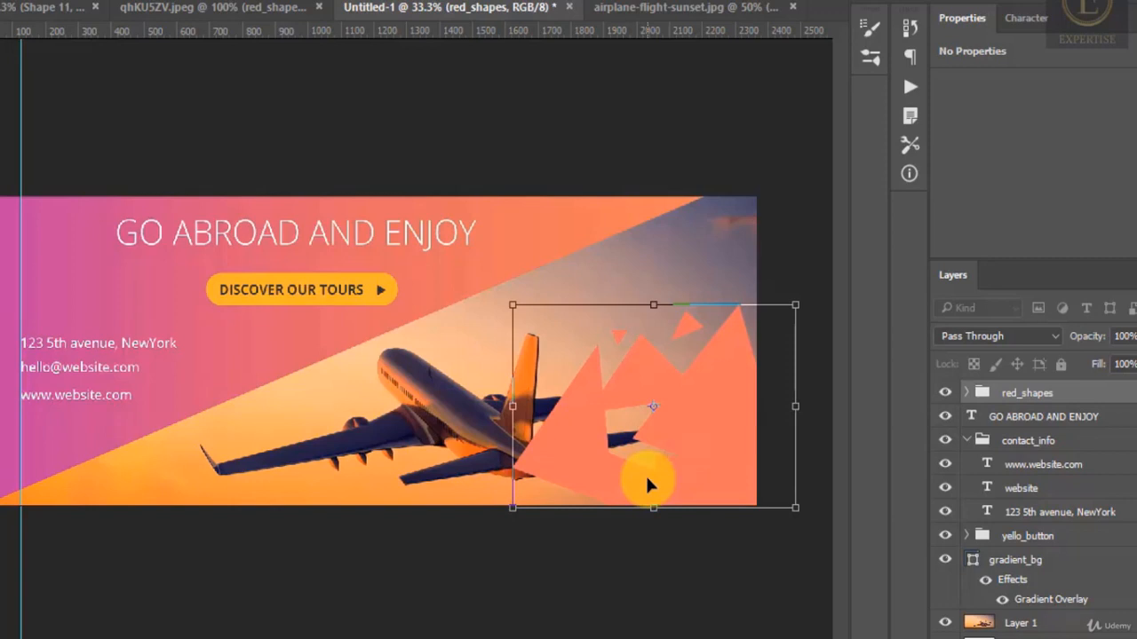
key("Return")
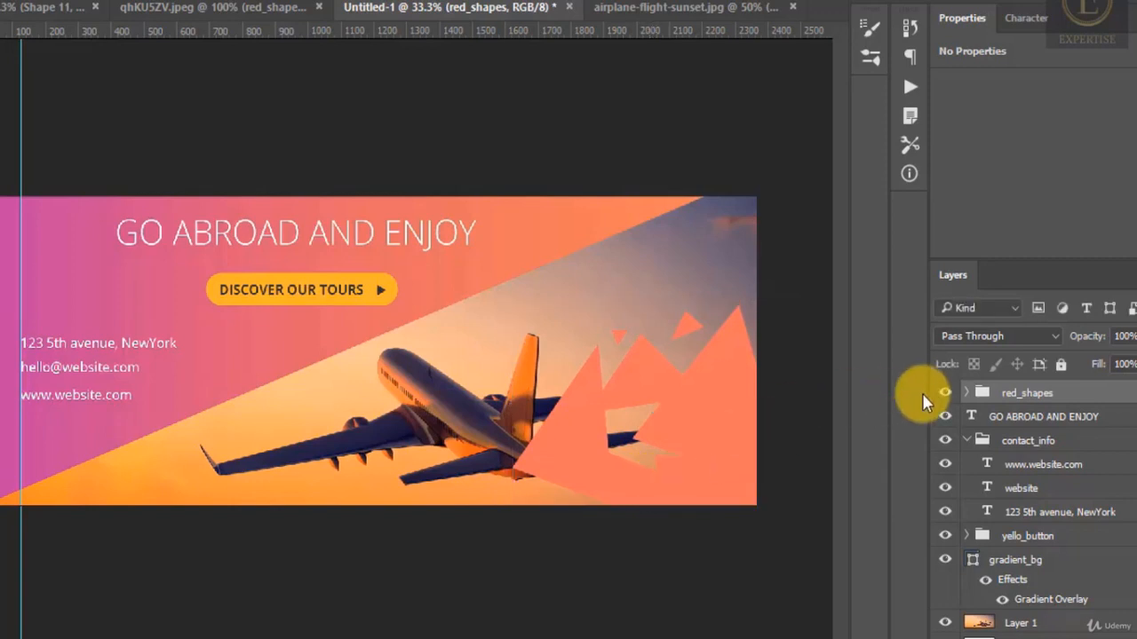
Expand the red_shapes group and set the opacity of Shape 1 to 80%
left_click(967, 393)
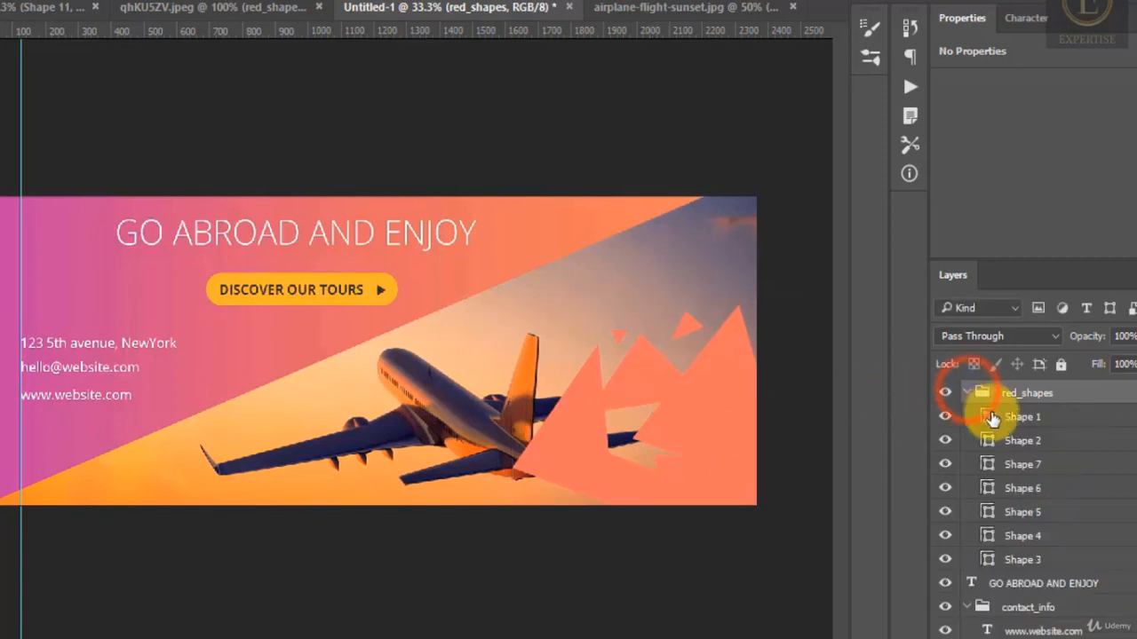
left_click(947, 417)
left_click(947, 418)
left_click(1060, 417)
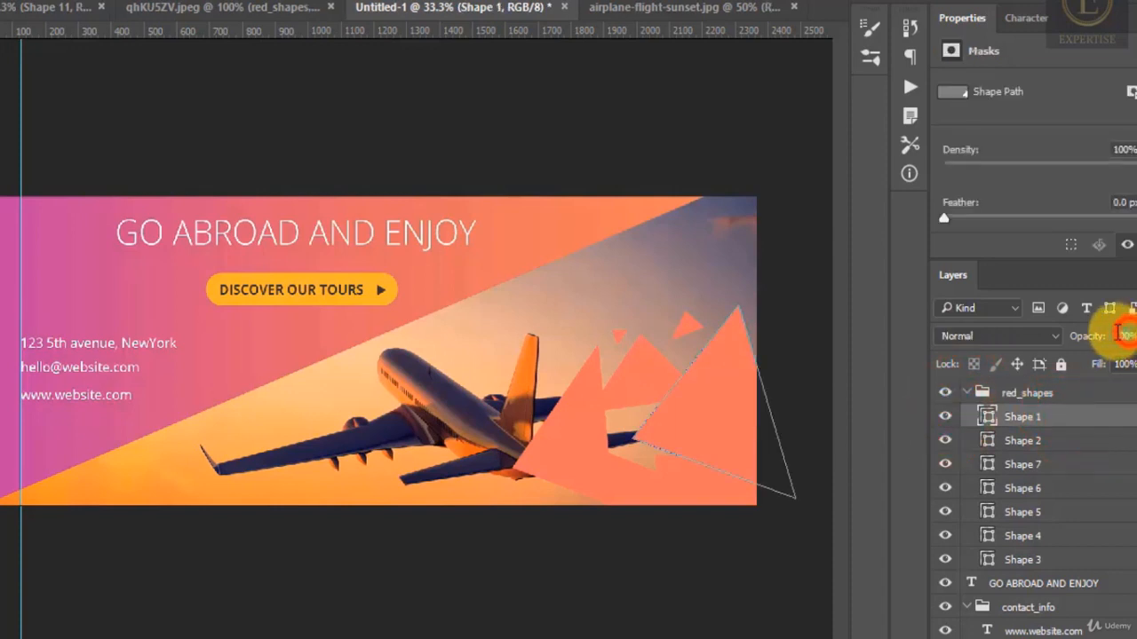
type("80")
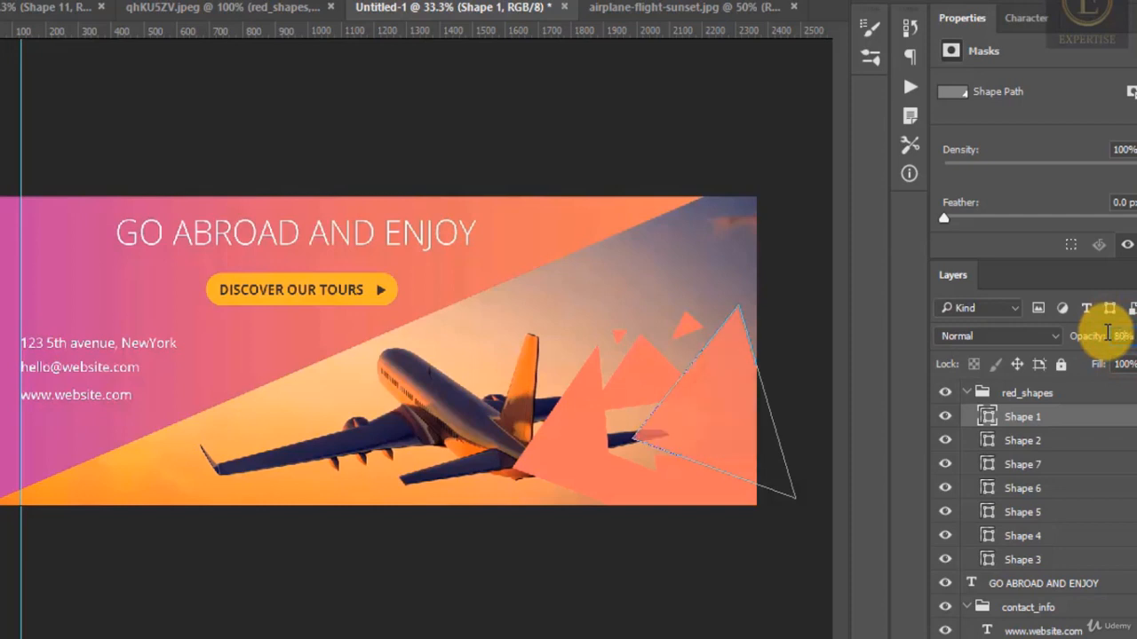
Hide the red_shapes group in the qhKU5ZV.jpeg reference and set the opacity of Shape 2 in Untitled-1 to 50%
left_click(1043, 444)
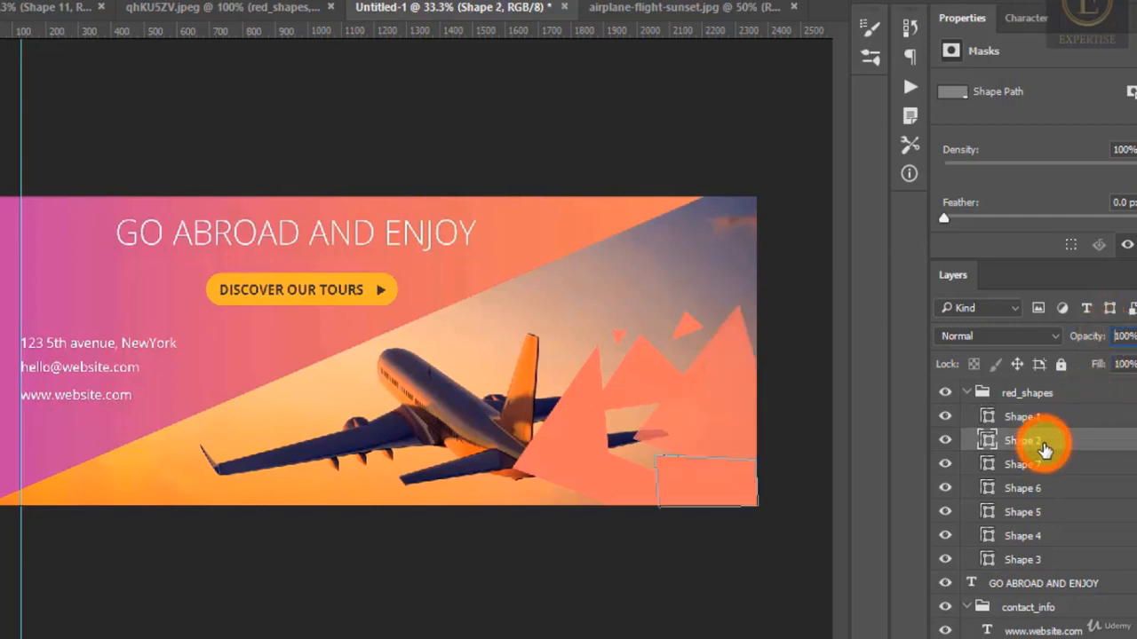
left_click(266, 11)
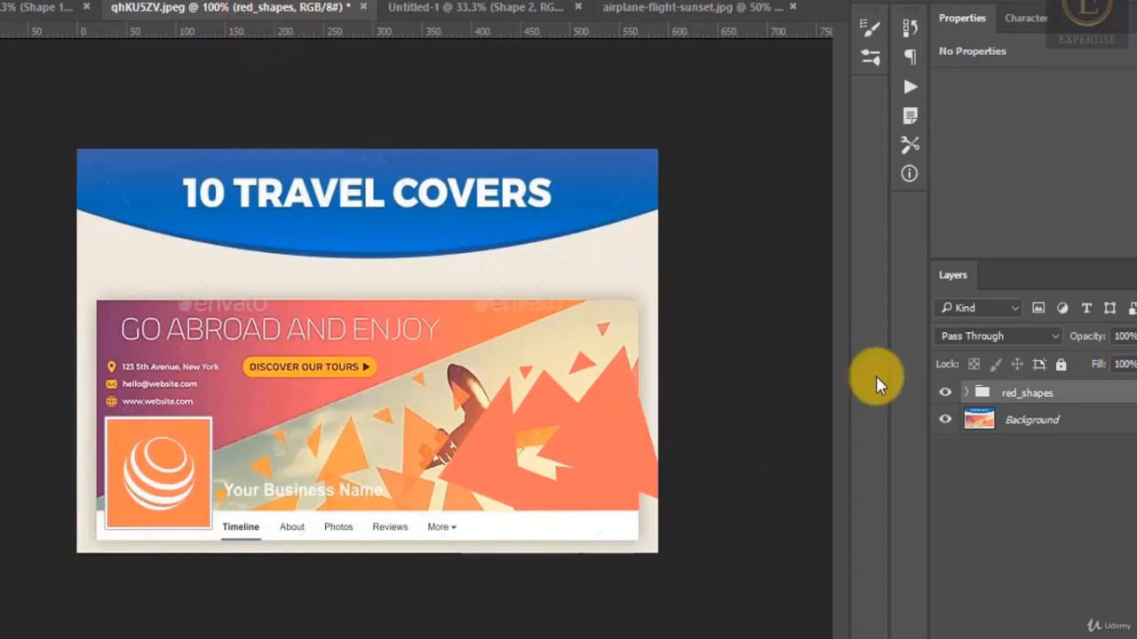
left_click(945, 392)
left_click(487, 11)
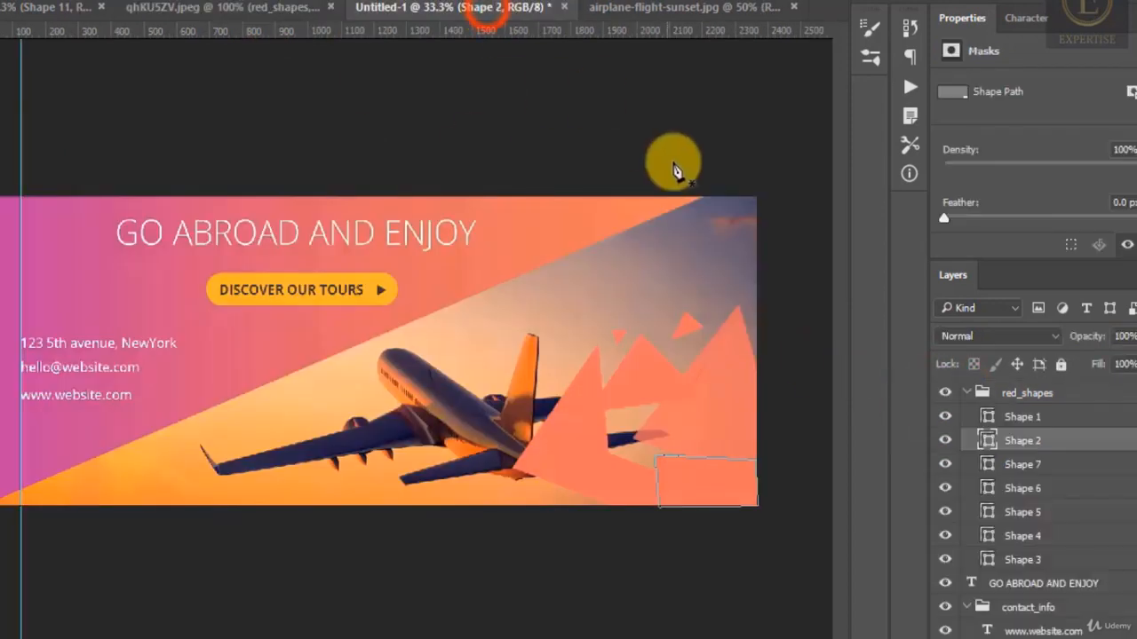
left_click(1128, 336)
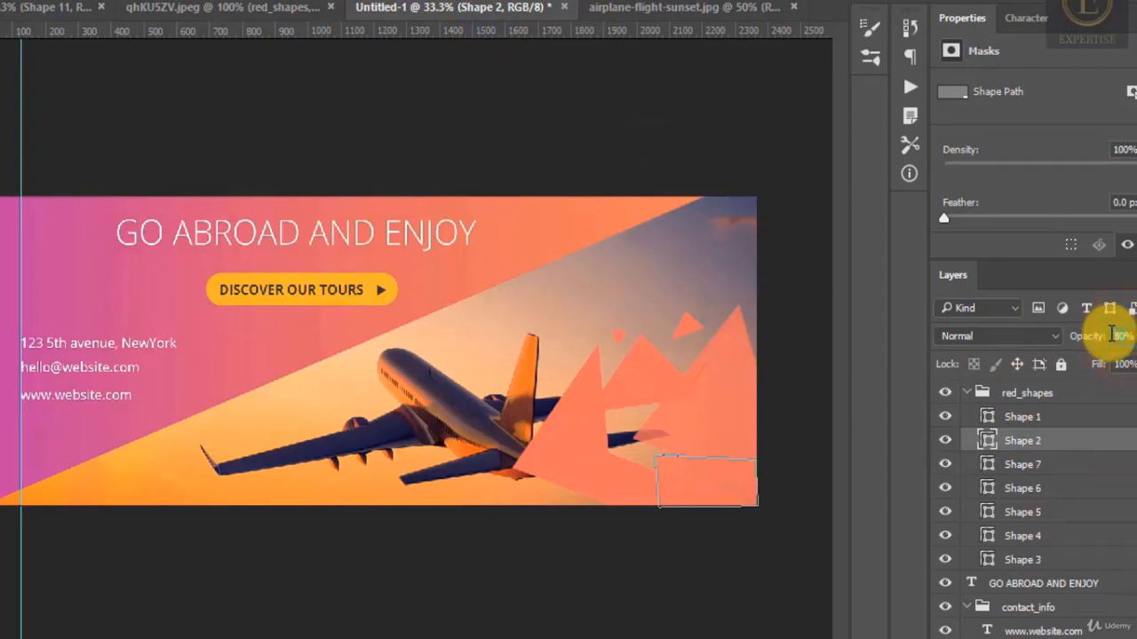
type("5")
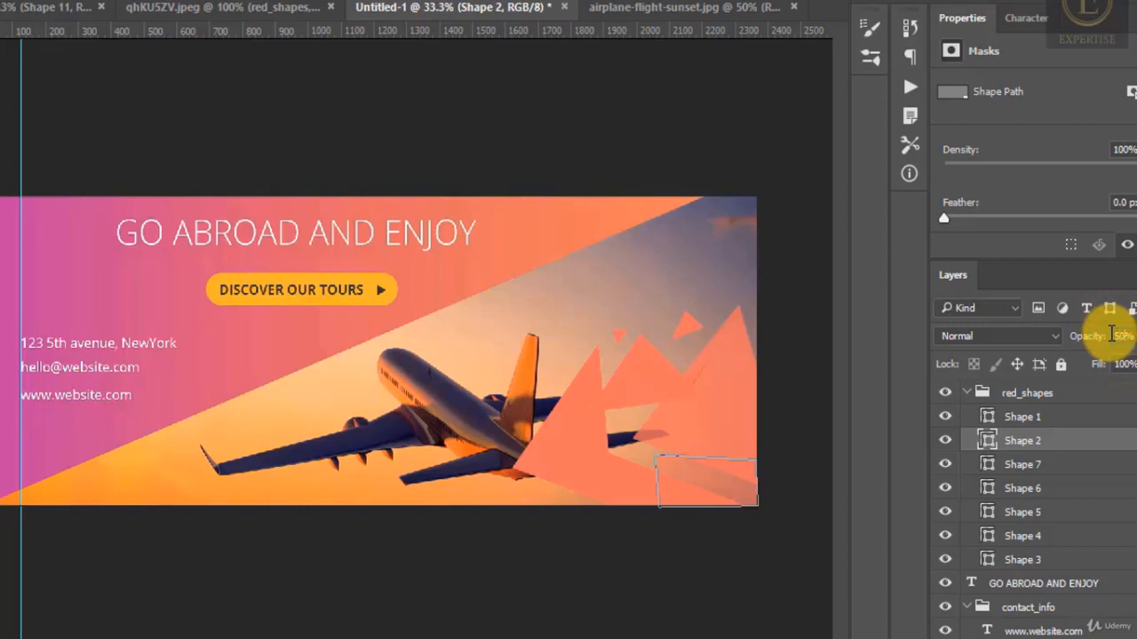
Set the opacity of Shape 7 to 40% and of Shape 6 to 60%
left_click(1028, 468)
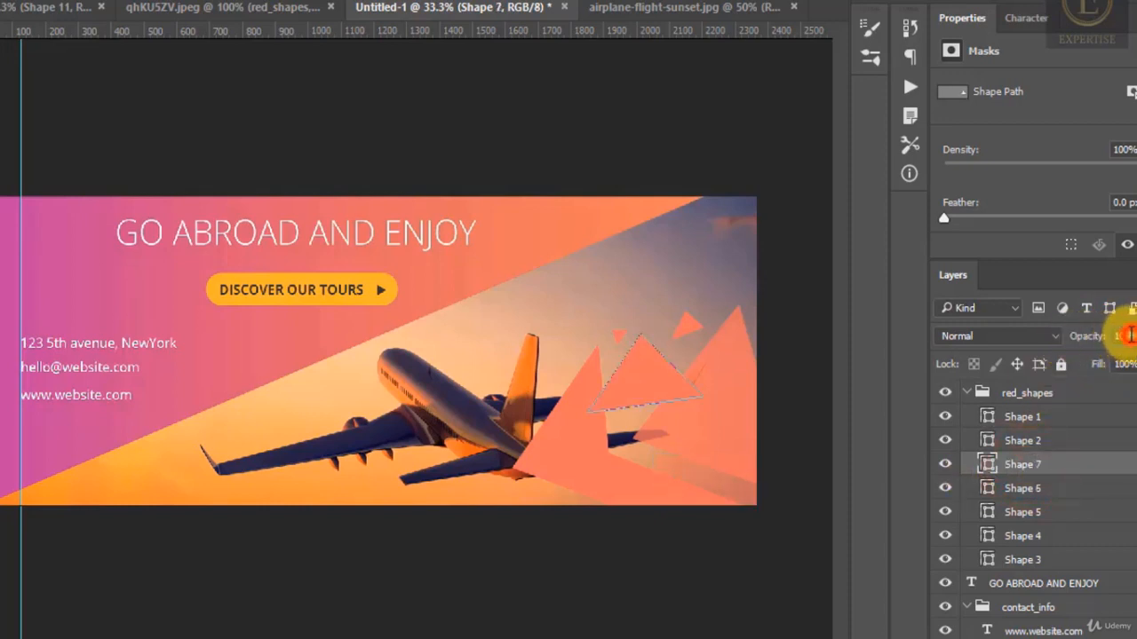
left_click_drag(1128, 334, 1101, 330)
type("40")
key("Return")
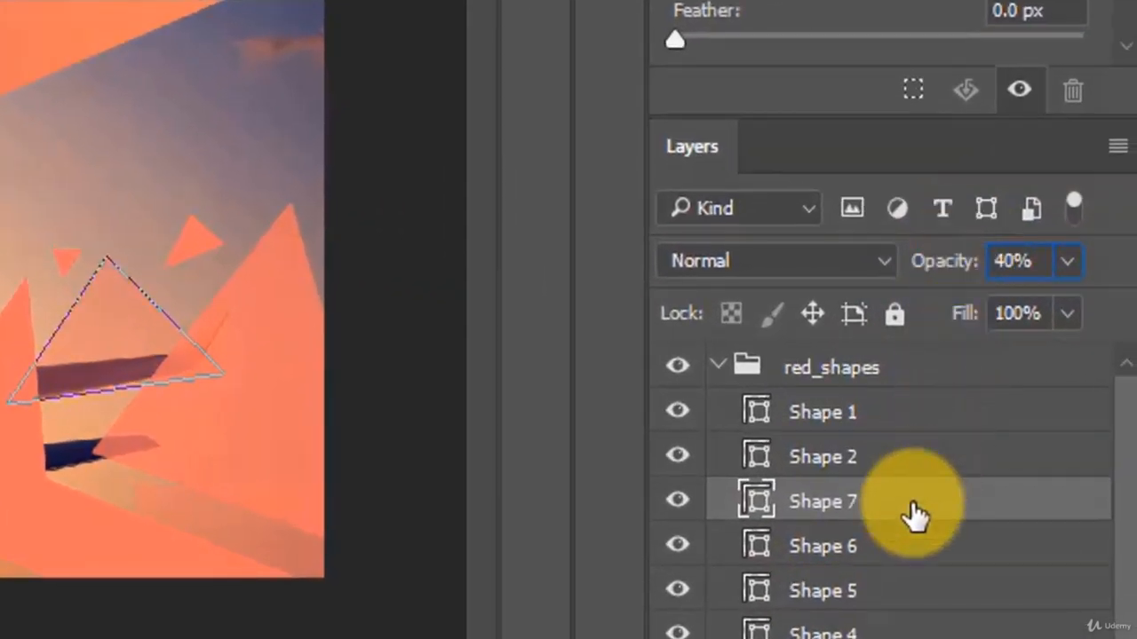
left_click(883, 544)
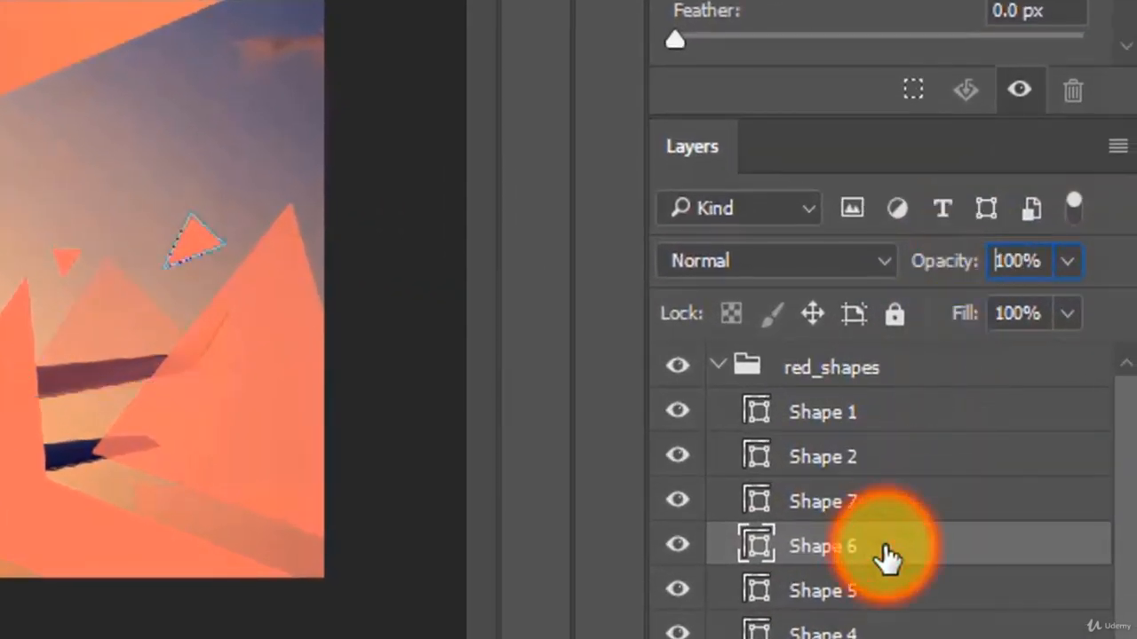
left_click_drag(1022, 260, 986, 260)
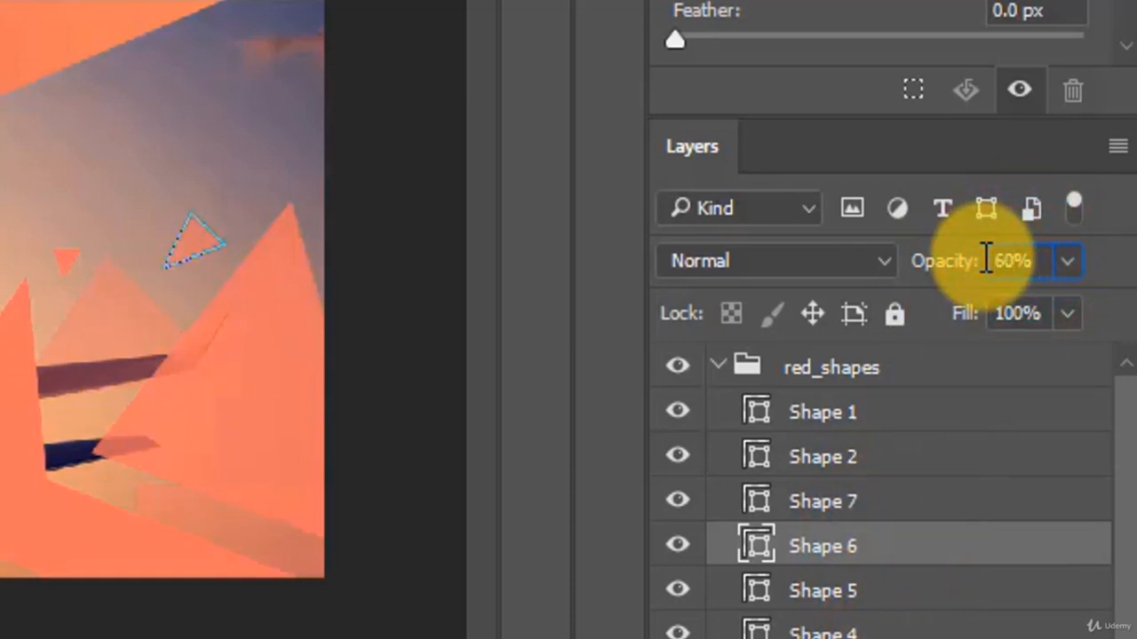
Set the opacity of Shape 5 to 70% and of Shape 4 to 90%
left_click(862, 592)
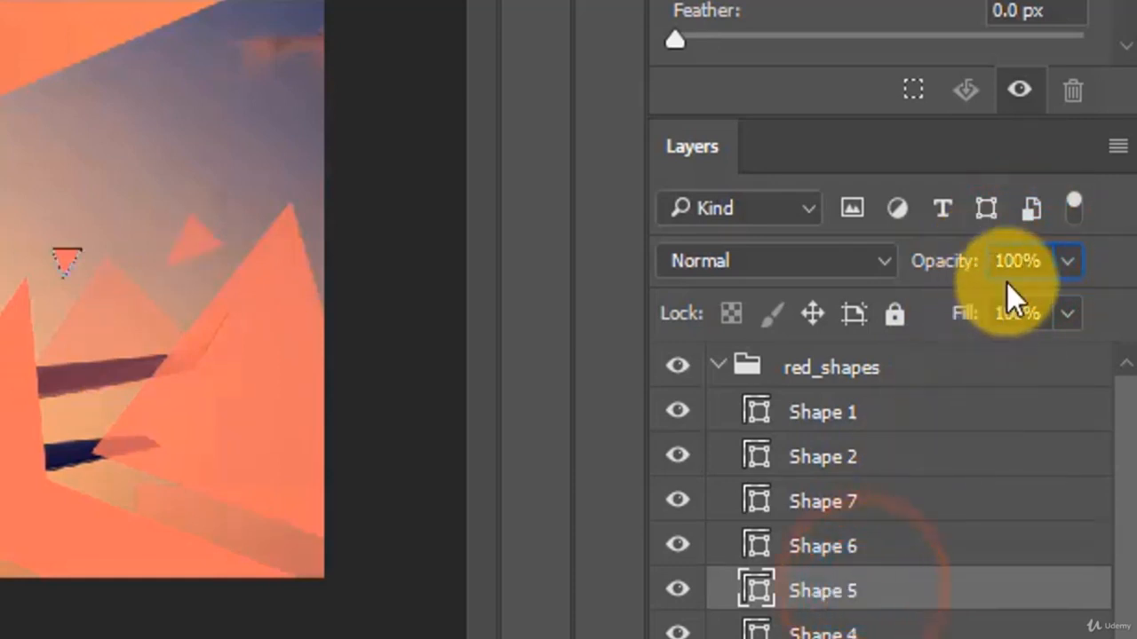
left_click_drag(1036, 261, 986, 262)
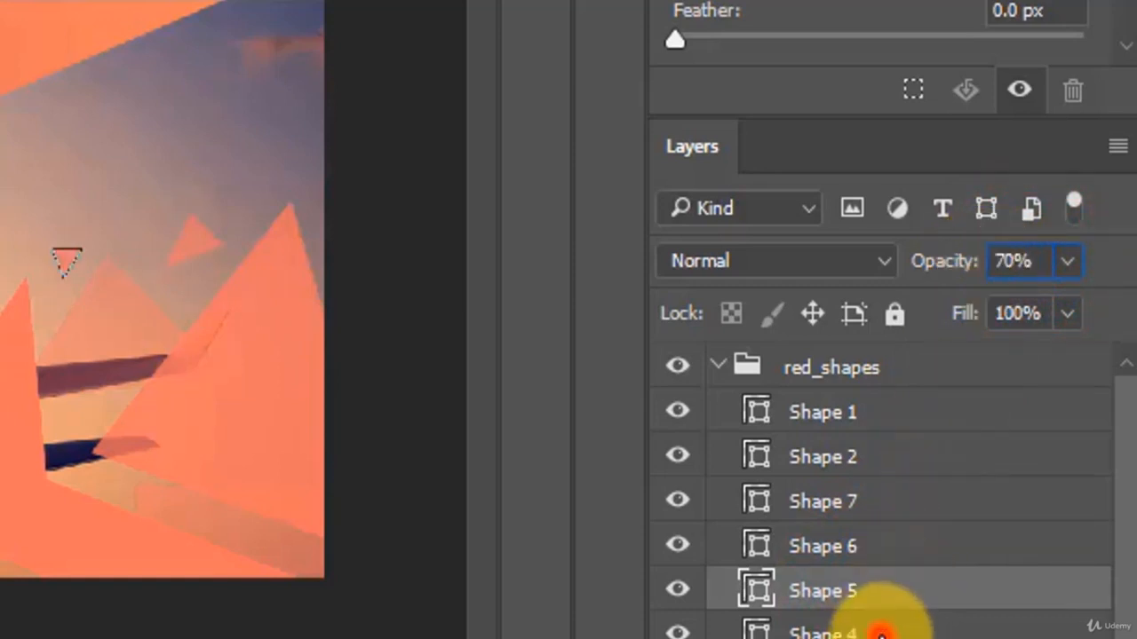
left_click(879, 631)
left_click_drag(1021, 254, 959, 260)
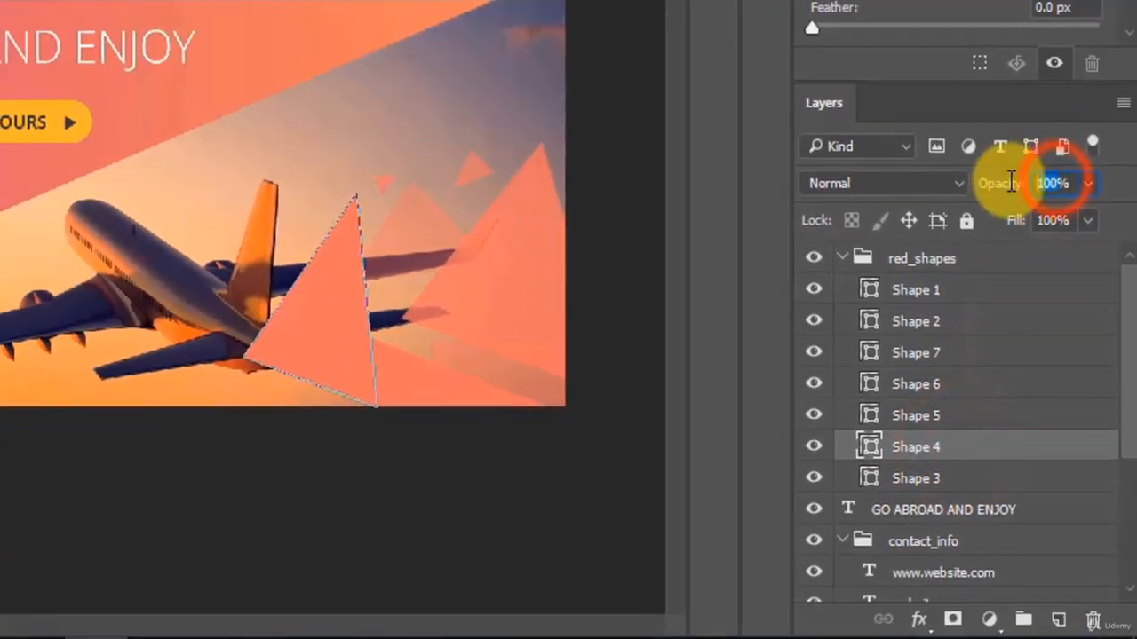
type("90")
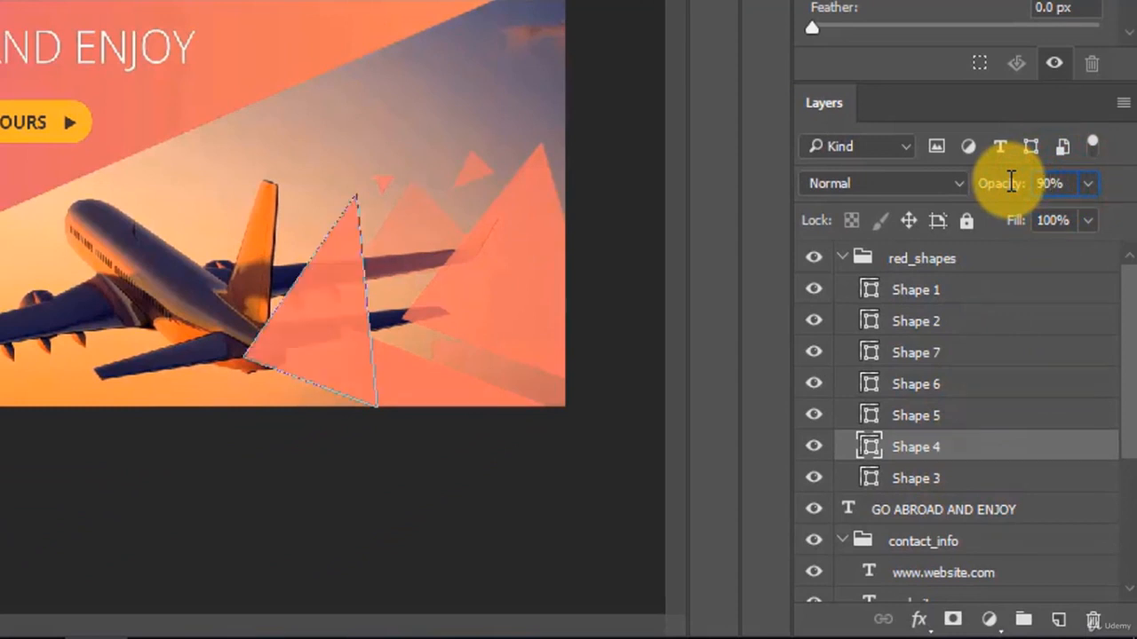
Set the opacity of Shape 3 to 80%
left_click(959, 478)
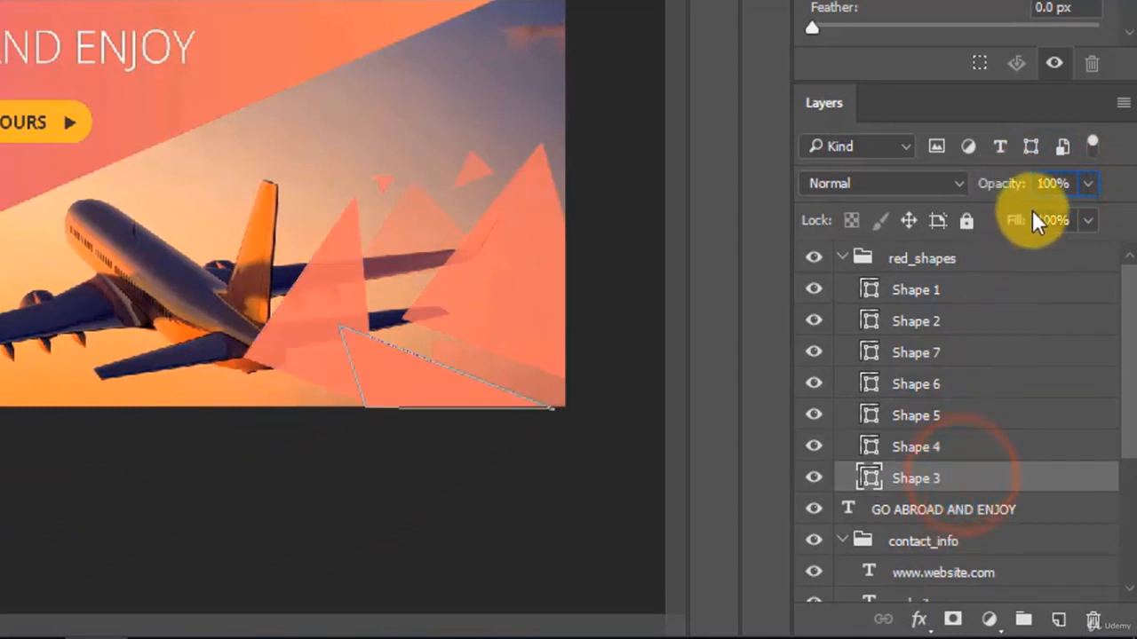
left_click(1056, 184)
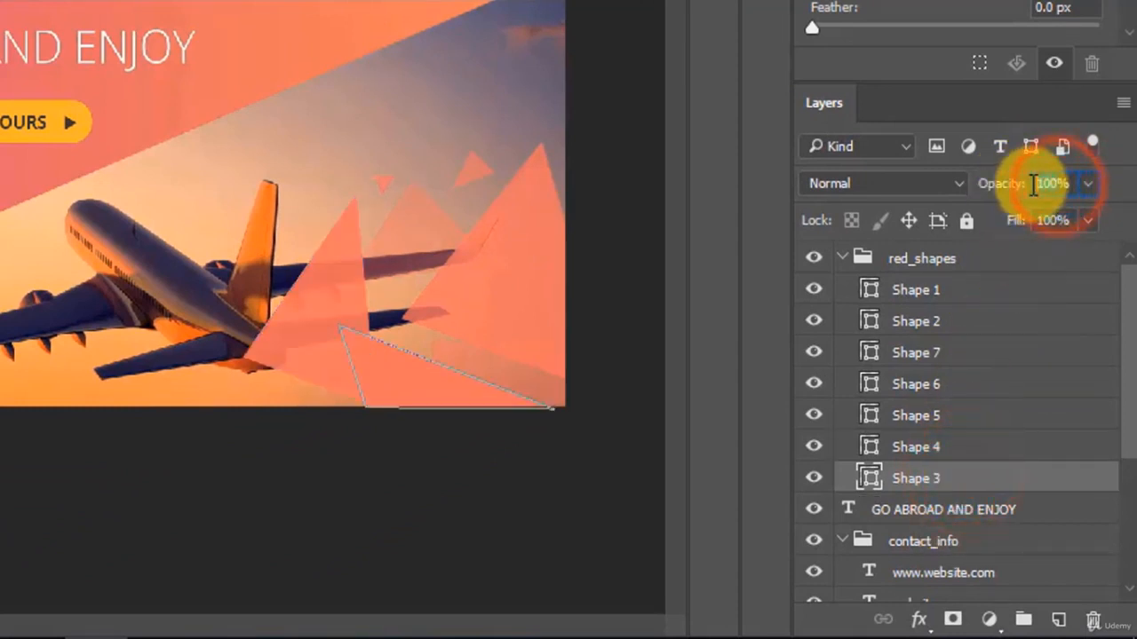
type("80")
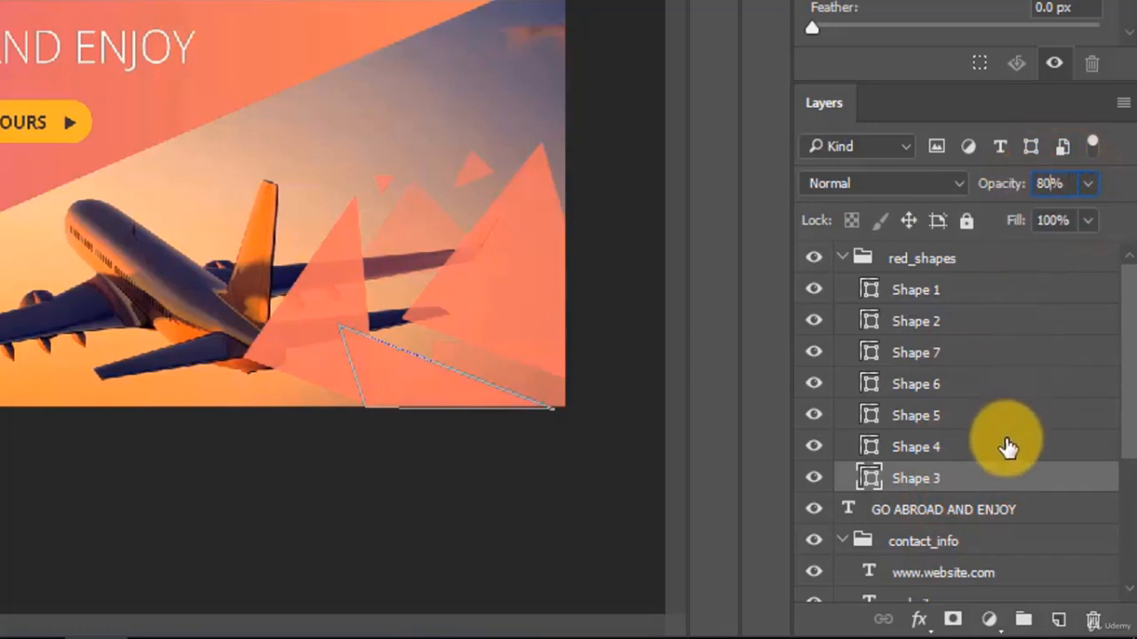
Set the opacity of Shape 3 in the red_shapes group to 95%
left_click(990, 258)
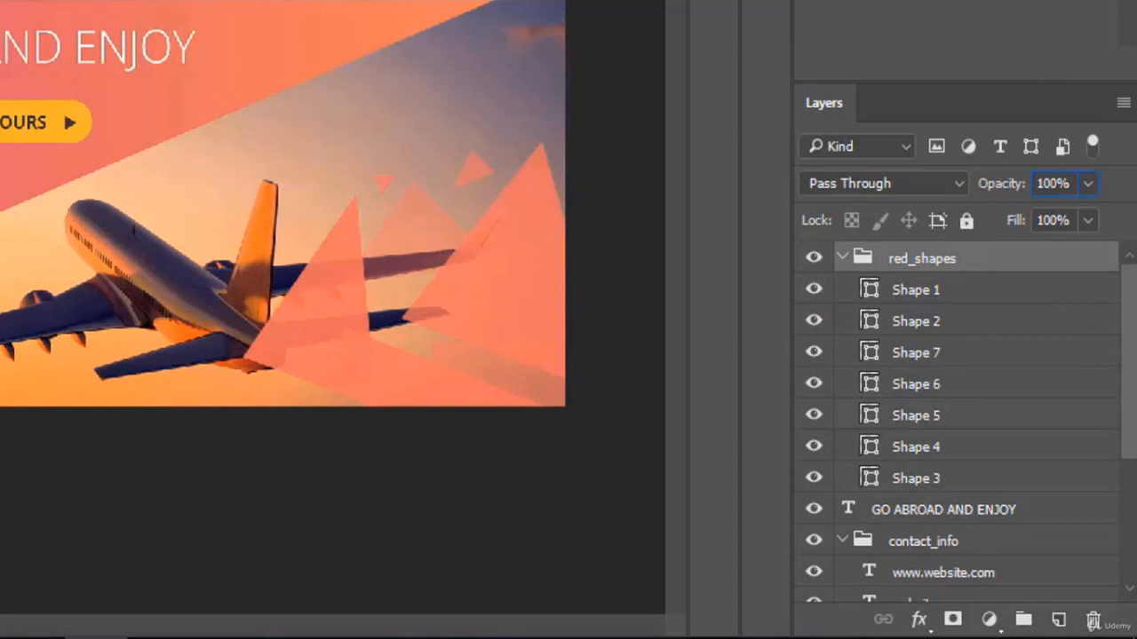
left_click(420, 366)
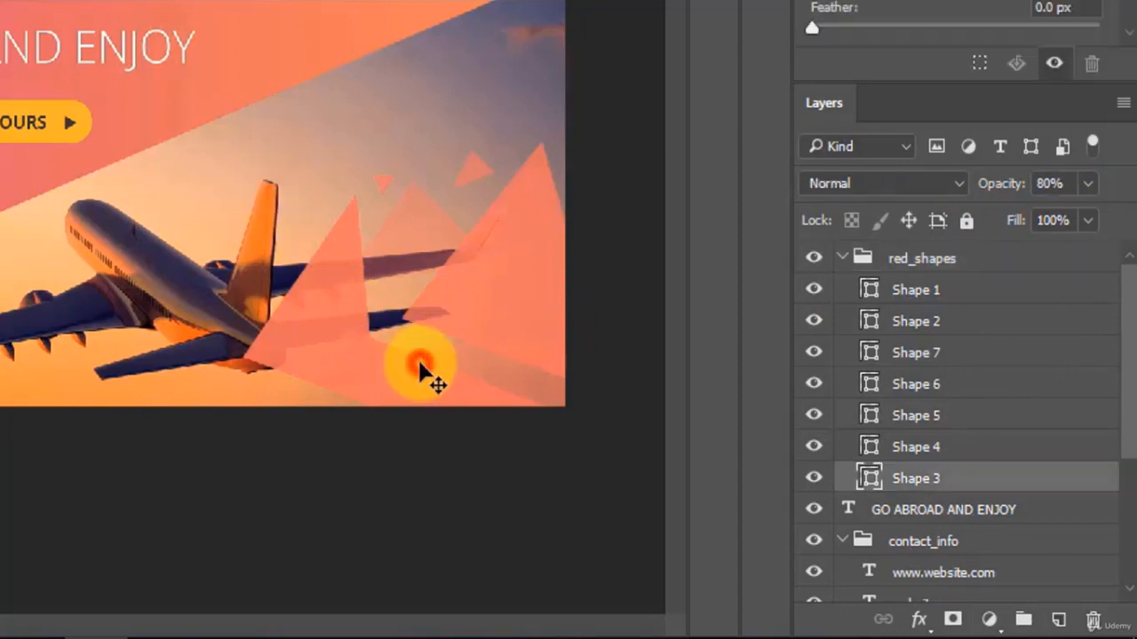
left_click(1055, 184)
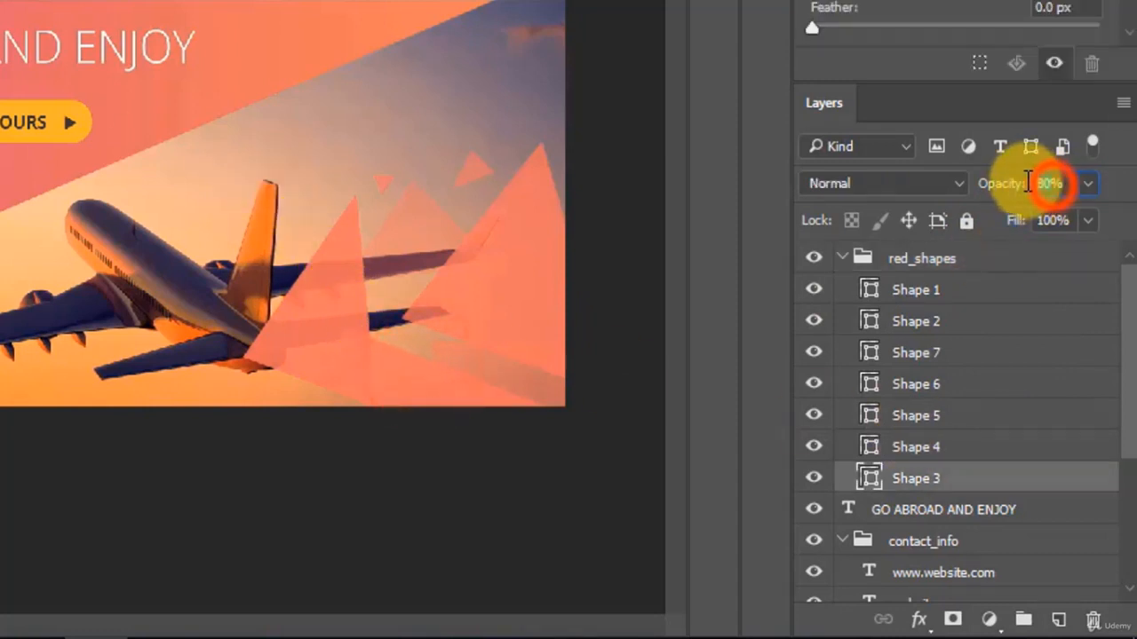
type("95")
key("Return")
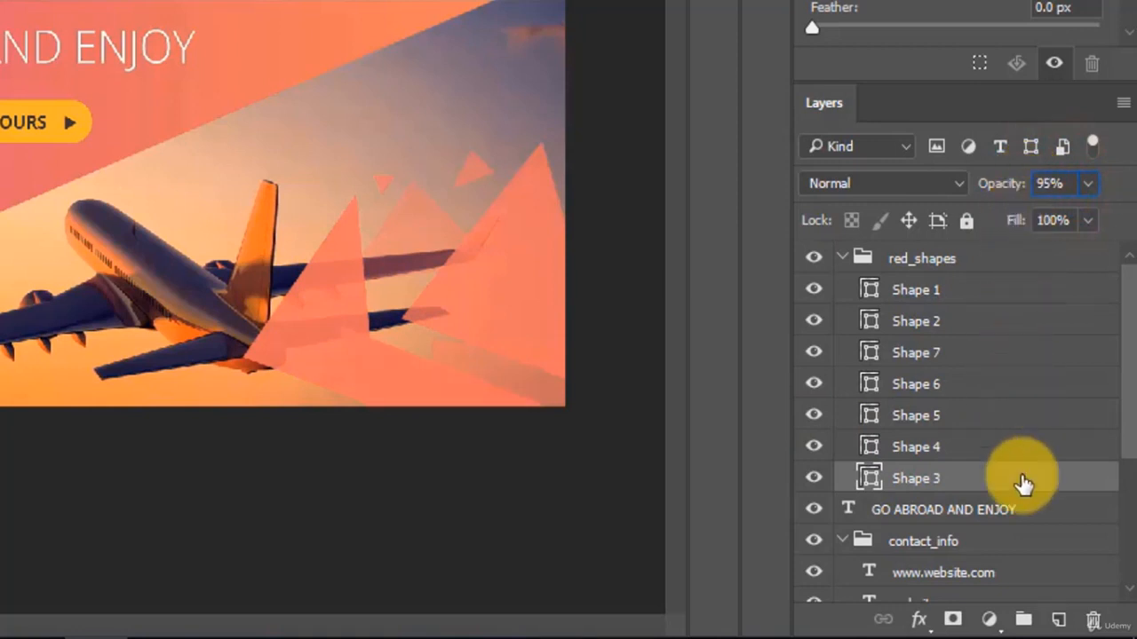
Move the Shape 4 triangle slightly left and down, closer to the airplane's tail
left_click(971, 259)
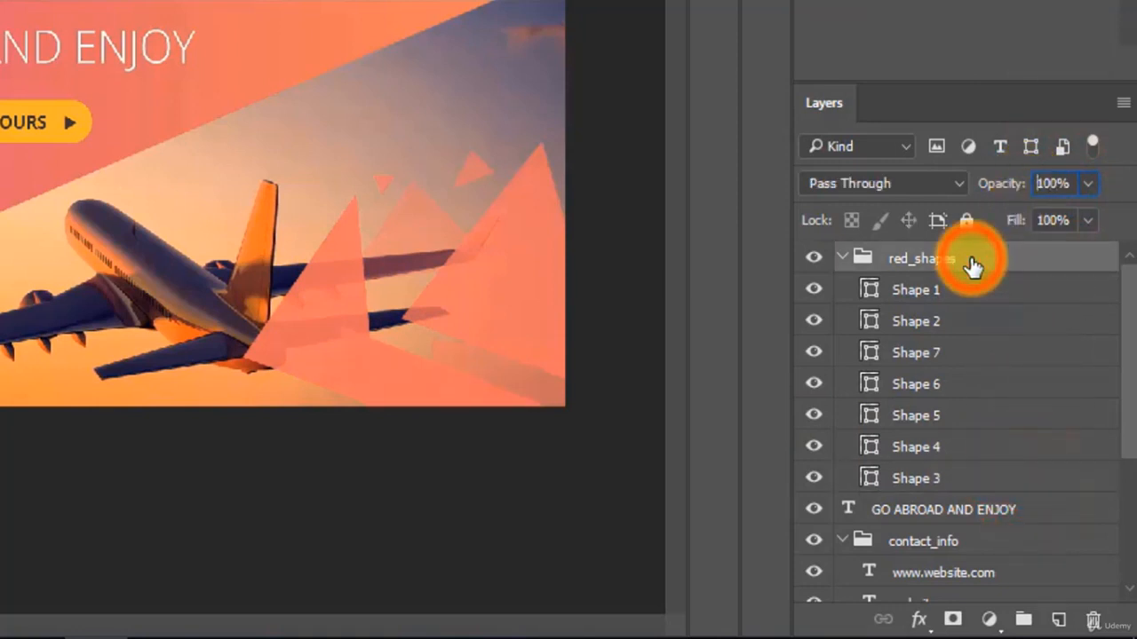
left_click(331, 286)
left_click_drag(340, 278, 302, 289)
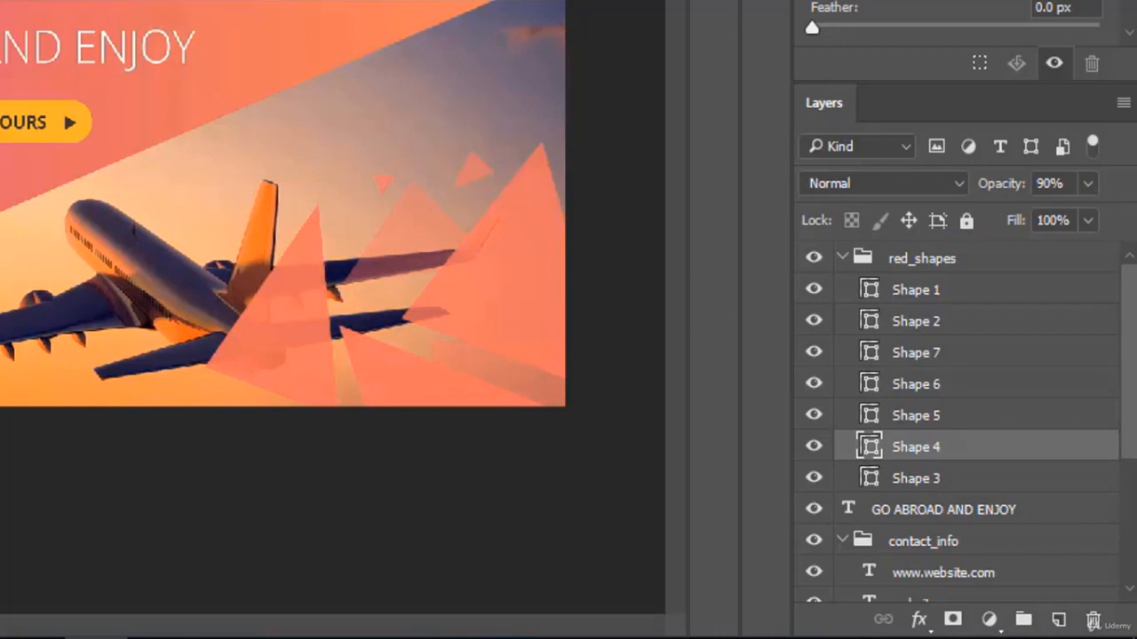
Collapse red_shapes and create a group named orange_shapes above it, with a new empty layer inside
left_click(841, 258)
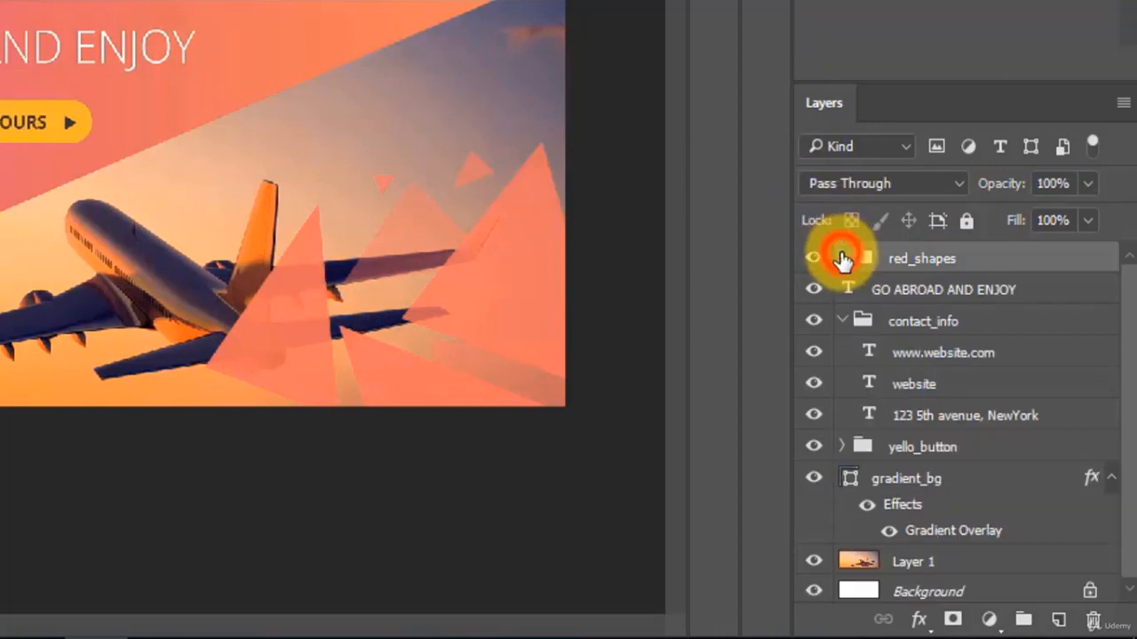
left_click(1025, 619)
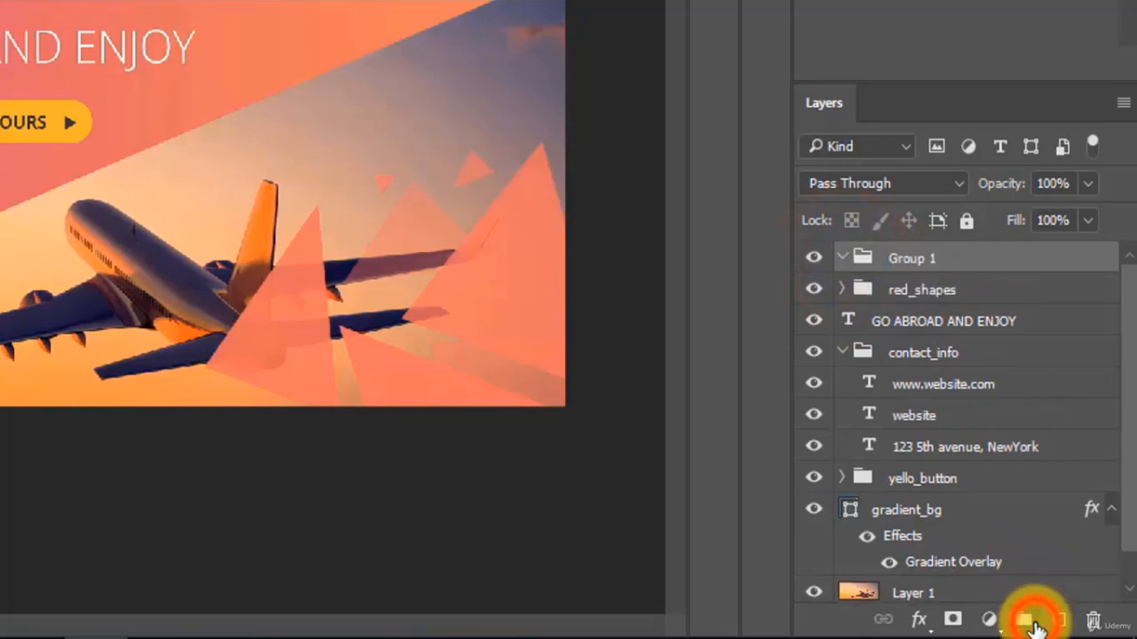
double_click(920, 258)
type("c")
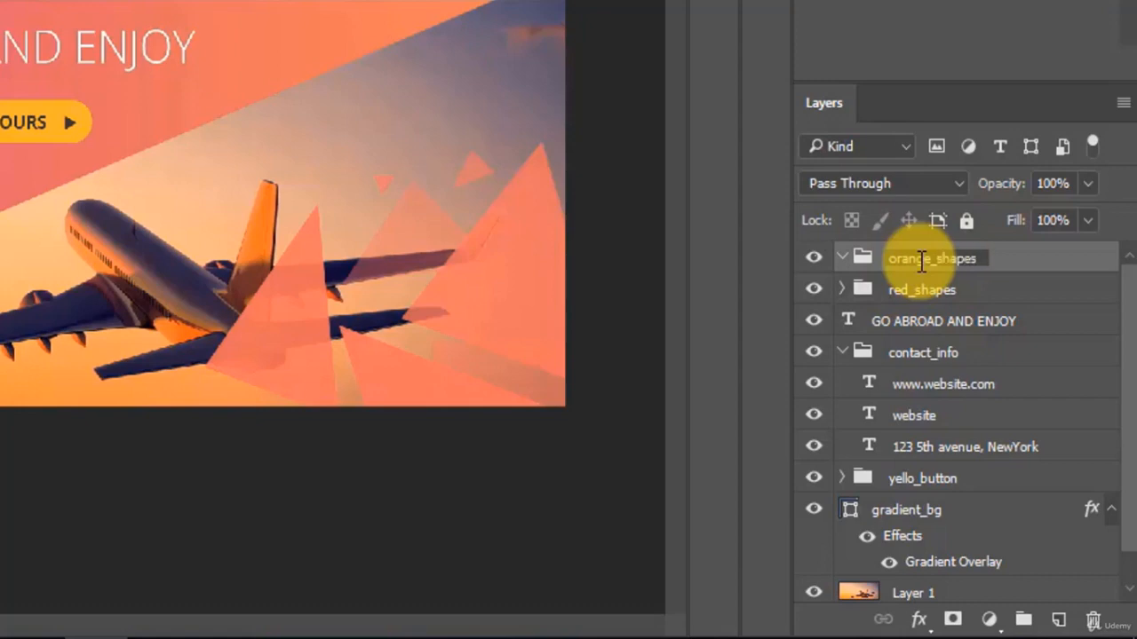
key("Return")
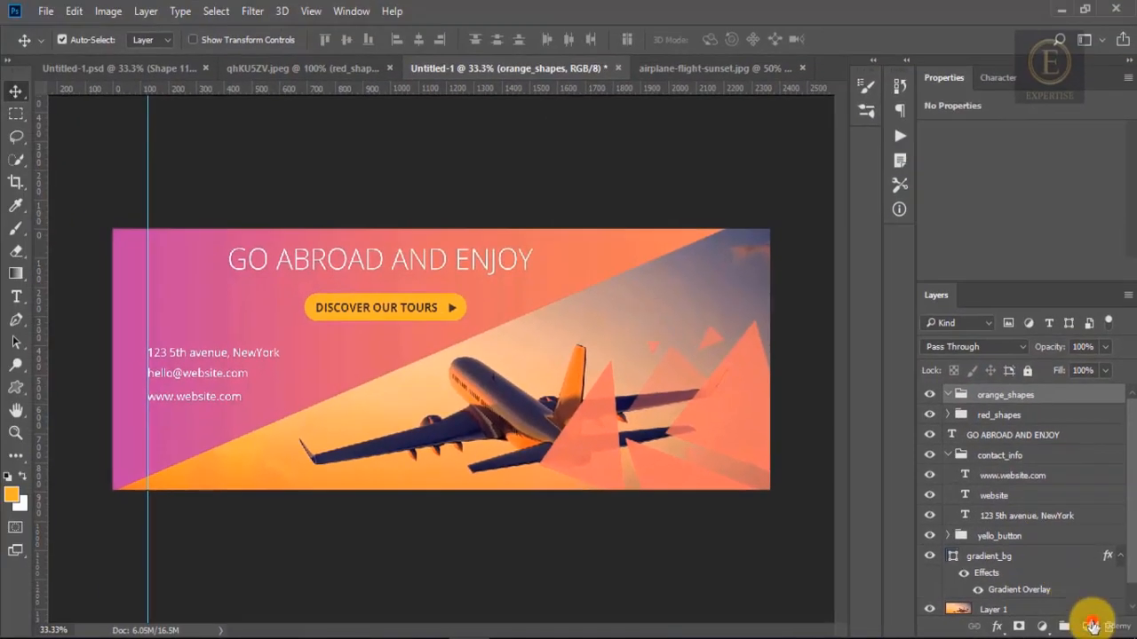
left_click(1090, 626)
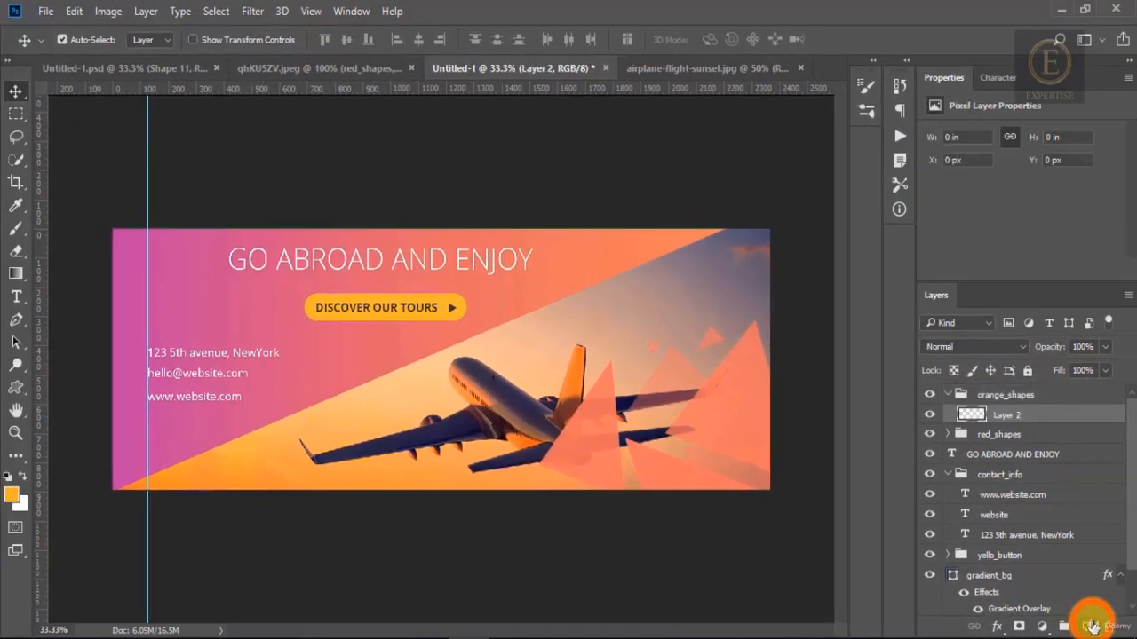
With the Pen tool, draw a yellow-orange triangle of about 279 × 291 px over the airplane's fuselage on the empty layer in orange_shapes
left_click(333, 68)
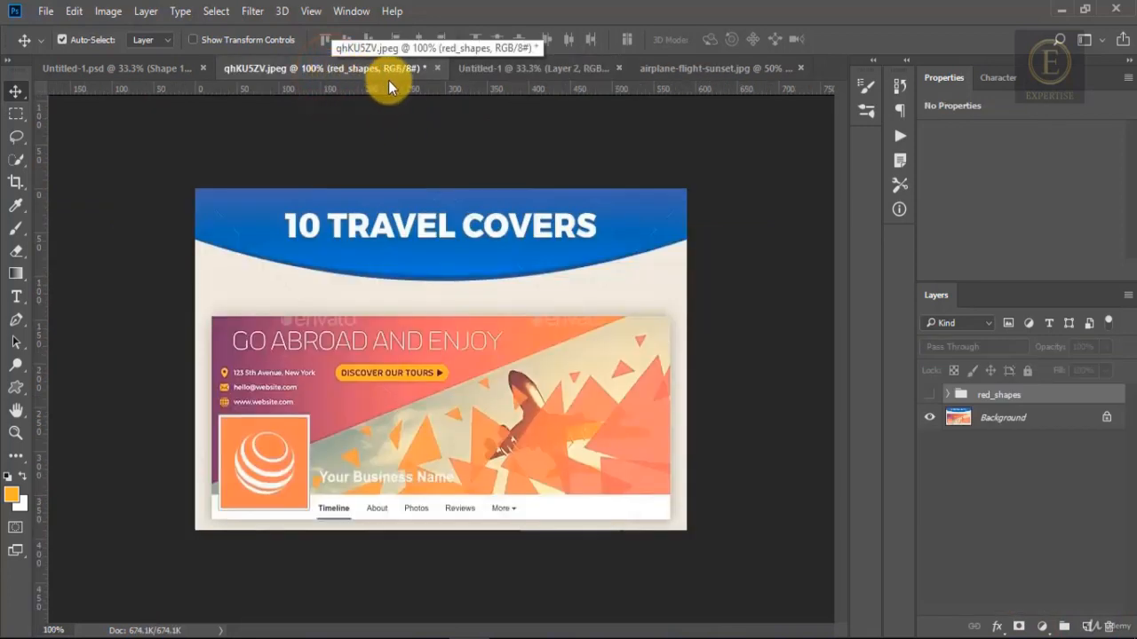
left_click(517, 69)
left_click_drag(518, 218, 473, 426)
left_click(16, 319)
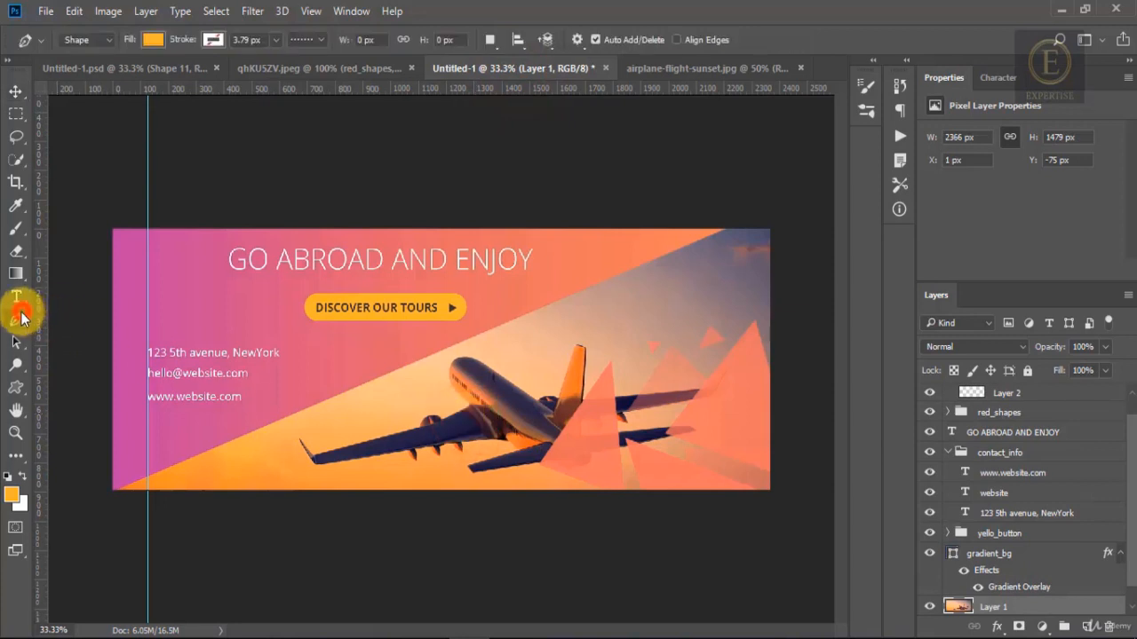
left_click(1089, 393)
left_click(451, 423)
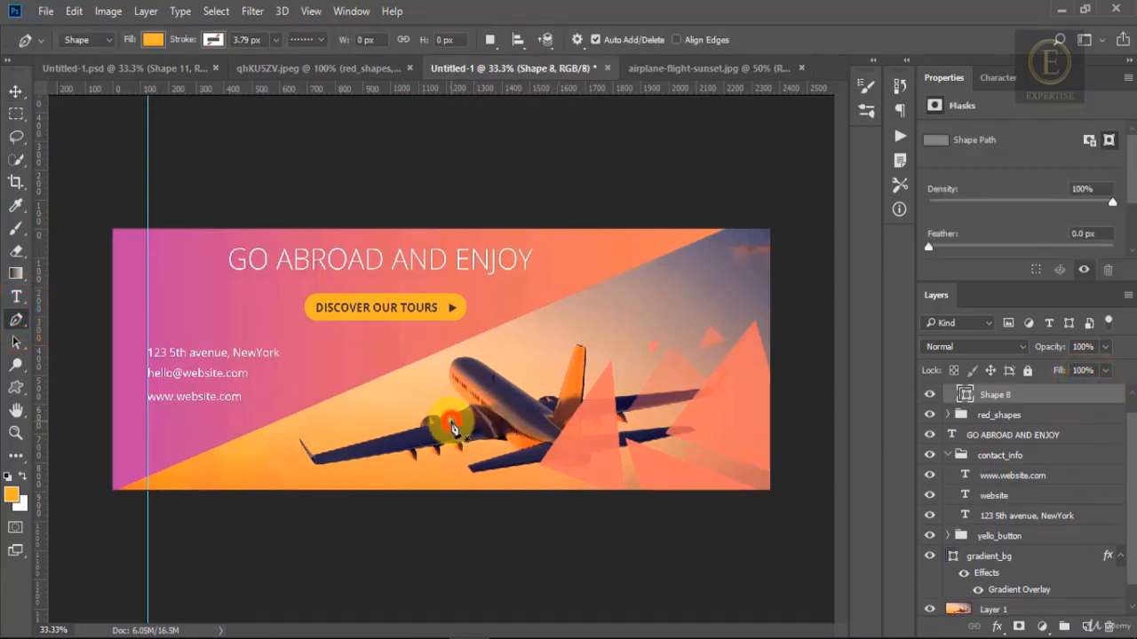
left_click(527, 365)
left_click(508, 453)
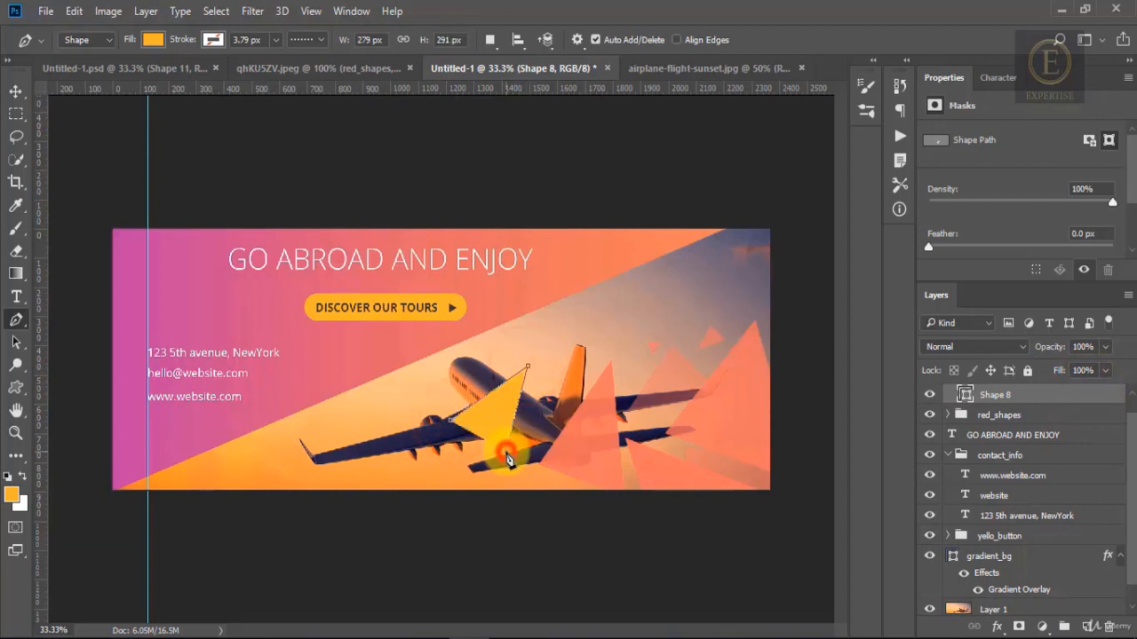
left_click(452, 426)
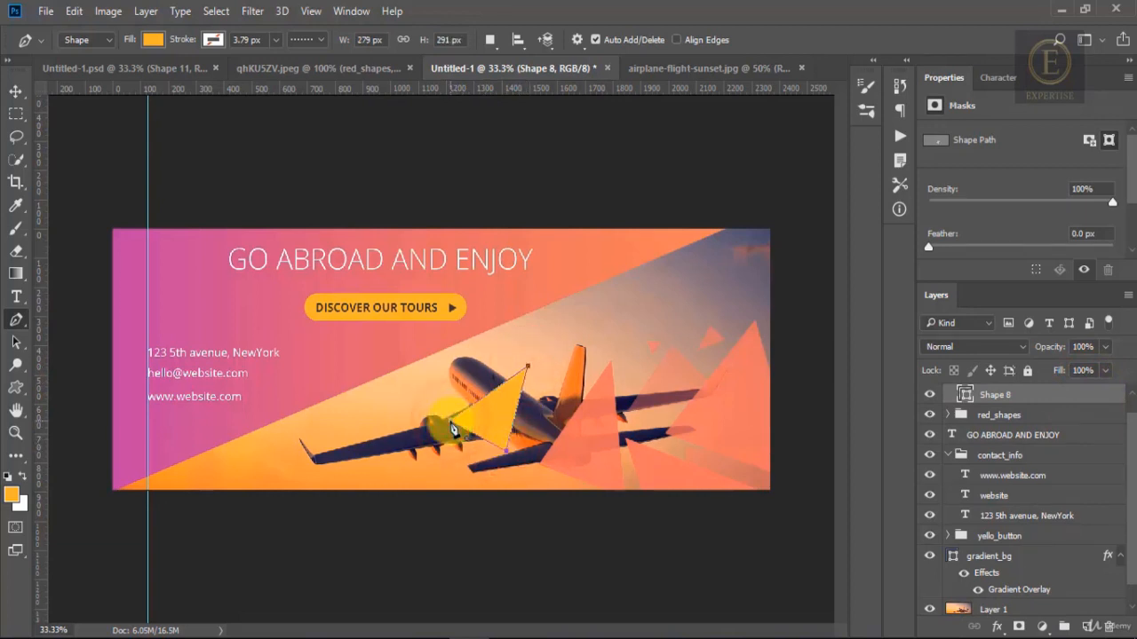
Draw a small yellow-orange triangle of about 87 × 57 px just left of the tail fin's tip
left_click(544, 341)
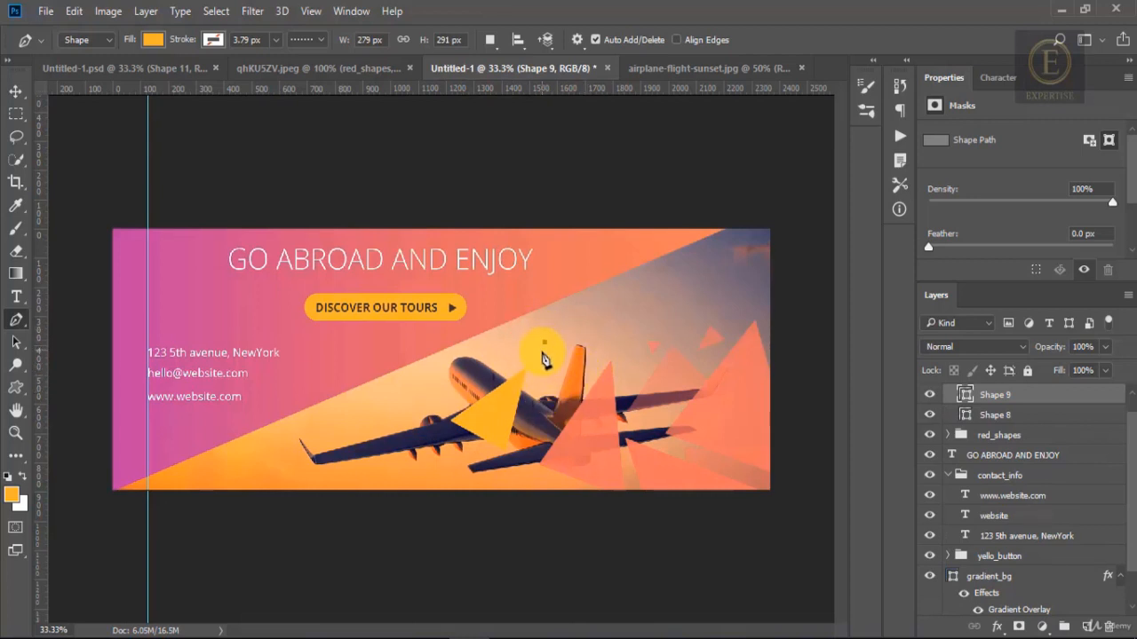
left_click(568, 344)
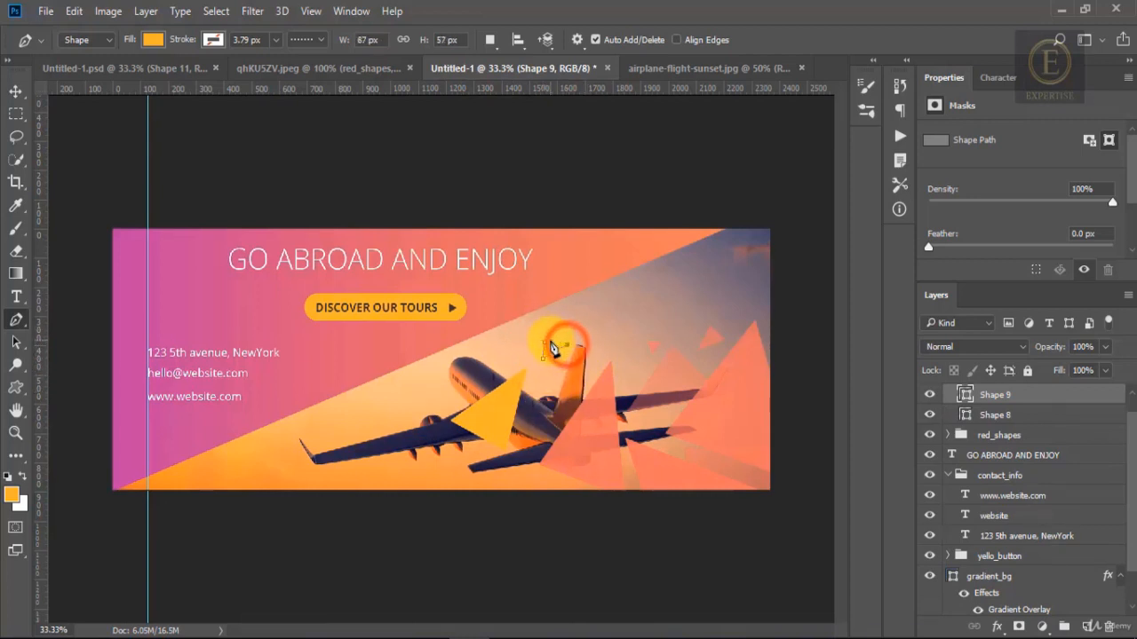
left_click(546, 342)
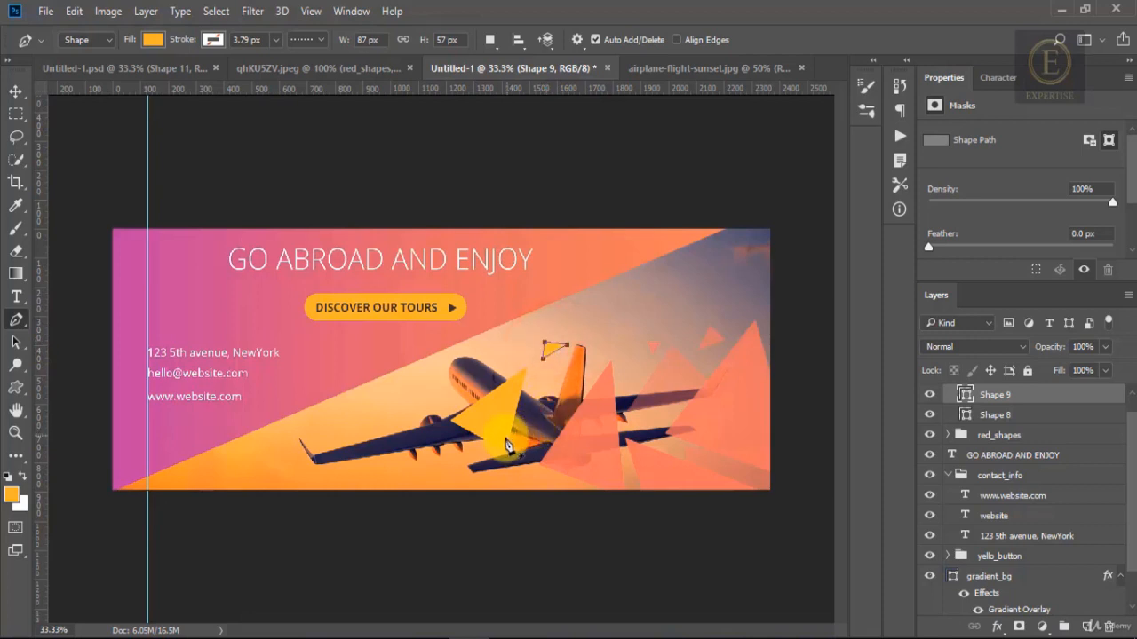
Draw two medium yellow-orange triangles, one standing on the banner's bottom edge below the fuselage and one over the left wing near the engine
left_click(435, 491)
left_click(478, 449)
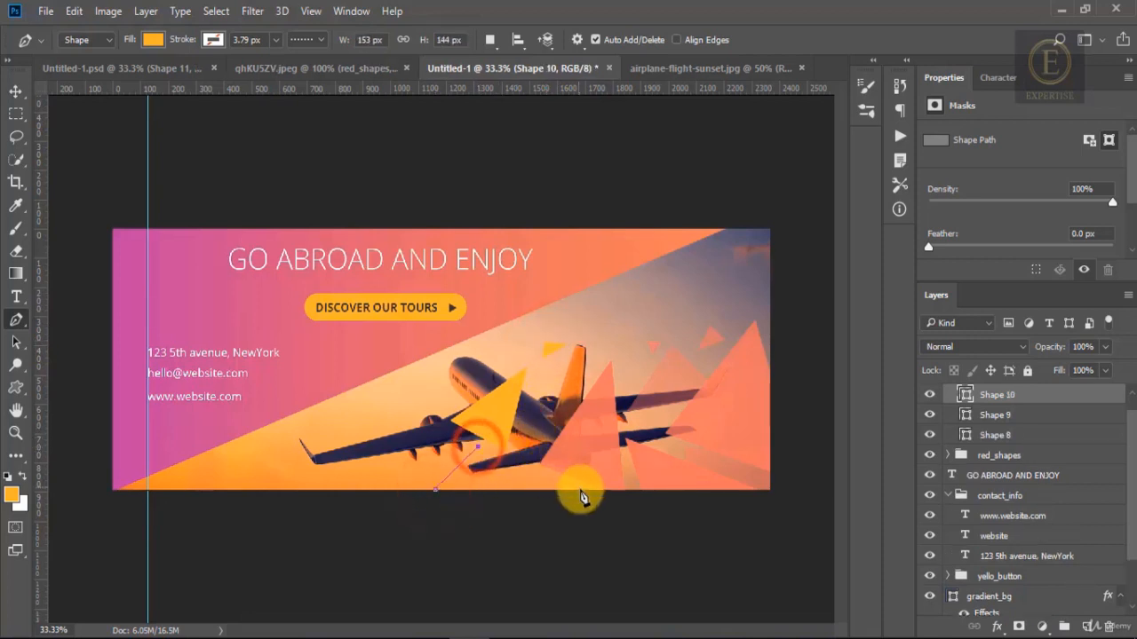
left_click(492, 493)
left_click(436, 491)
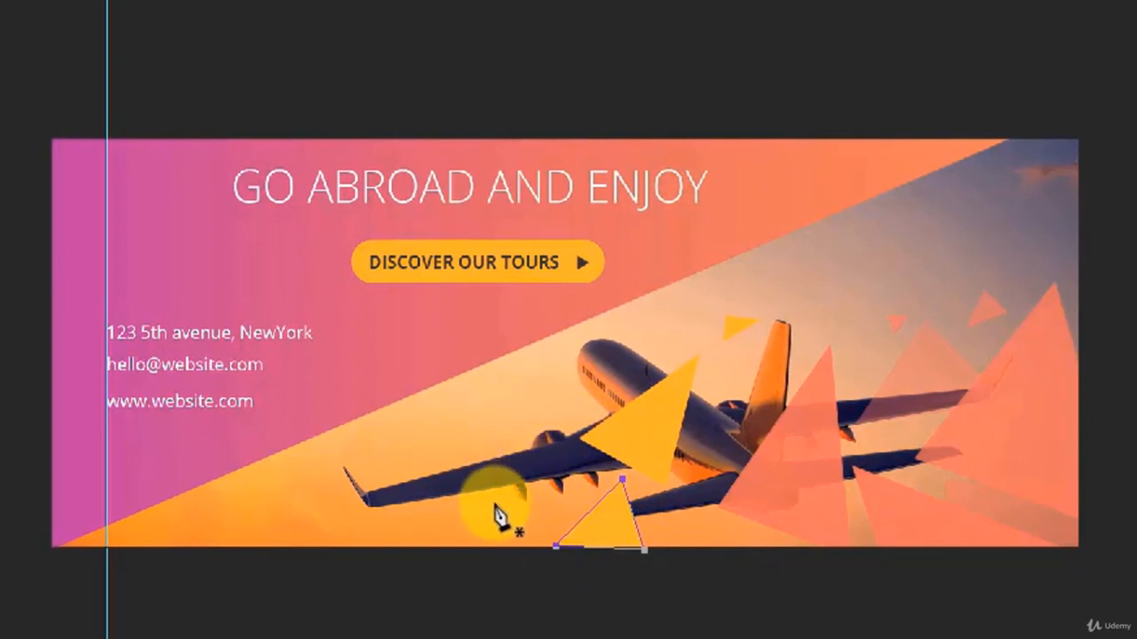
left_click(487, 508)
left_click(504, 433)
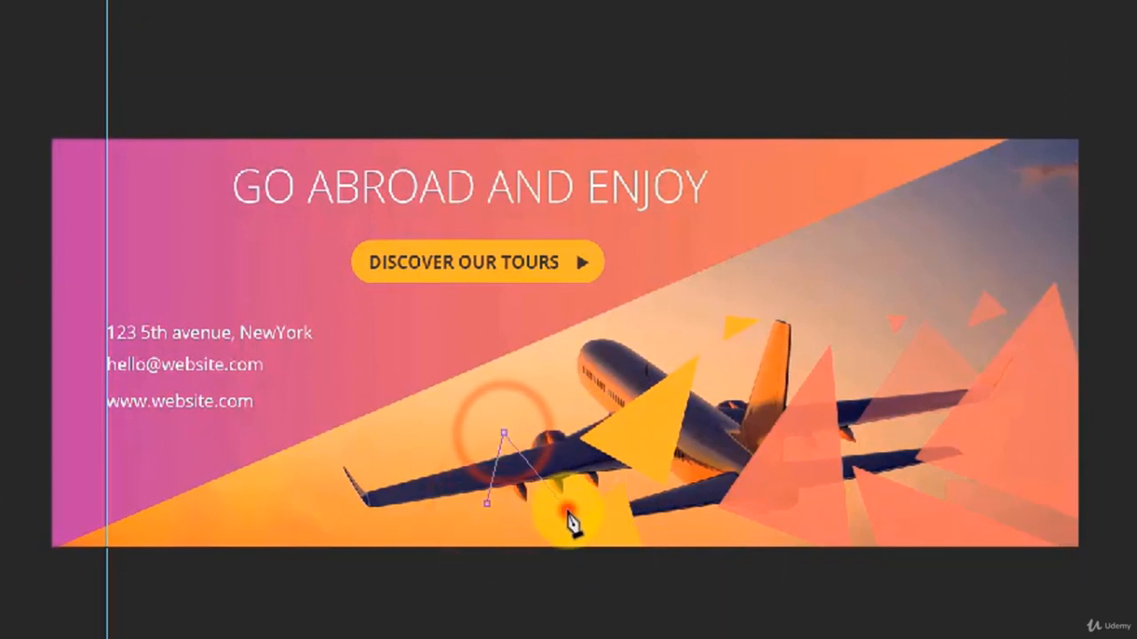
left_click(567, 508)
left_click(487, 508)
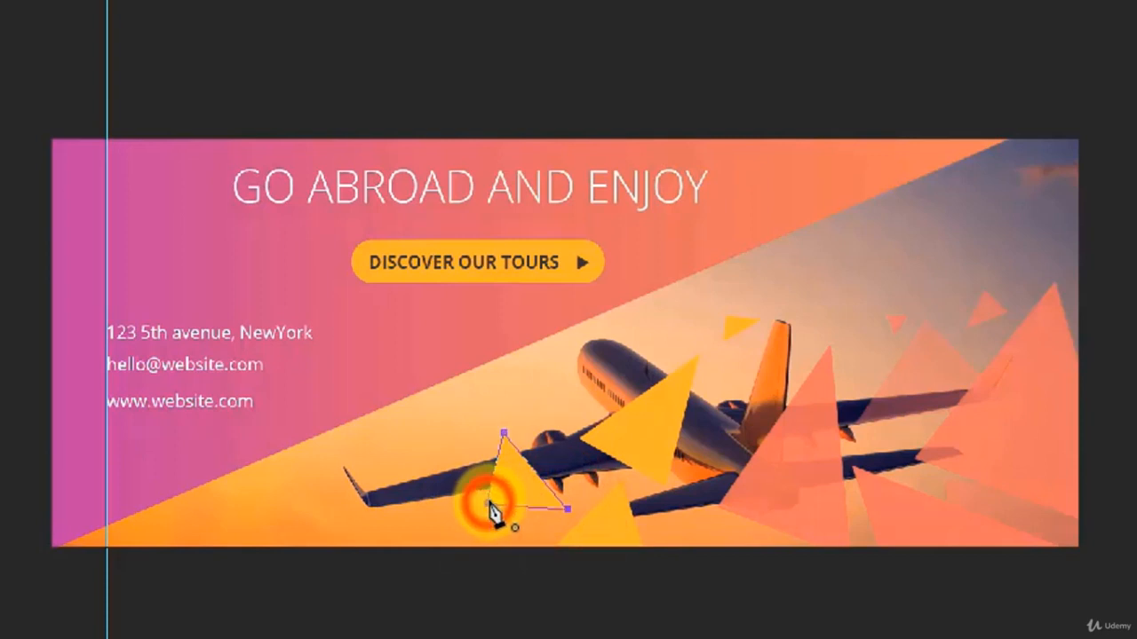
Draw two tiny yellow-orange triangles, one left of the airplane's nose and one of about 45 × 27 px above the nose
left_click(520, 377)
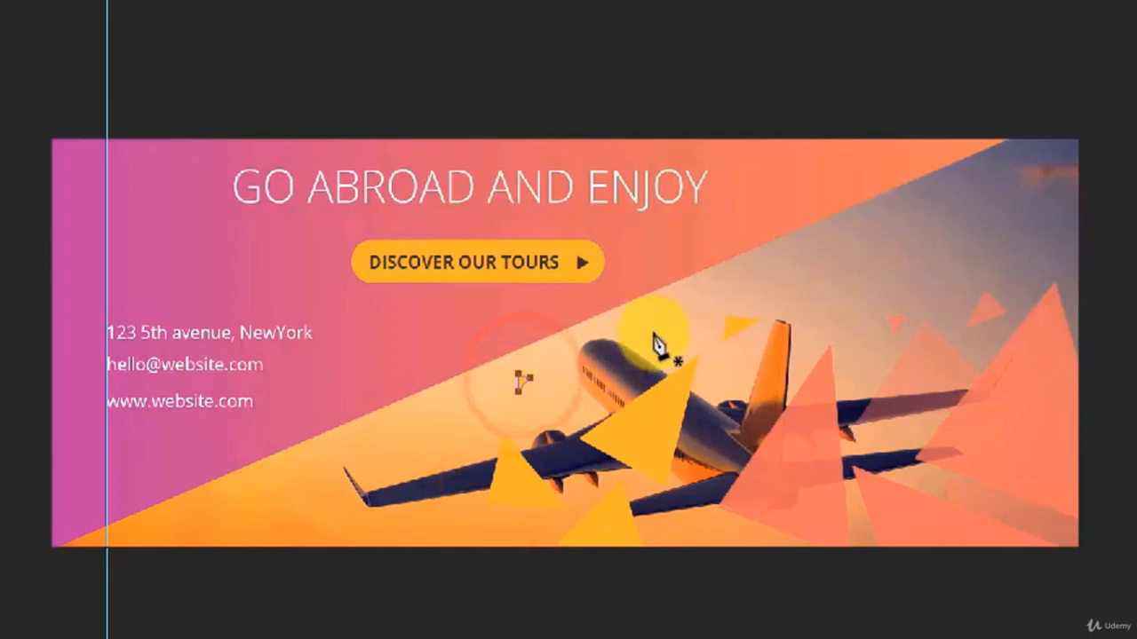
left_click(663, 311)
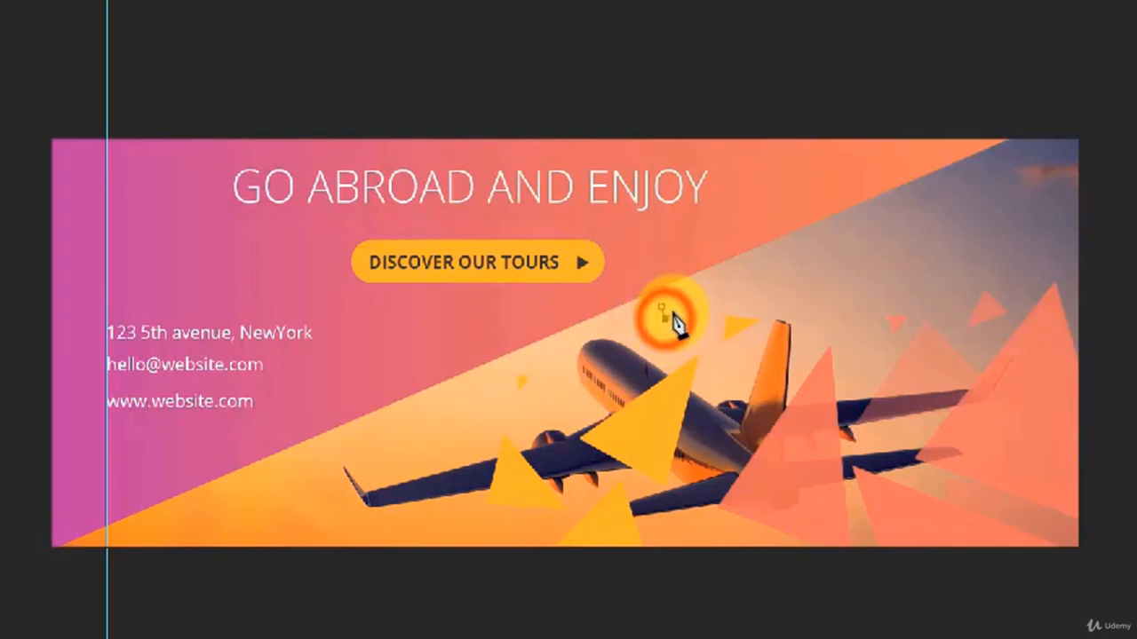
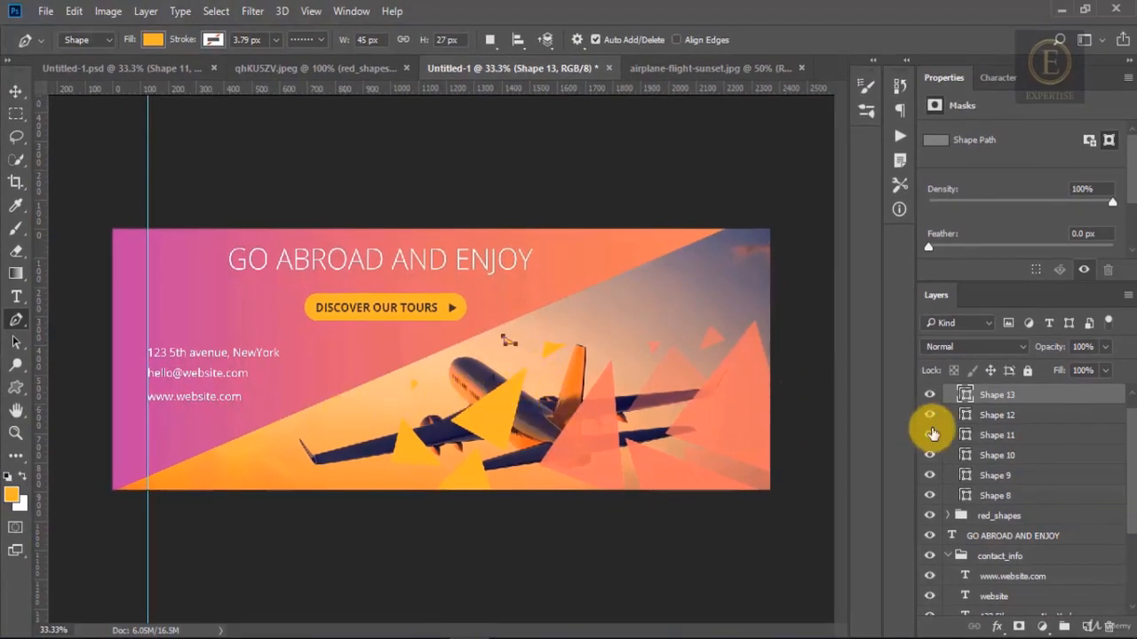
Sample a darker orange from the qhKU5ZV.jpeg reference as the foreground color and return to Untitled-1
left_click(329, 70)
key("i")
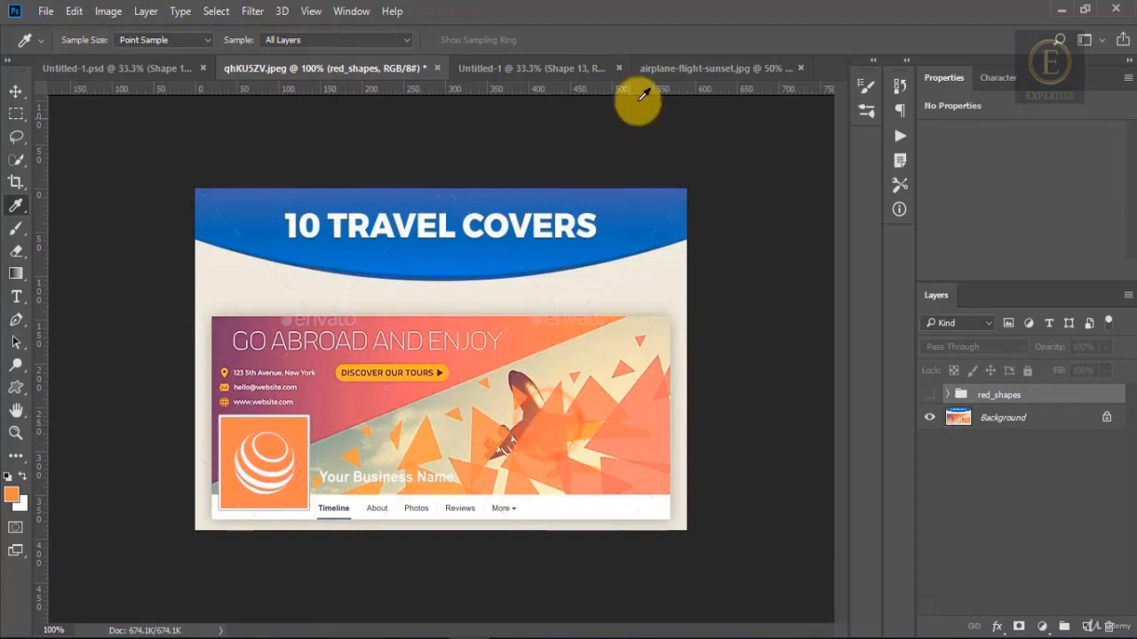
left_click(555, 71)
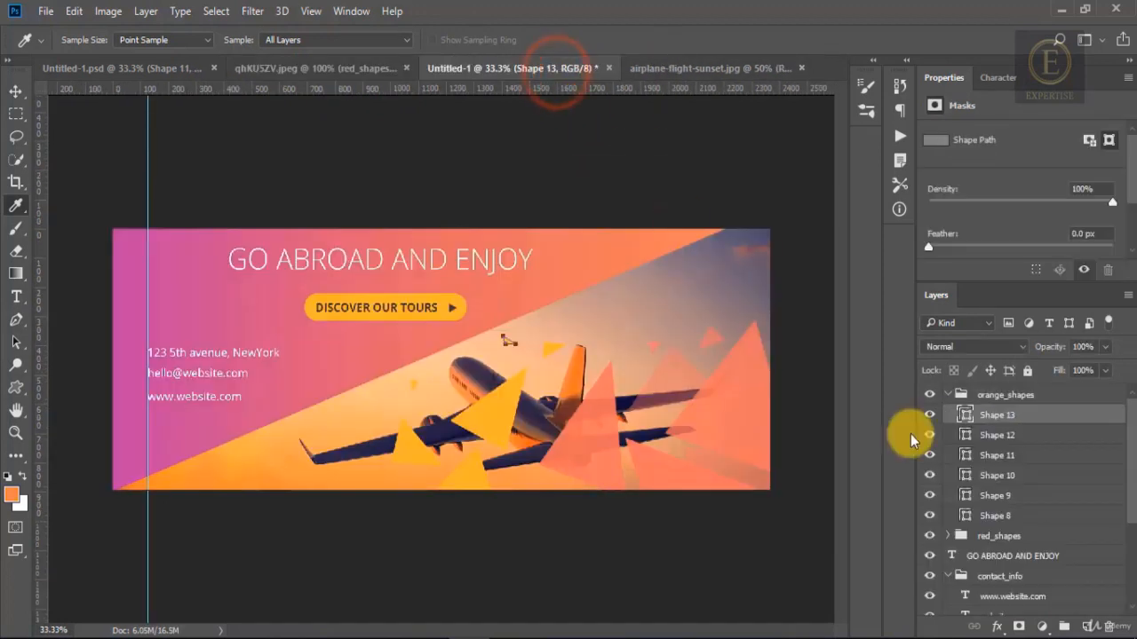
Recolor the Shape 13, Shape 12 and Shape 11 triangles with the sampled darker orange, #e26a52
double_click(966, 414)
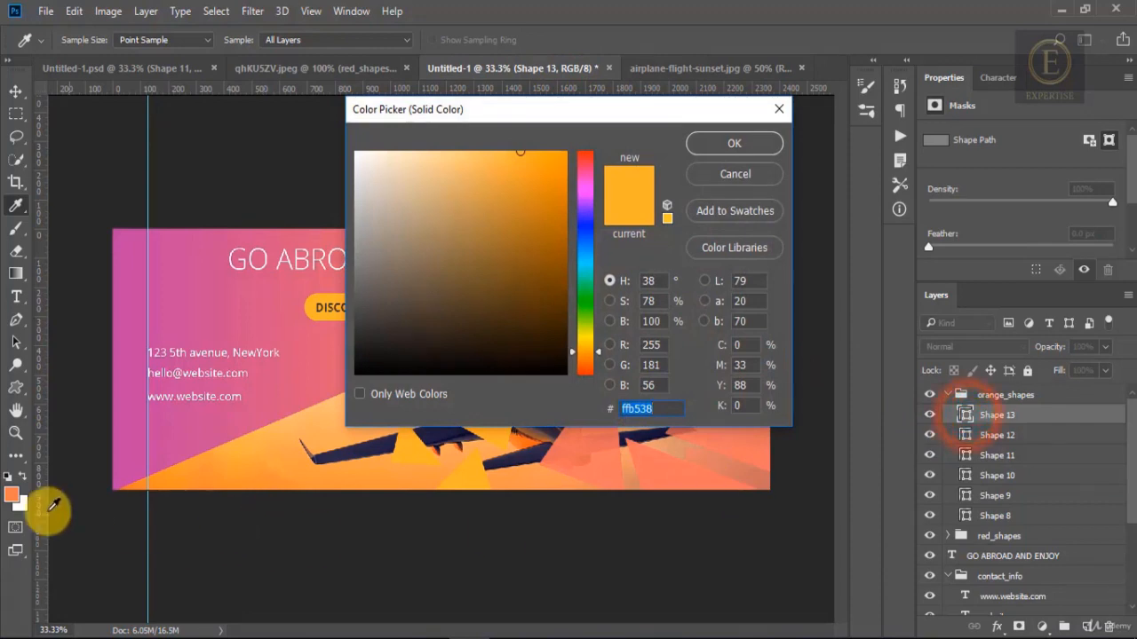
left_click(11, 491)
left_click(725, 142)
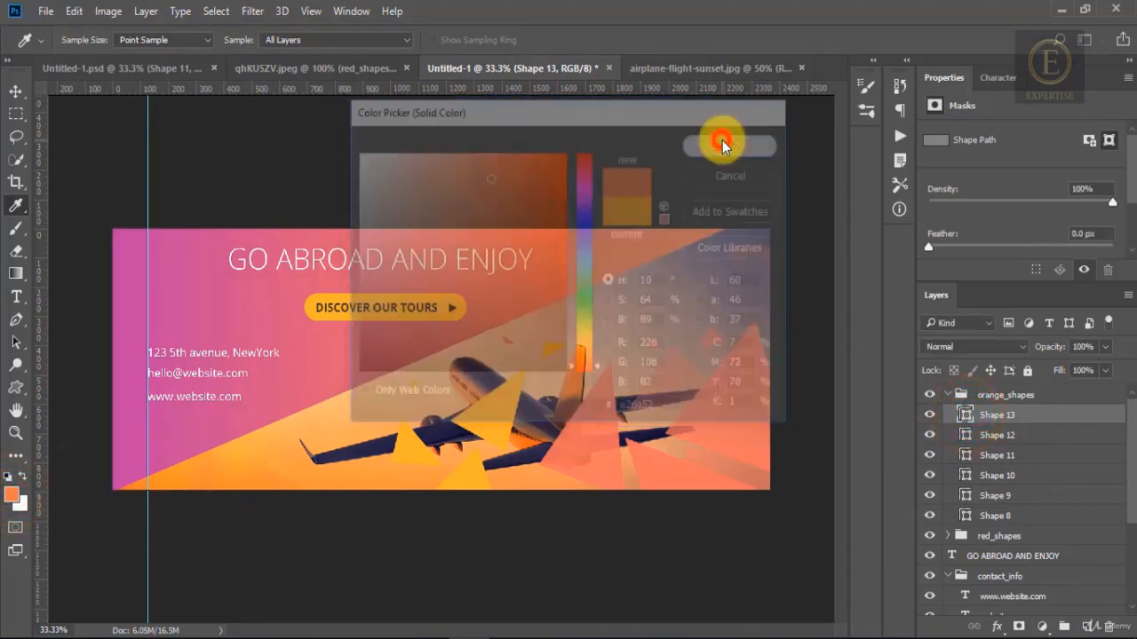
double_click(965, 435)
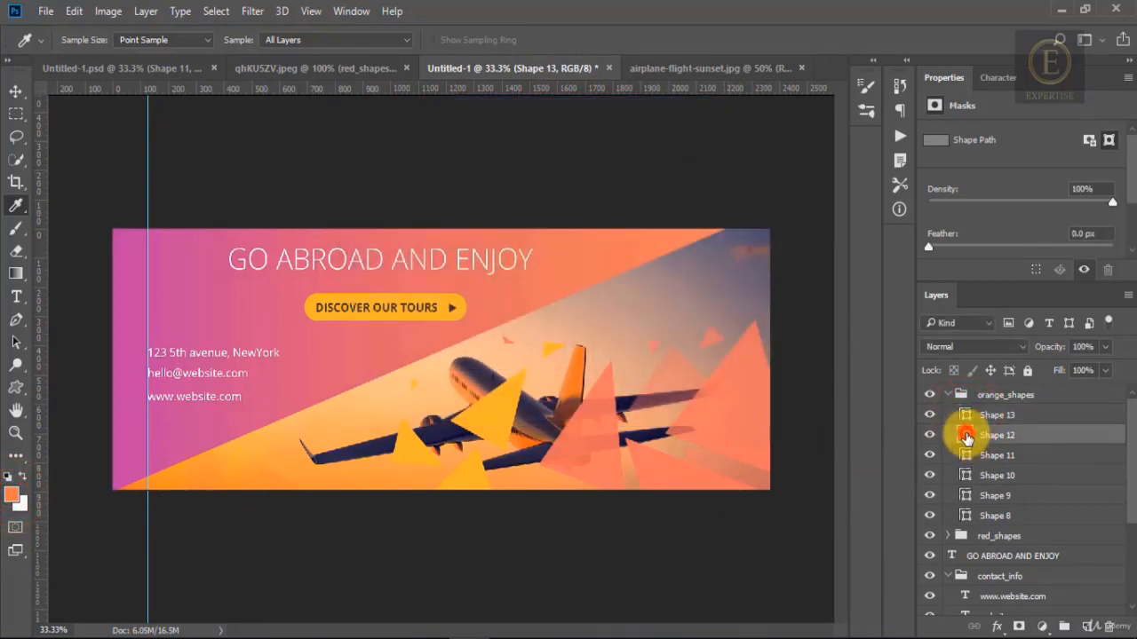
left_click(13, 494)
left_click(711, 145)
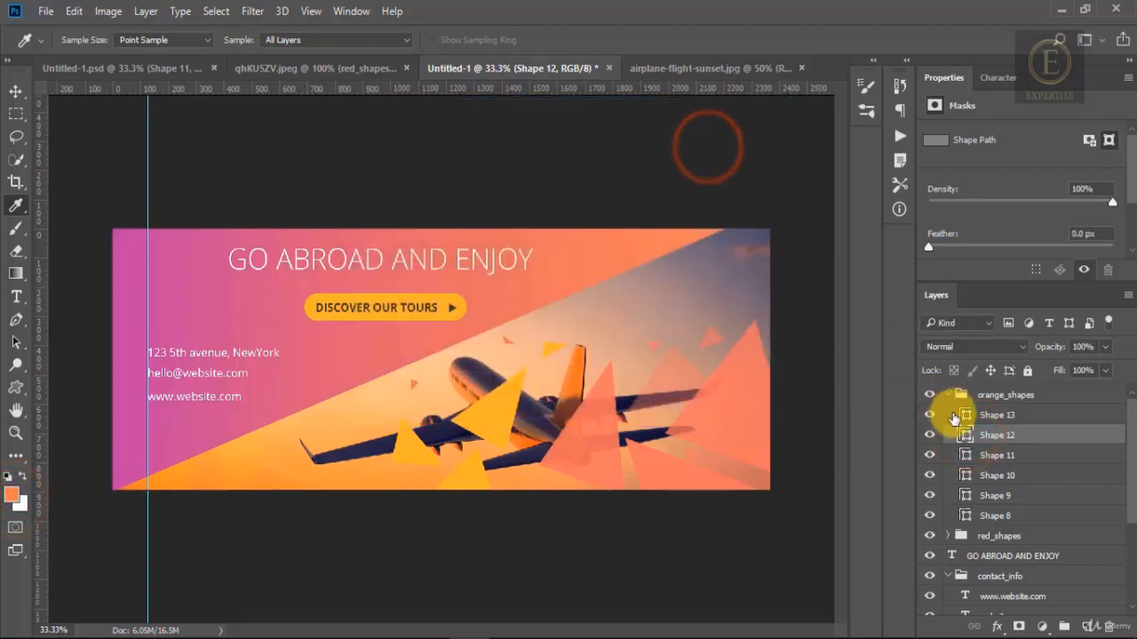
double_click(965, 456)
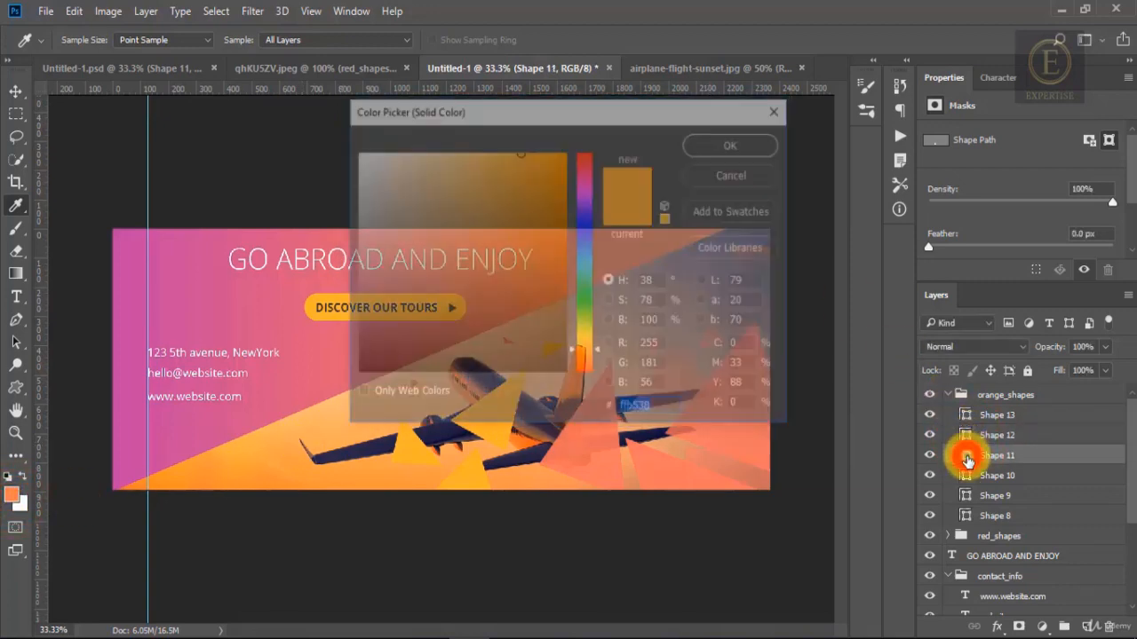
left_click(14, 489)
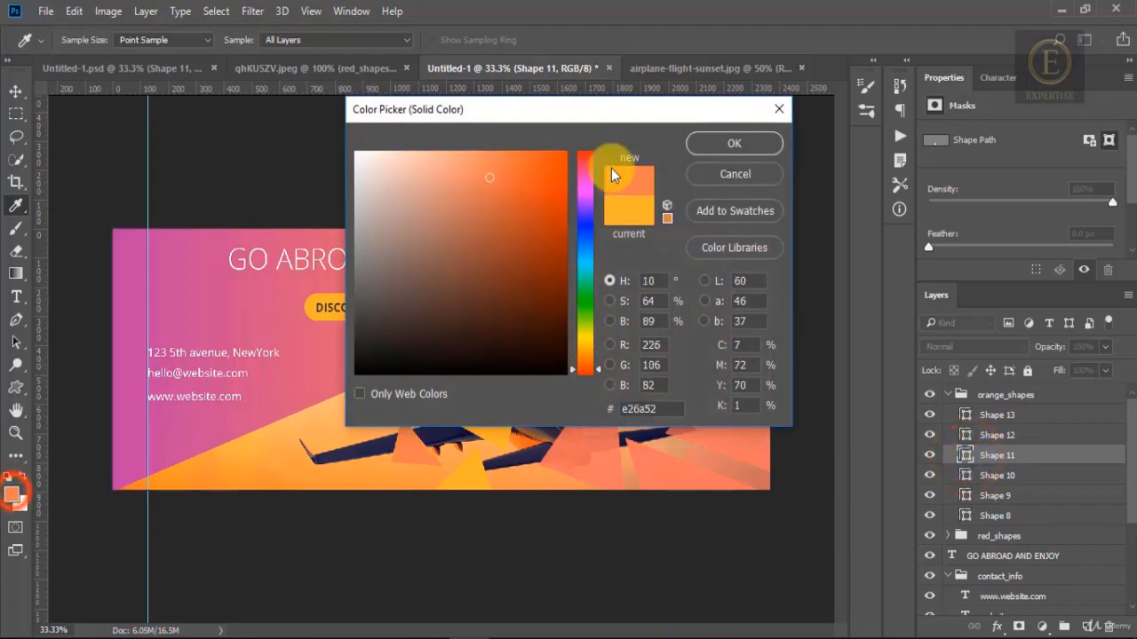
left_click(746, 142)
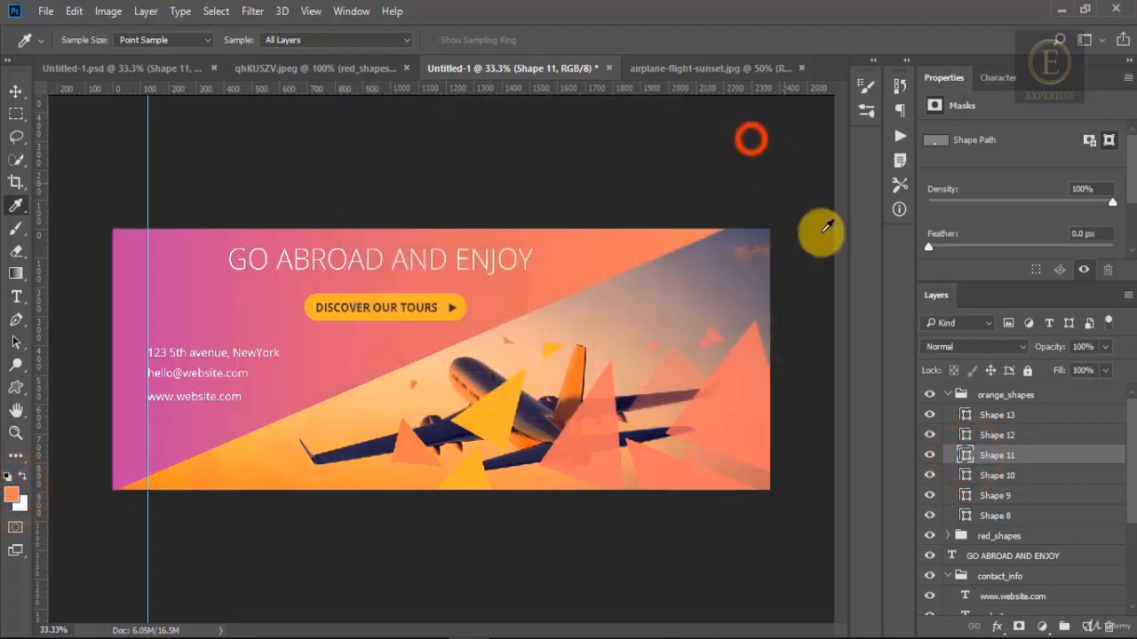
Recolor the Shape 10, Shape 9 and Shape 8 triangles with the darker orange foreground color, #e26a52
double_click(965, 475)
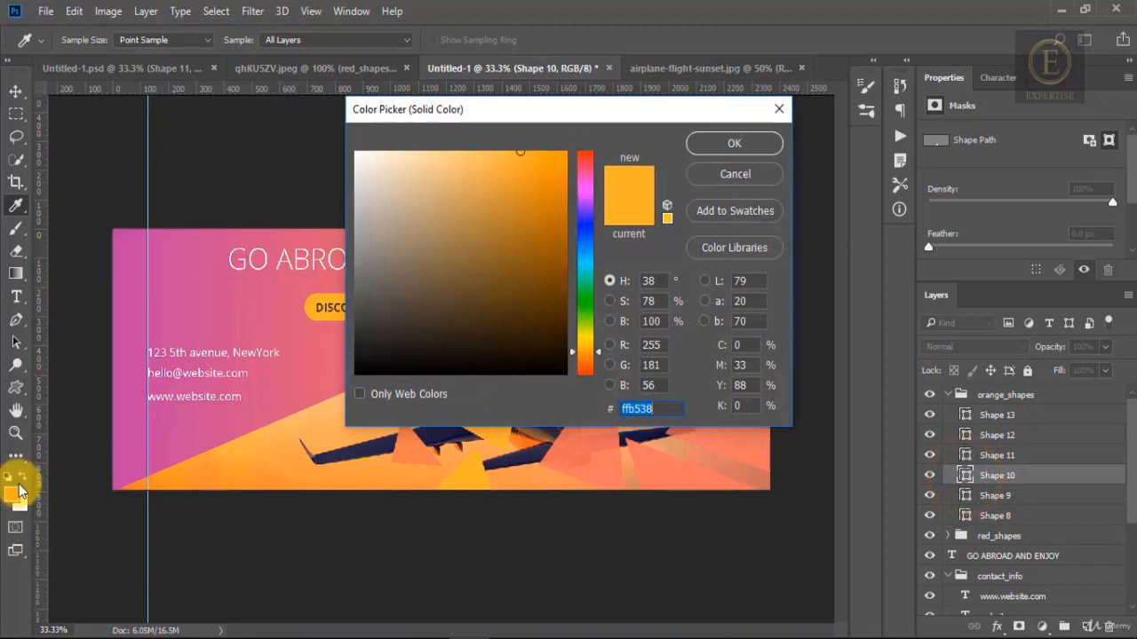
left_click(16, 488)
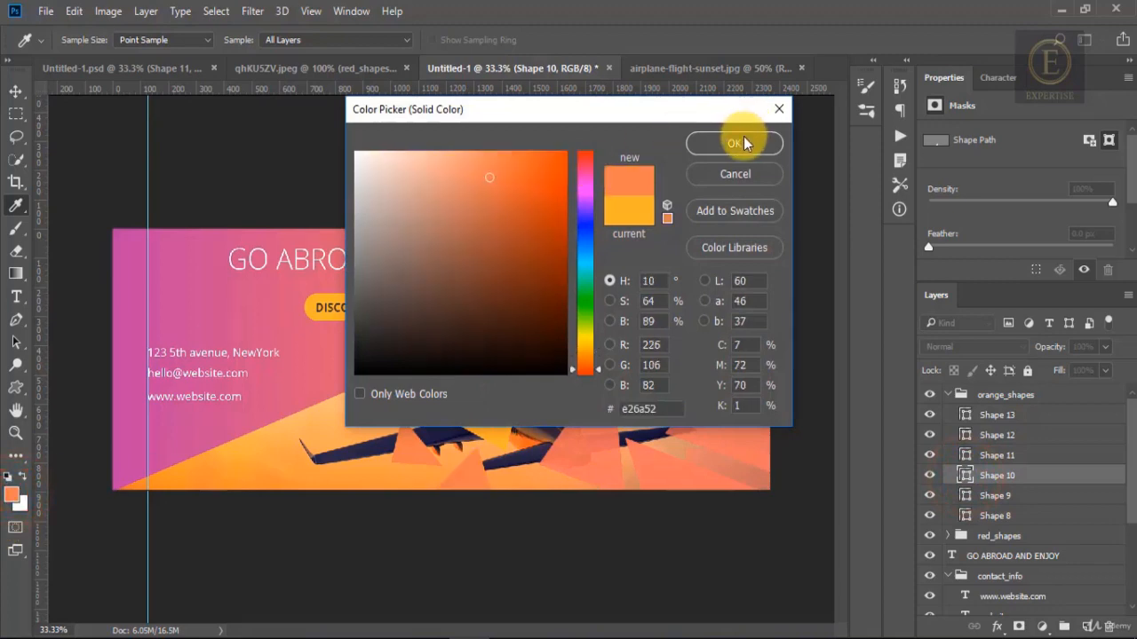
left_click(744, 143)
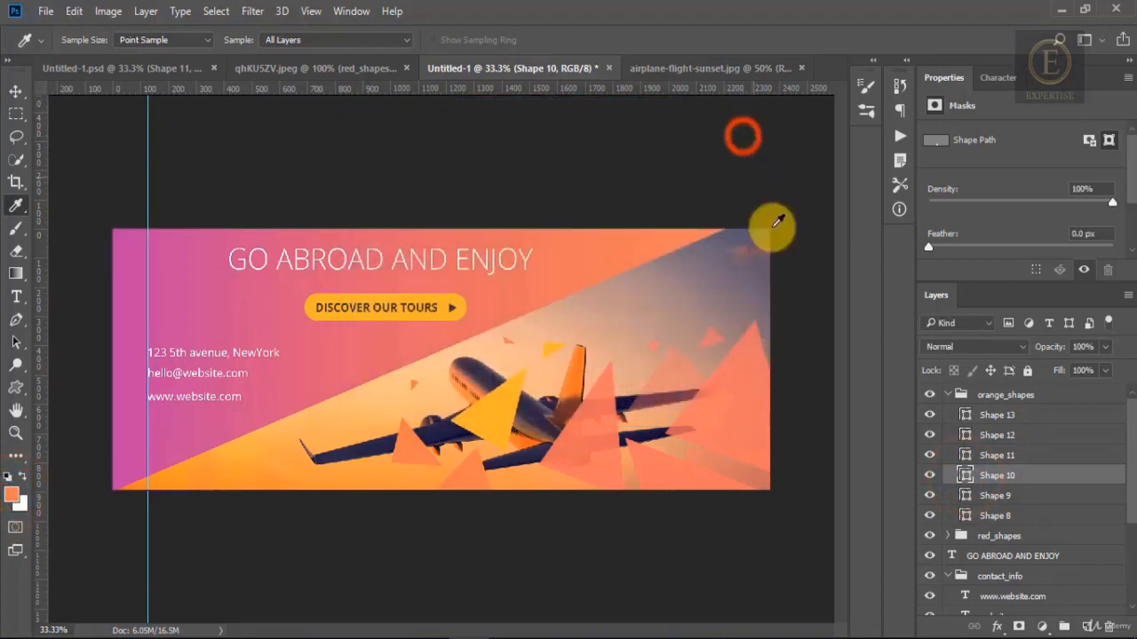
double_click(966, 499)
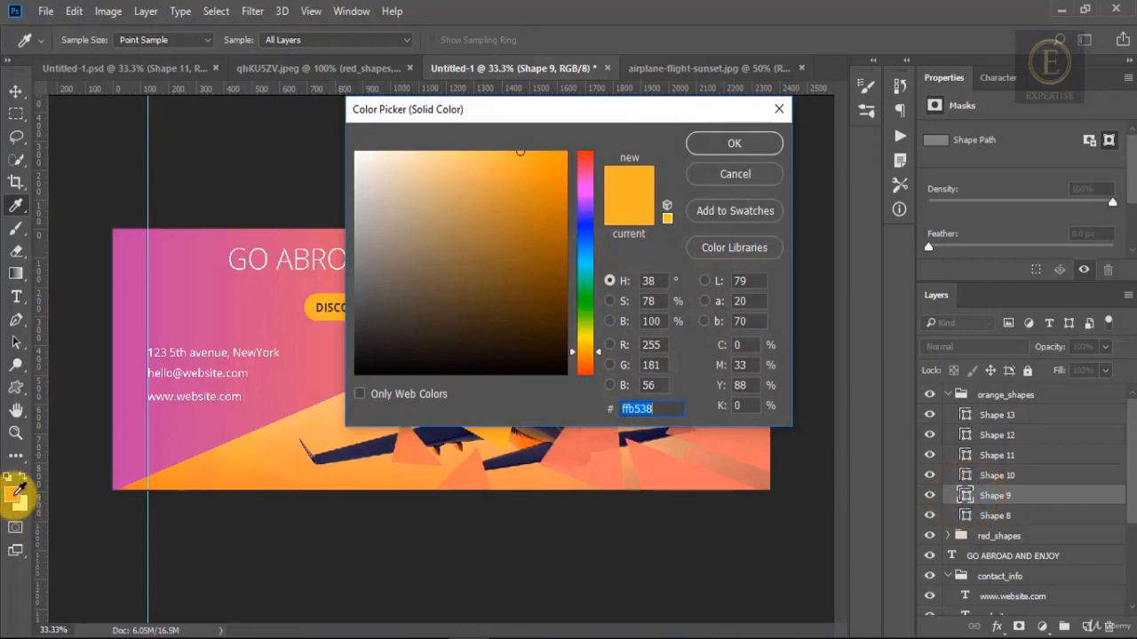
left_click(16, 489)
left_click(755, 142)
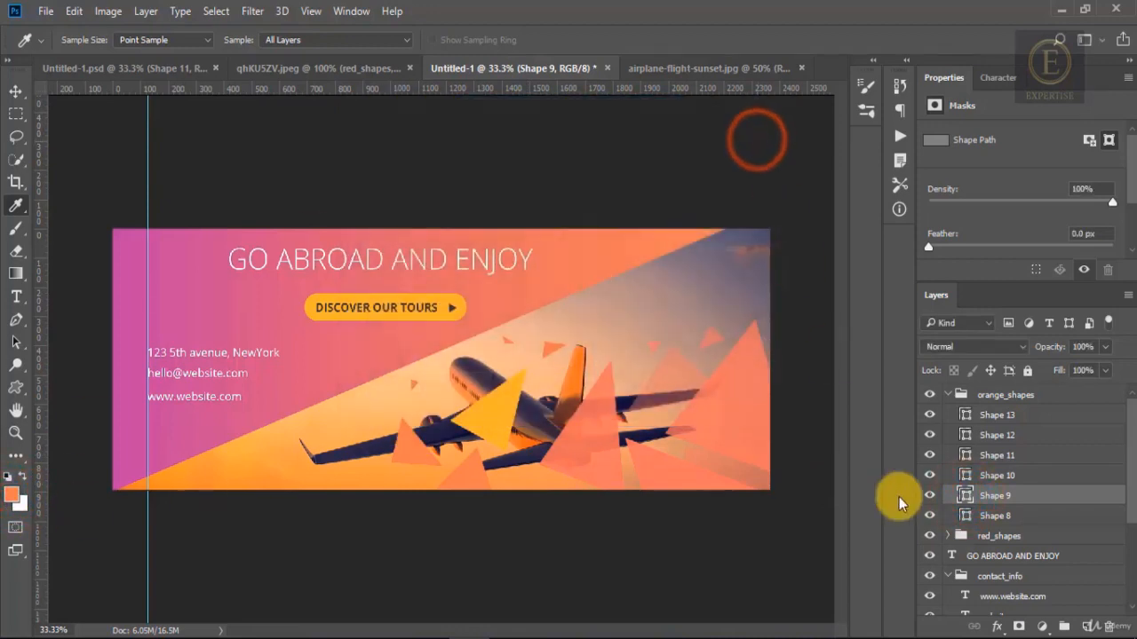
double_click(965, 516)
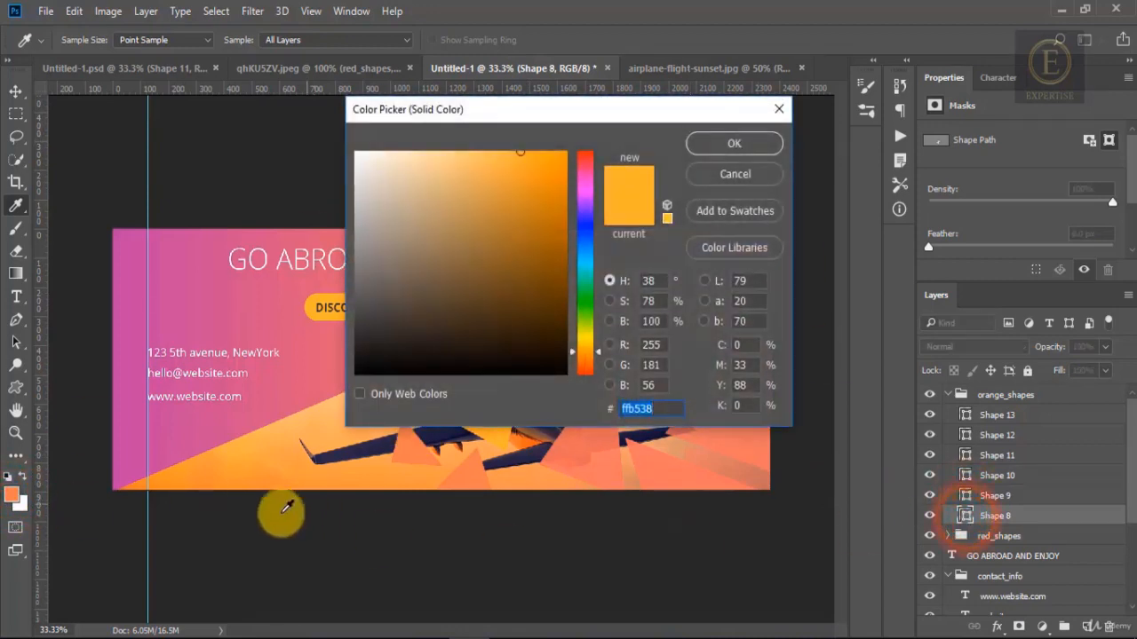
left_click(18, 490)
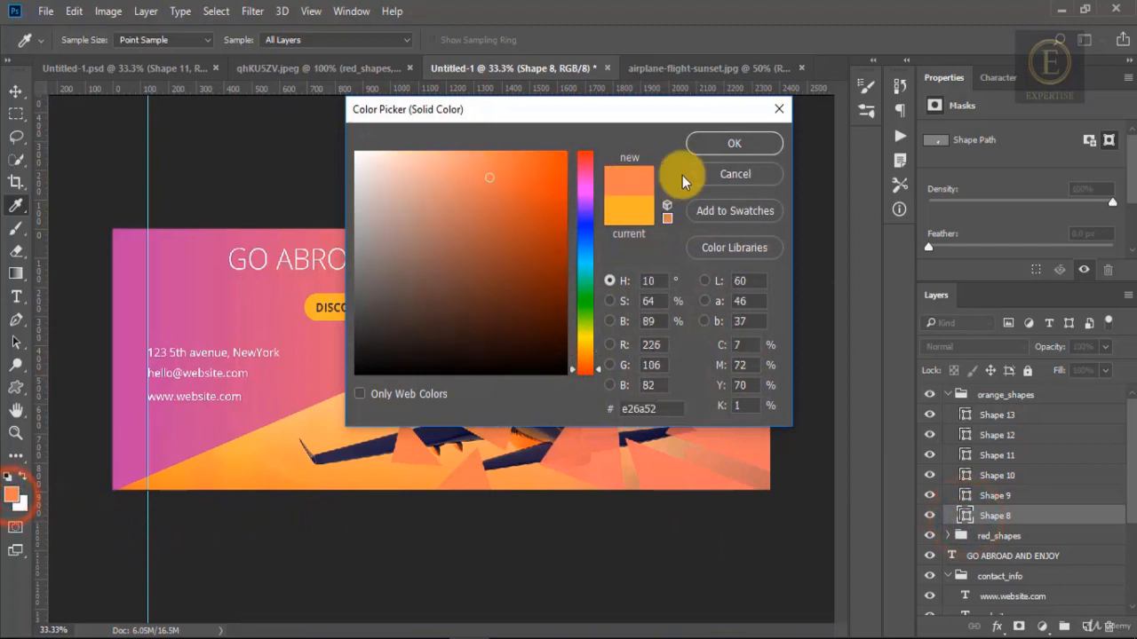
left_click(729, 144)
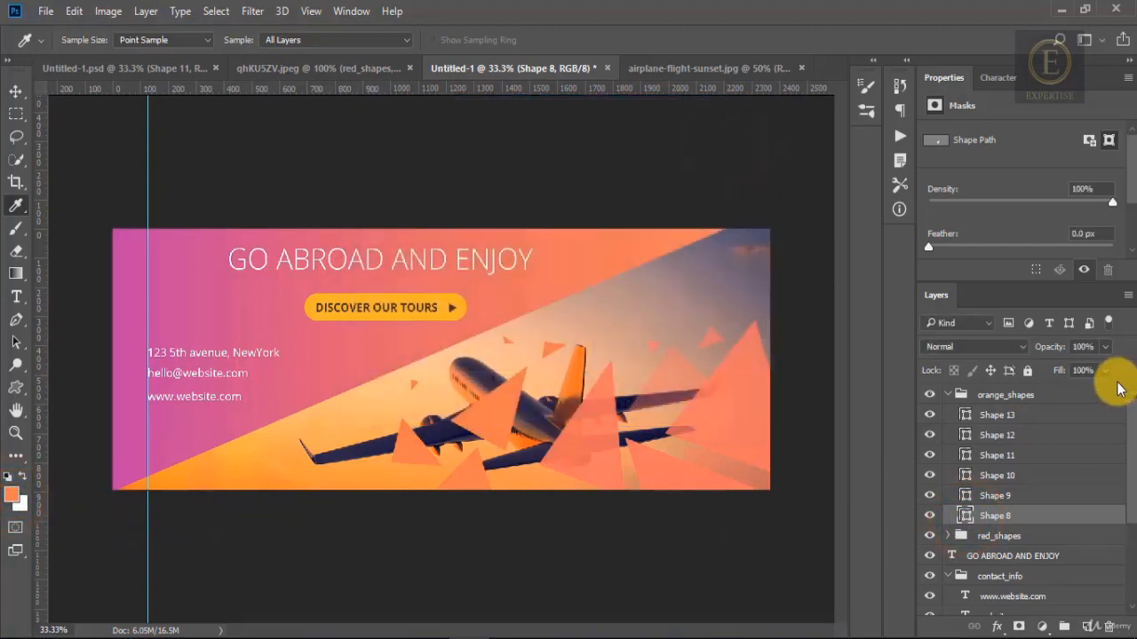
Set the layer opacity to 70% for Shape 8, 60% for Shape 9 and 50% for Shape 10
left_click(1086, 347)
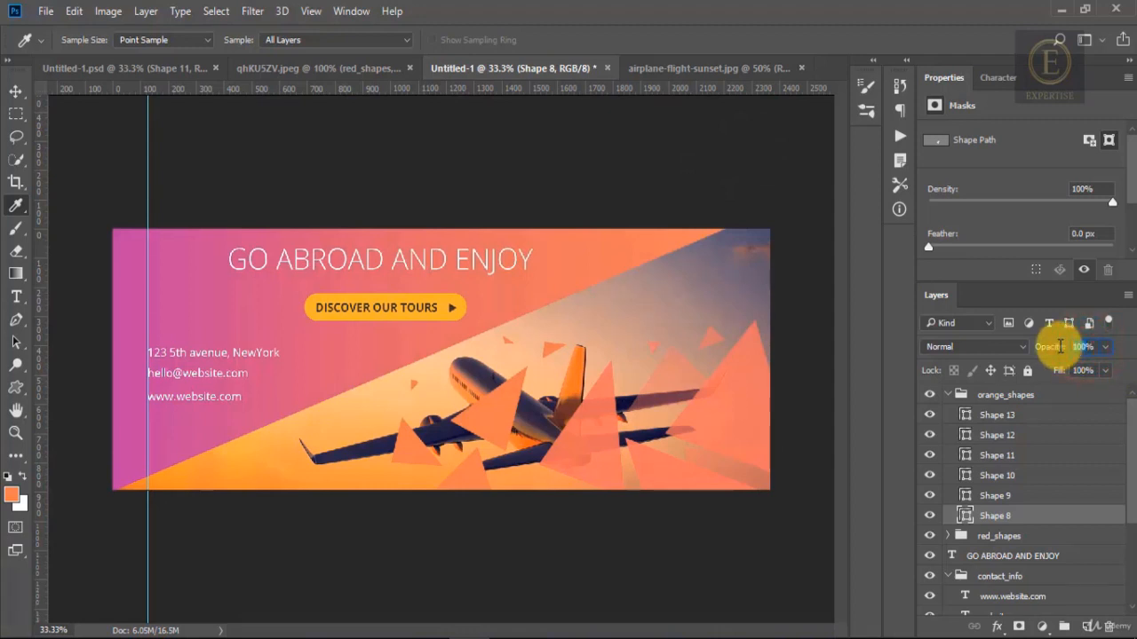
type("70")
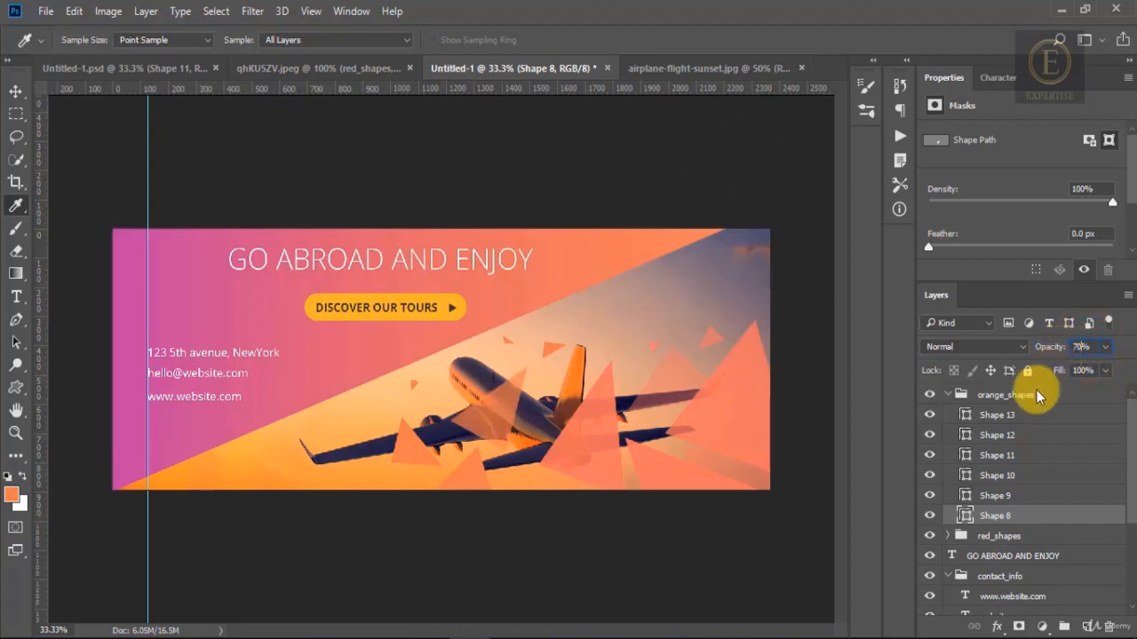
left_click(1004, 495)
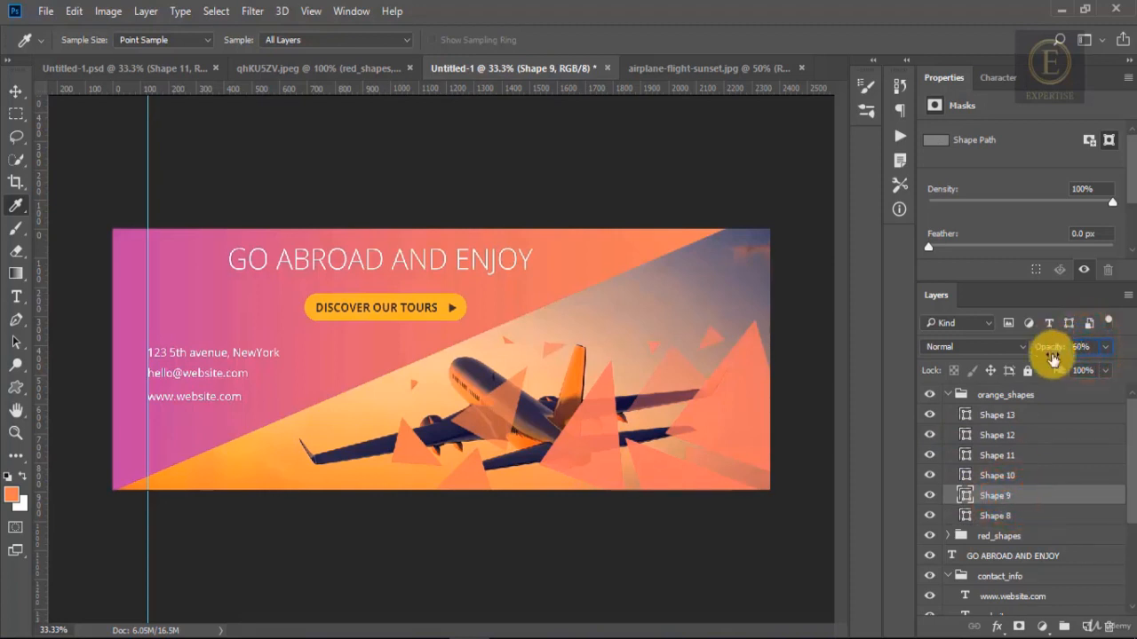
left_click(1023, 476)
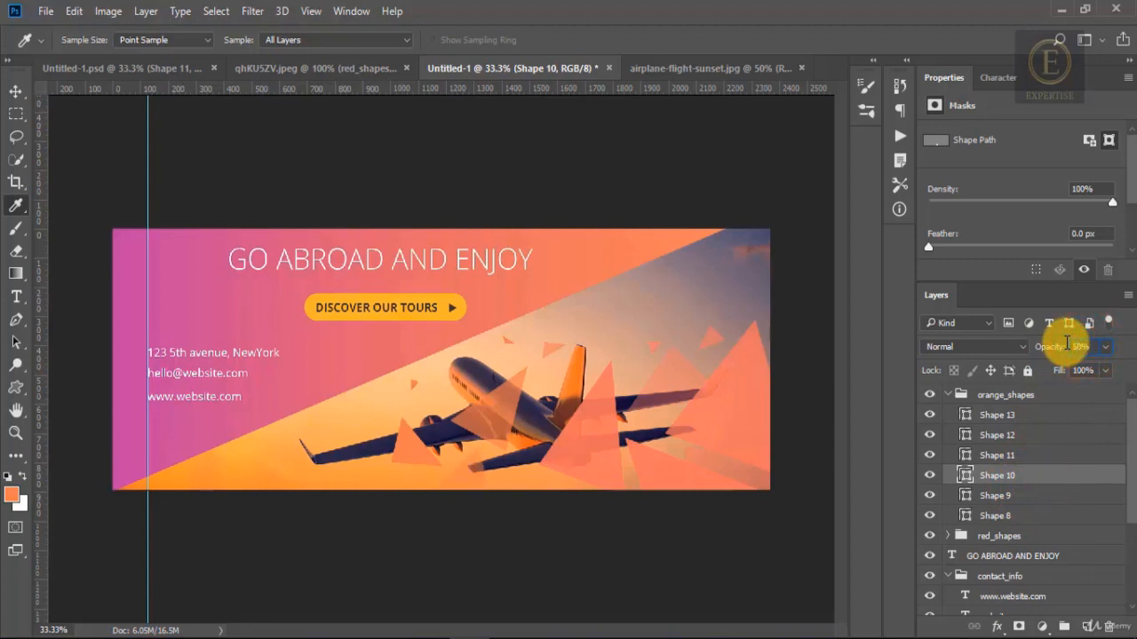
Adjust Shape 11's opacity, then set Shape 12 to 90% and Shape 13 to 80% opacity
left_click(1032, 454)
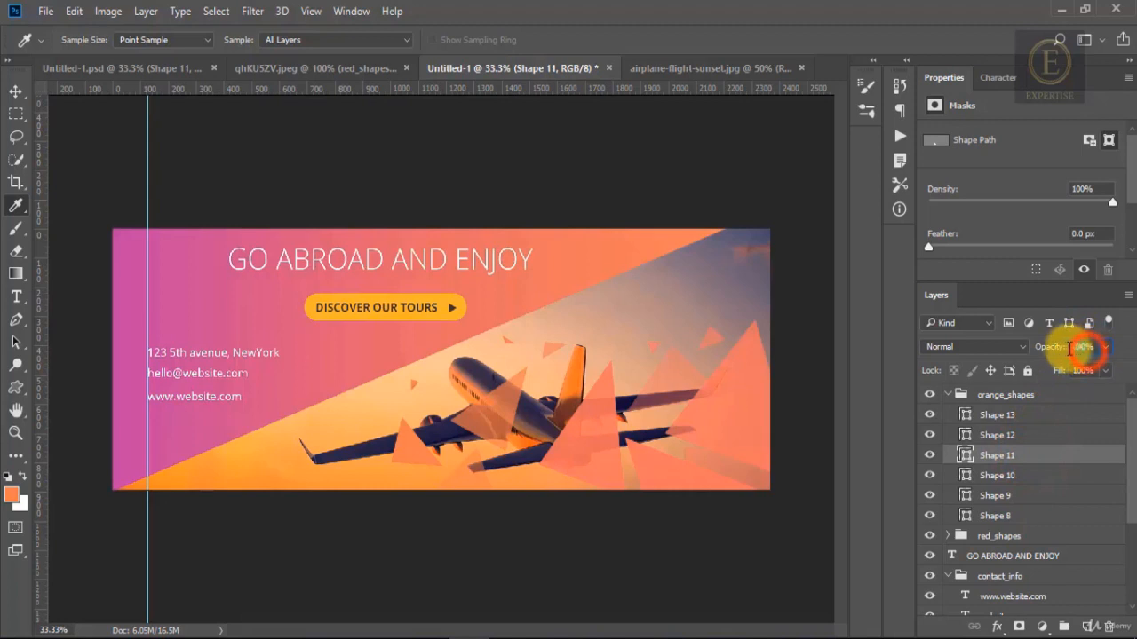
left_click(1039, 435)
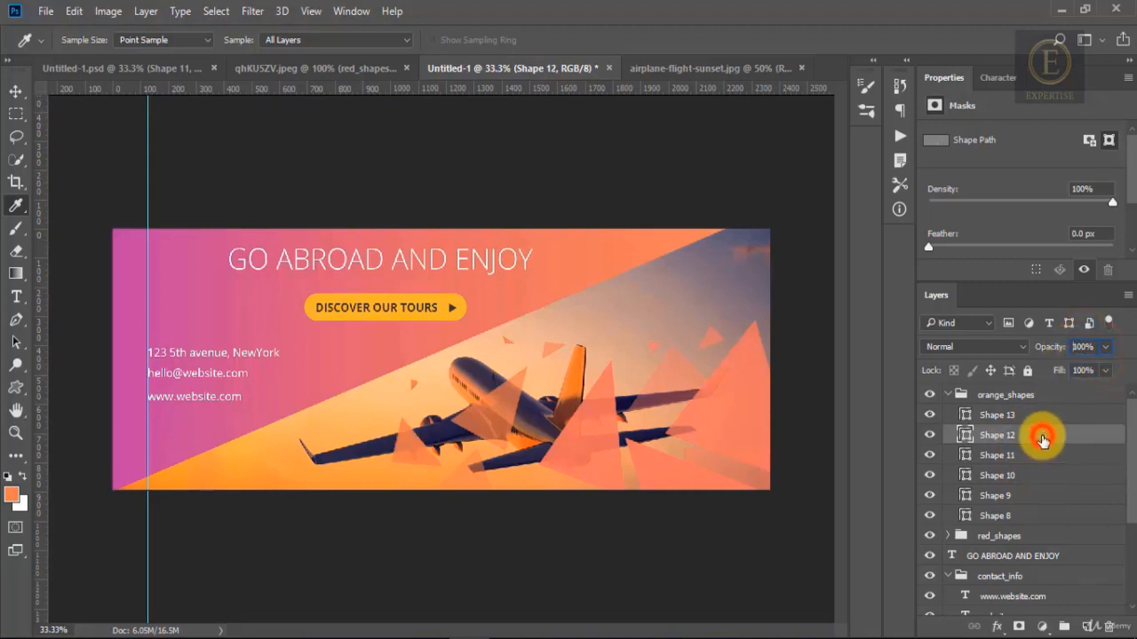
left_click(1086, 347)
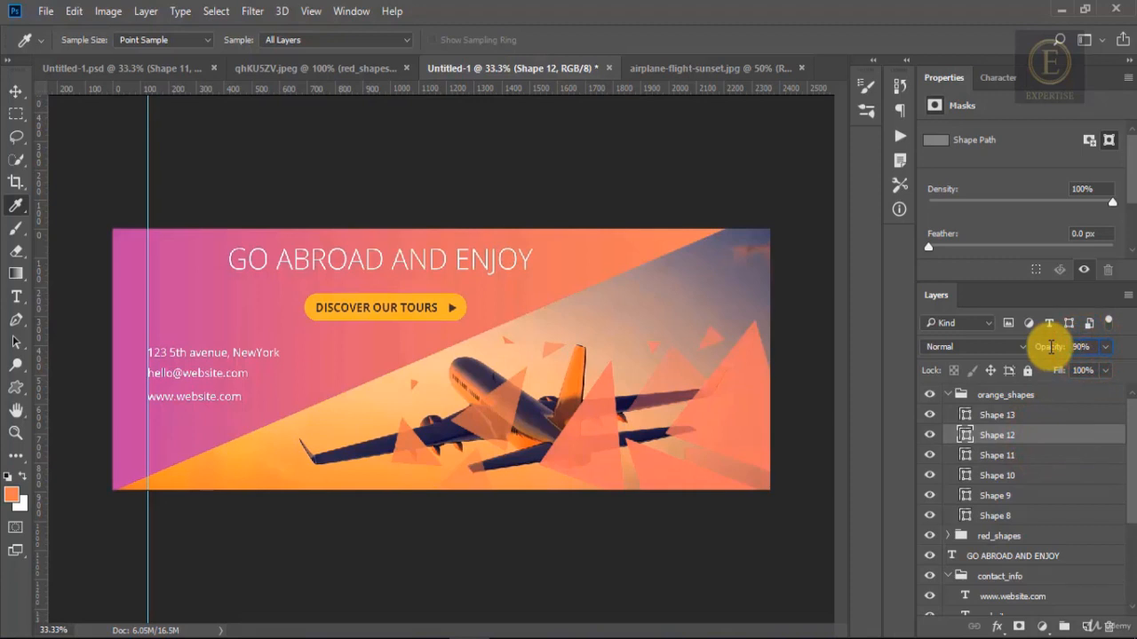
left_click(1000, 417)
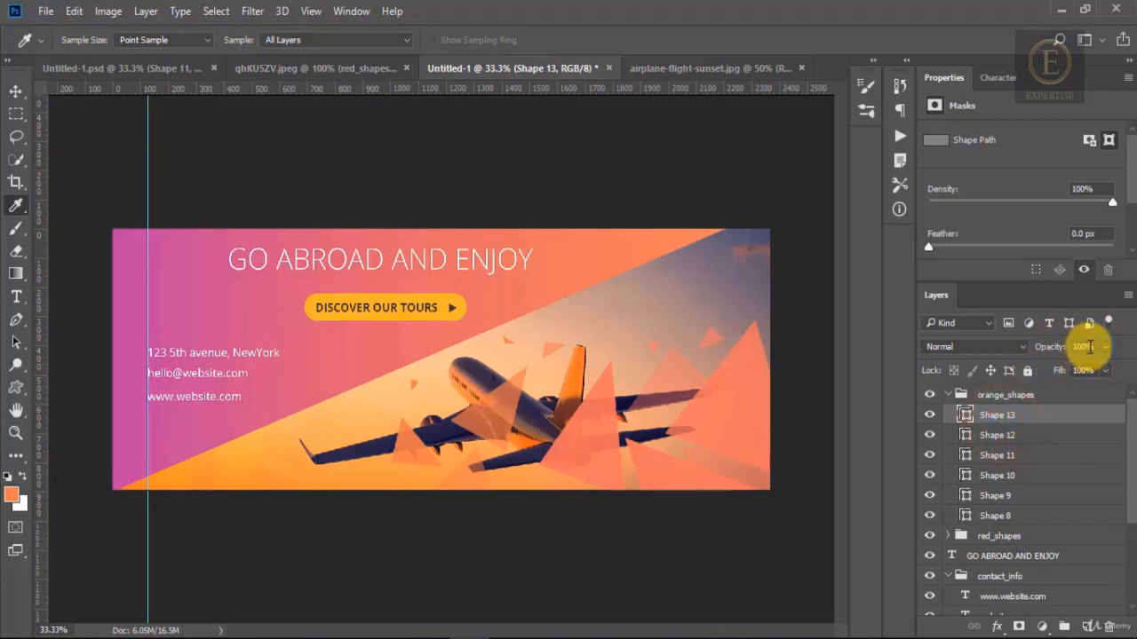
left_click_drag(1092, 348, 1062, 347)
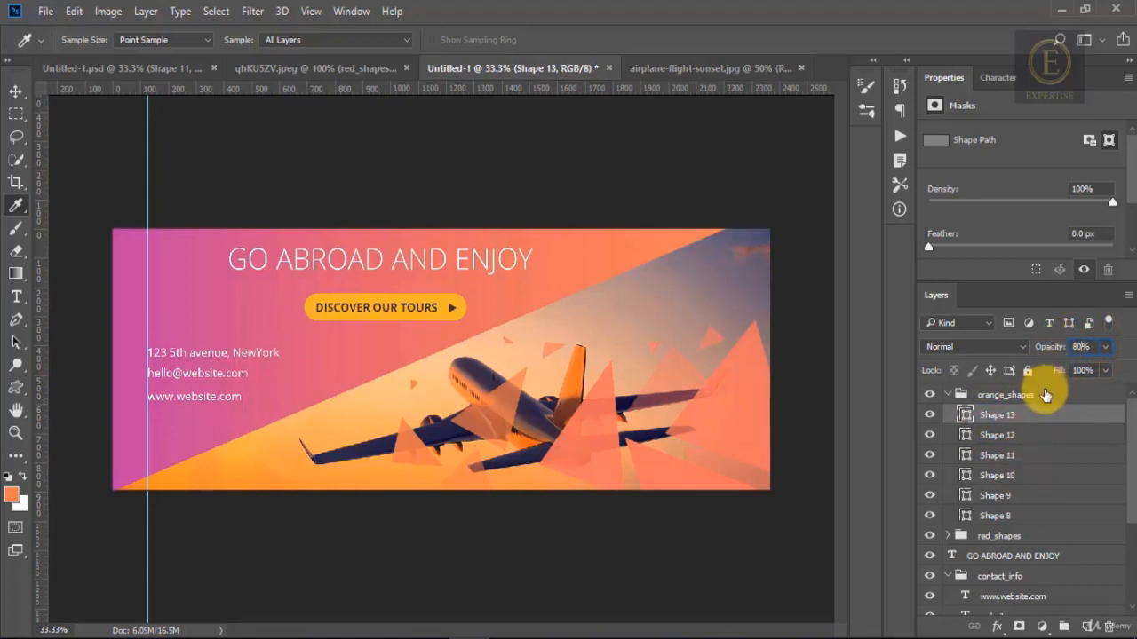
left_click(1046, 396)
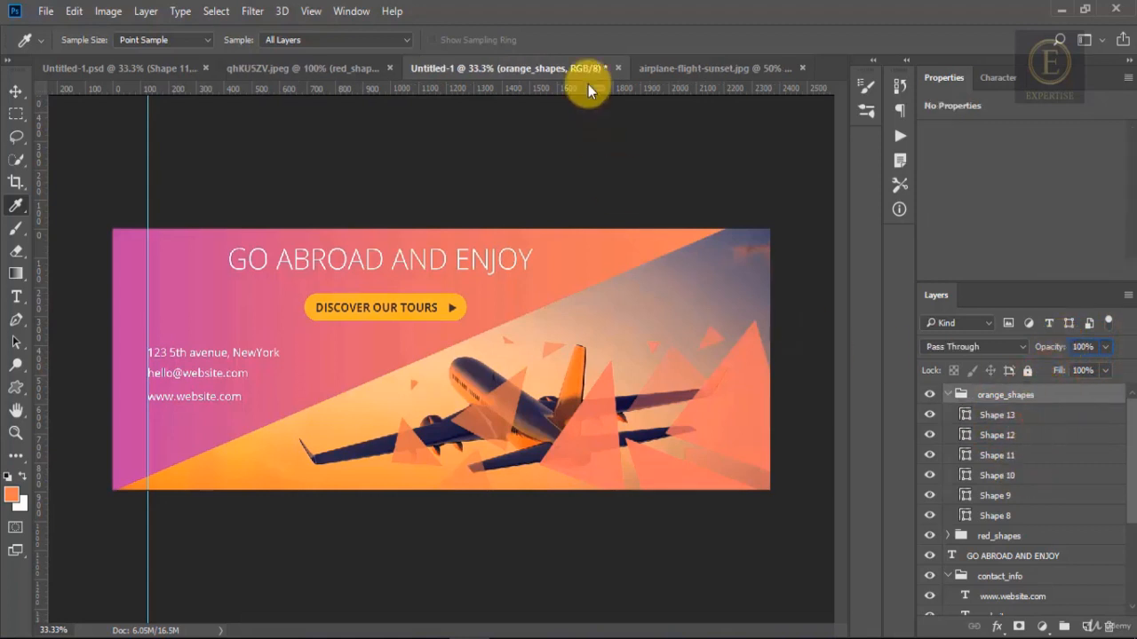
Check the qhKU5ZV.jpeg reference and draw an orange Pen tool triangle of about 117 × 141 px above the left wing, on a new layer
left_click(329, 71)
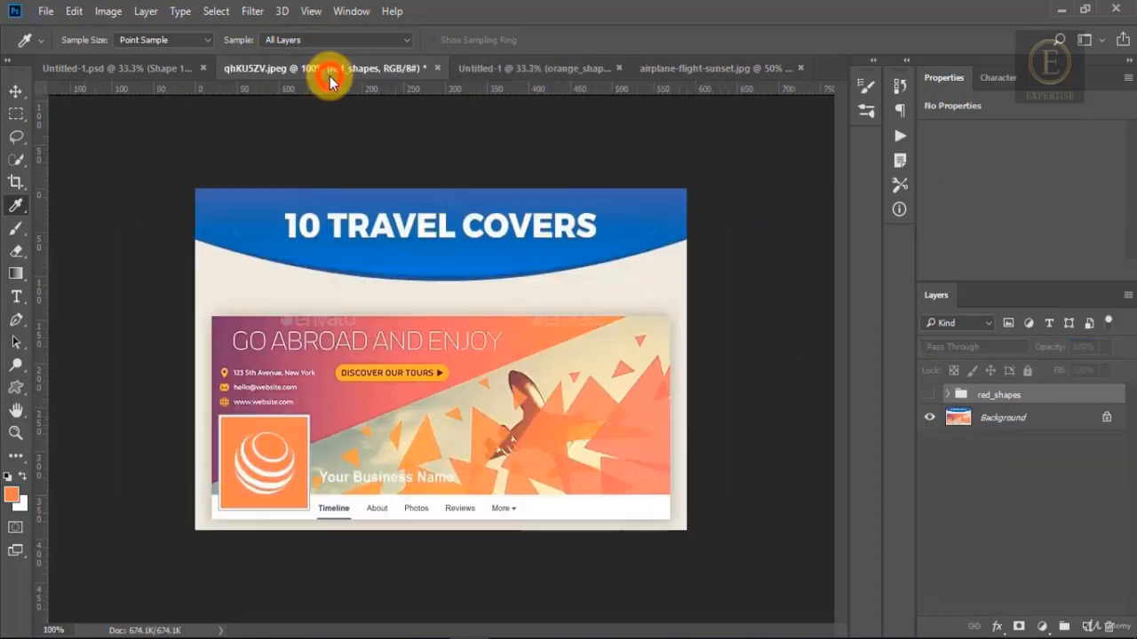
left_click(550, 69)
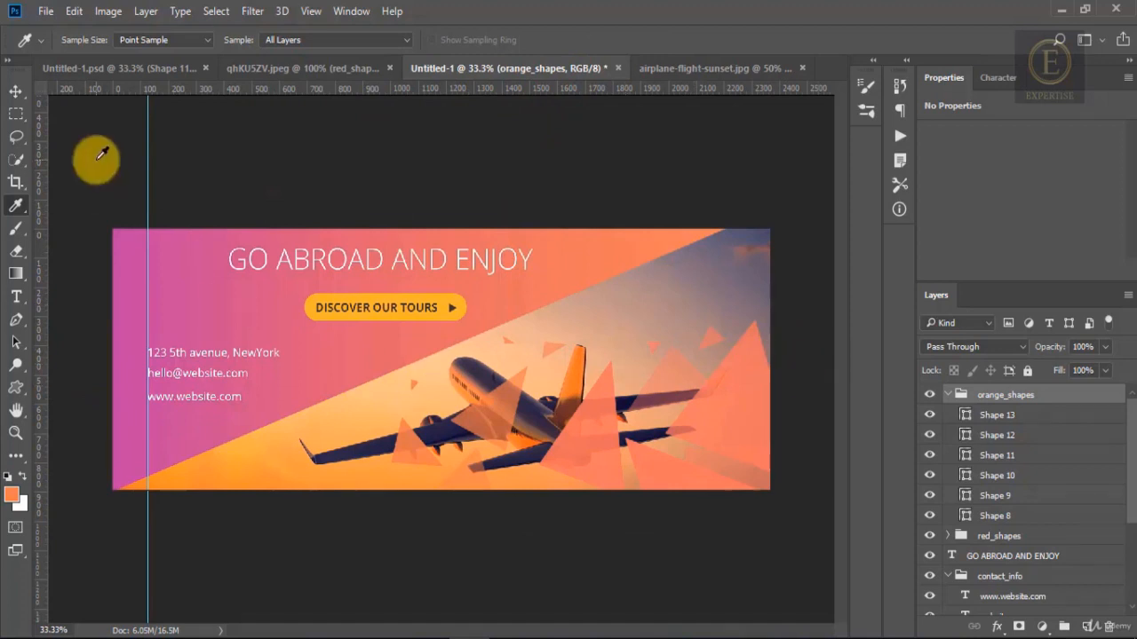
left_click(316, 68)
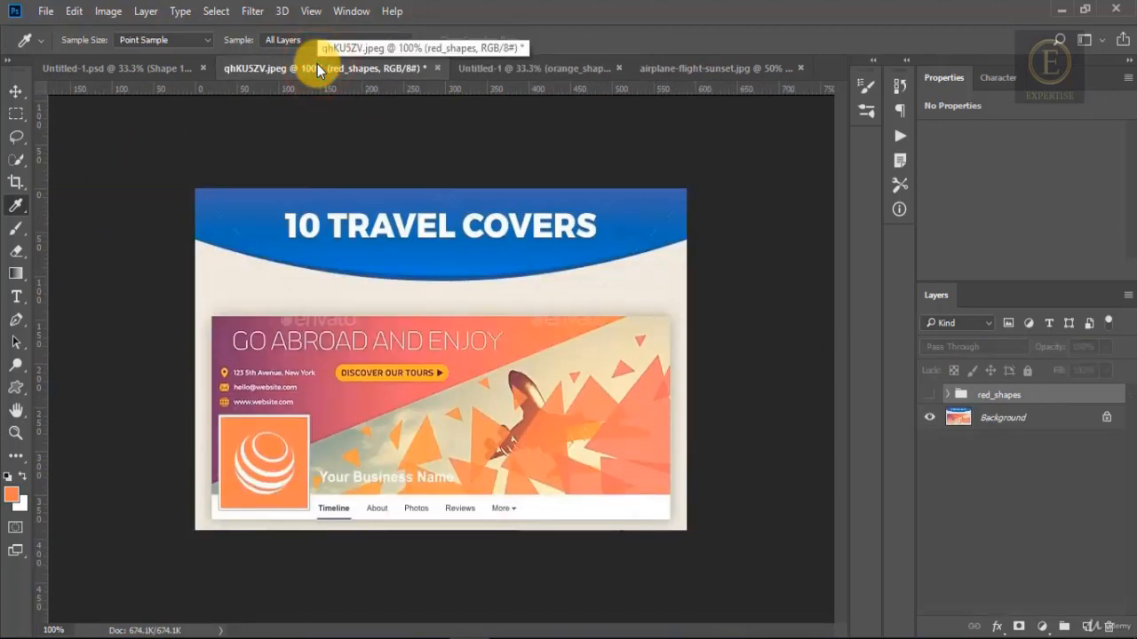
left_click(510, 72)
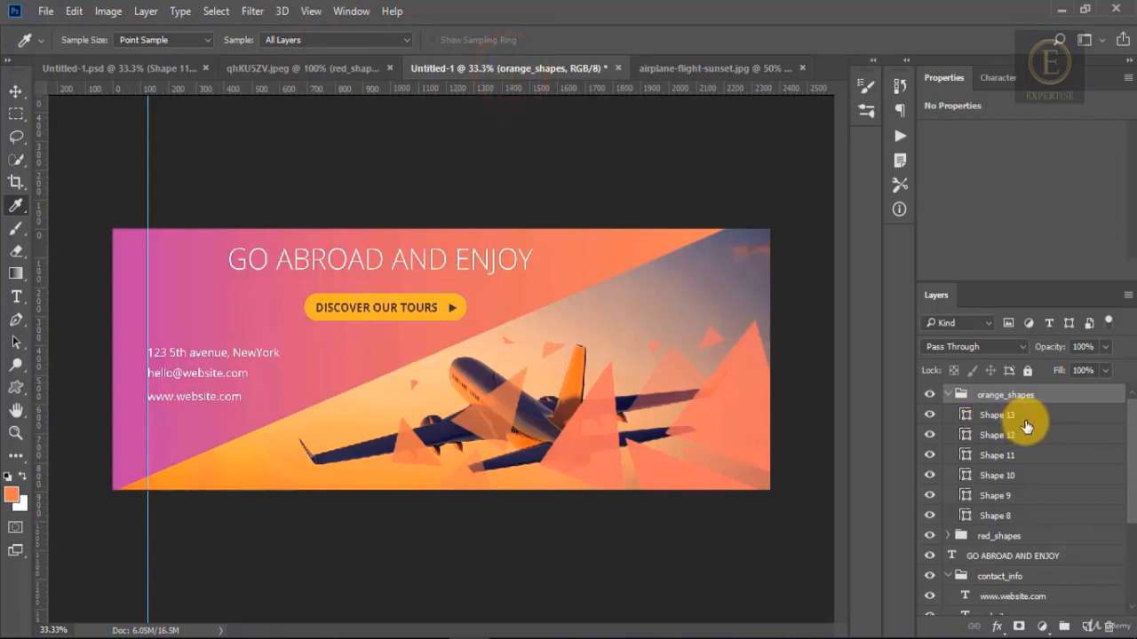
left_click(1012, 415)
left_click(1089, 626)
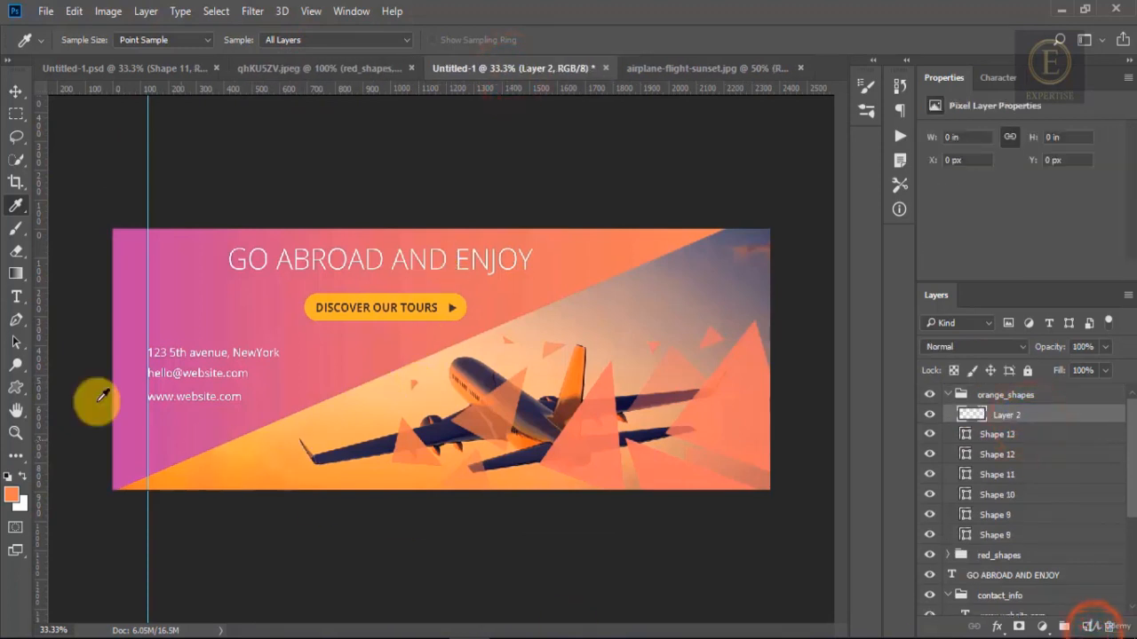
left_click(18, 325)
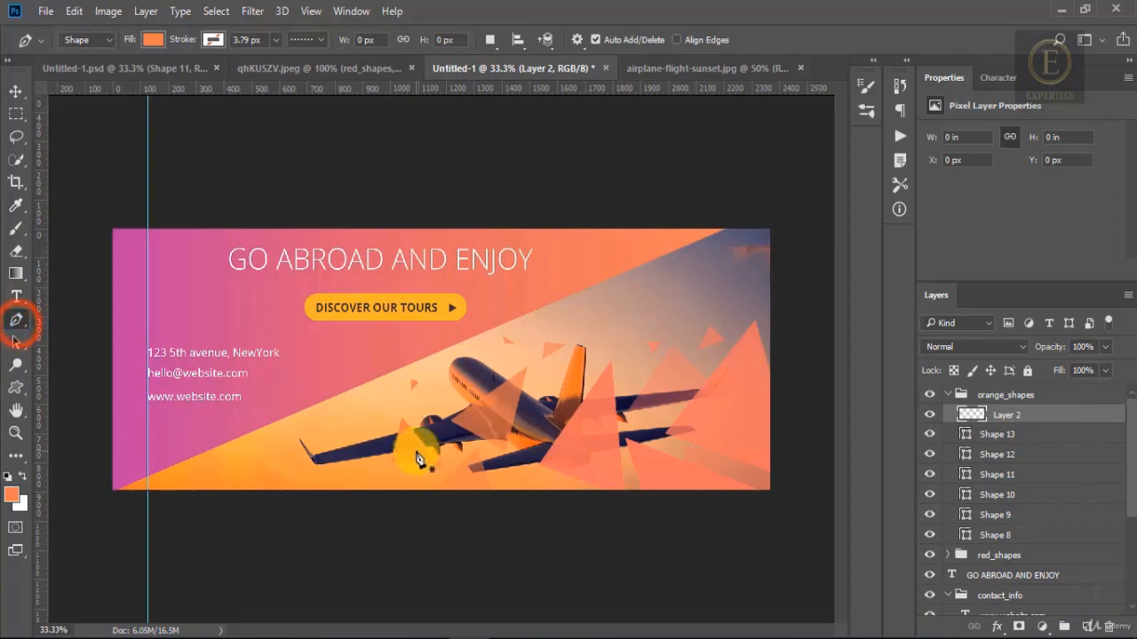
left_click(353, 402)
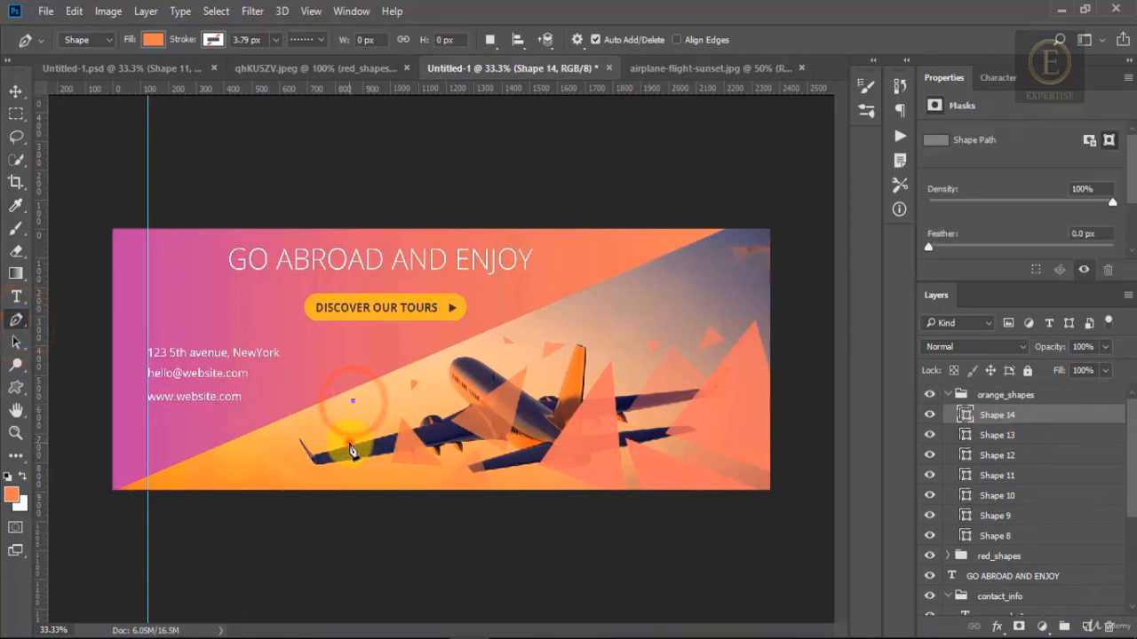
left_click(349, 442)
left_click(382, 423)
left_click(352, 402)
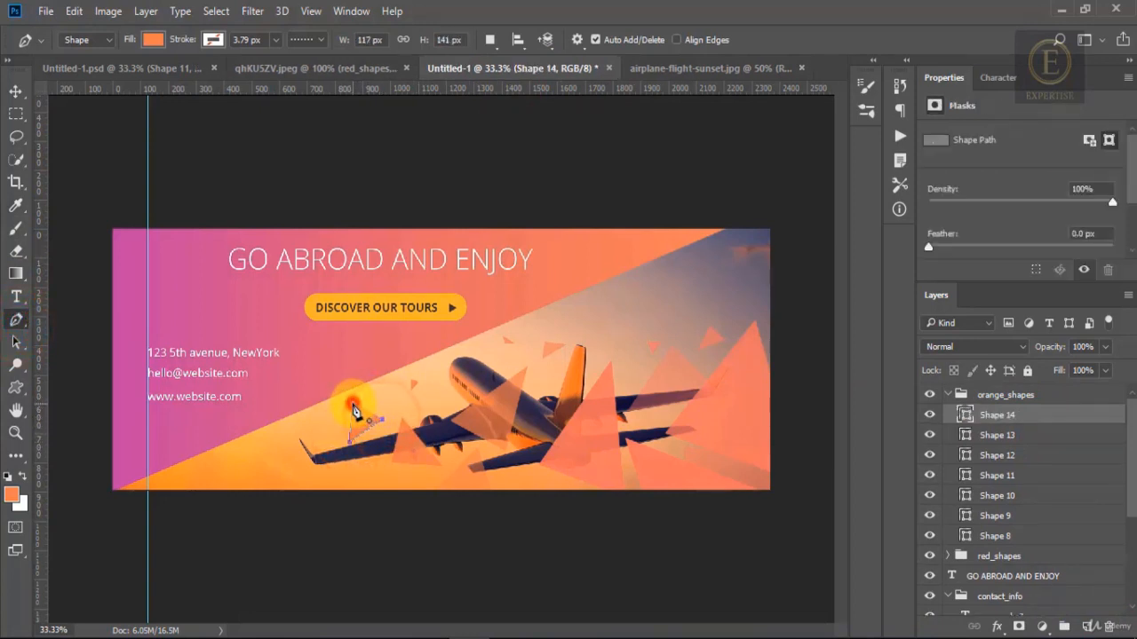
Draw a Pen tool triangle of about 117 × 99 px left of the left wingtip, on its own shape layer
left_click(258, 446)
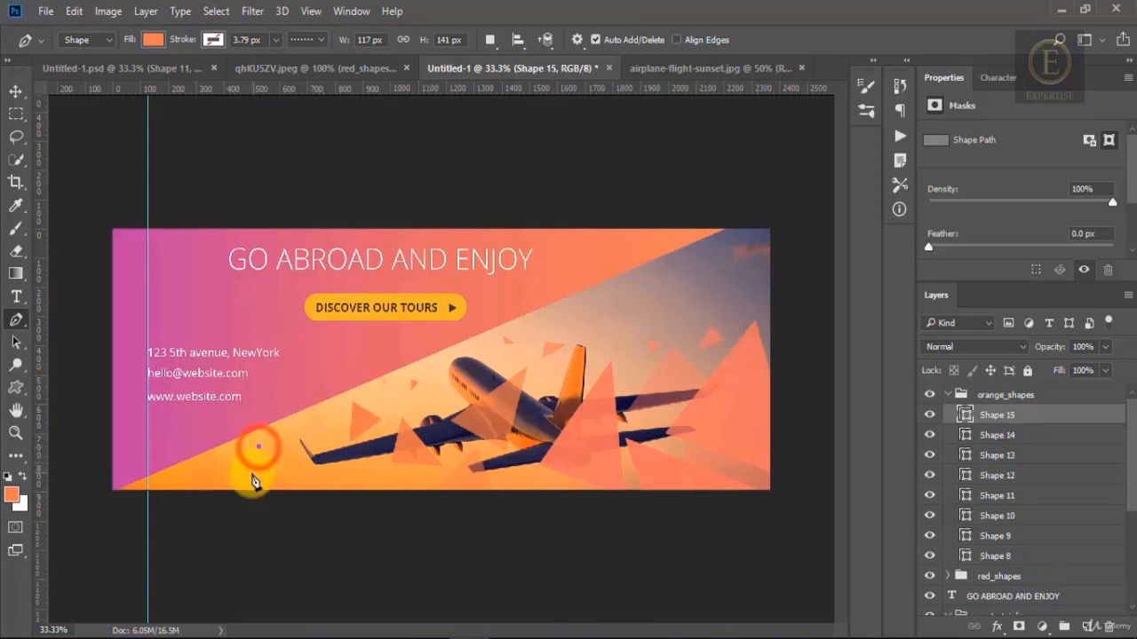
left_click(250, 476)
left_click(283, 475)
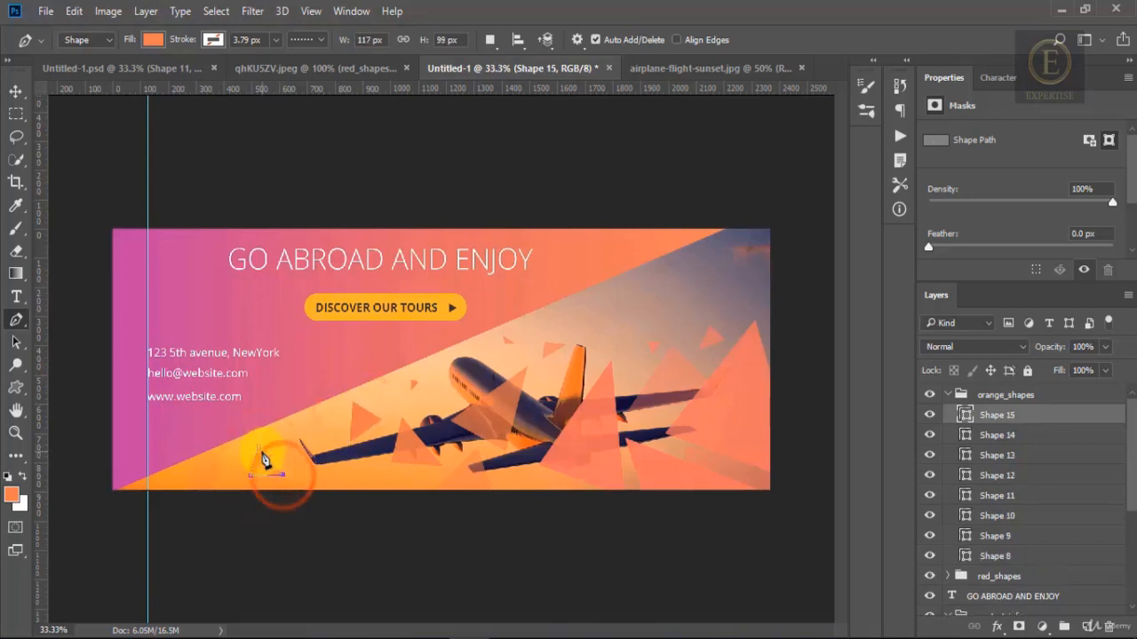
left_click(259, 447)
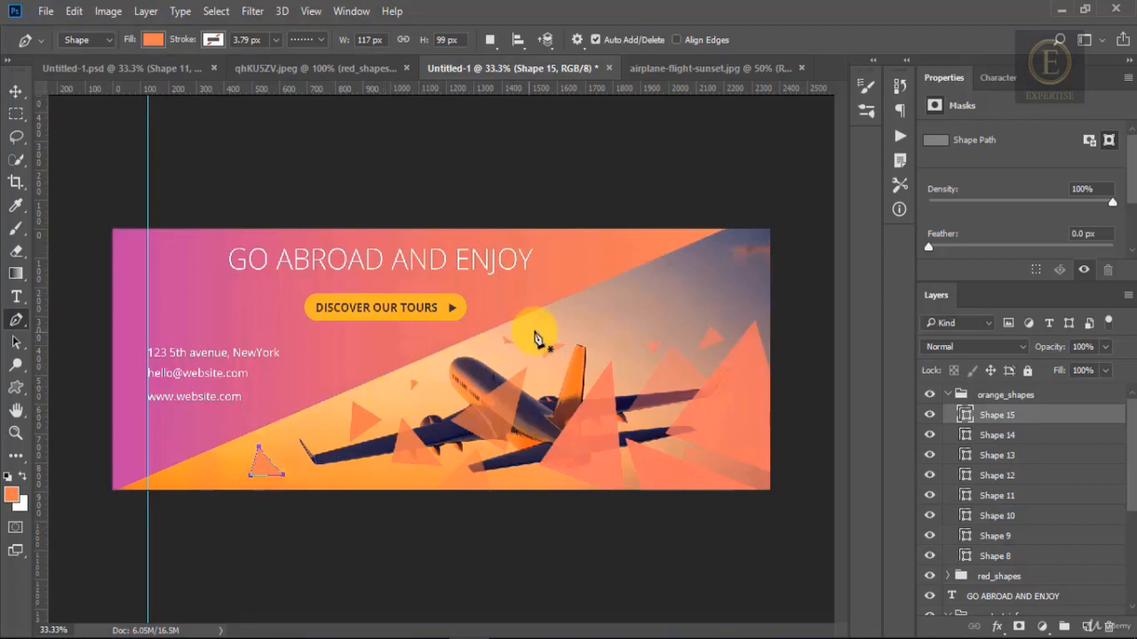
Draw a flat Pen tool triangle of about 210 × 84 px below the left wingtip, near the banner's lower edge
left_click(324, 482)
left_click(343, 458)
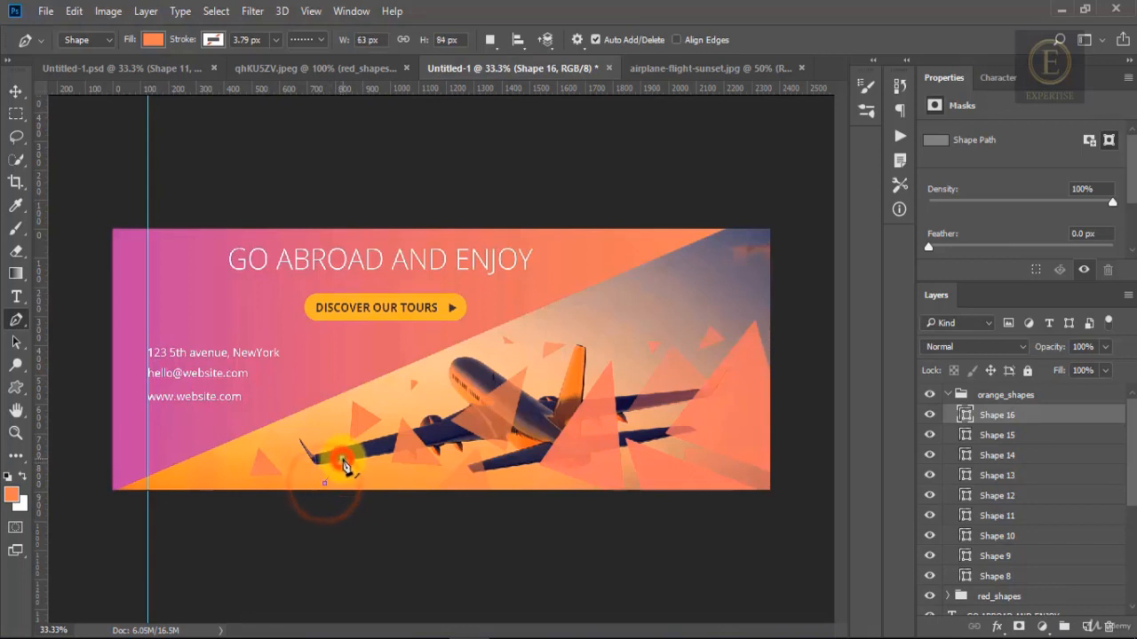
left_click(381, 483)
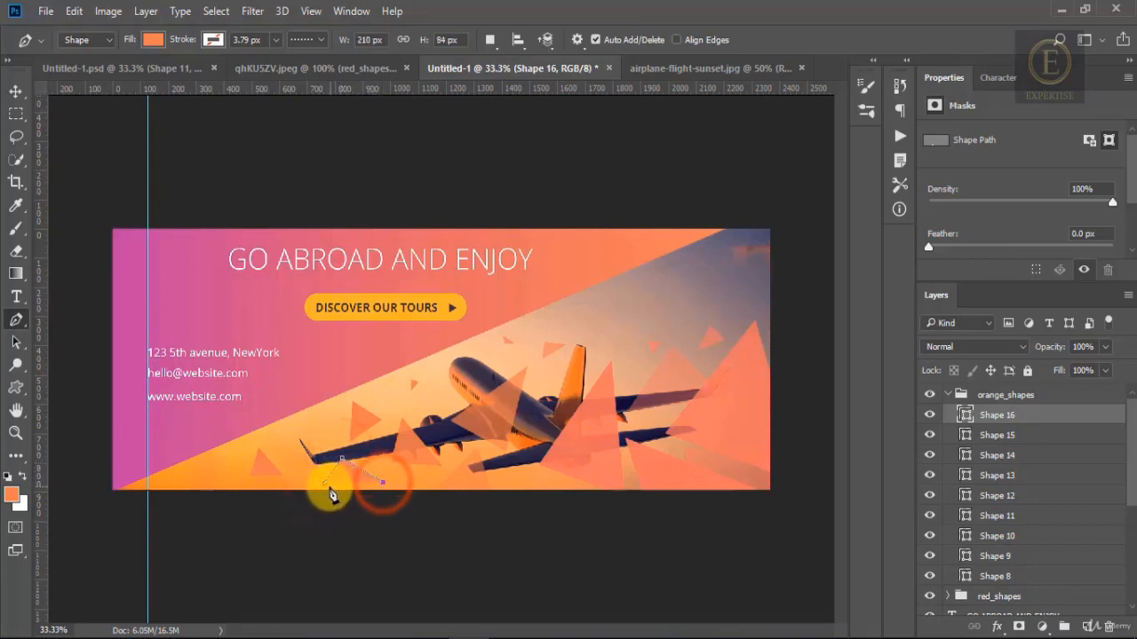
left_click(325, 485)
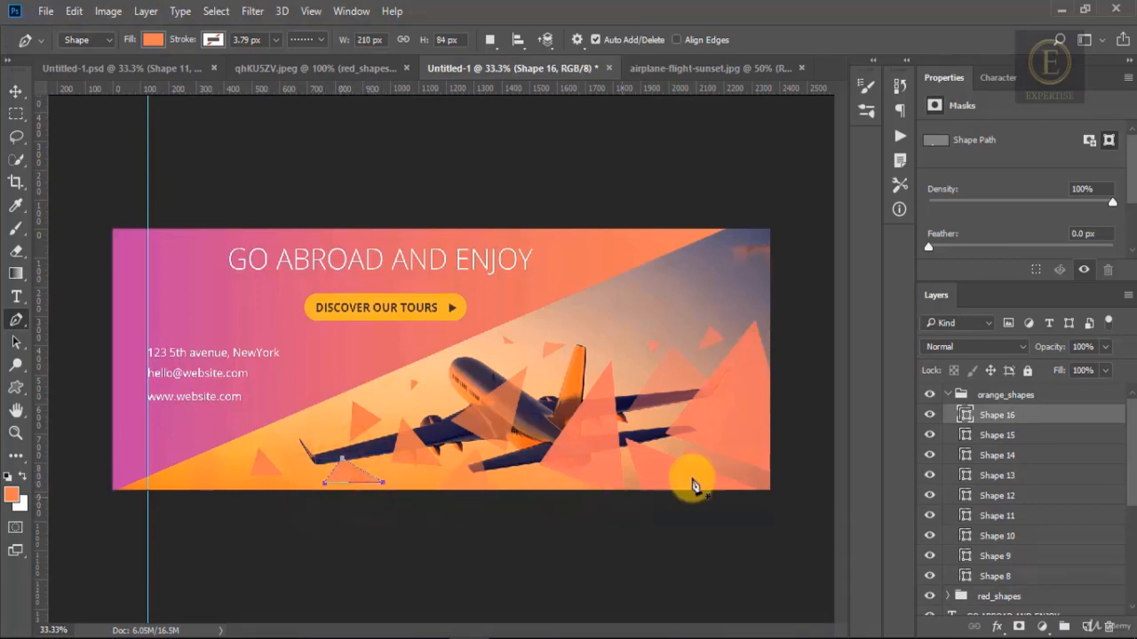
Recolor the Shape 16, Shape 15 and Shape 14 triangles with the yellow of the DISCOVER OUR TOURS button, #ffb538
double_click(966, 415)
left_click(323, 315)
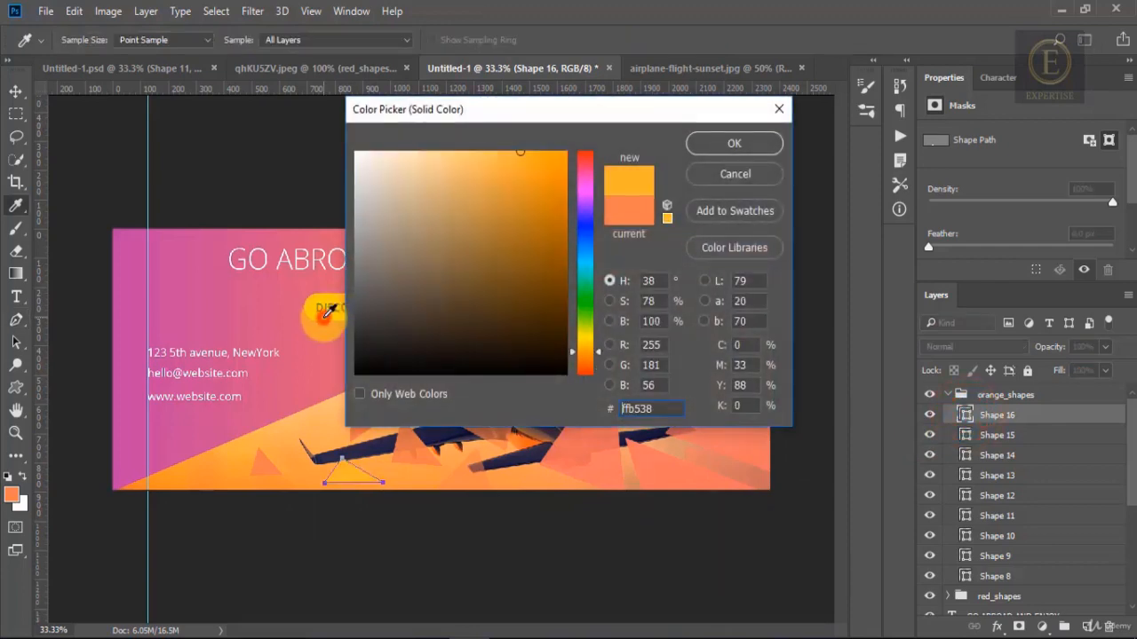
left_click(730, 145)
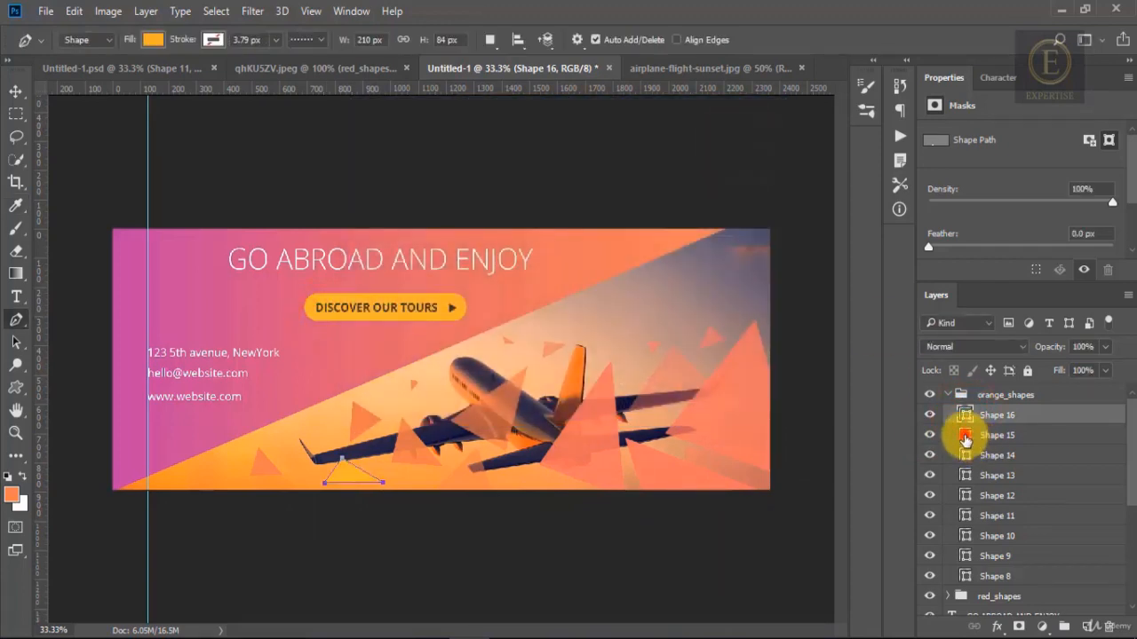
double_click(965, 436)
left_click(312, 307)
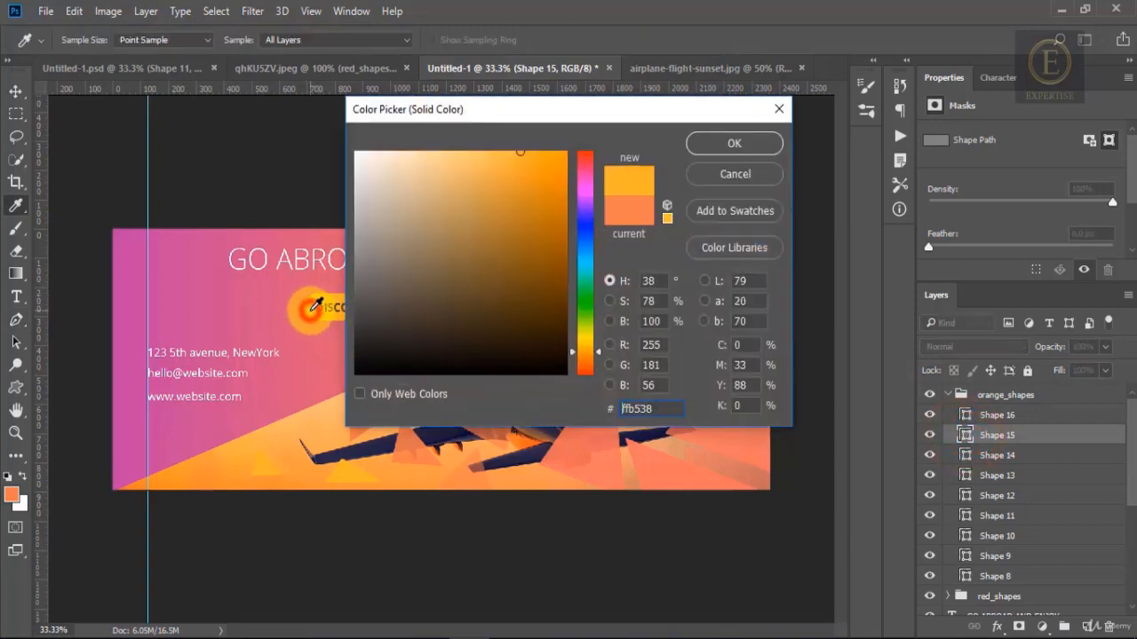
left_click(743, 140)
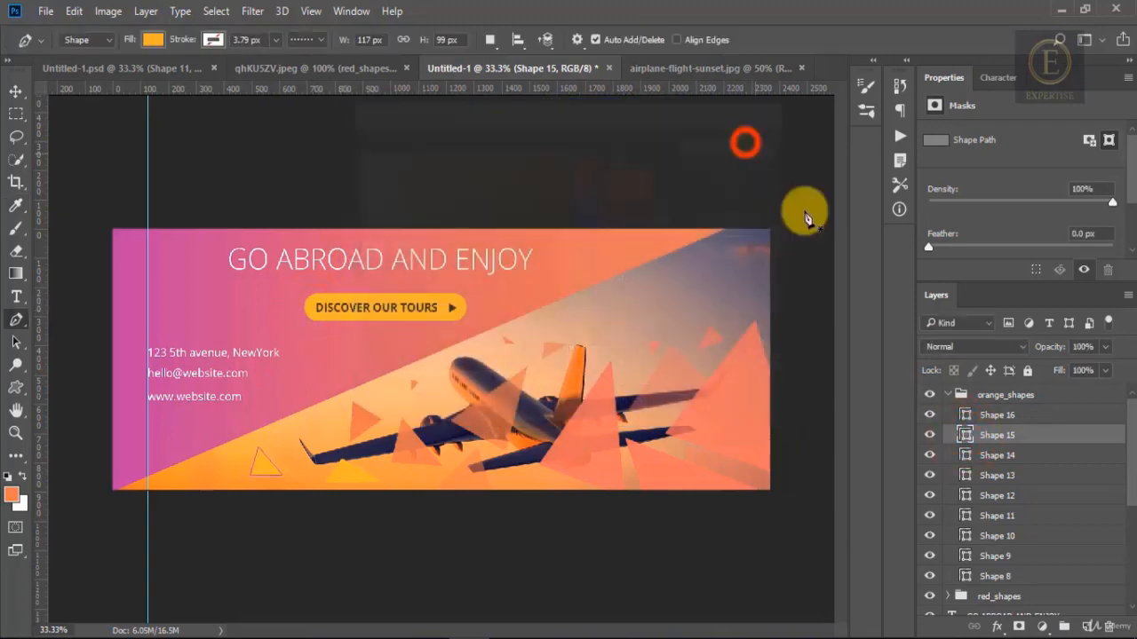
double_click(966, 455)
left_click(315, 309)
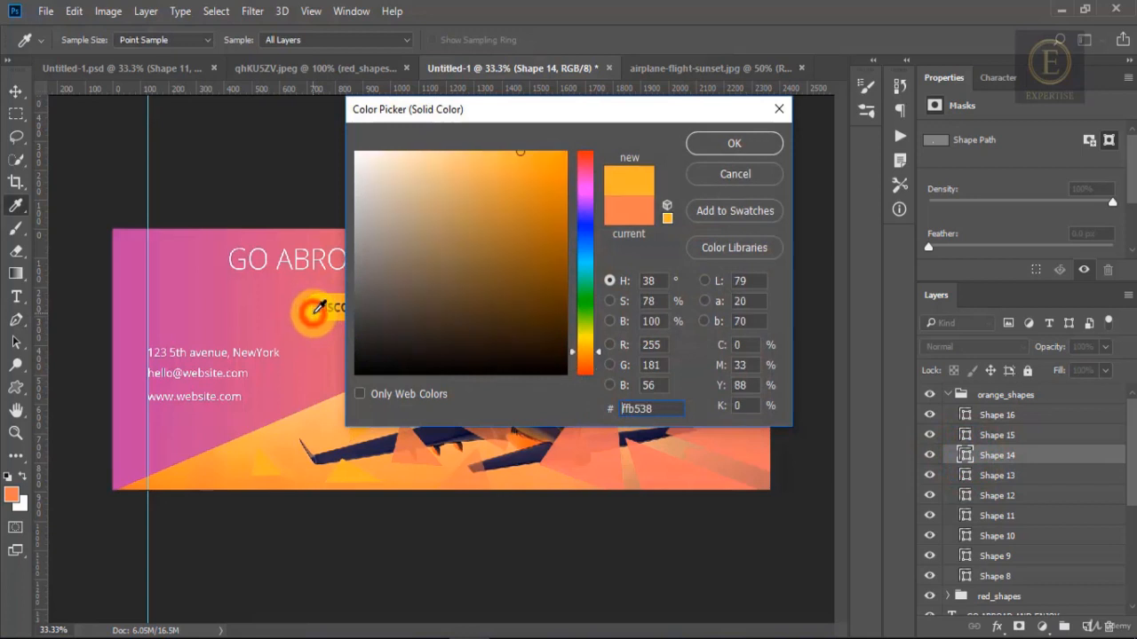
left_click(752, 142)
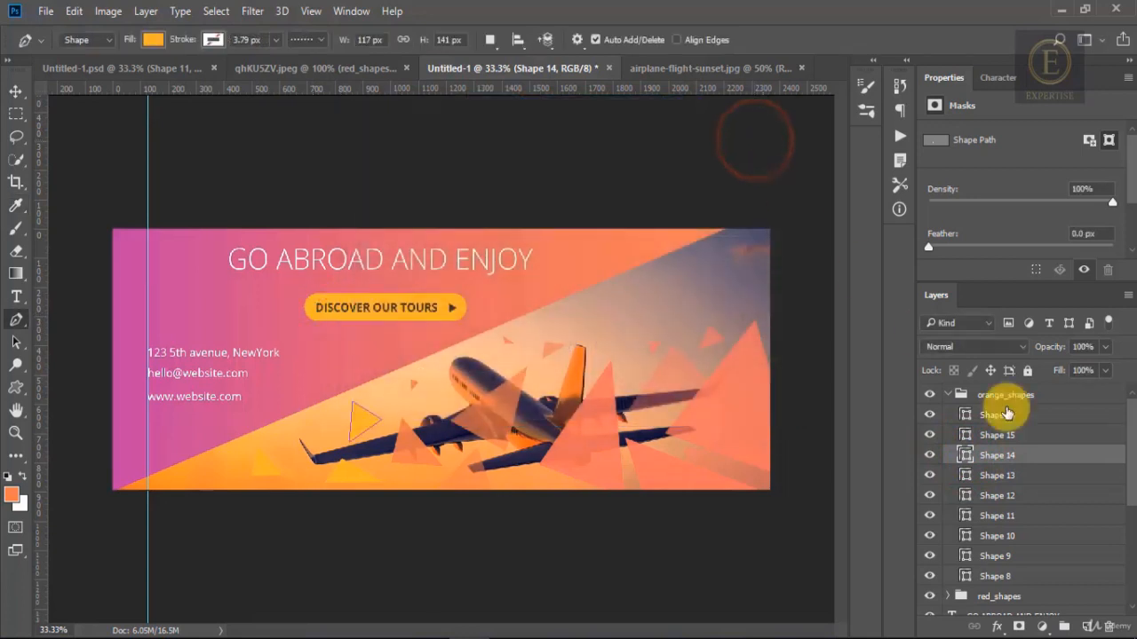
Set the layer opacity to 80% for Shape 14, 50% for Shape 15 and 70% for Shape 16
left_click(1085, 347)
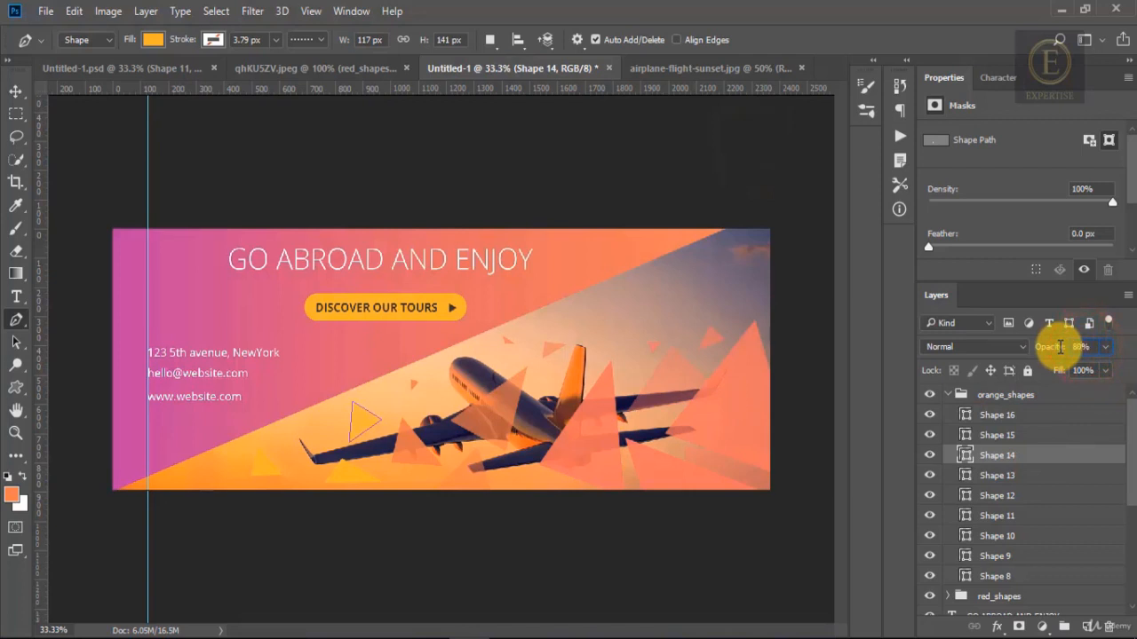
left_click(1021, 435)
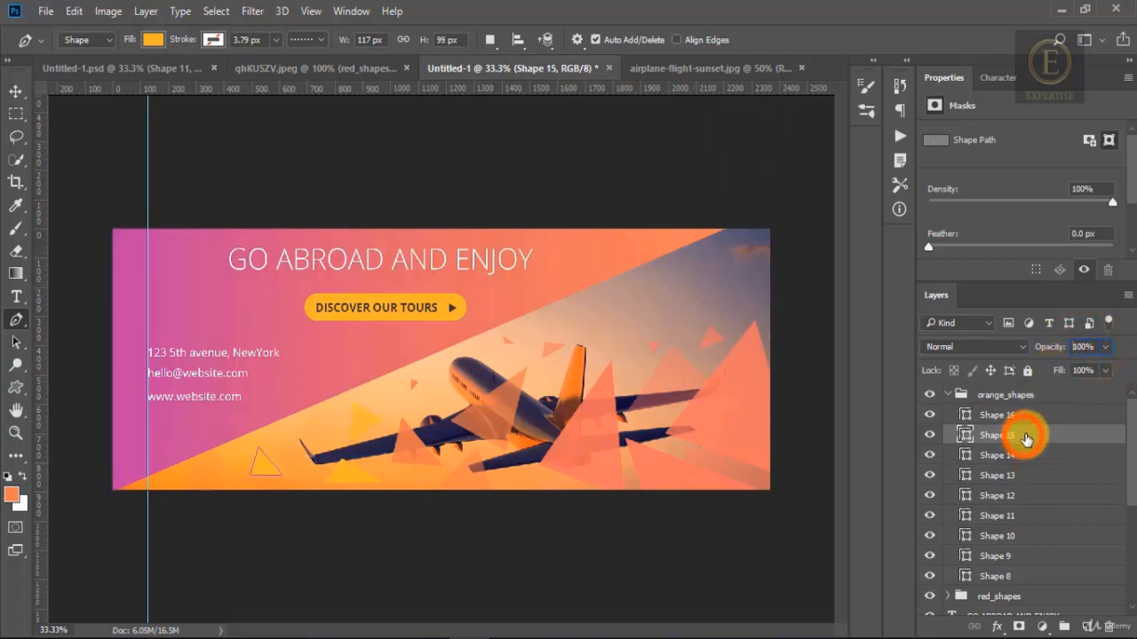
left_click(1087, 346)
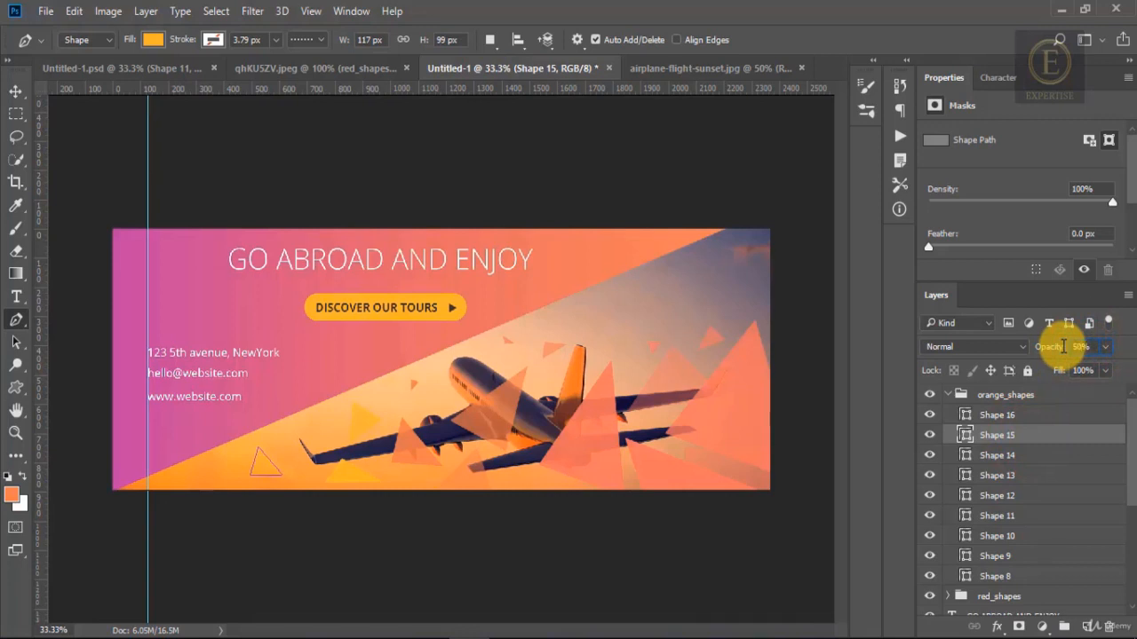
left_click(1041, 418)
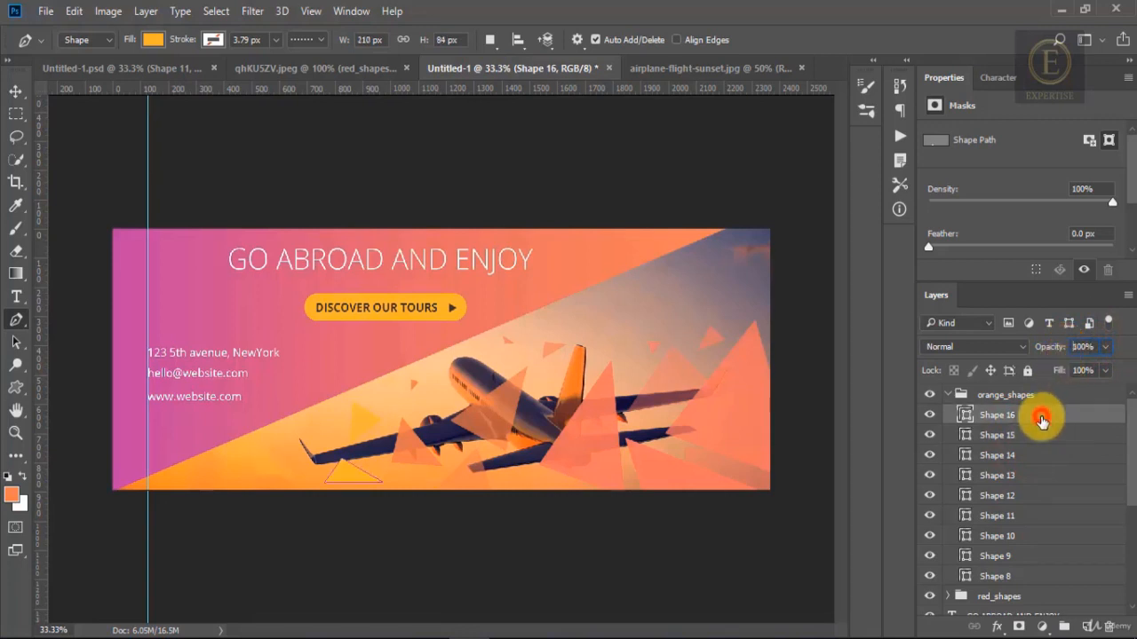
left_click(1087, 346)
Try darker oranges for the Shape 16 triangle, settling on #f6843d sampled from the orange background in the banner's lower-left area
left_click(967, 425)
double_click(967, 422)
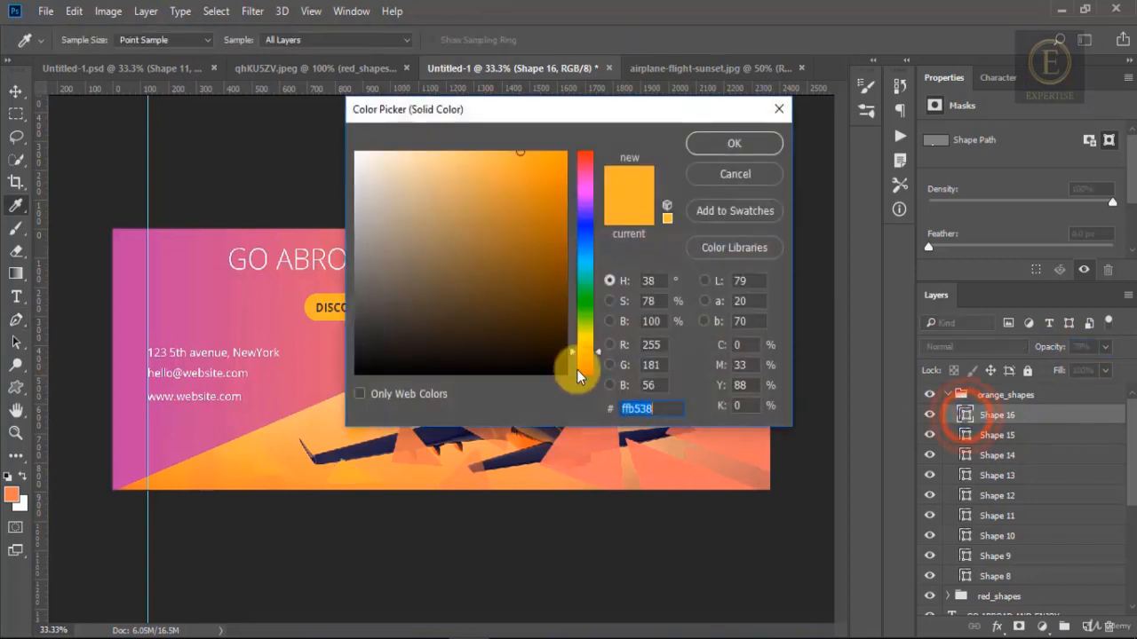
left_click(530, 186)
left_click(737, 149)
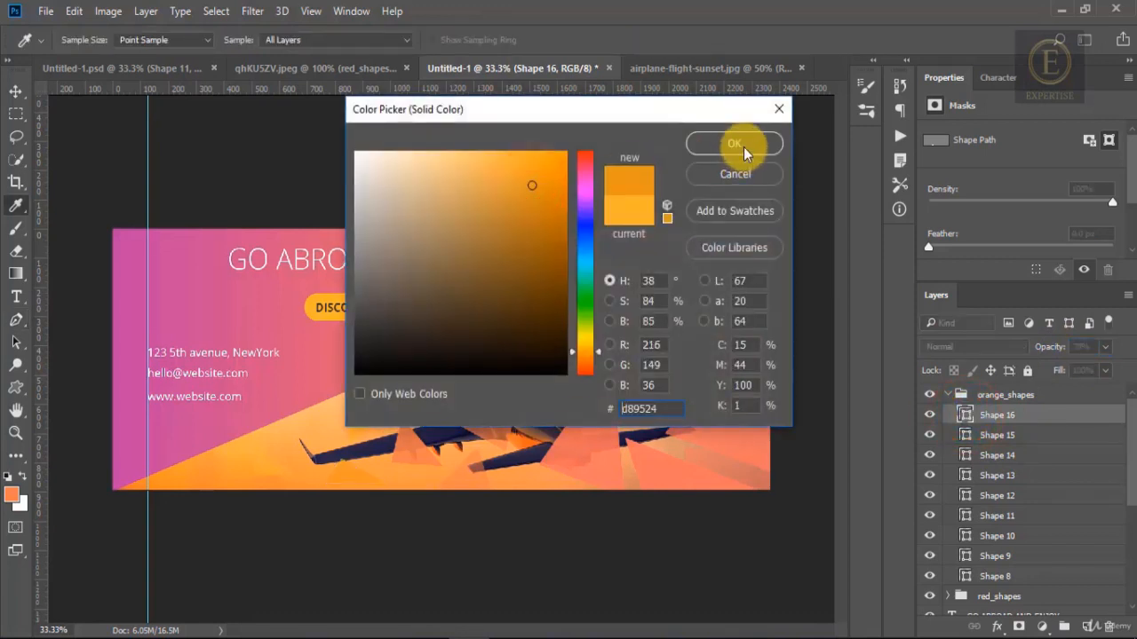
left_click(532, 214)
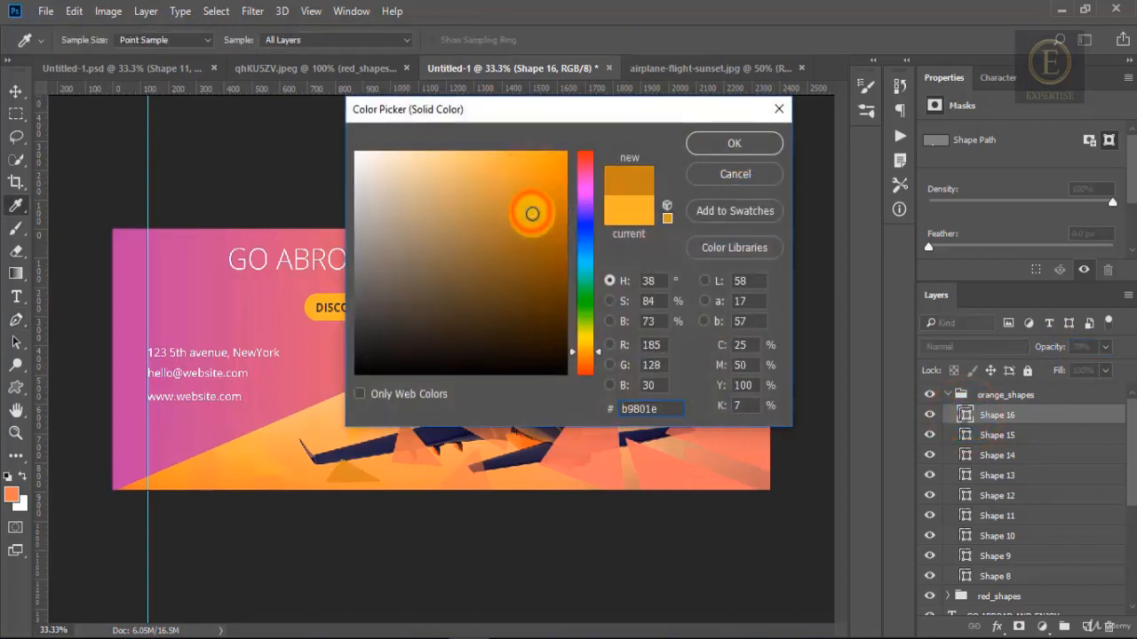
left_click(540, 202)
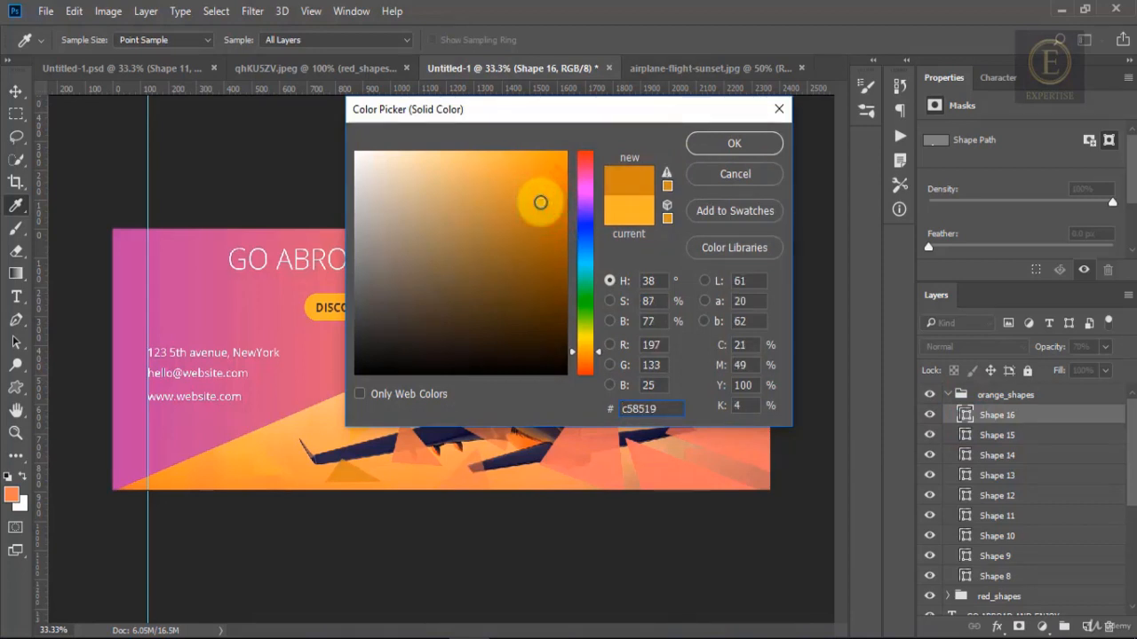
left_click(541, 190)
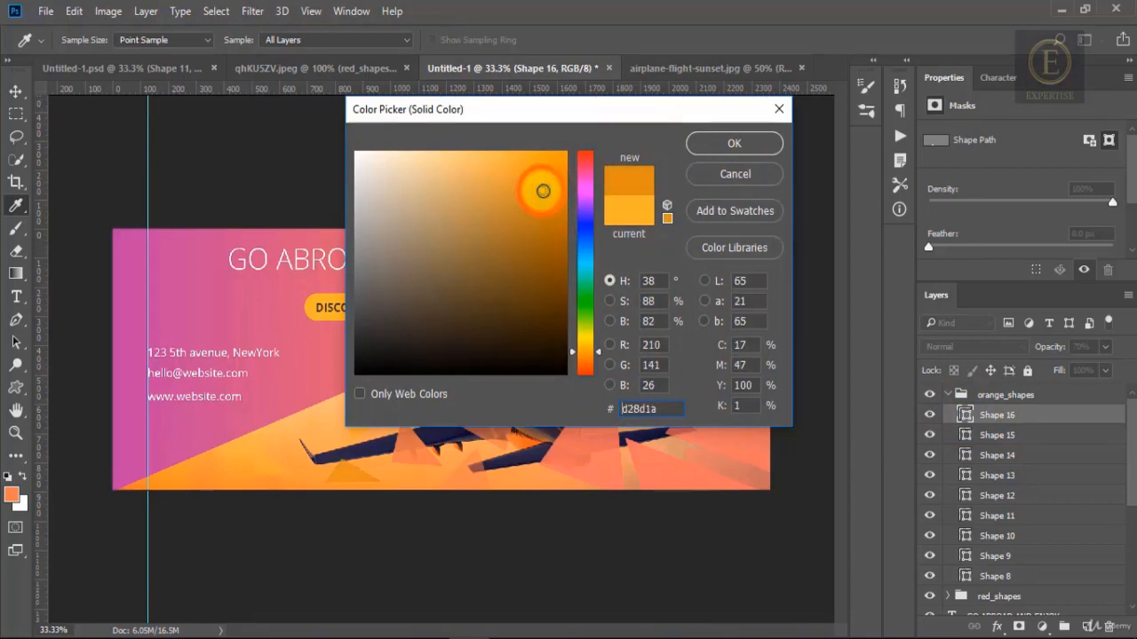
left_click(590, 351)
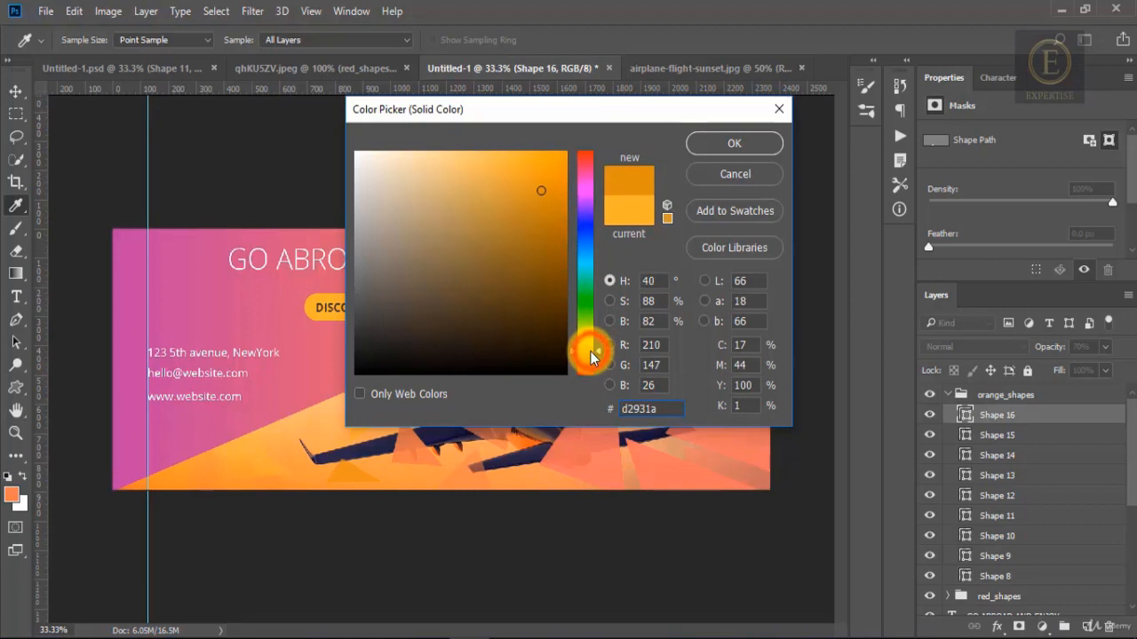
left_click(589, 355)
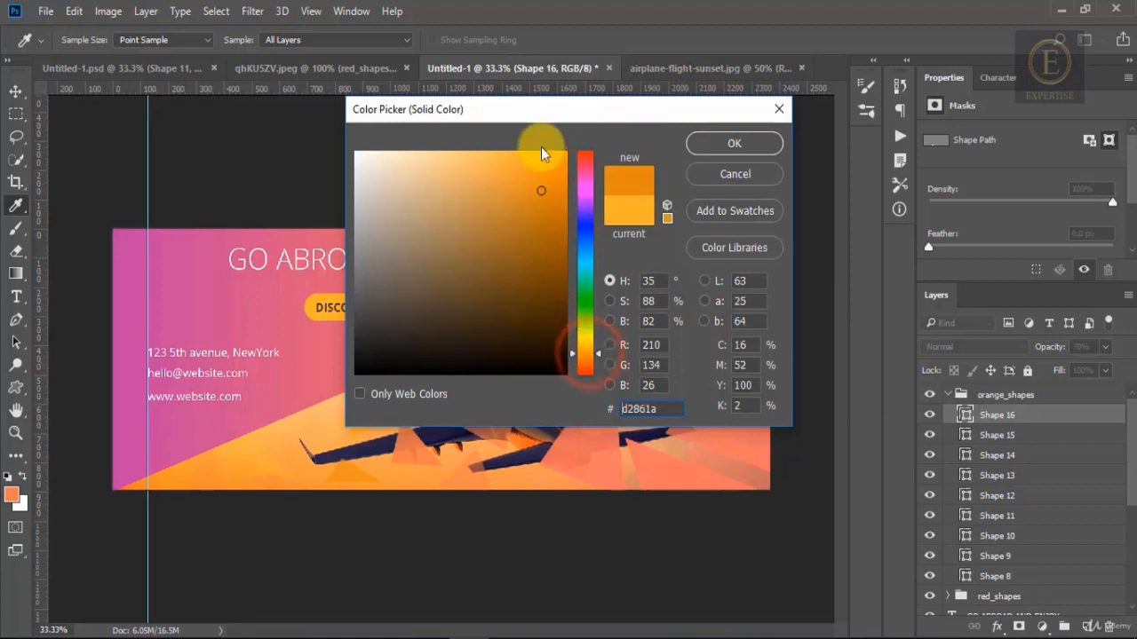
left_click(539, 169)
left_click_drag(539, 168, 543, 190)
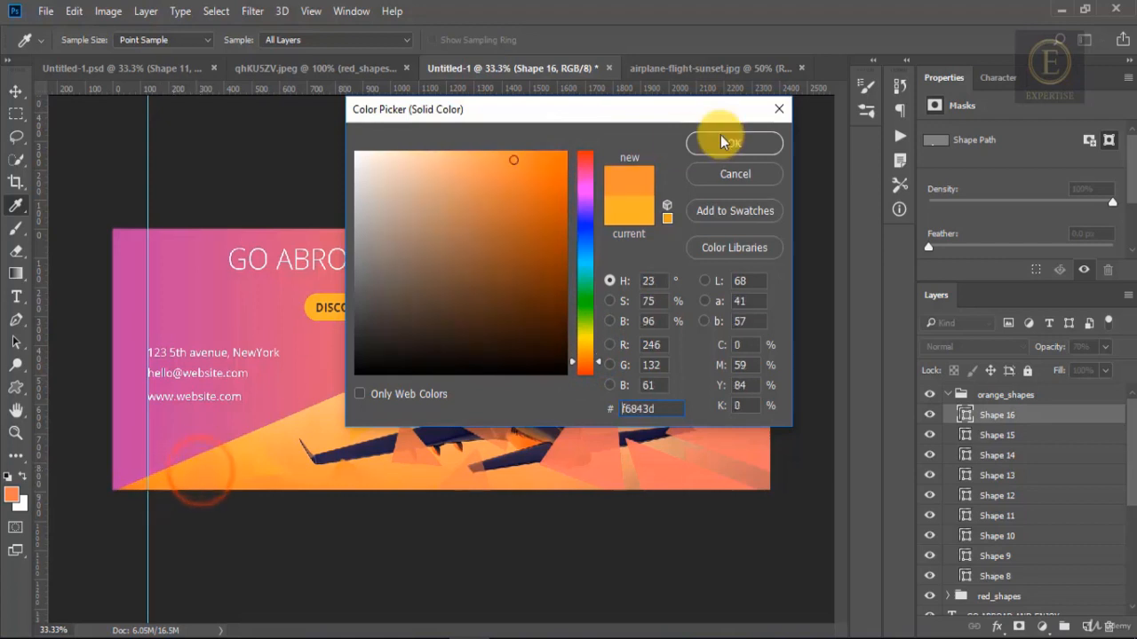
left_click(745, 142)
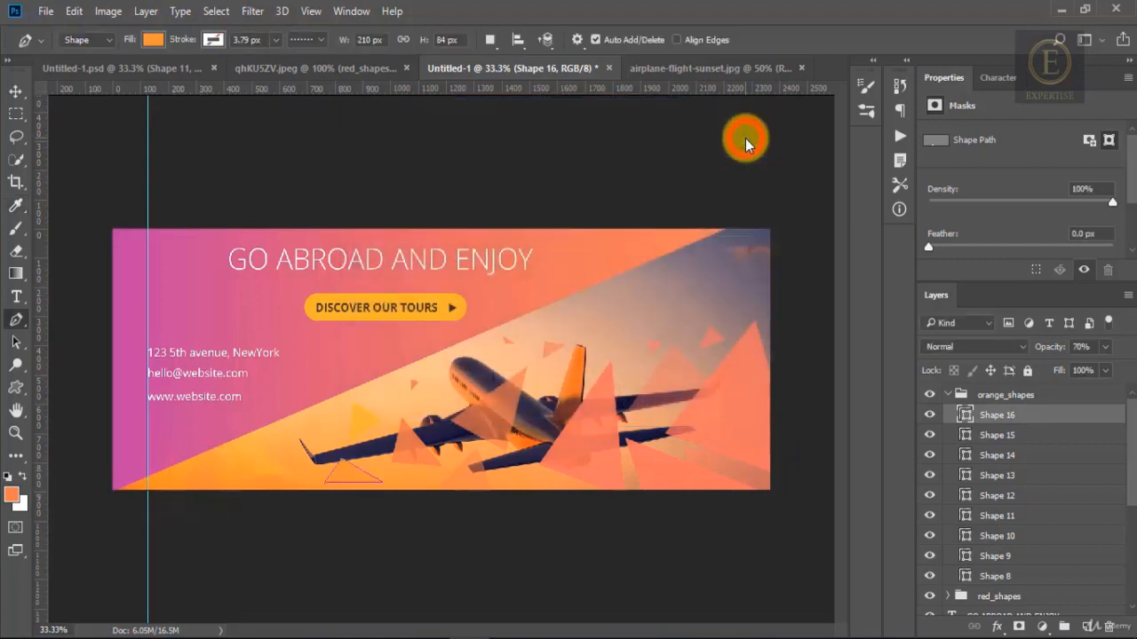
Recolor Shape 15 with #f6863f and Shape 14 with #f78841, sampling both oranges from the Shape 16 triangle
double_click(965, 435)
left_click(343, 478)
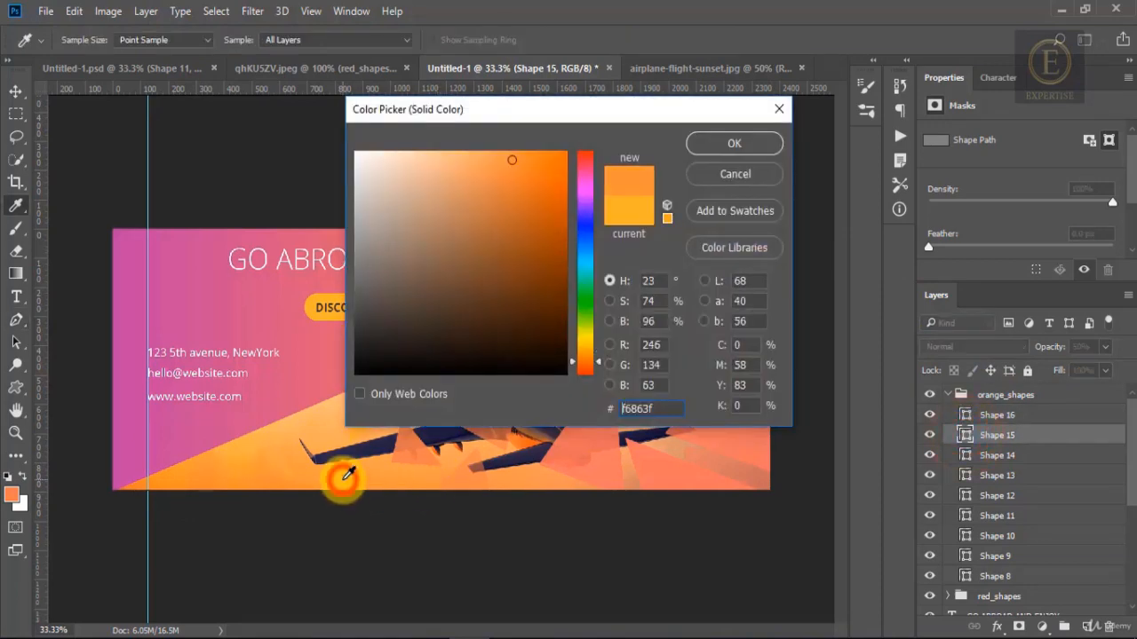
left_click(715, 147)
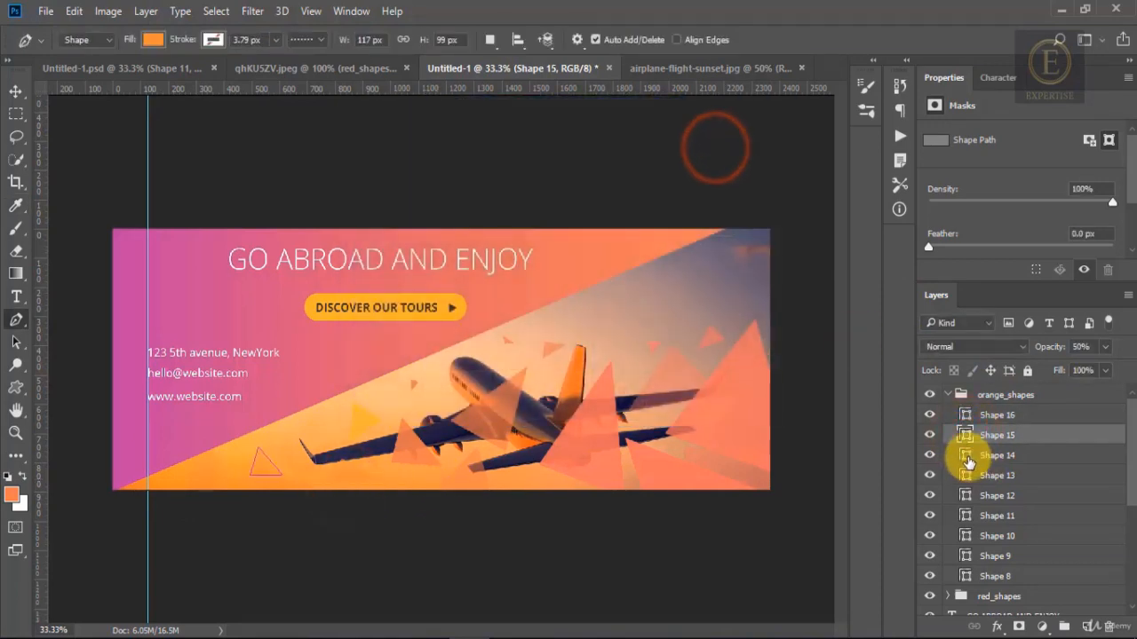
double_click(965, 455)
left_click(352, 472)
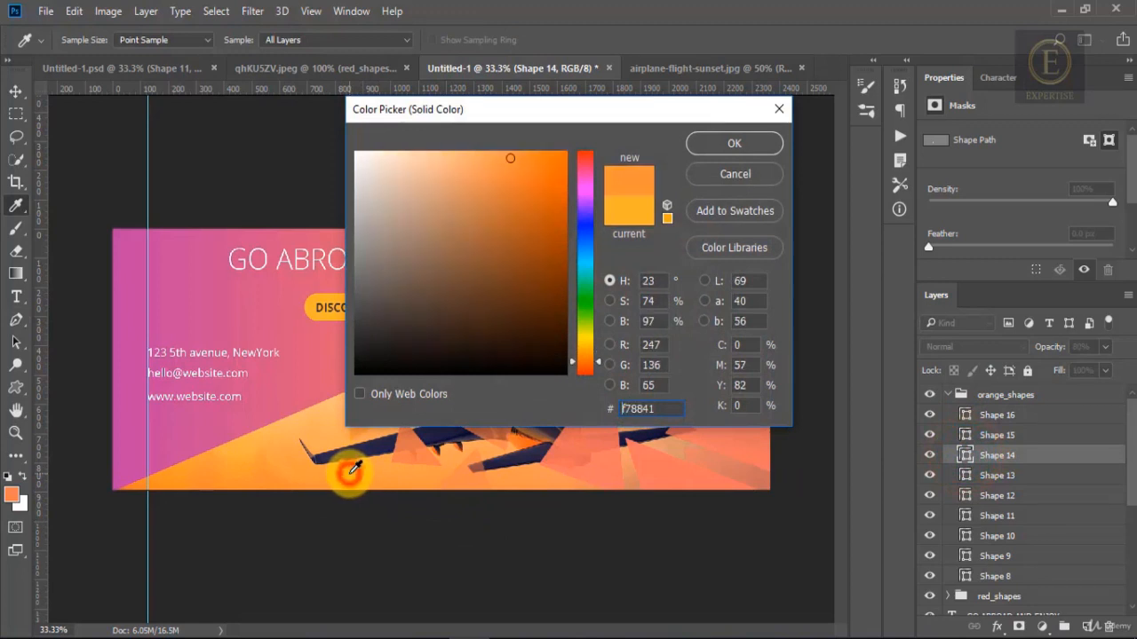
left_click(735, 144)
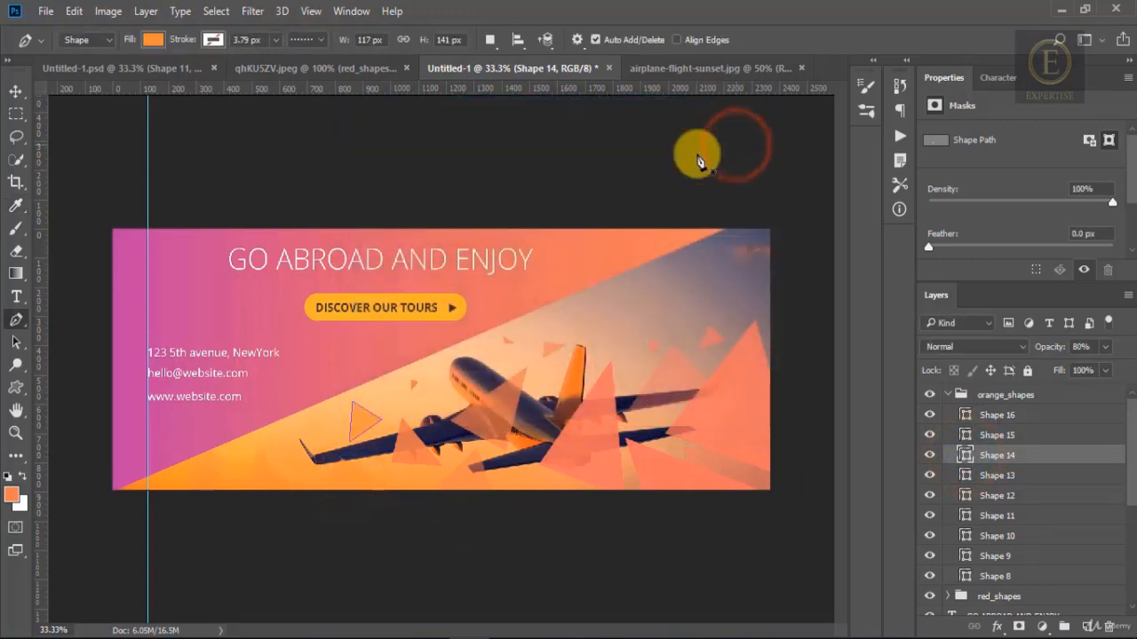
Select the Shape 8 triangle over the fuselage and free-transform it so it sits lower across the airplane
left_click(15, 91)
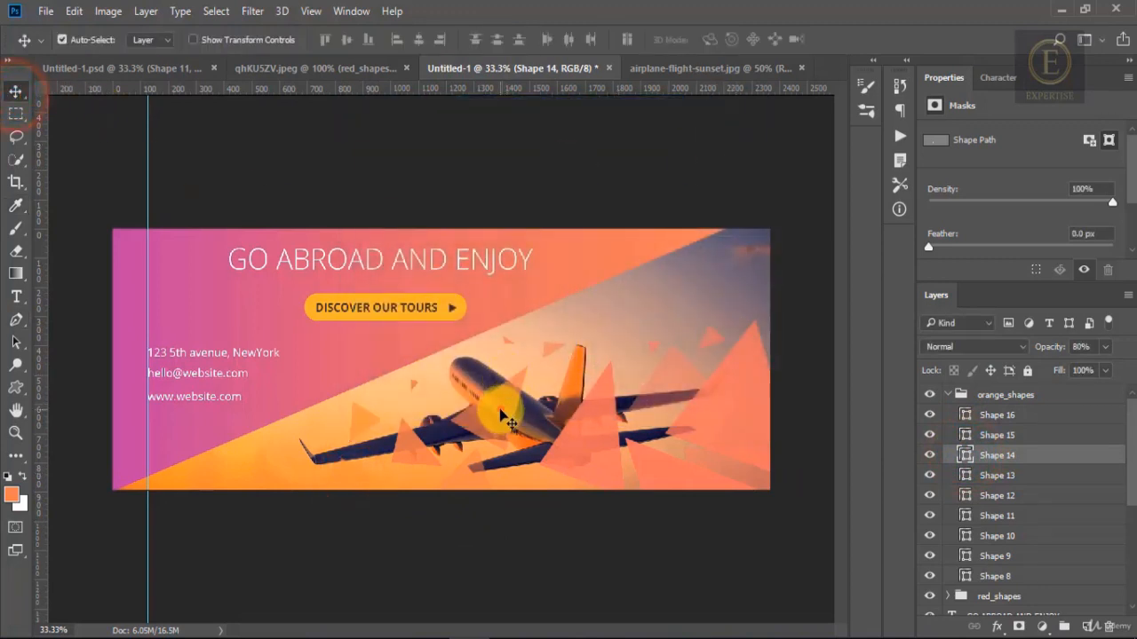
left_click(501, 413)
key("ctrl+t")
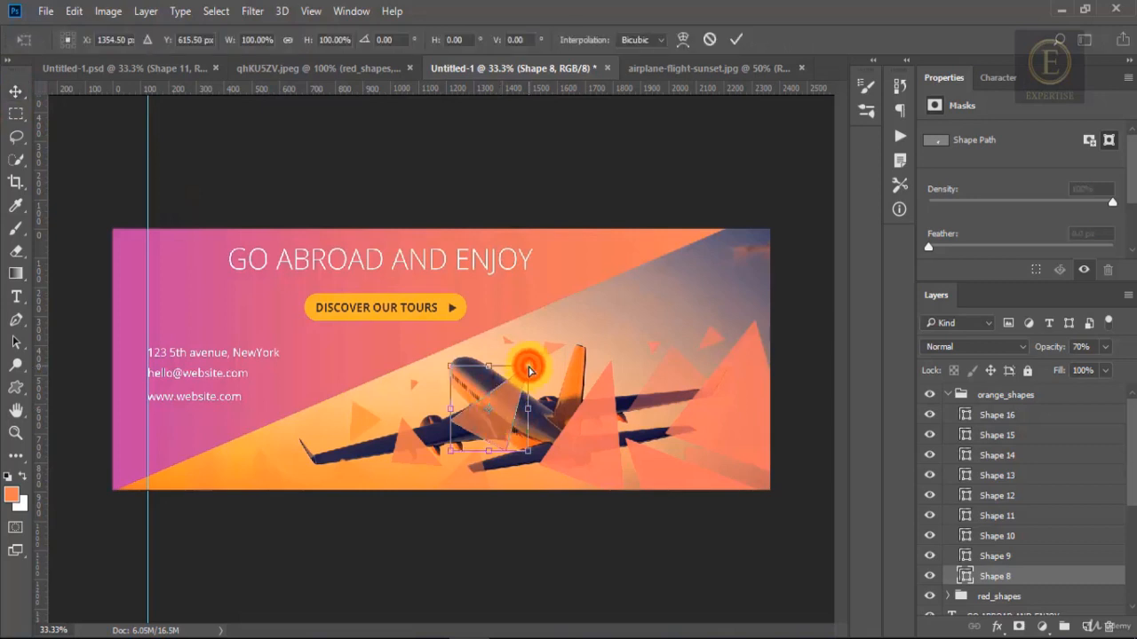
left_click_drag(530, 370, 518, 405)
key("Return")
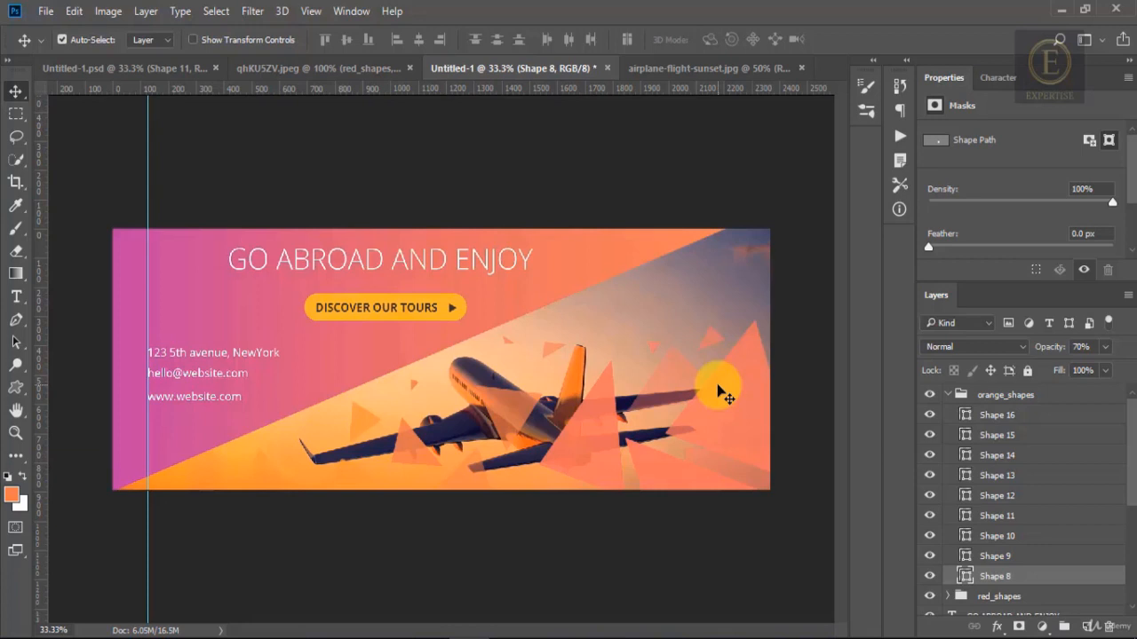
Check the reference cover, switch to the Ionicons v2.0.0 cheatsheet in Chrome, find "location" and copy the solid ion-ios-location glyph
left_click(323, 77)
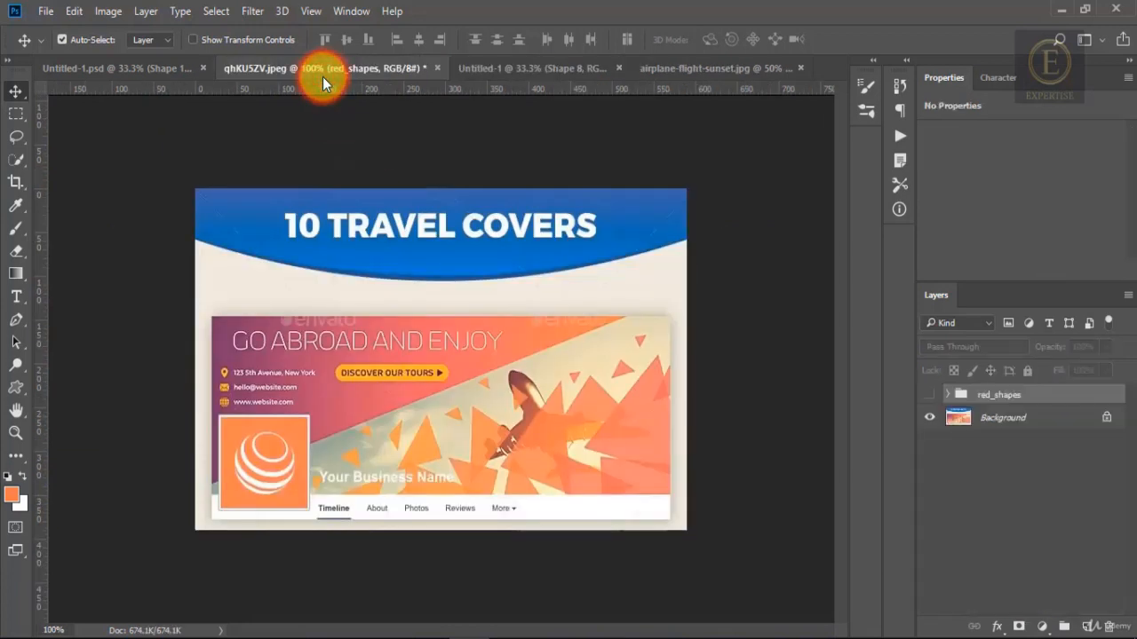
left_click(484, 71)
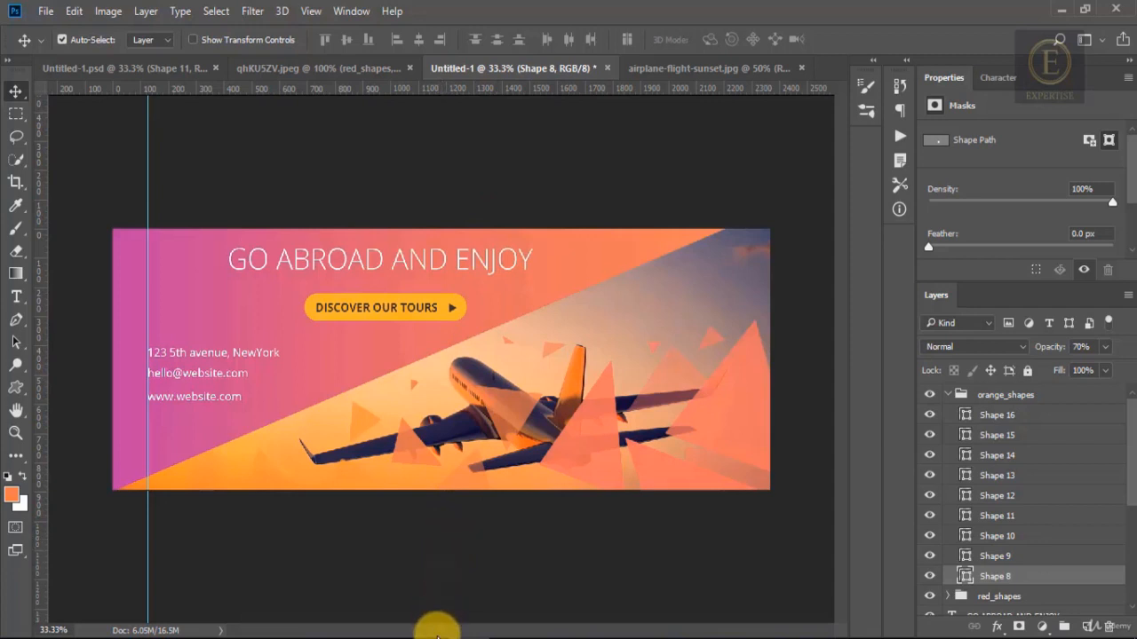
mouse_move(427, 636)
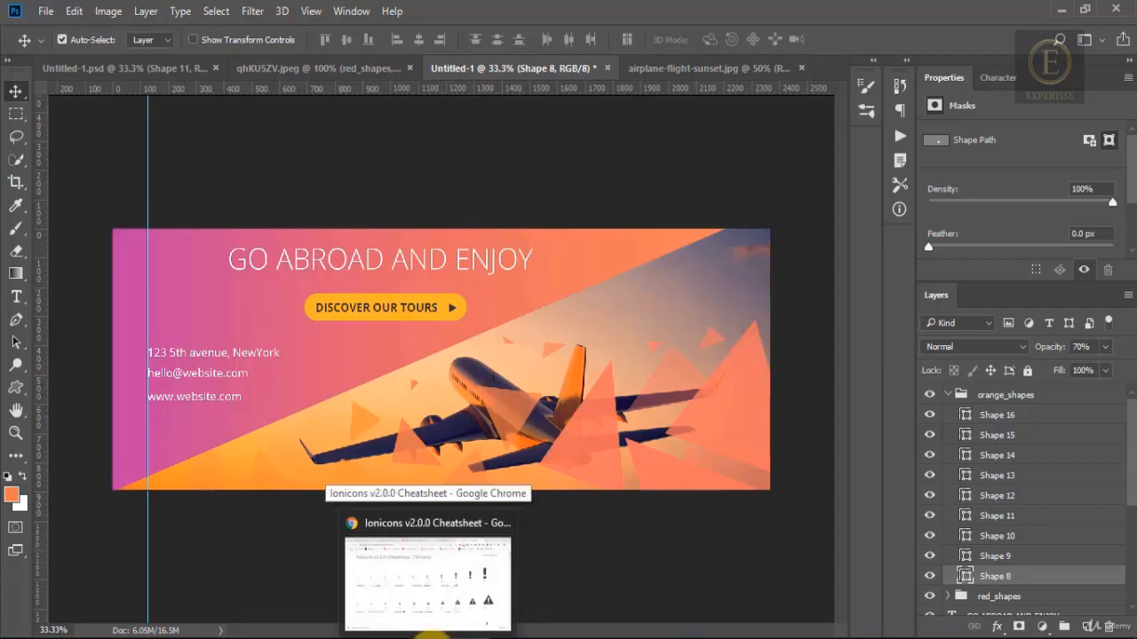
left_click(427, 621)
mouse_move(342, 45)
left_mouse_down()
mouse_move(101, 40)
mouse_move(350, 31)
left_mouse_up()
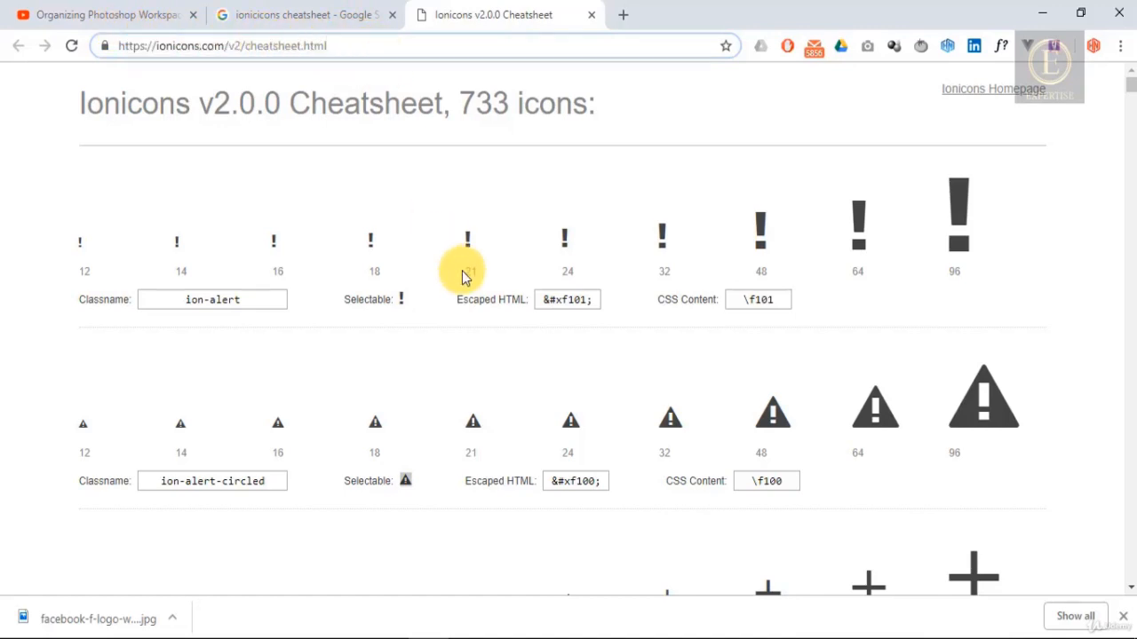
left_click(446, 417)
key("ctrl+f")
type("local")
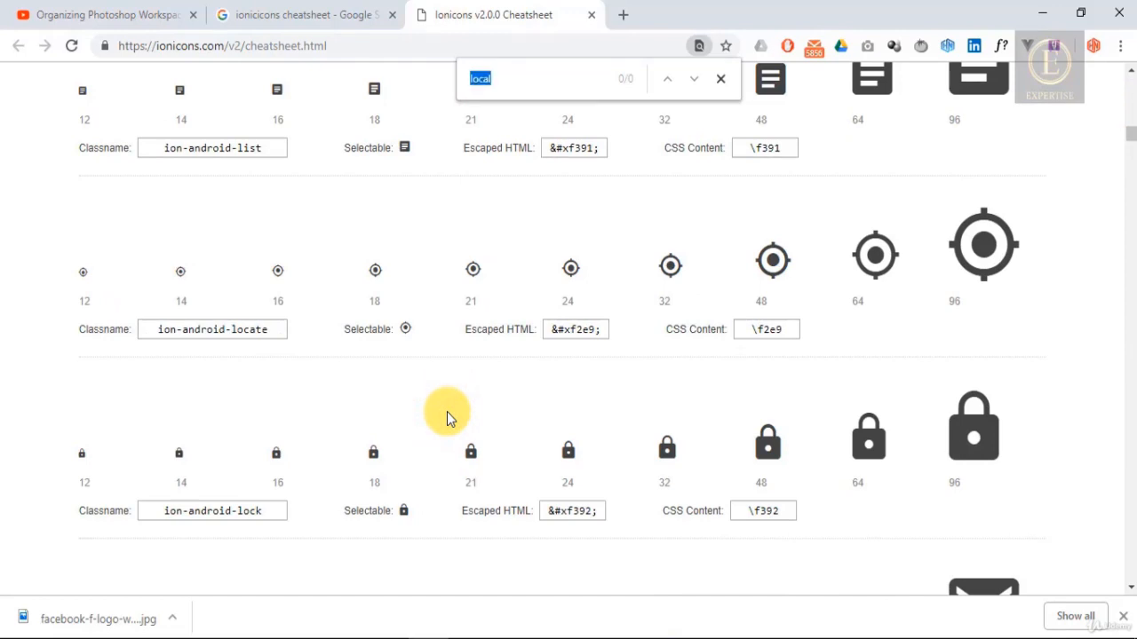
type("ad")
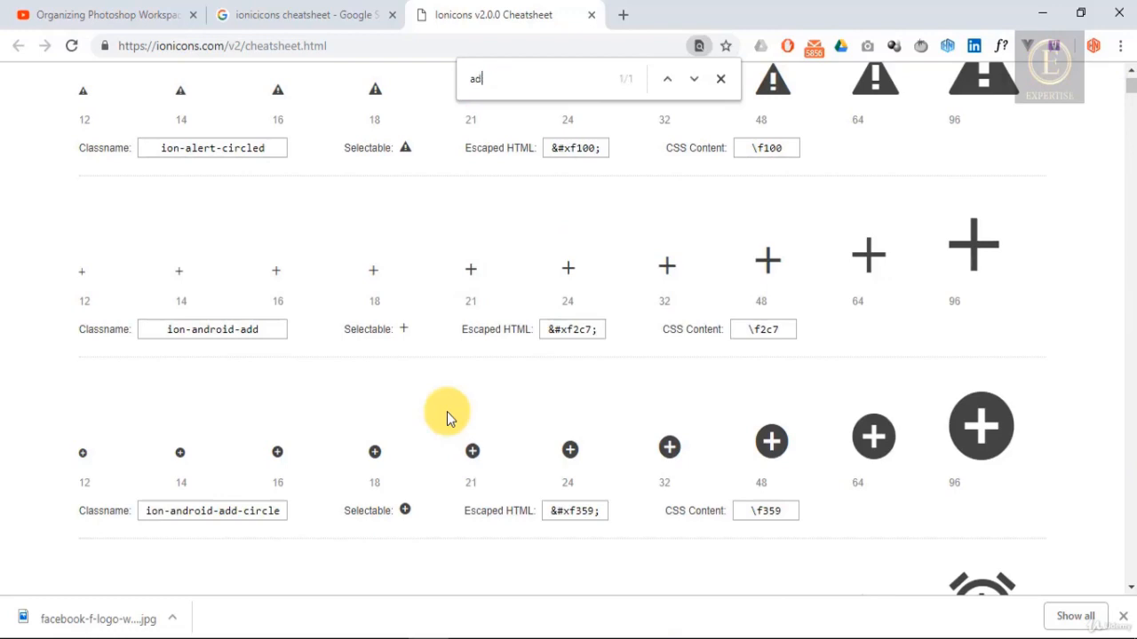
type("dlocation")
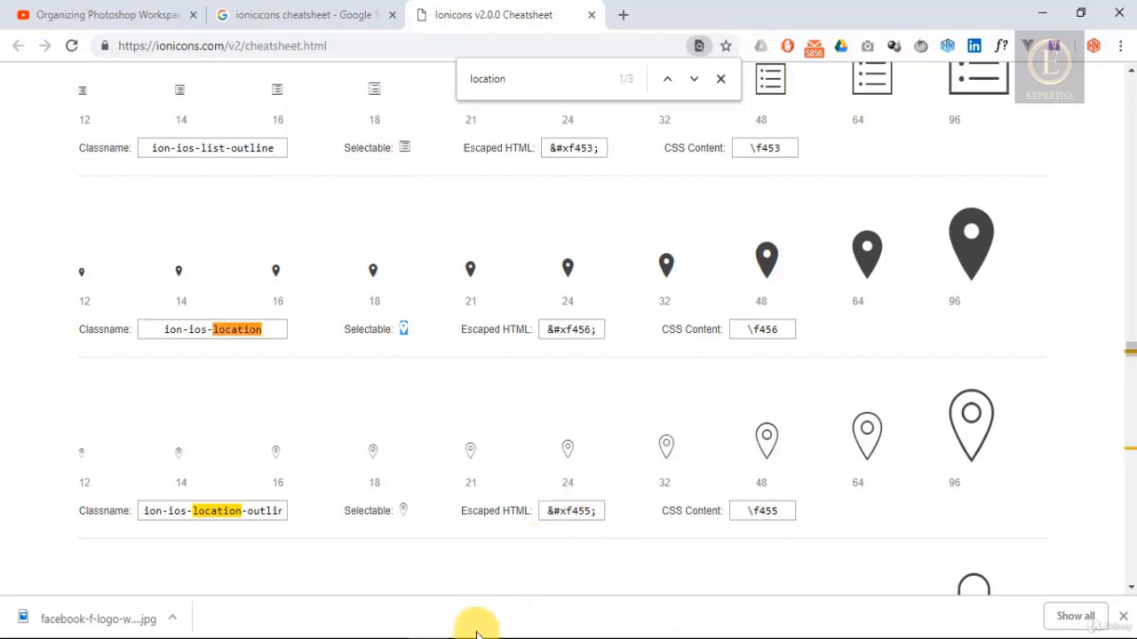
Switch back to Photoshop and move the collapsed orange_shapes and red_shapes groups between the yello_button group and the gradient_bg layer
left_click(470, 636)
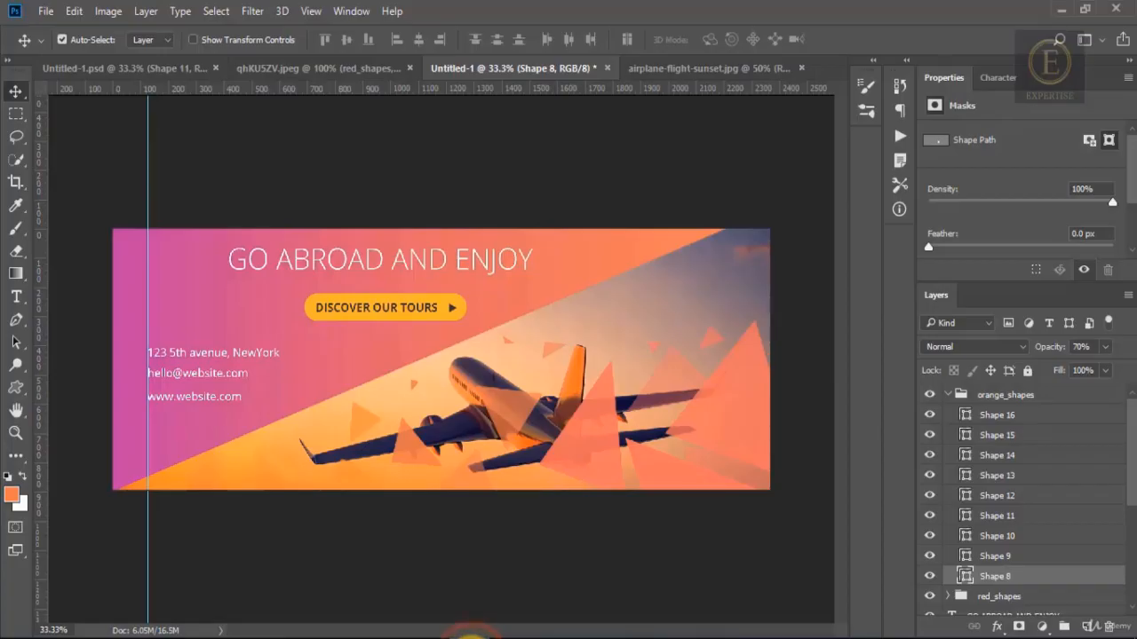
left_click(948, 394)
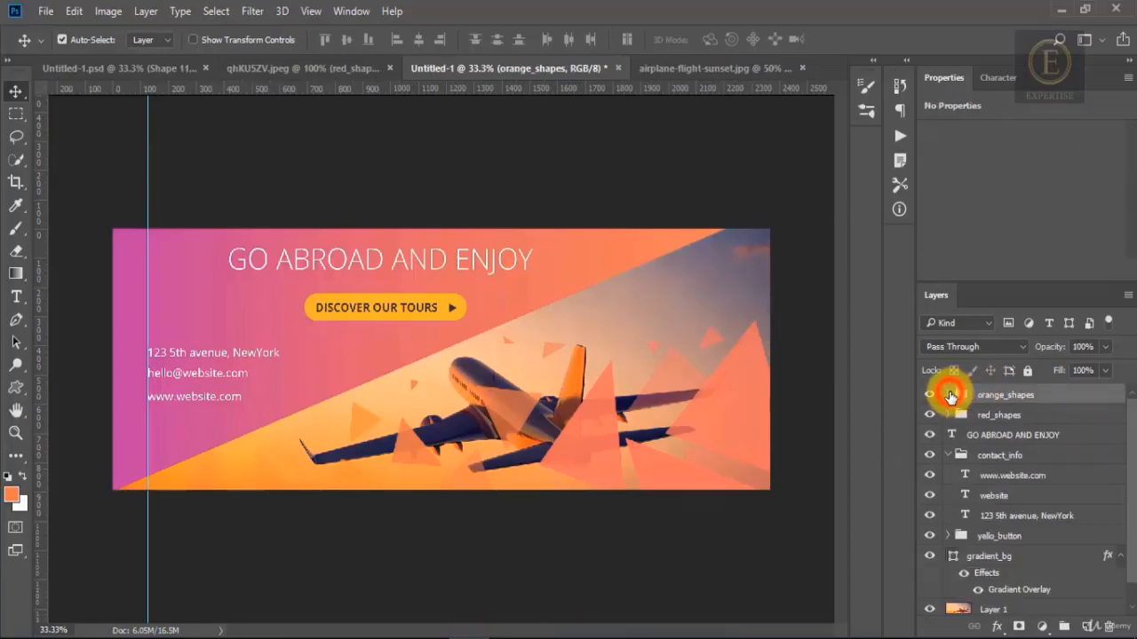
left_click(1020, 415, "shift")
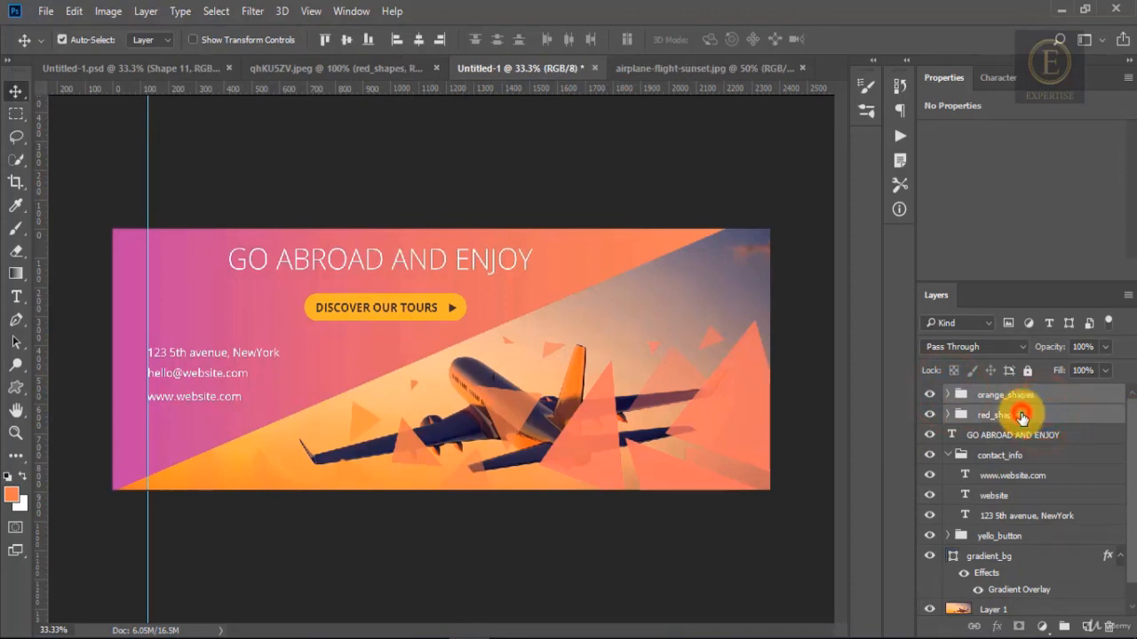
left_click_drag(1021, 415, 1053, 564)
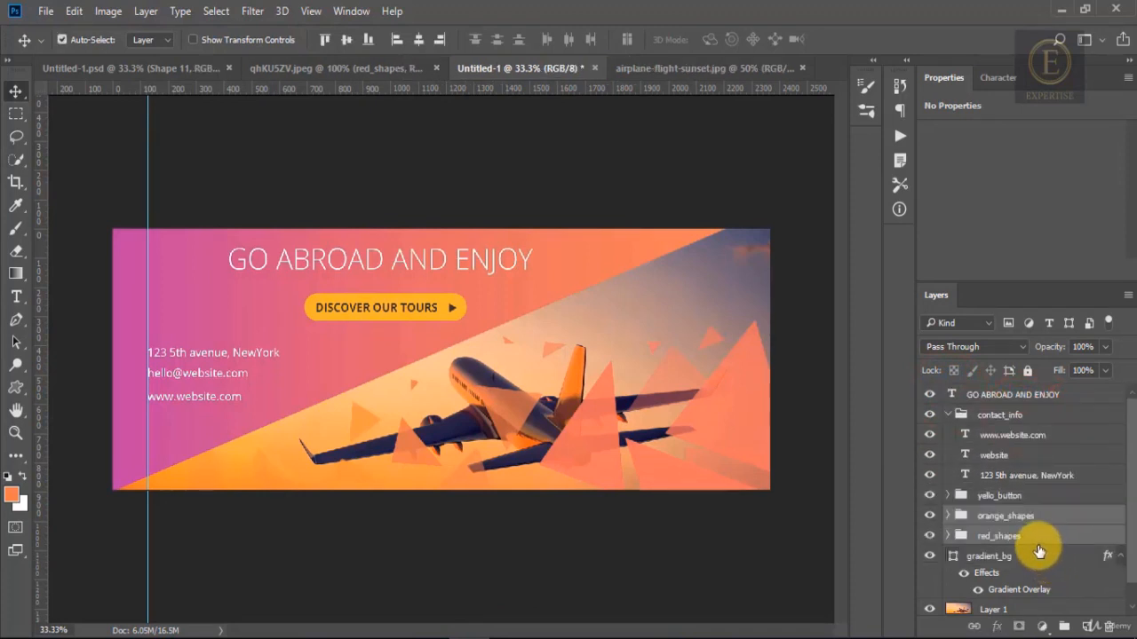
Group orange_shapes, red_shapes, gradient_bg and Layer 1 together and name the group "background", leaving it collapsed
left_click(1034, 560, "shift")
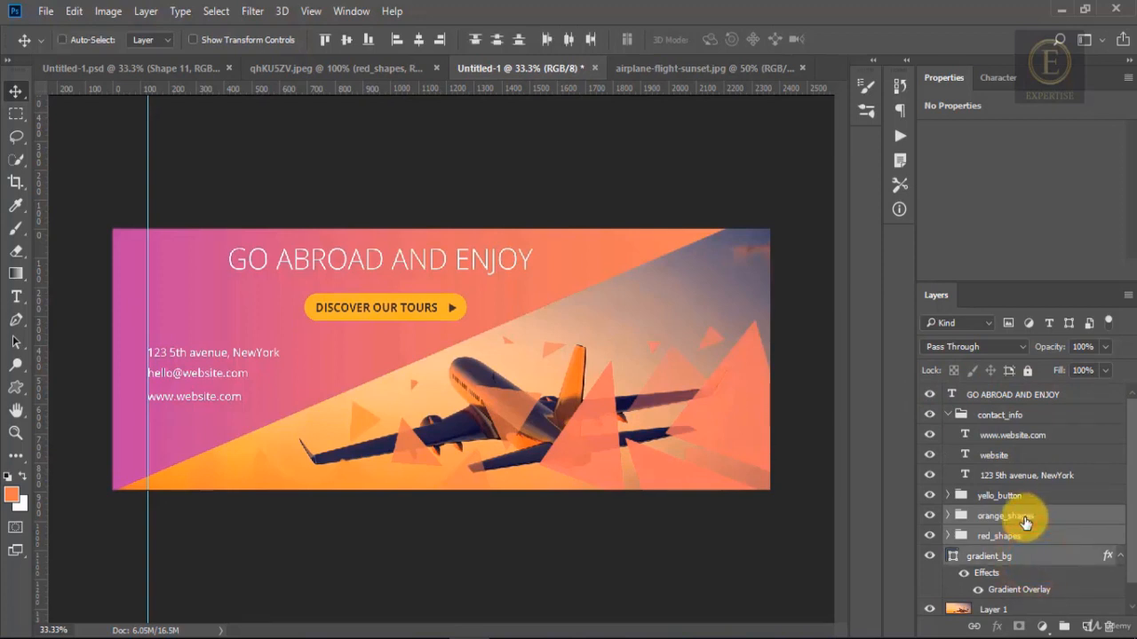
left_click(1035, 609, "shift")
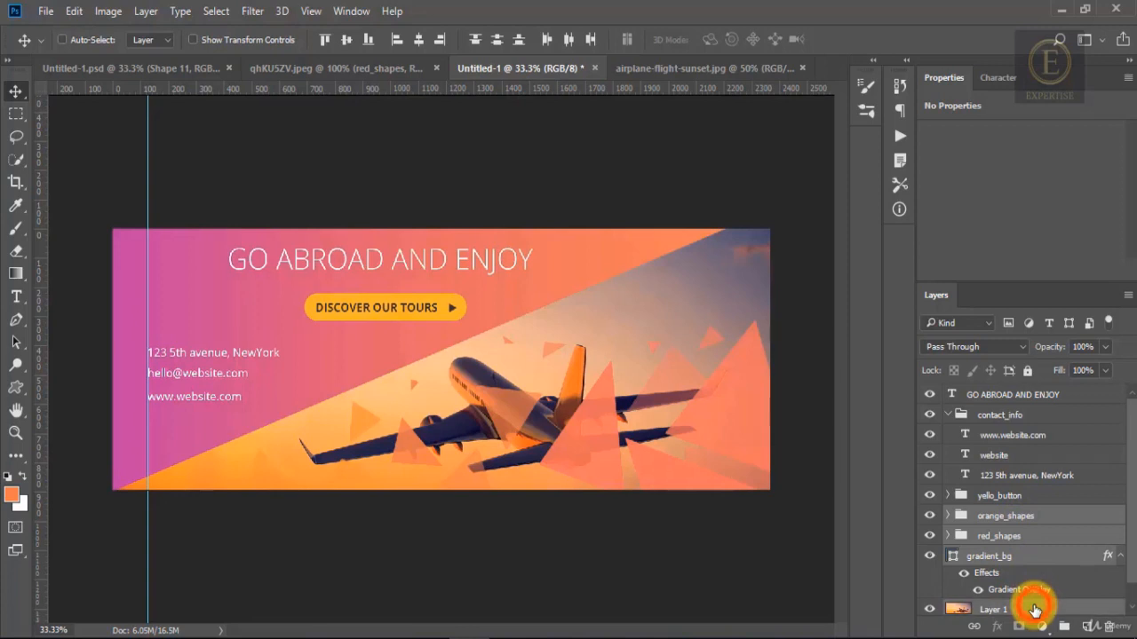
key("ctrl+g")
double_click(985, 522)
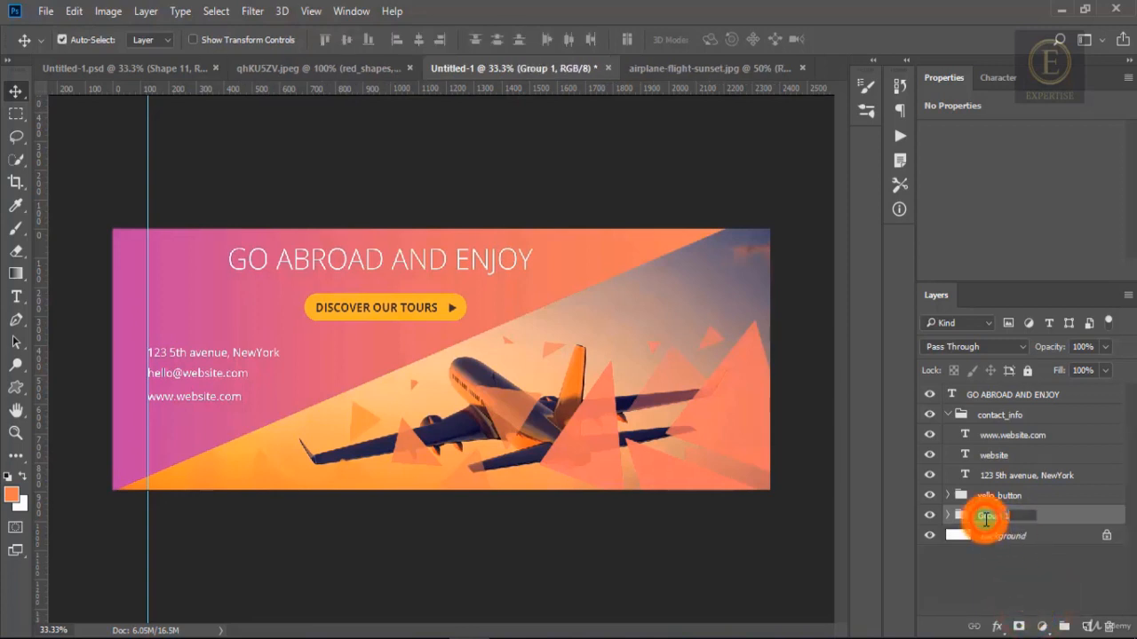
type("background")
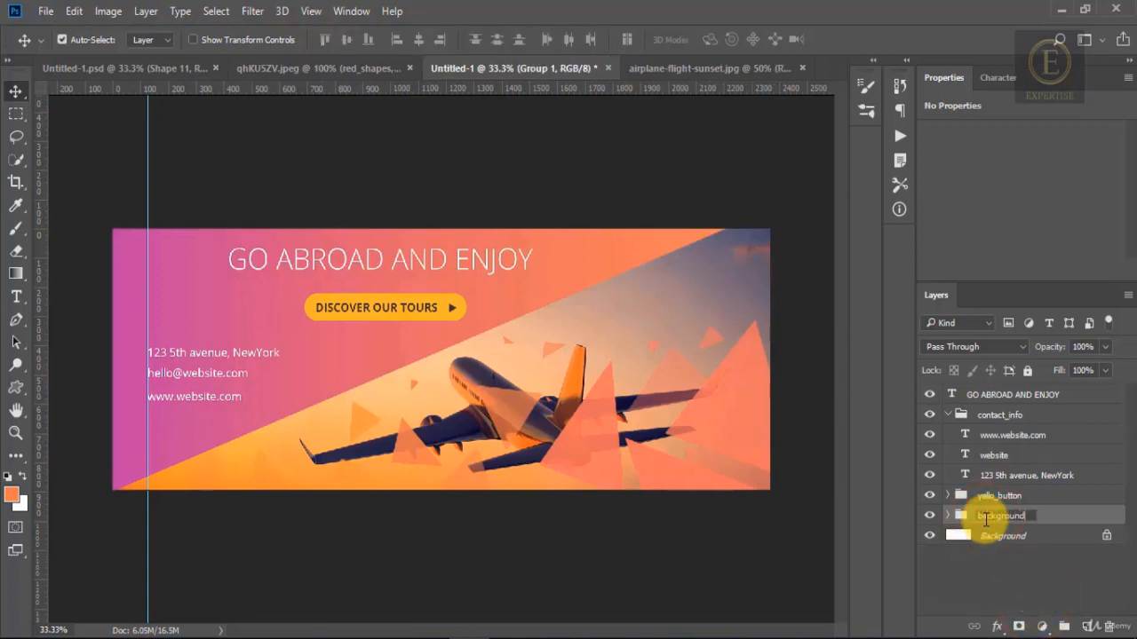
key("Return")
left_click(949, 516)
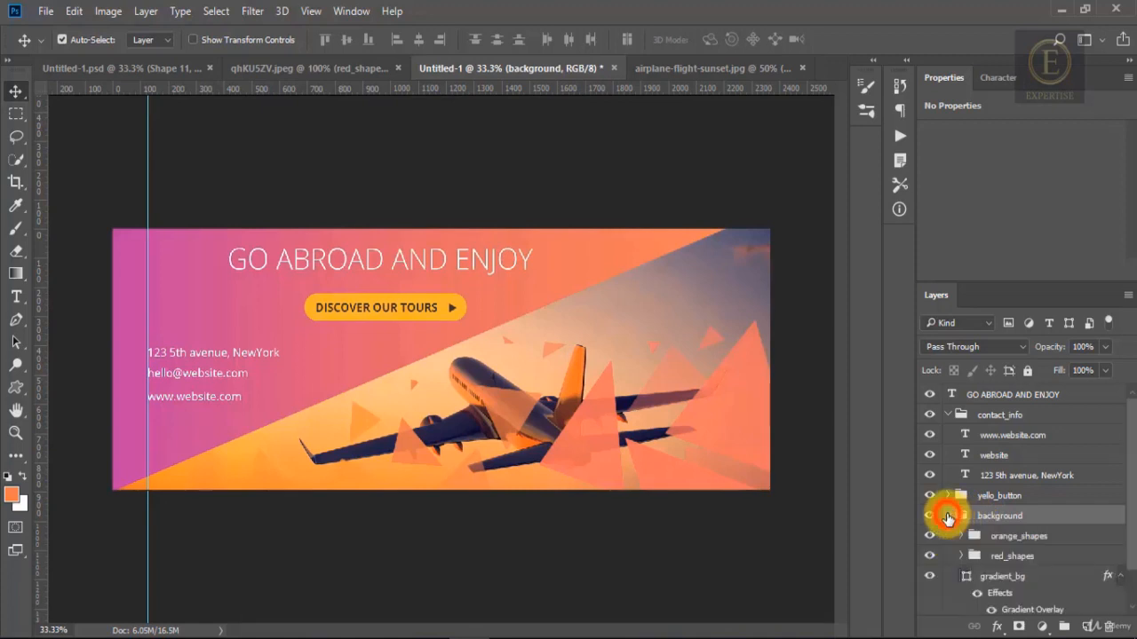
left_click(948, 516)
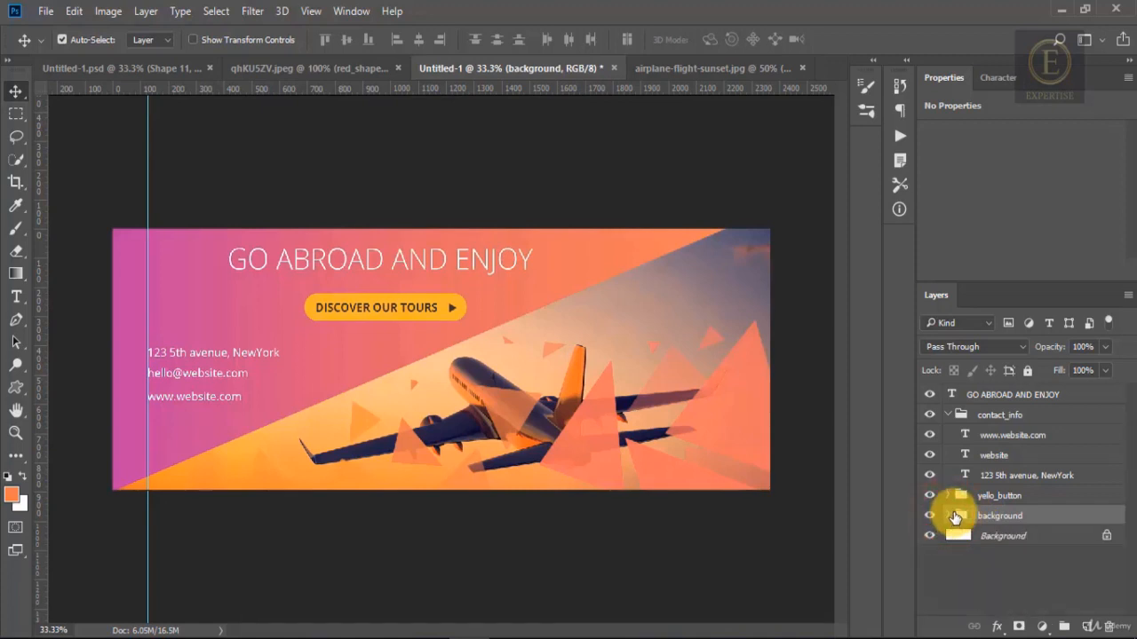
left_click(1025, 438)
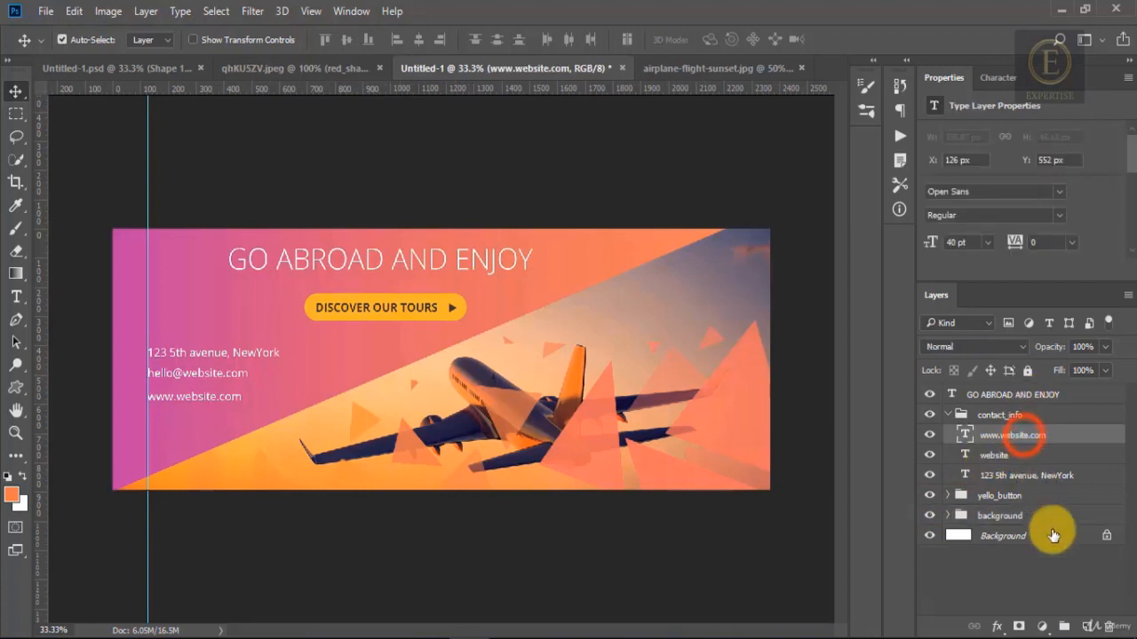
left_click(1089, 626)
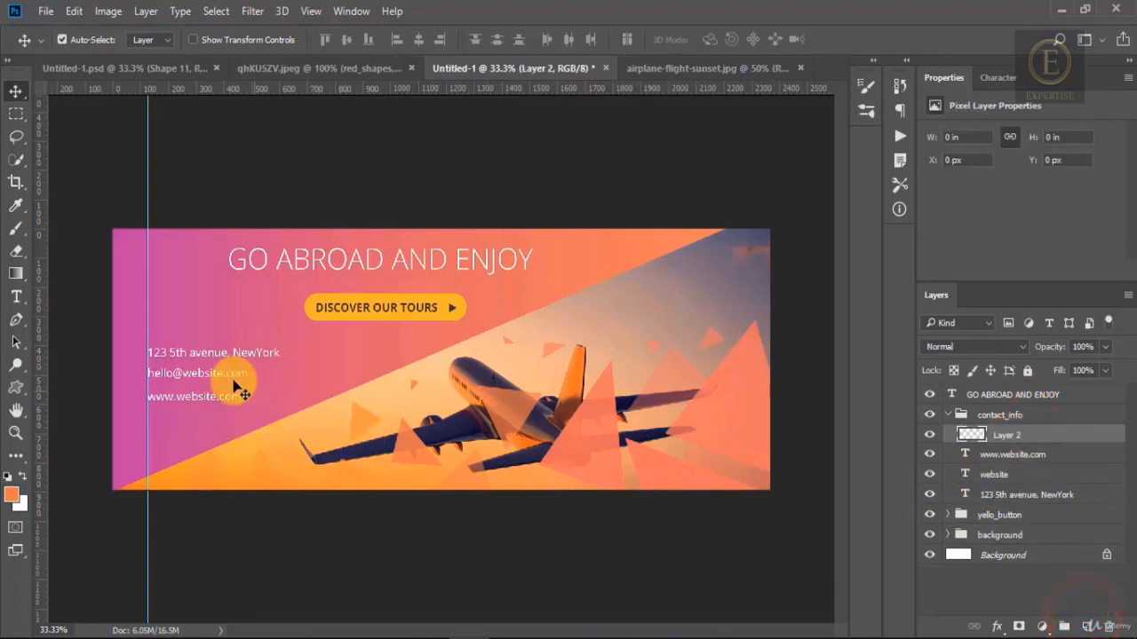
left_click(124, 349)
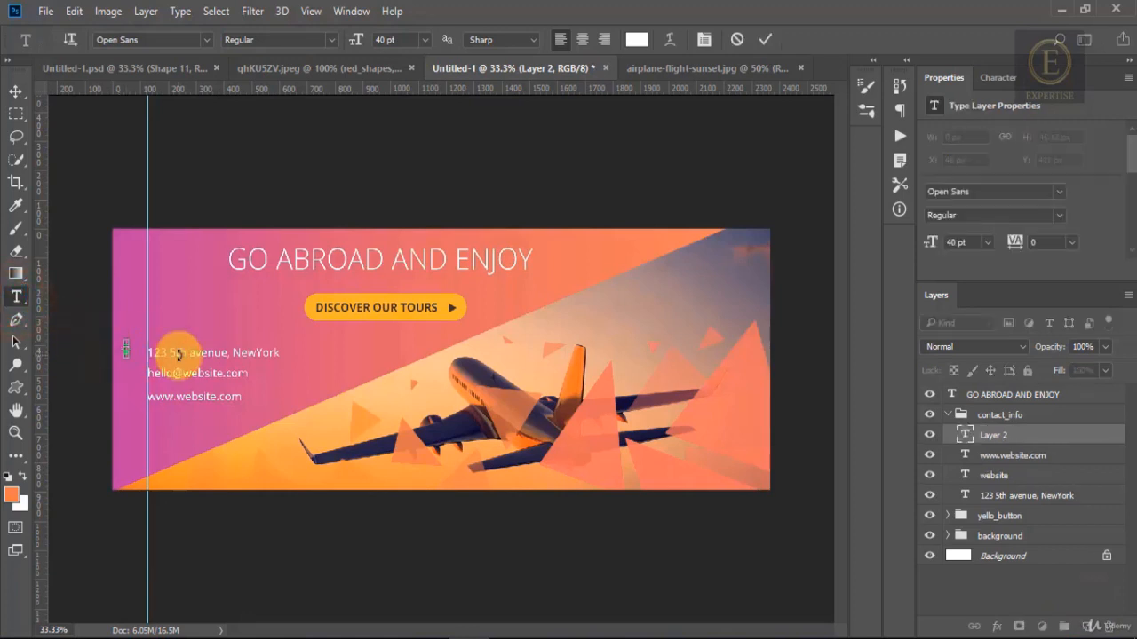
right_click(126, 346)
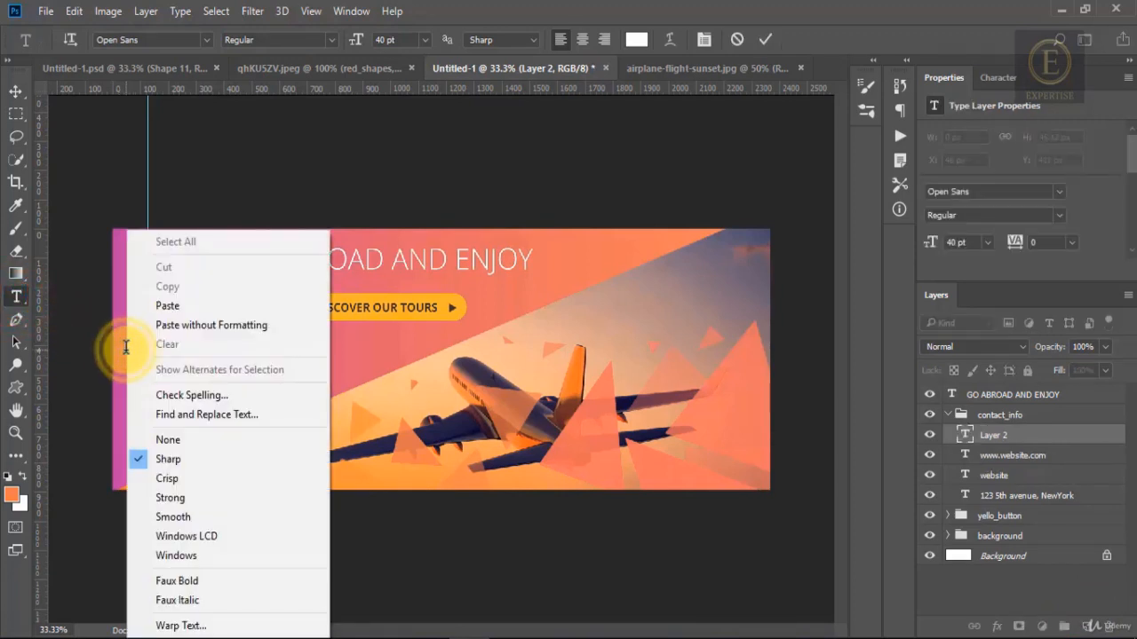
left_click(171, 306)
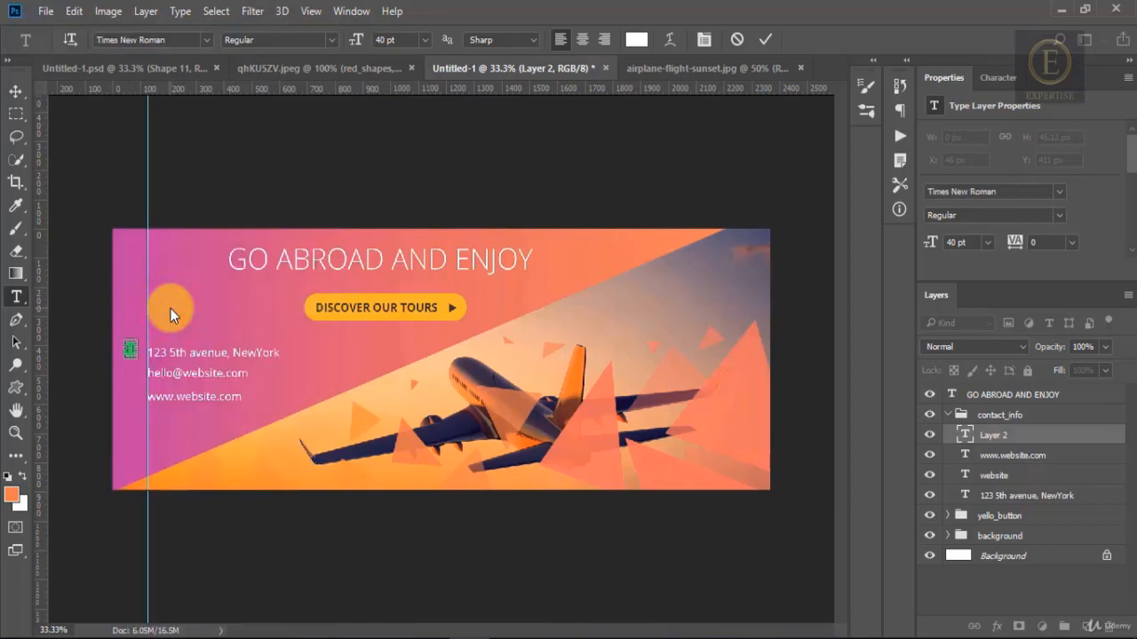
left_click(16, 91)
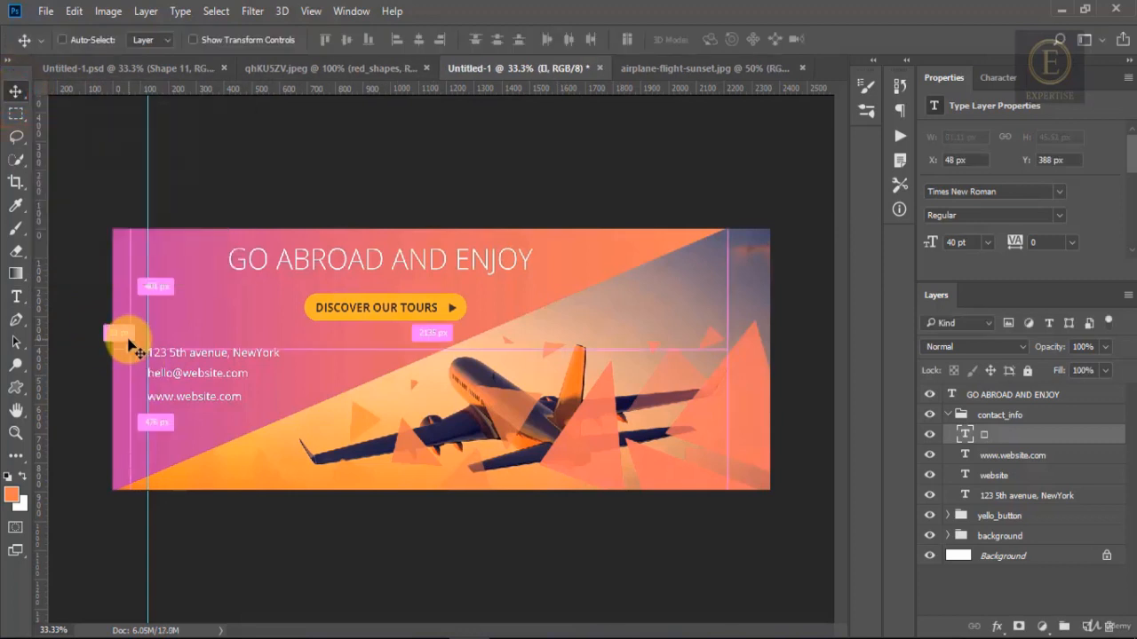
Change the font of the pasted glyph beside the address to Ionicons Medium
key("ctrl+plus")
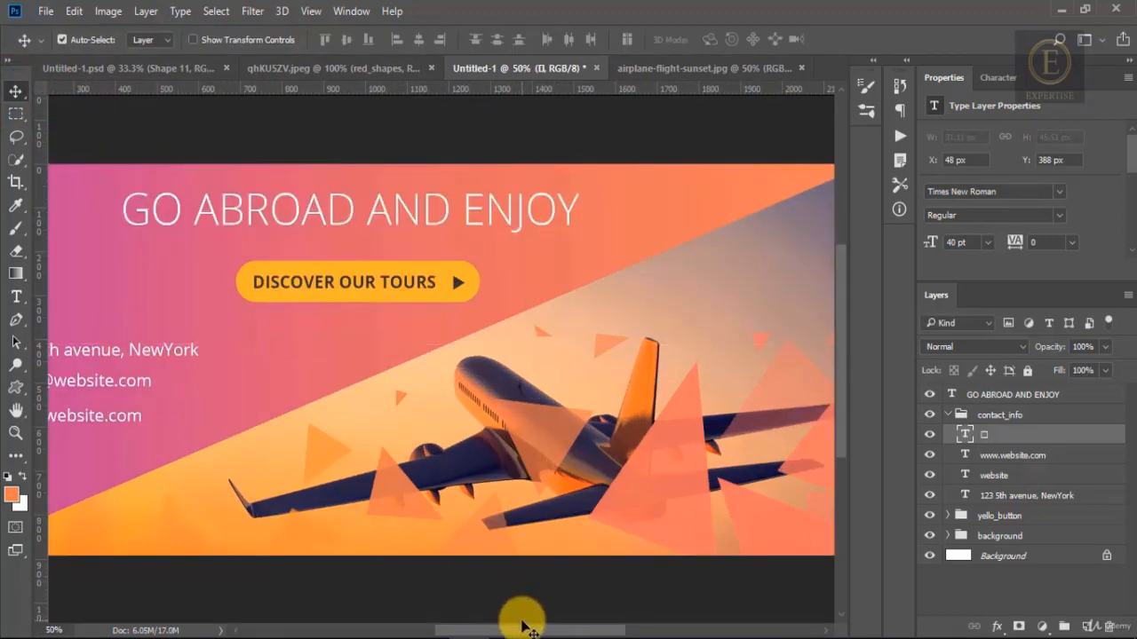
left_click_drag(522, 626, 444, 621)
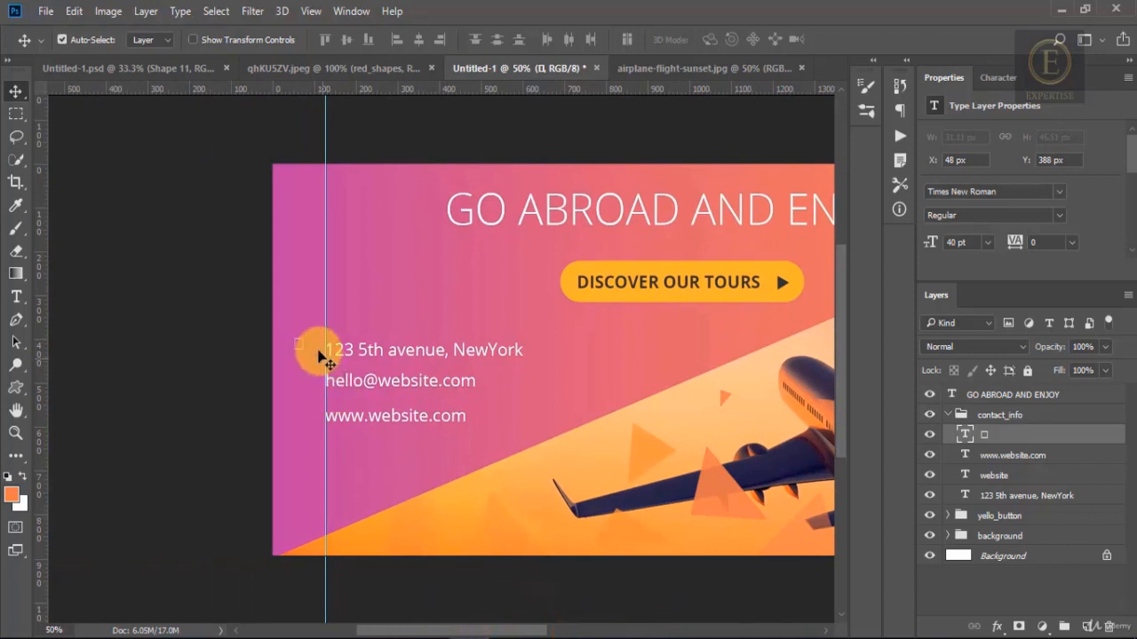
double_click(965, 433)
left_click(178, 39)
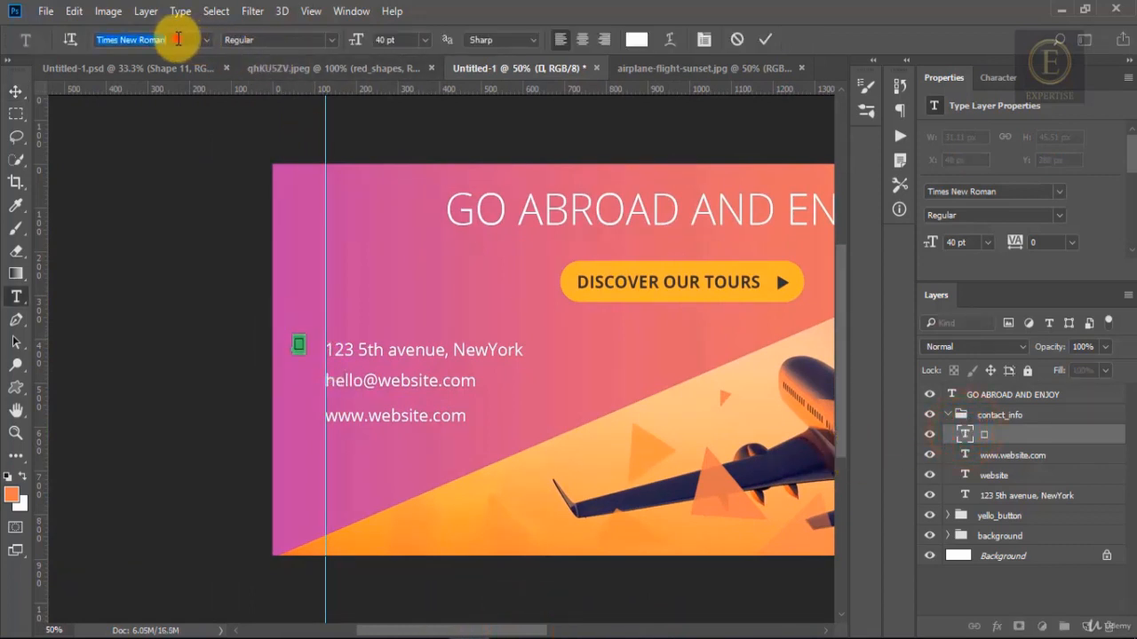
key("BackSpace")
type("ionic")
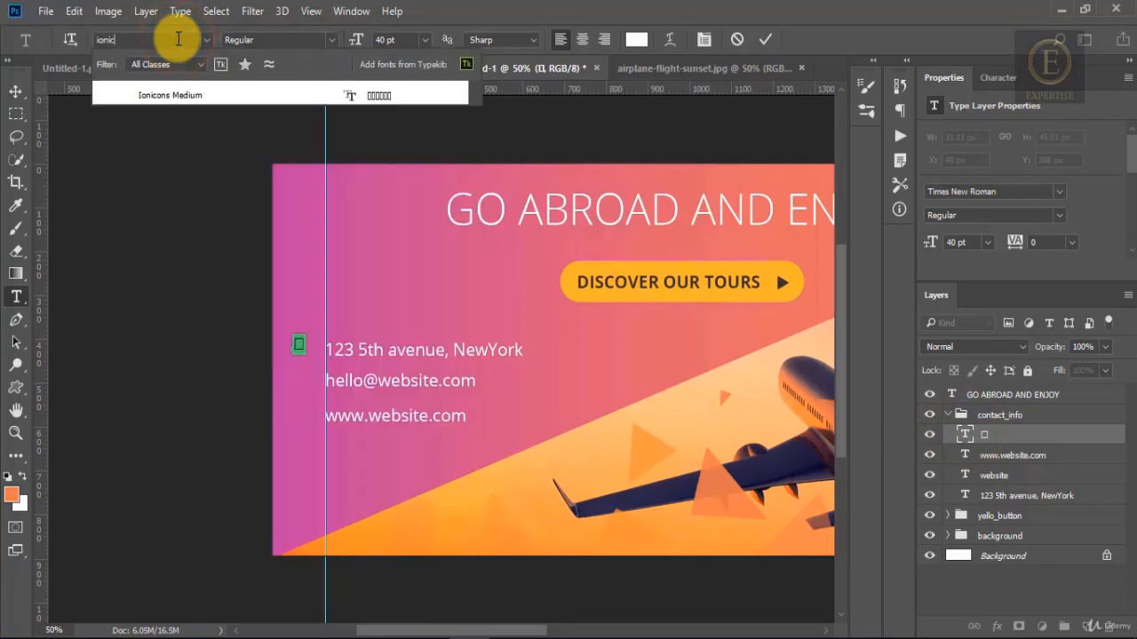
left_click(214, 95)
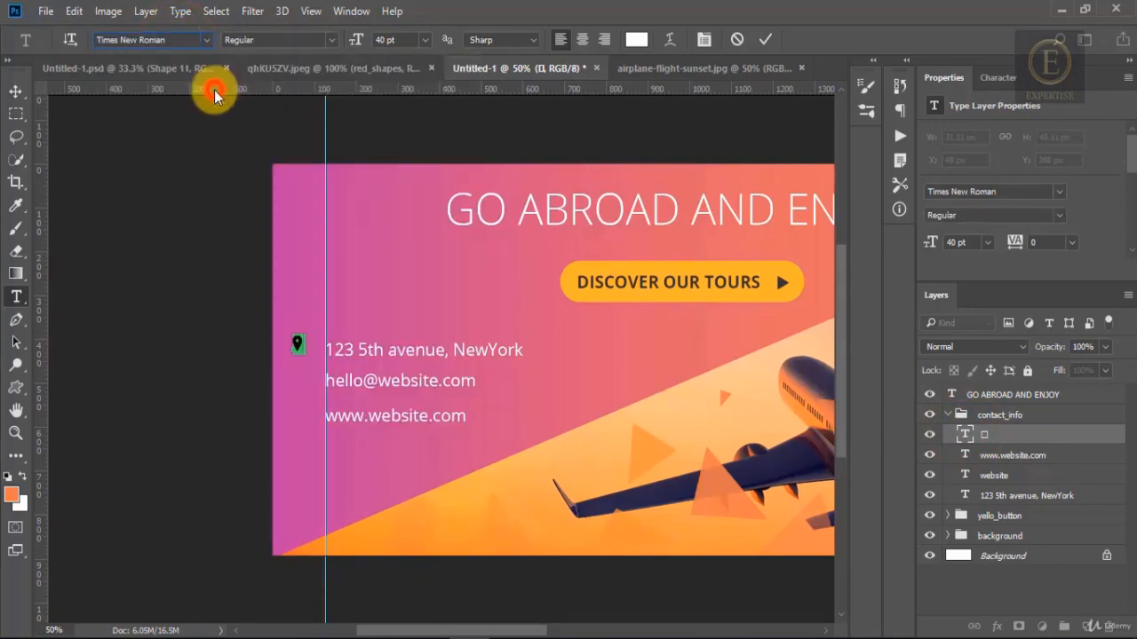
Color the location pin #ffb538, sampled from the yellow DISCOVER OUR TOURS button
left_click(636, 39)
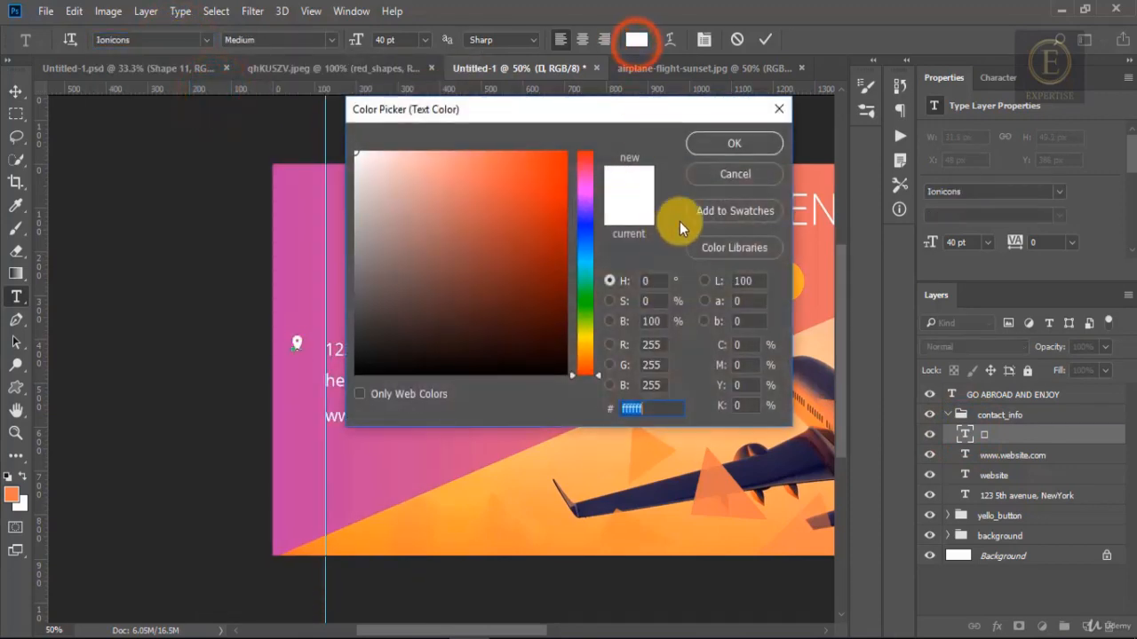
left_click_drag(611, 114, 525, 92)
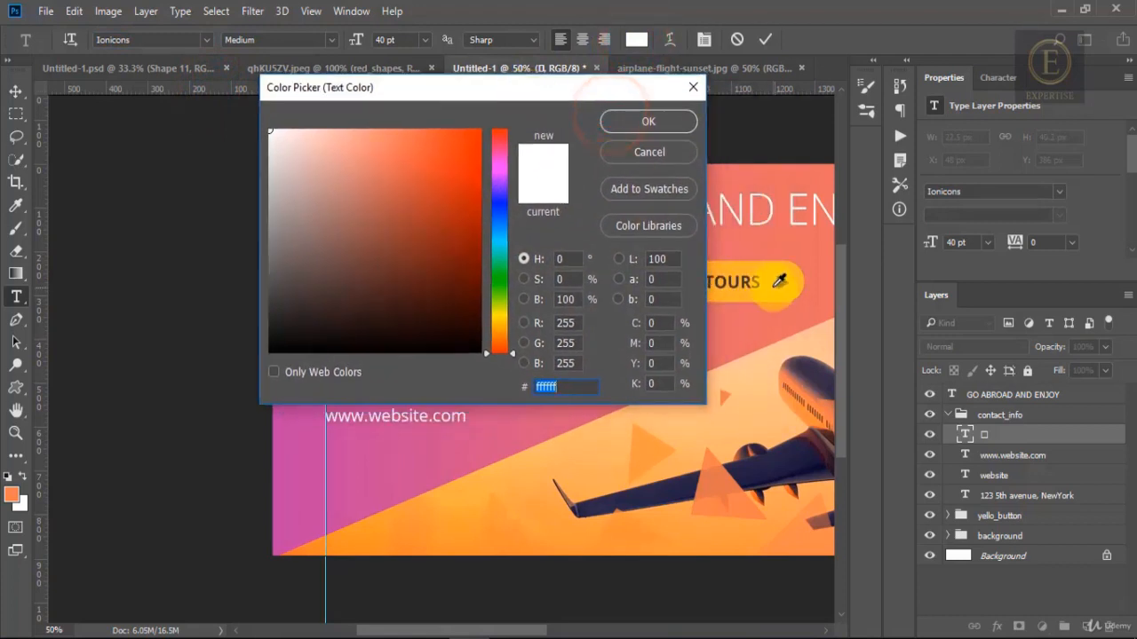
left_click(715, 263)
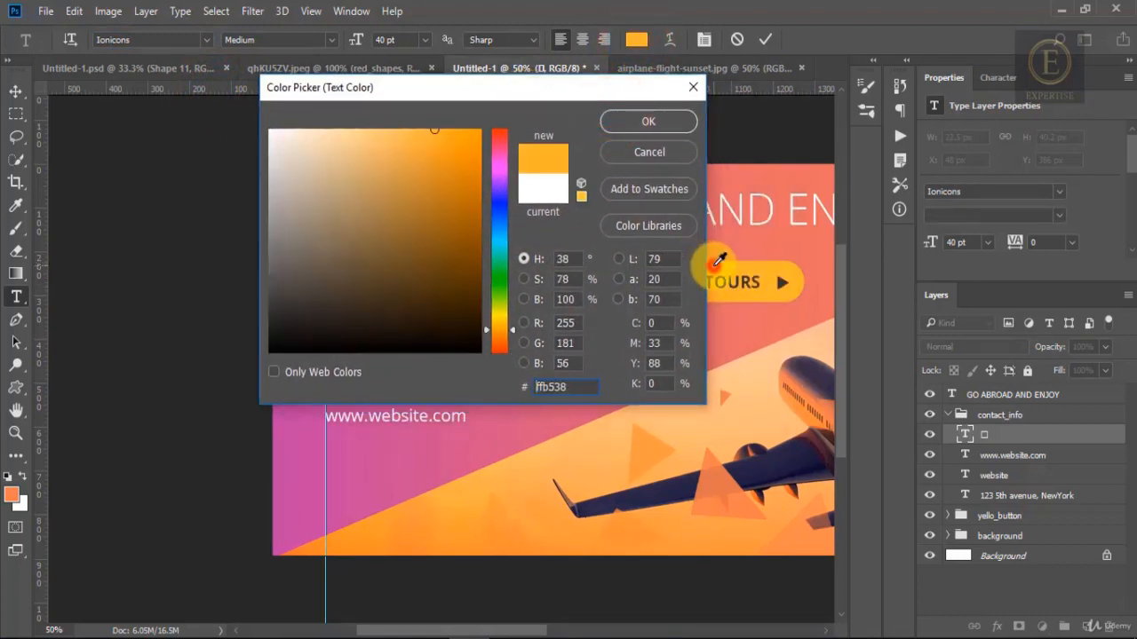
left_click(611, 115)
Nudge the location pin toward the address line to X 72 px, Y 402 px, and place a vertical guide through its center
left_click(18, 94)
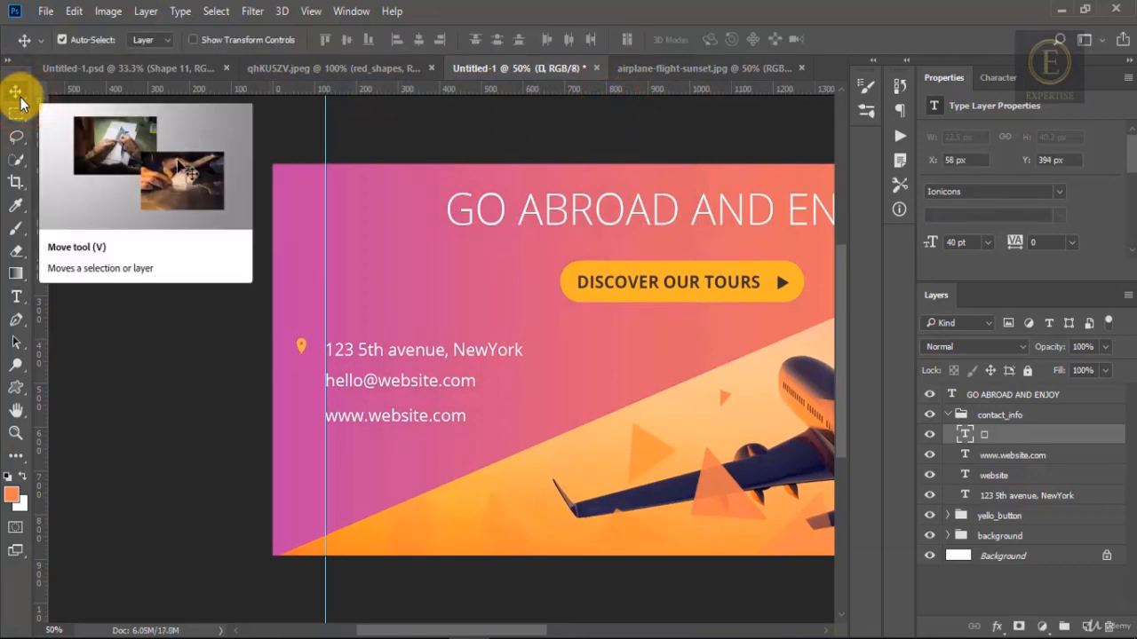
key("Right")
key("Right")
key("Right")
key("Right")
key("Right")
key("Right")
key("Right")
key("Right")
key("Right")
key("Right")
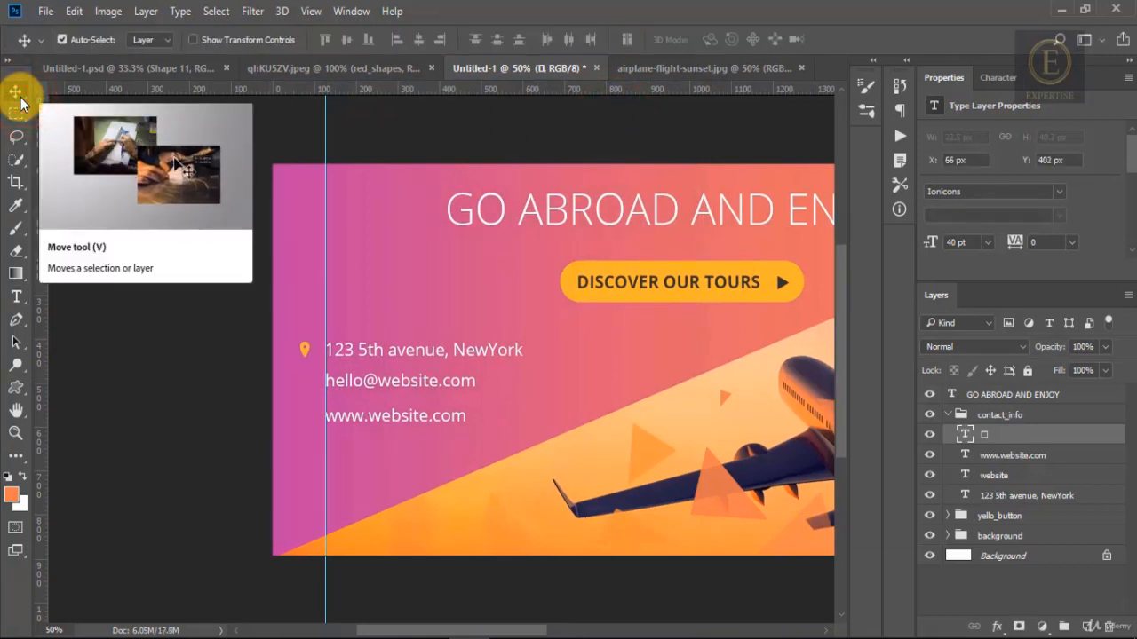
key("Right")
key("Right")
key("Down")
key("Down")
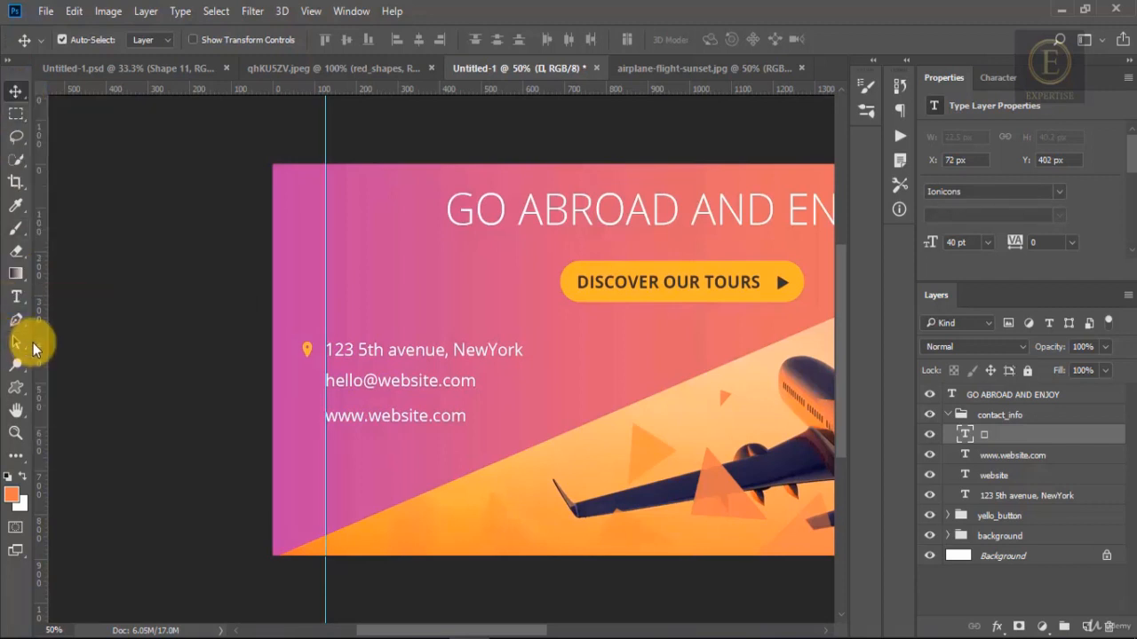
left_click_drag(40, 345, 307, 322)
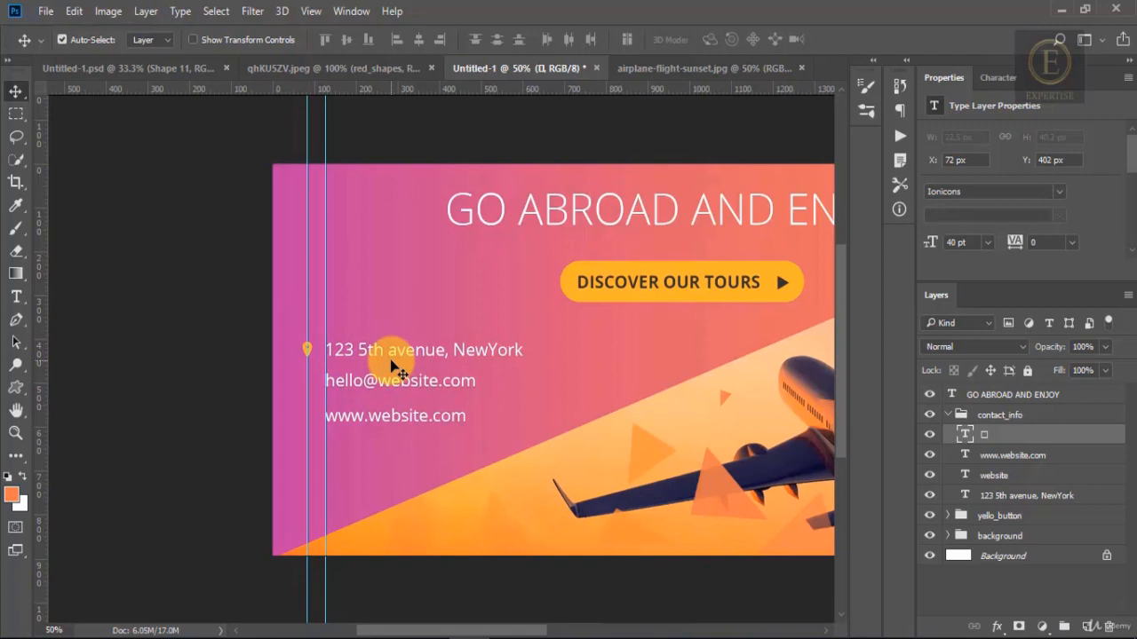
Switch to the Ionicons cheatsheet in the browser, find "mail" and copy the selectable ion-android-mail glyph
left_click(382, 69)
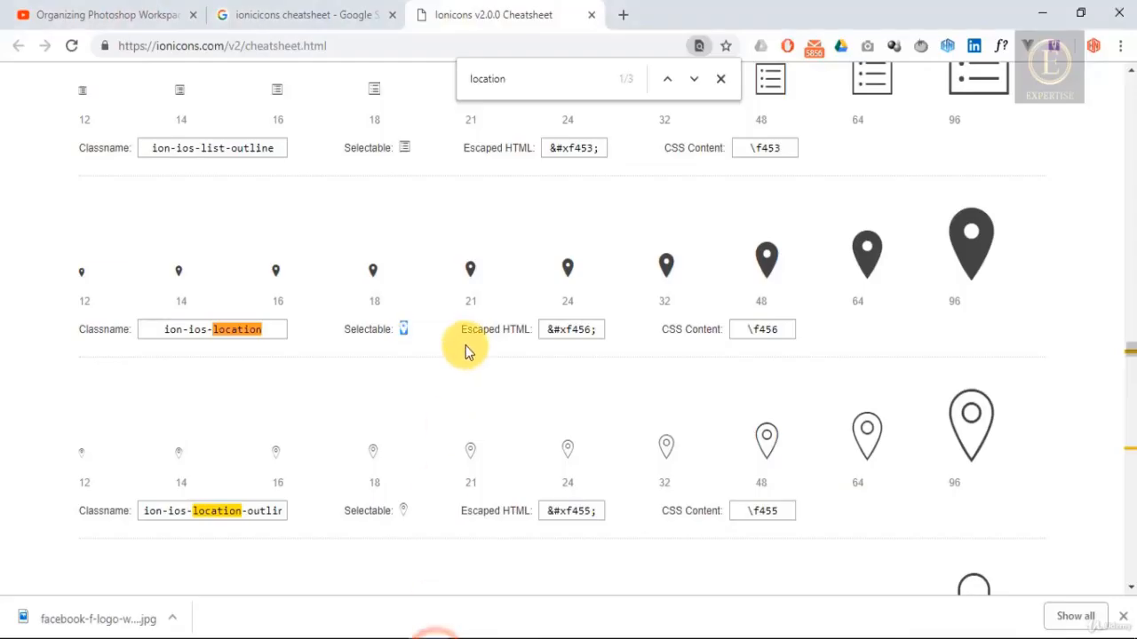
left_click_drag(529, 74, 454, 74)
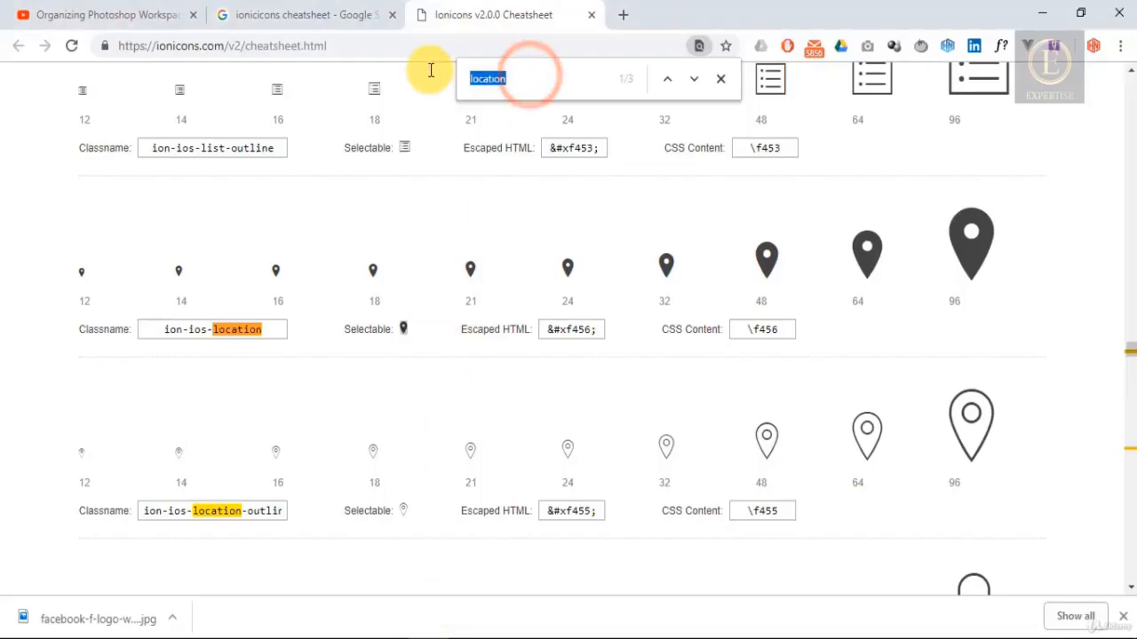
type("mail")
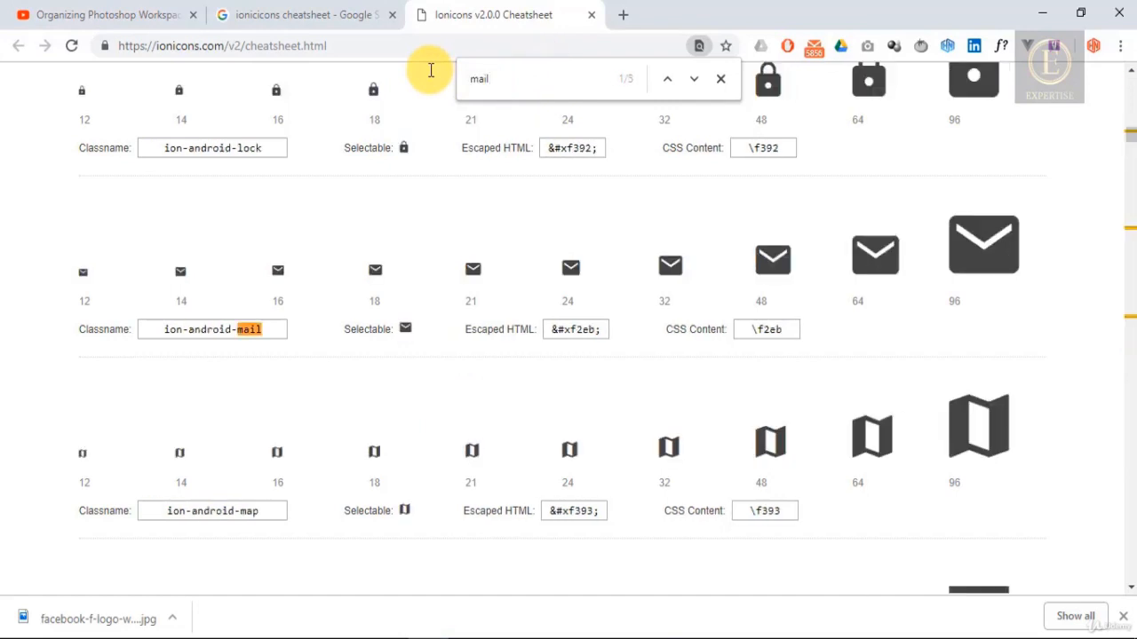
left_click(405, 329)
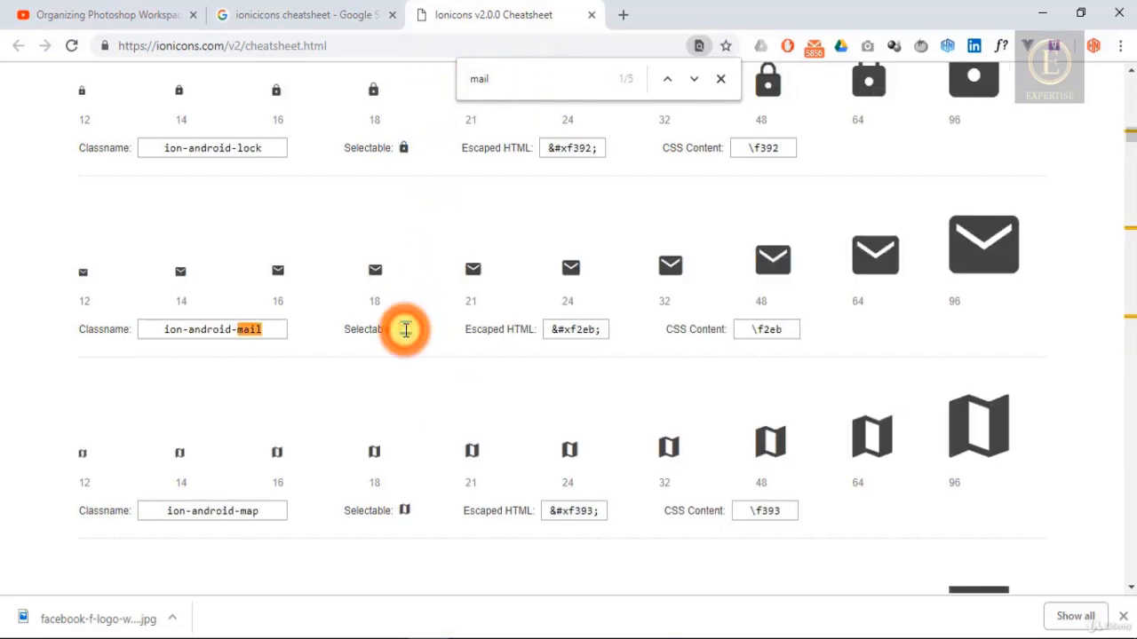
right_click(405, 330)
left_click(431, 345)
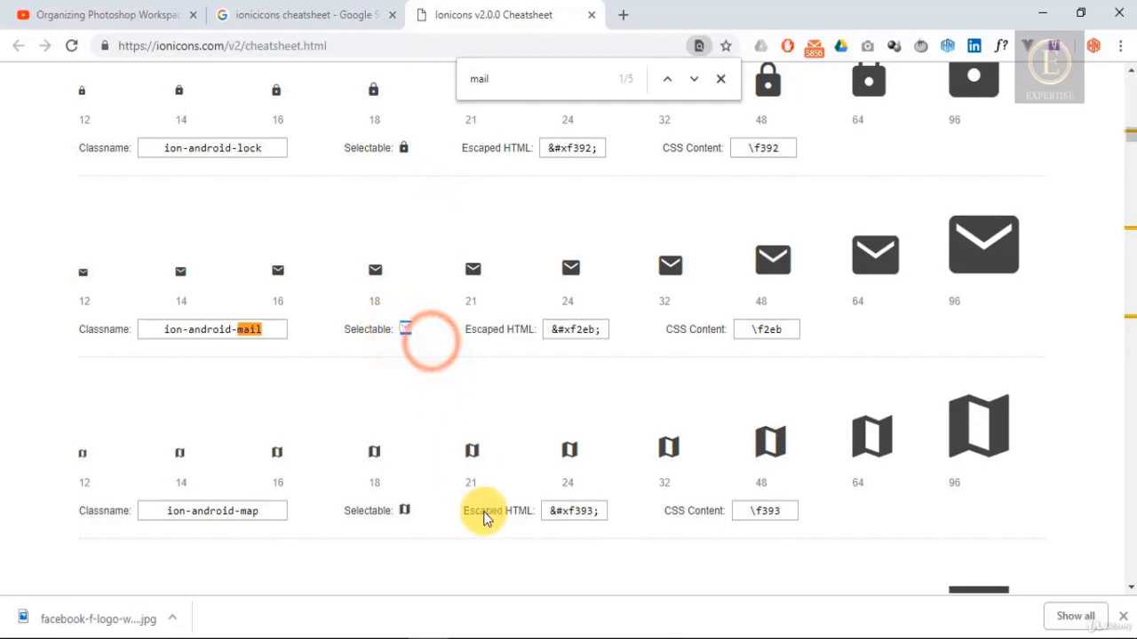
In Photoshop's Untitled-1, turn a copy of the pin into a mail icon at X 66 px, Y 472 px, and duplicate it to Y 554 px
left_click(471, 633)
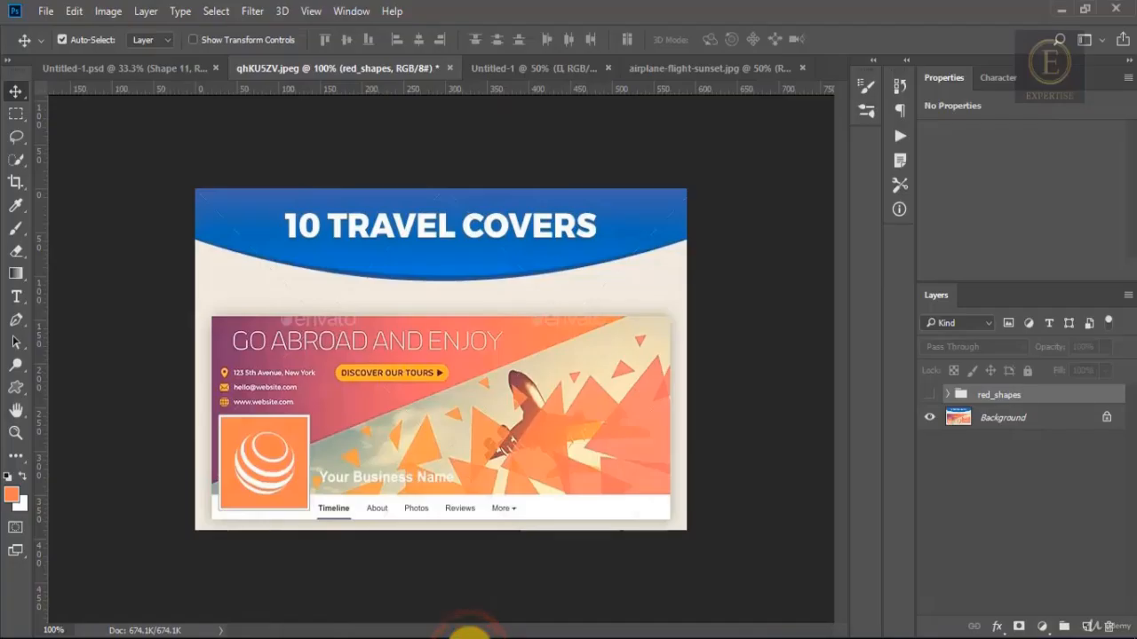
left_click(531, 68)
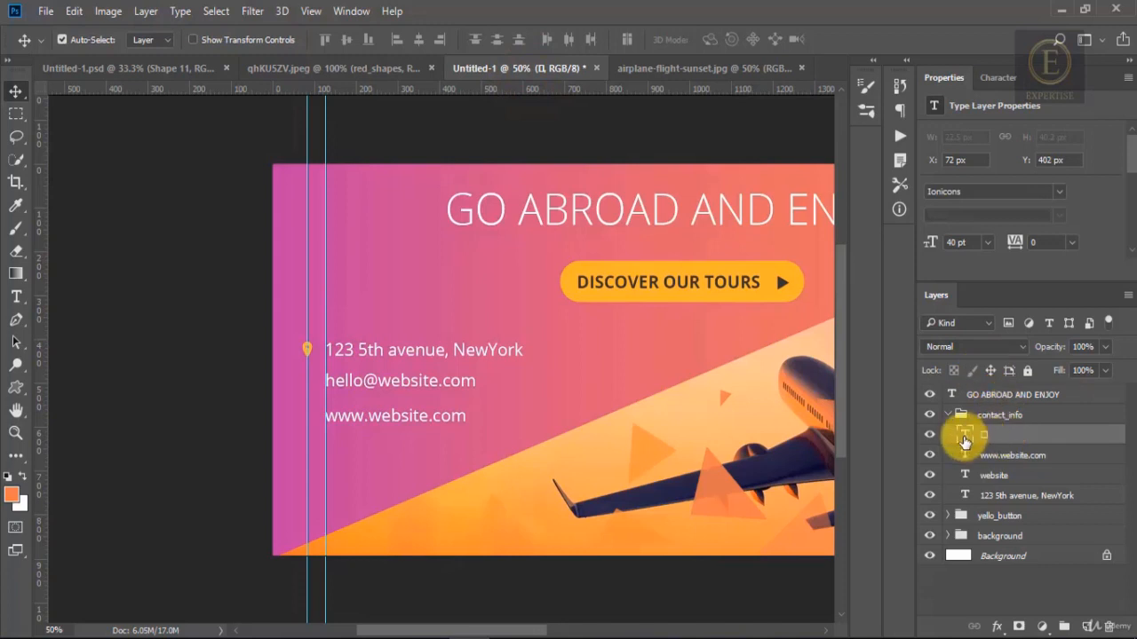
key("ctrl+j")
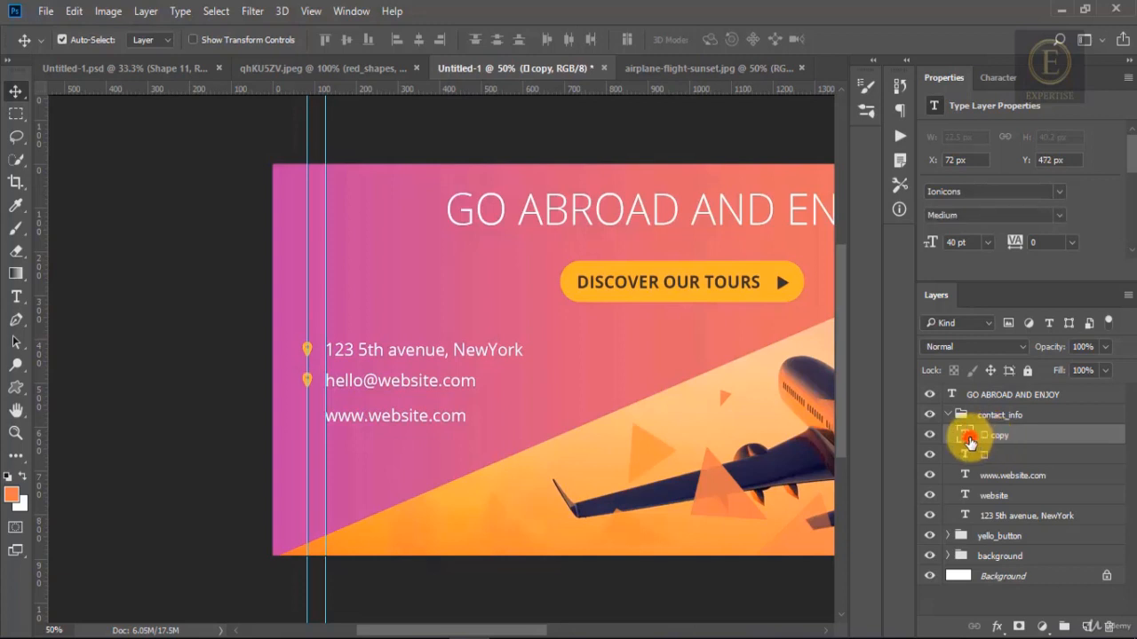
double_click(970, 436)
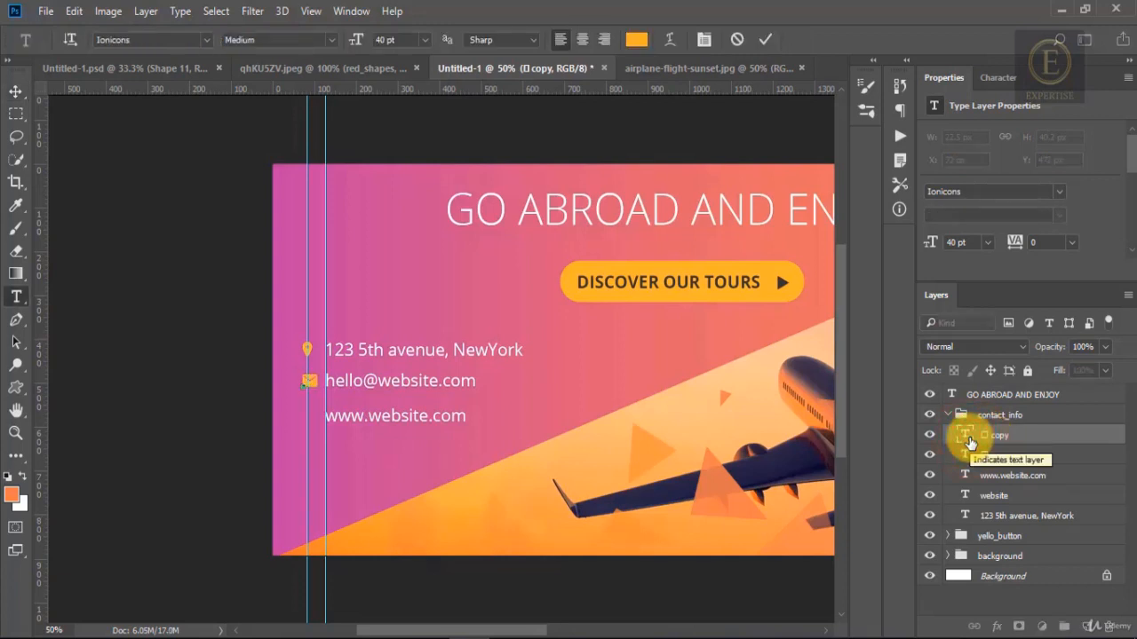
left_click(21, 96)
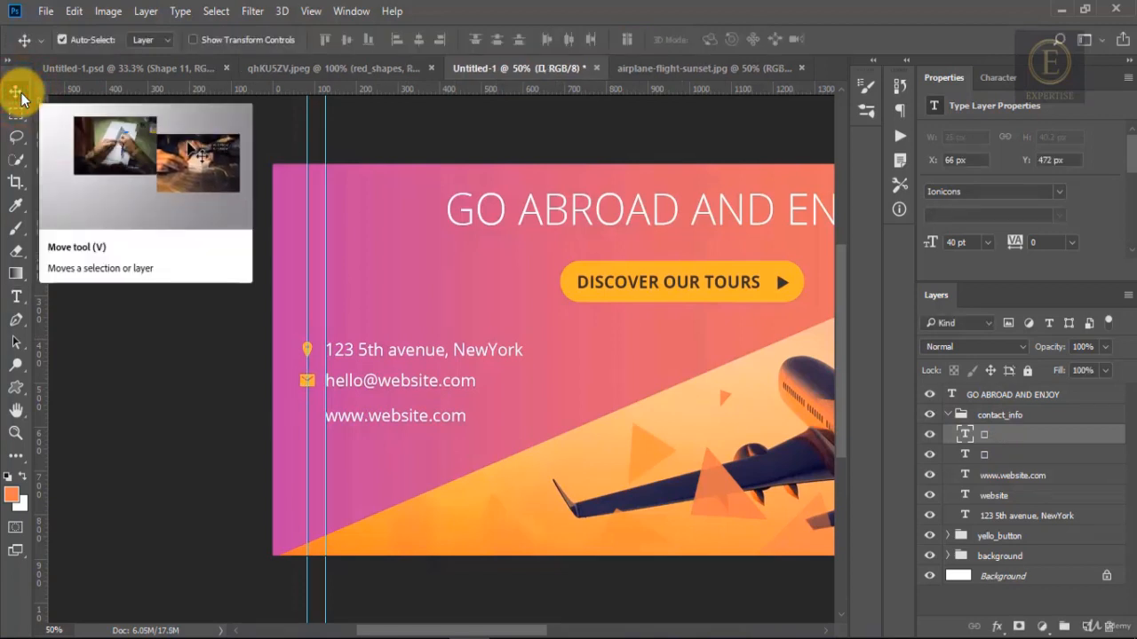
key("ctrl+j")
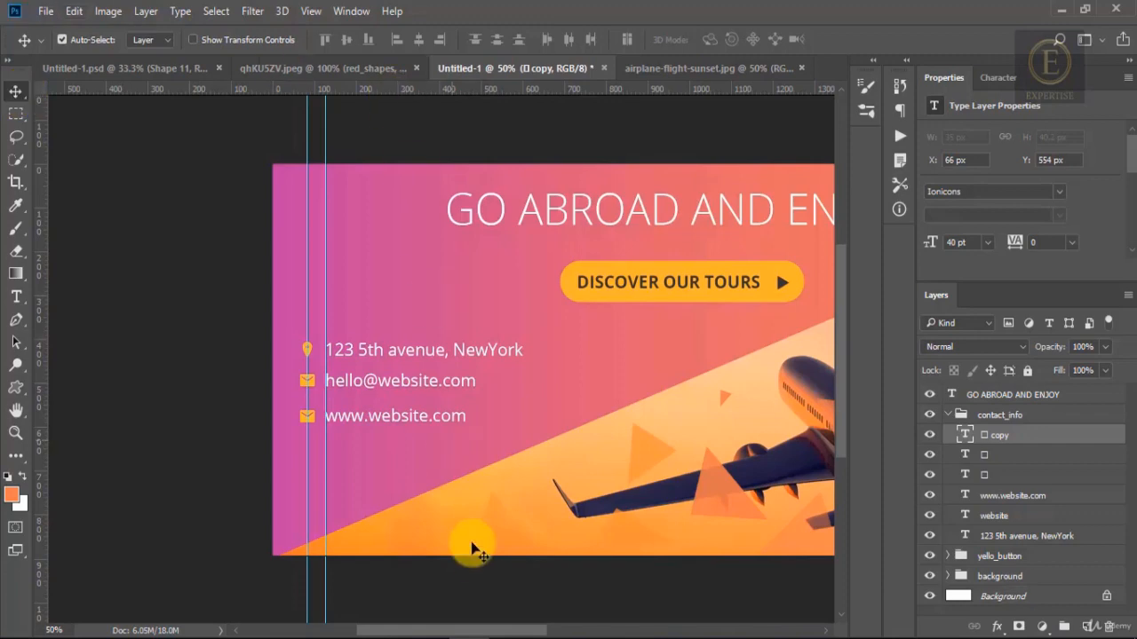
Switch to the browser's Ionicons cheatsheet, search for "web" and "global", and copy the selectable ion-android-globe glyph
mouse_move(427, 638)
left_click(427, 577)
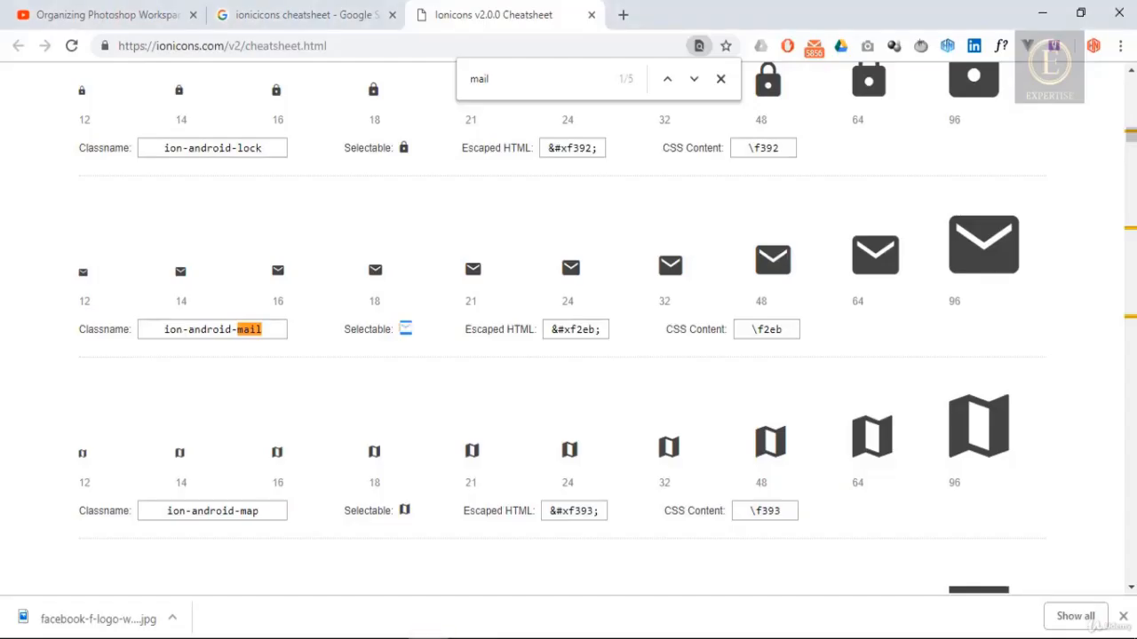
left_click(509, 79)
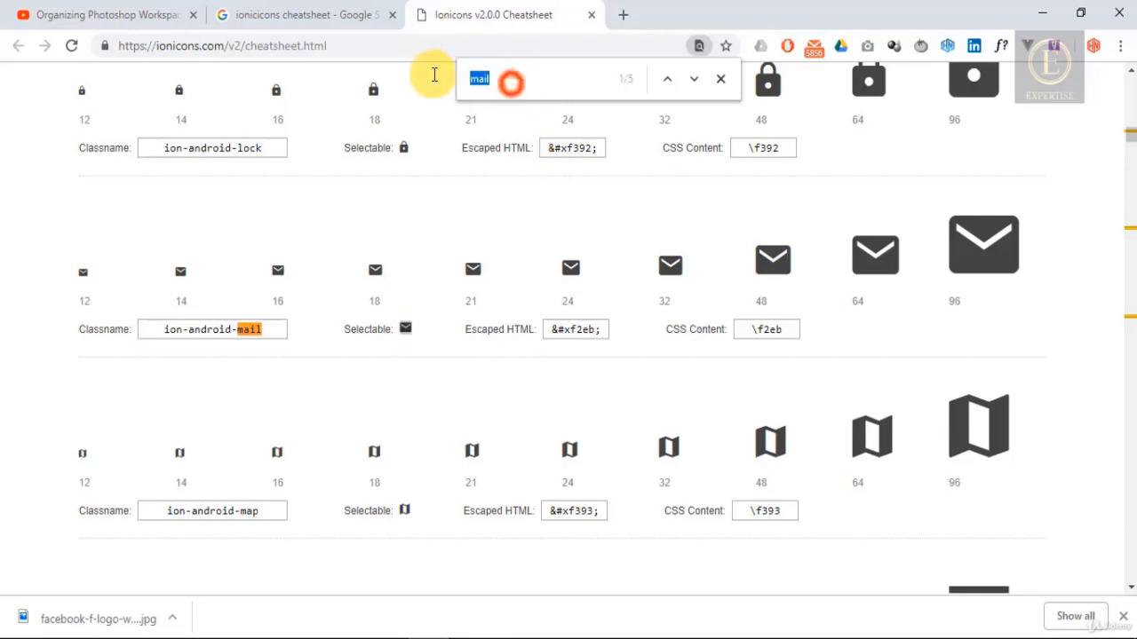
type("web")
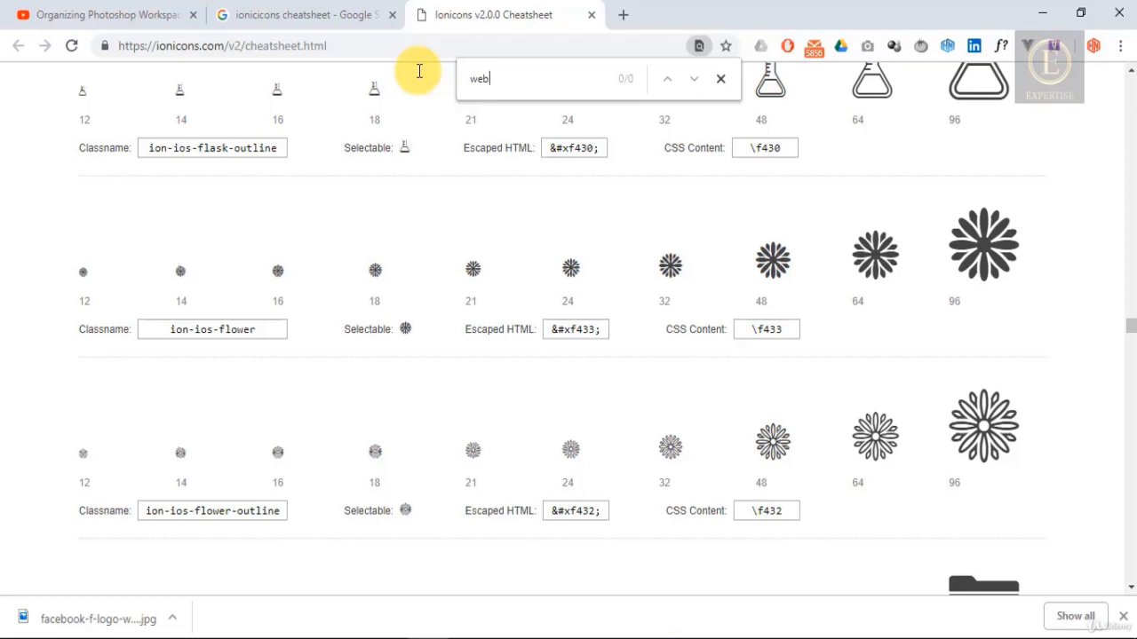
left_click_drag(500, 76, 461, 81)
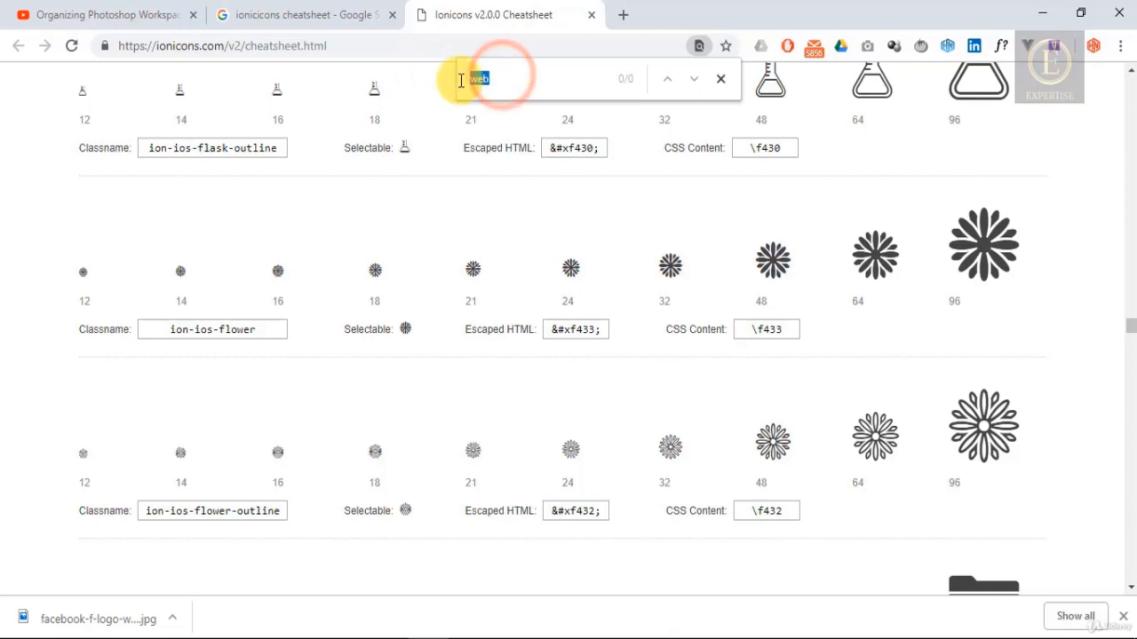
type("global")
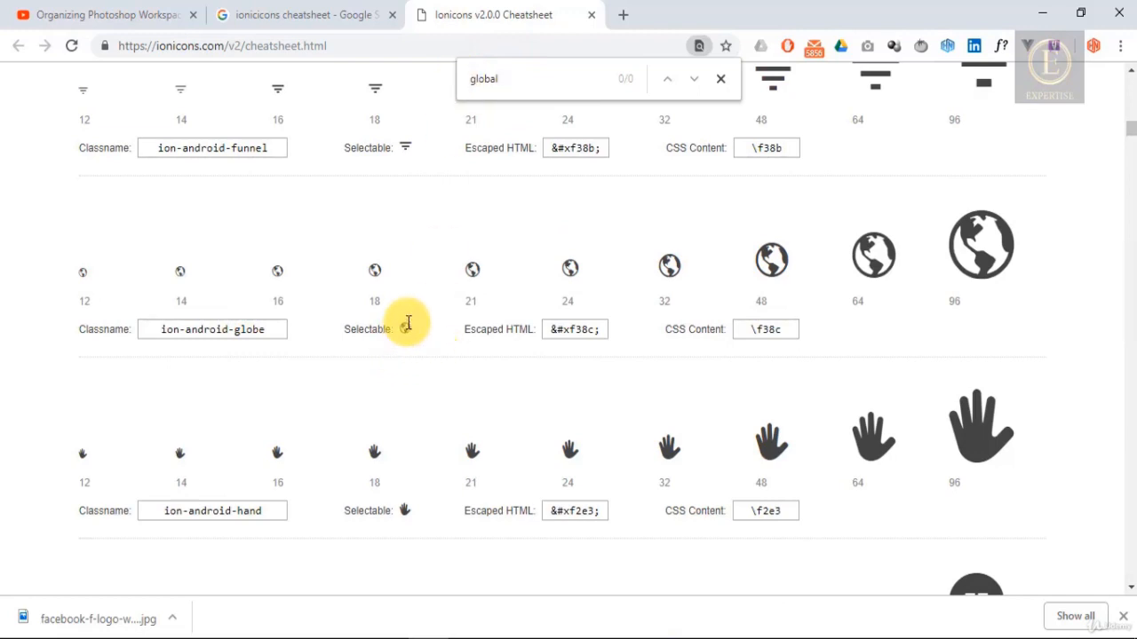
left_click(405, 326)
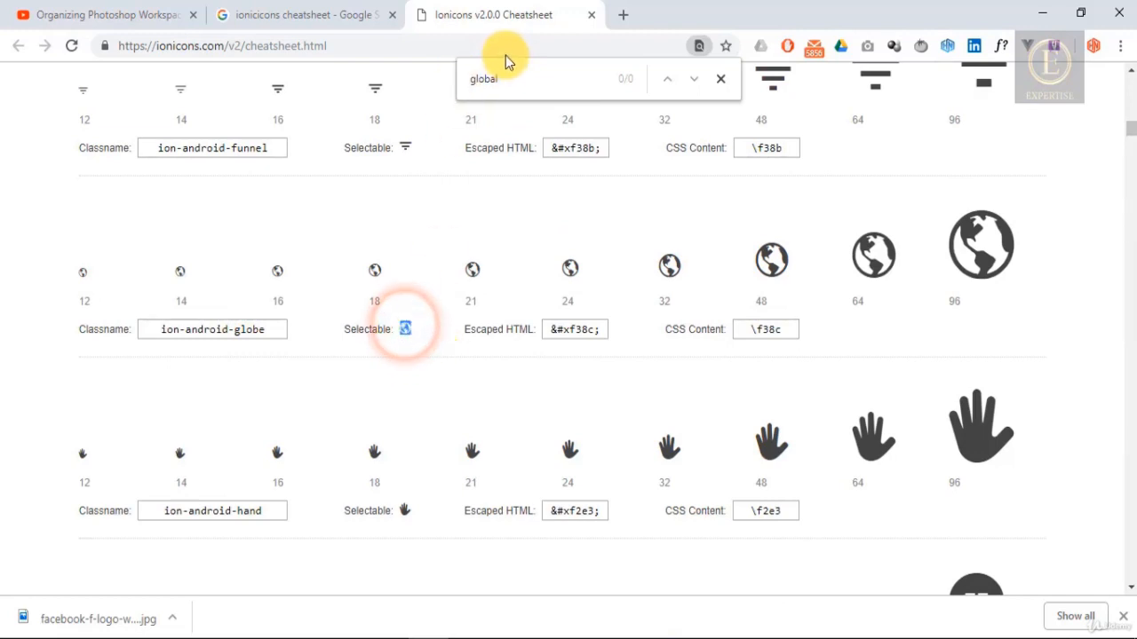
left_click_drag(504, 77, 431, 77)
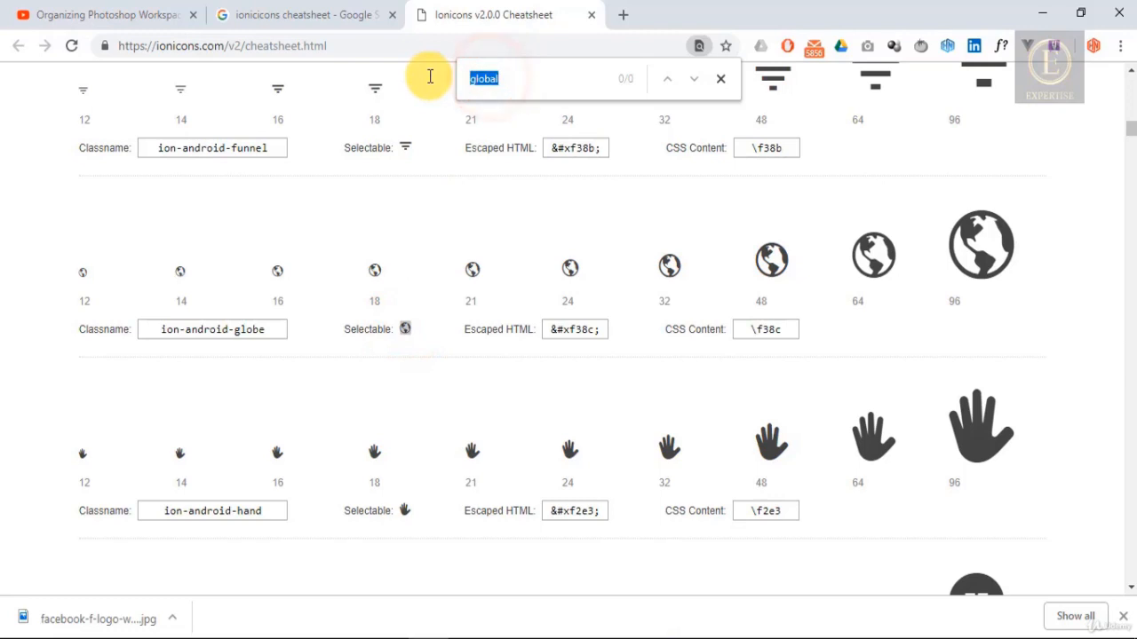
type("intertne")
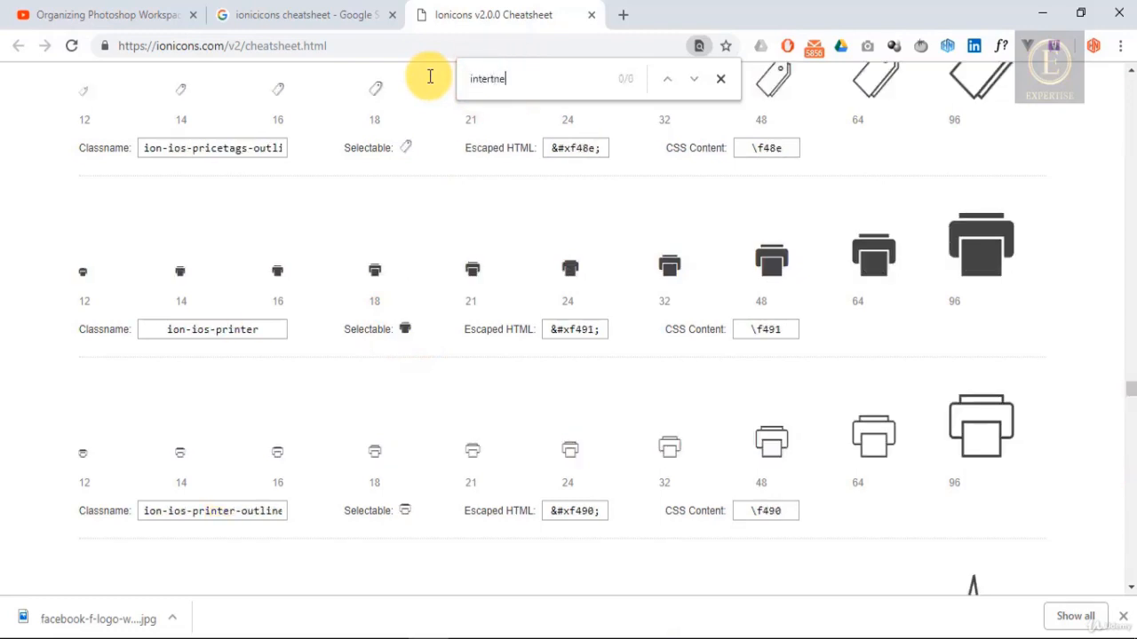
key("ctrl+a")
key("BackSpace")
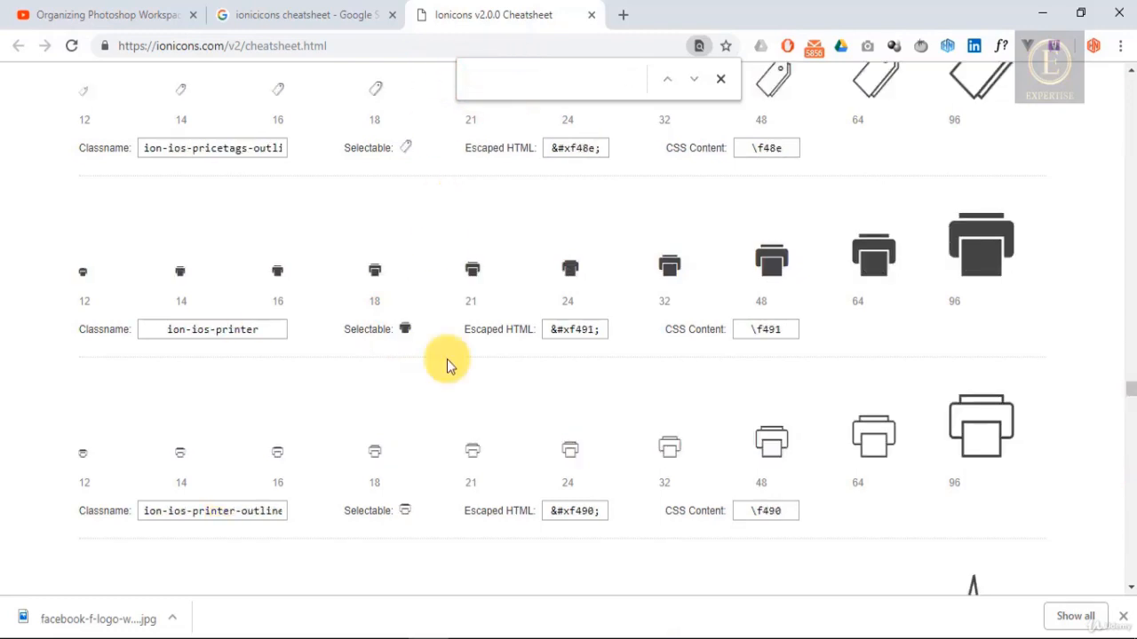
key("alt+Tab")
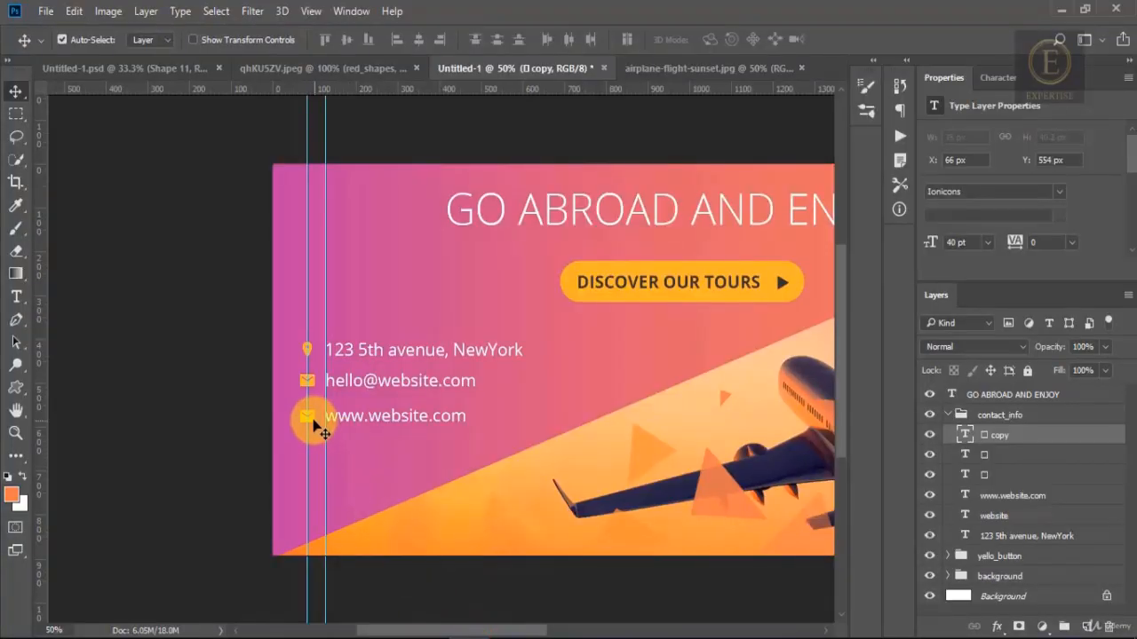
double_click(964, 434)
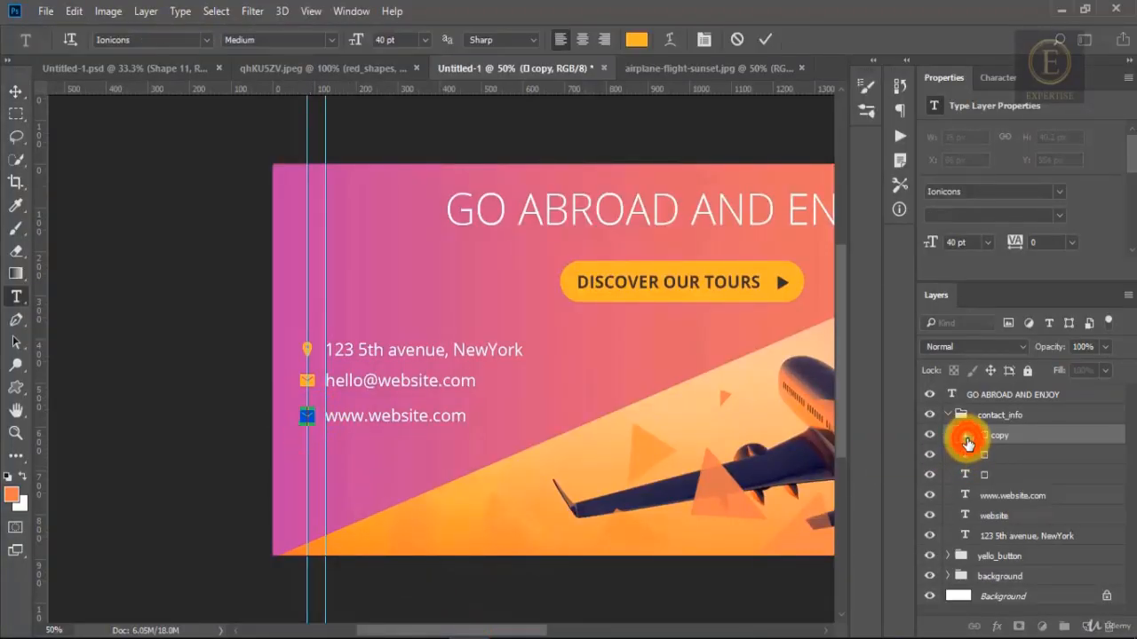
key("ctrl+v")
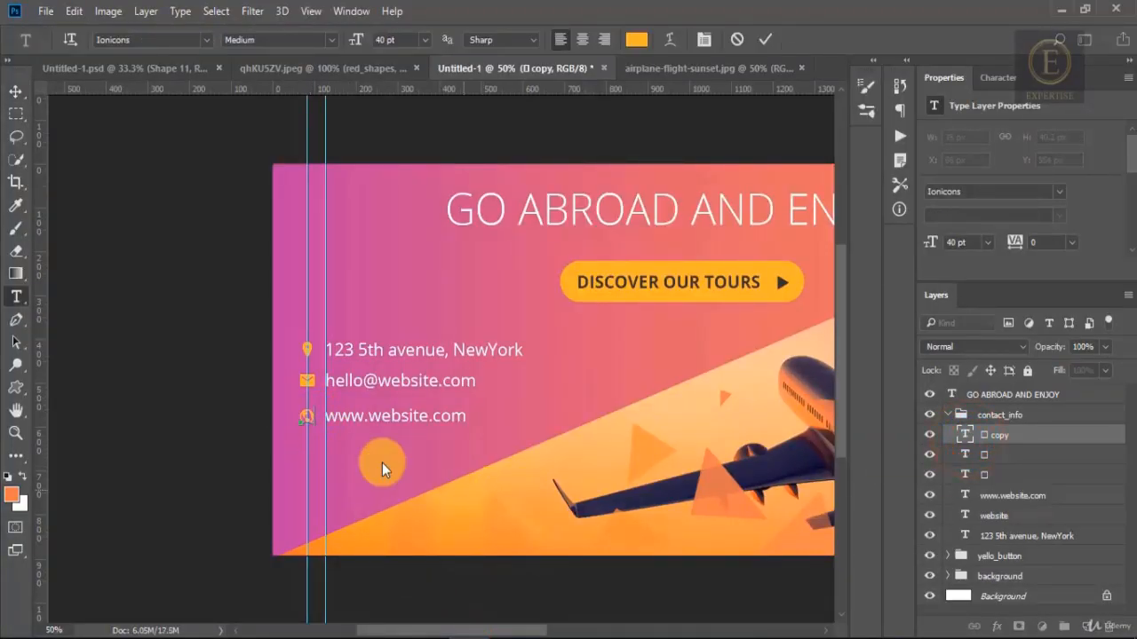
left_click(15, 91)
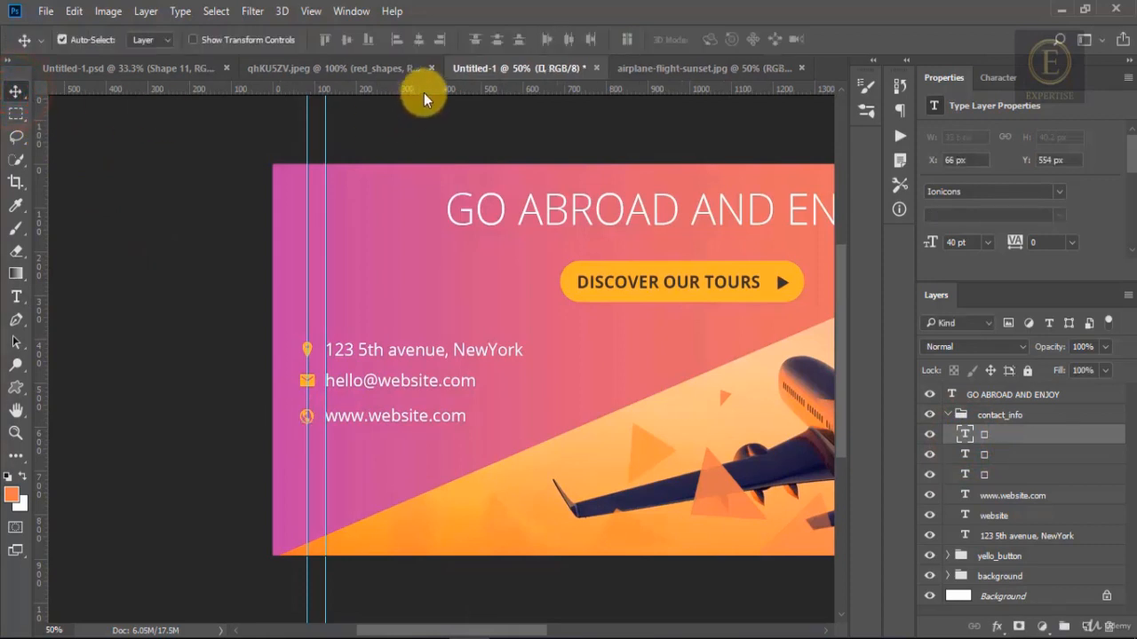
Place horizontal guides along the baselines of the three contact lines and nudge the globe icon to Y 550 px
left_click_drag(424, 90, 444, 421)
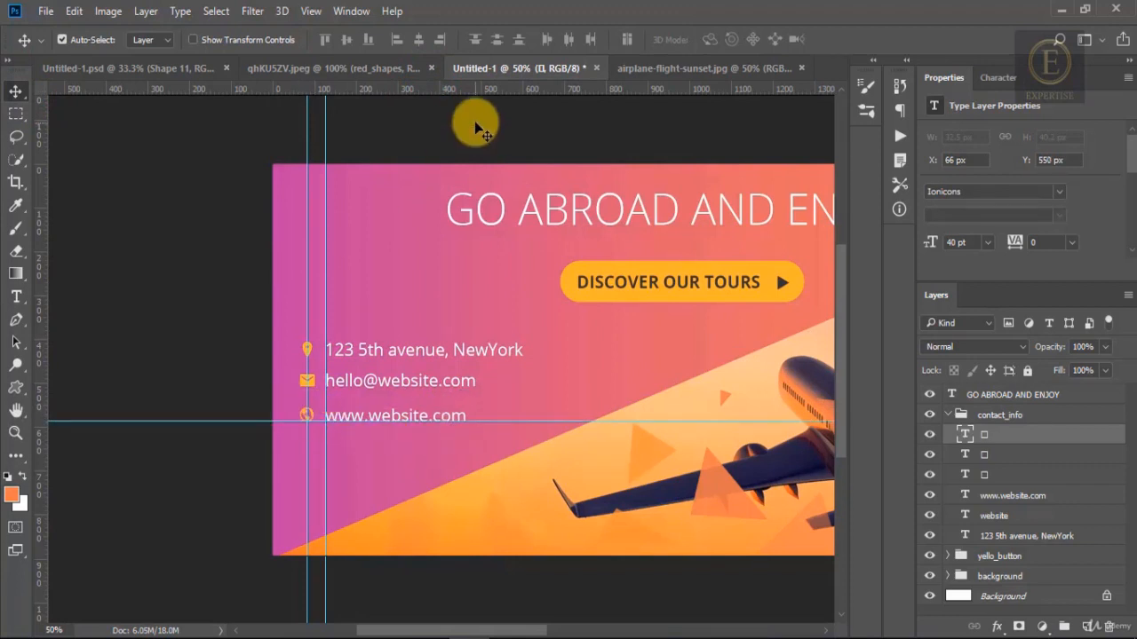
left_click_drag(488, 92, 475, 388)
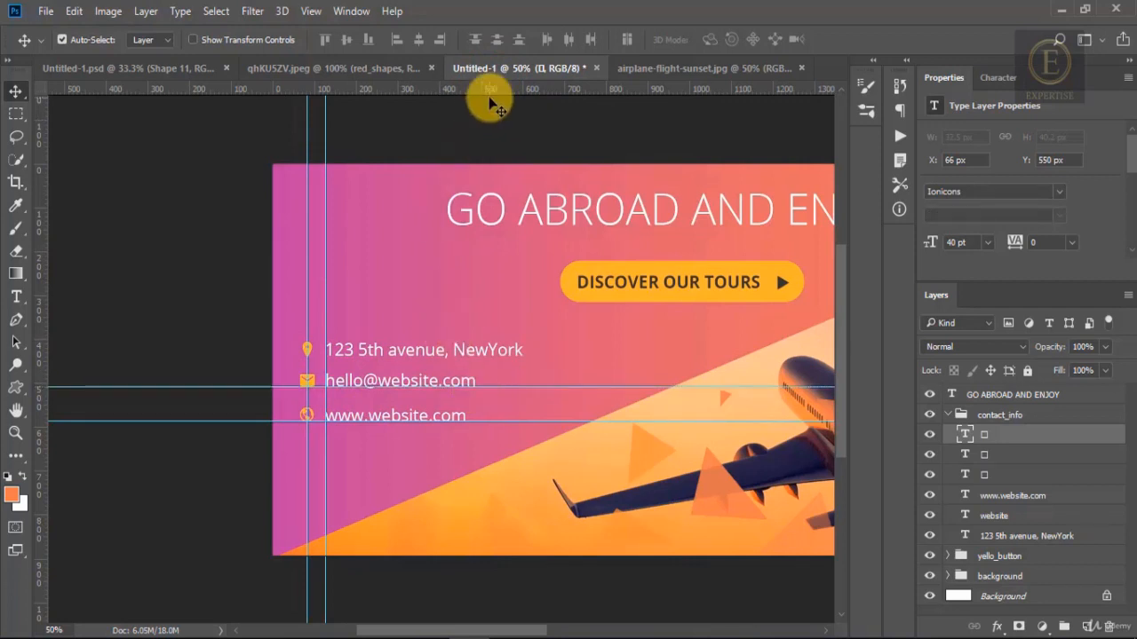
left_click_drag(480, 93, 480, 356)
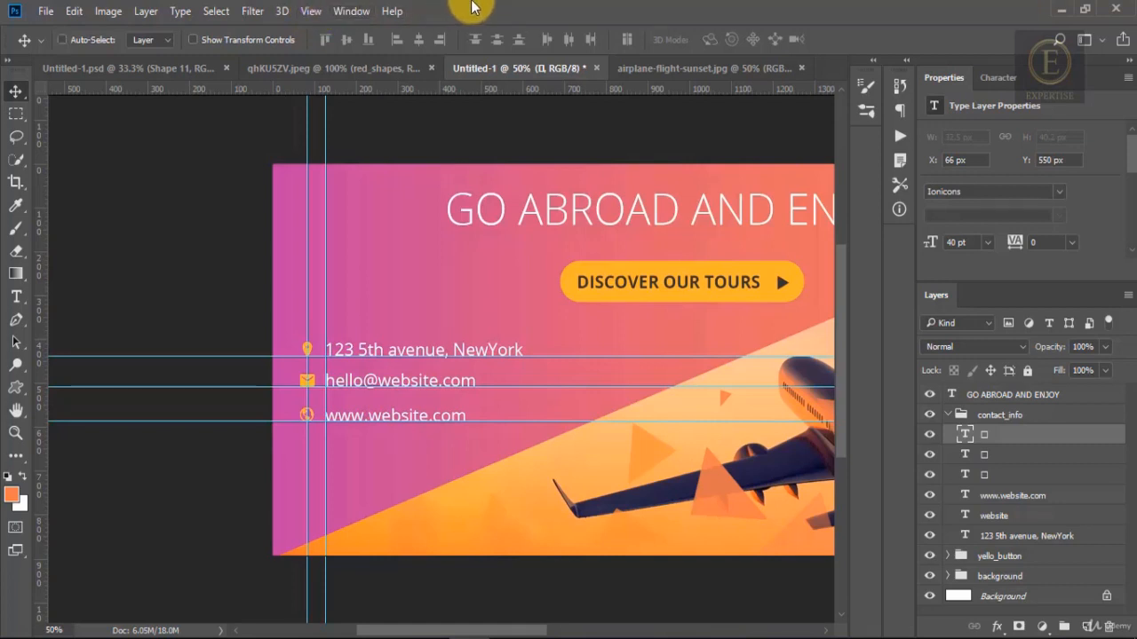
Hide the guides on the banner by turning off Extras
key("ctrl+semicolon")
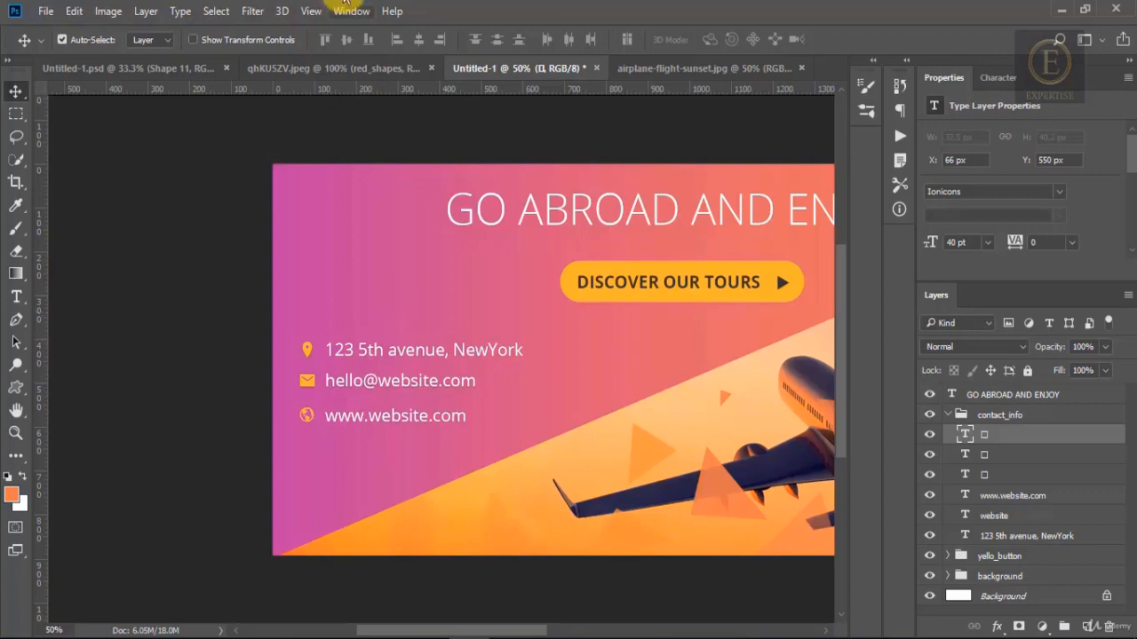
left_click(311, 12)
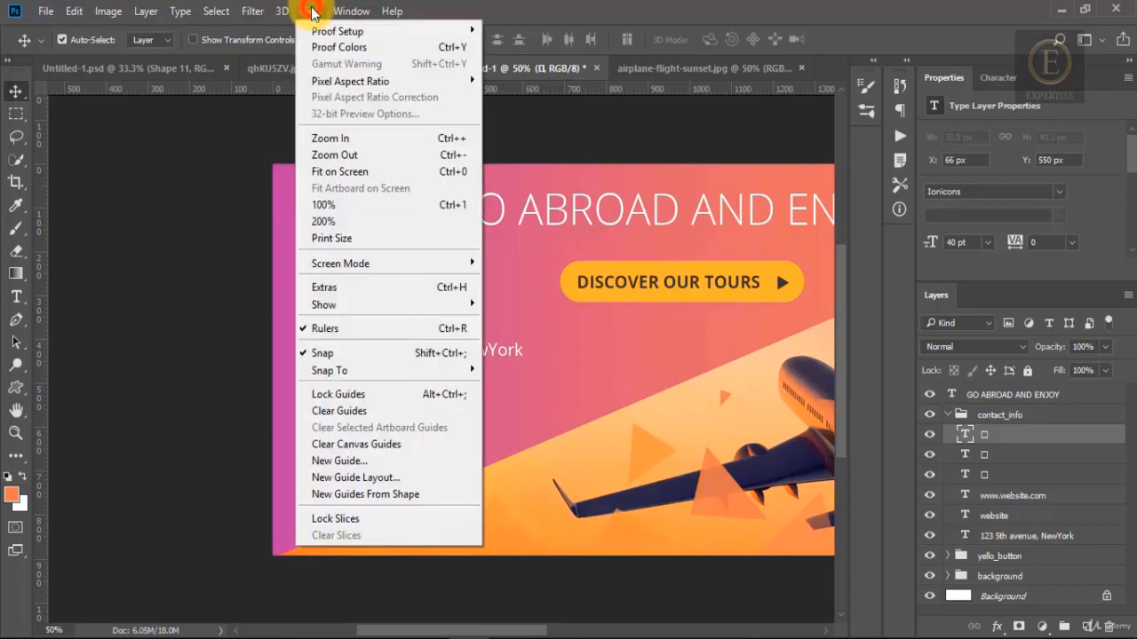
left_click(347, 288)
left_click(311, 11)
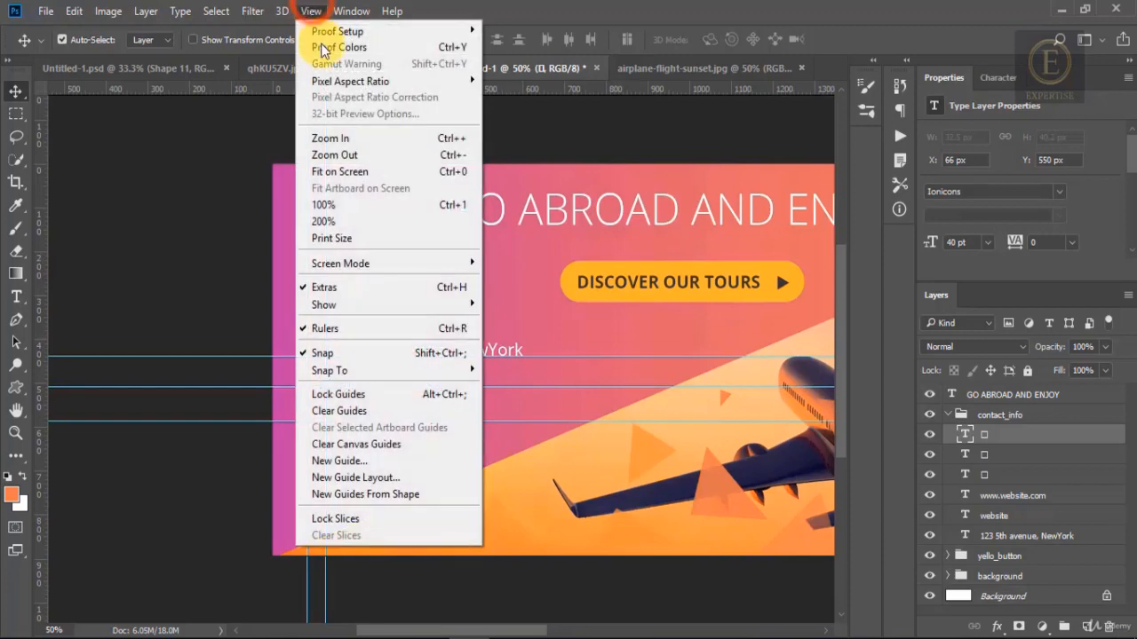
left_click(368, 288)
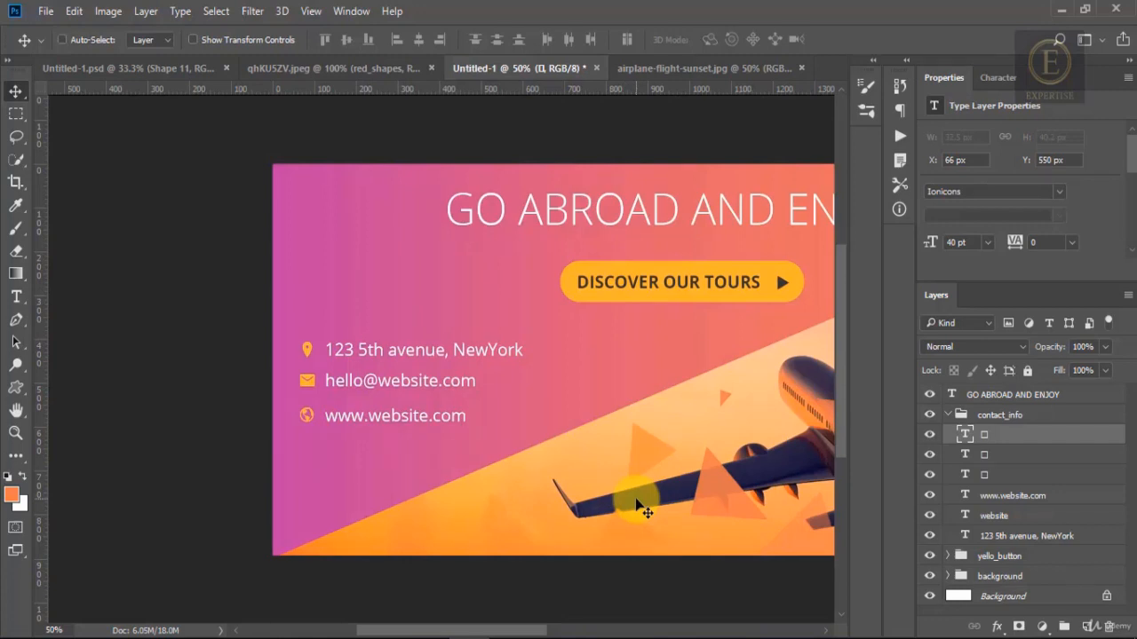
Compare the whole banner with the reference travel cover in qhKUSZV.jpeg
key("ctrl+minus")
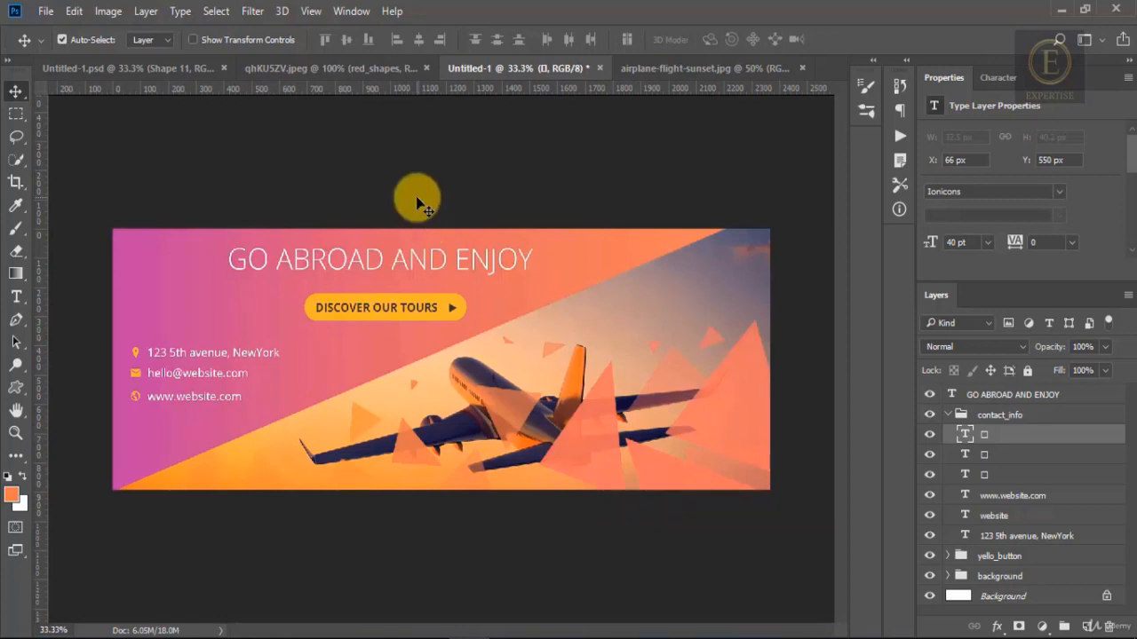
left_click(284, 68)
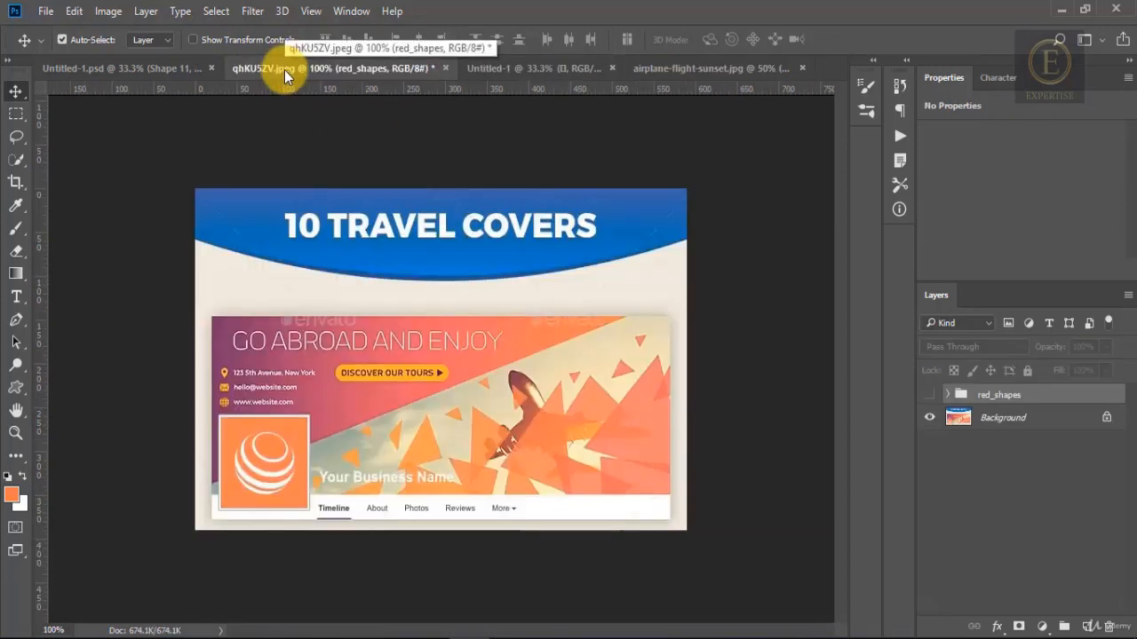
left_click(494, 68)
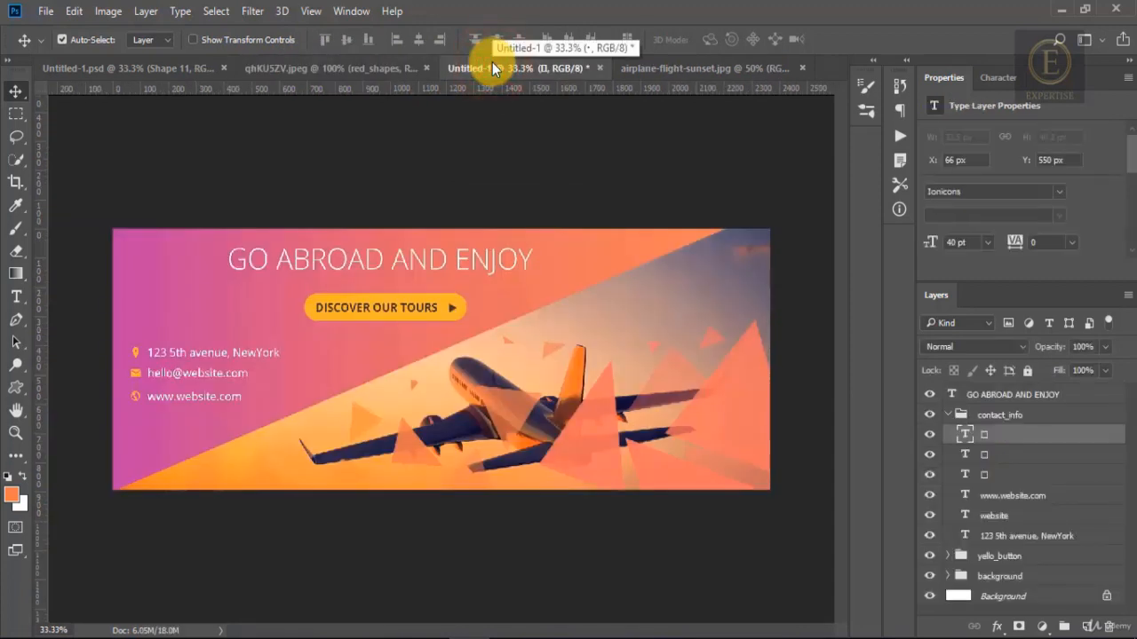